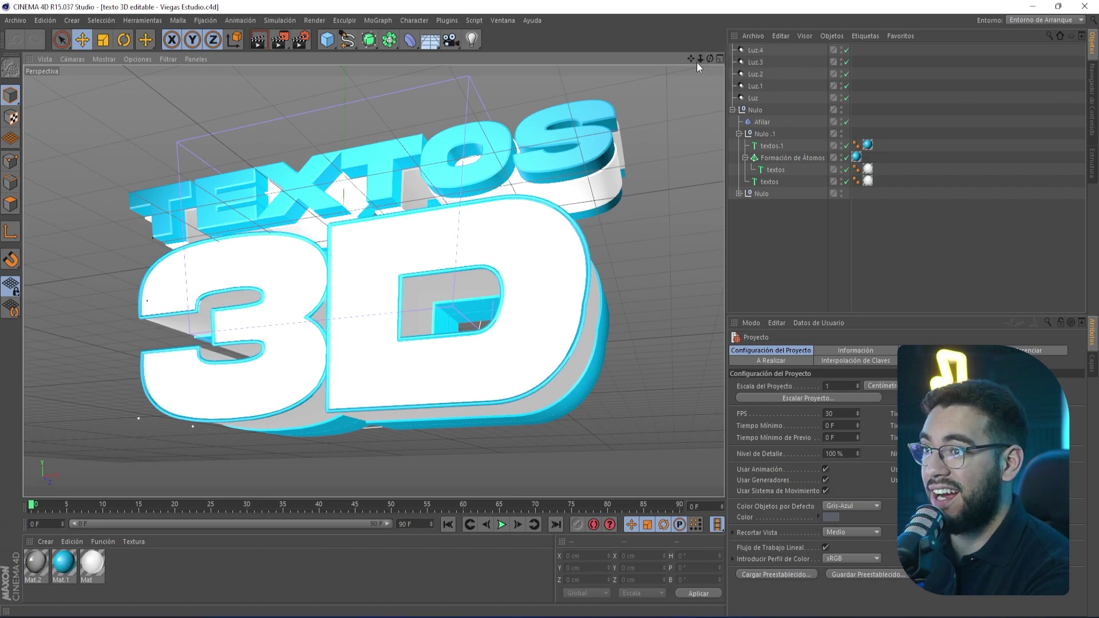
- Zoom out and orbit around the 3D title to see the lights and text from several angles
{"action": "left_click_drag", "start_coordinate": [702, 58], "coordinate": [675, 60]}
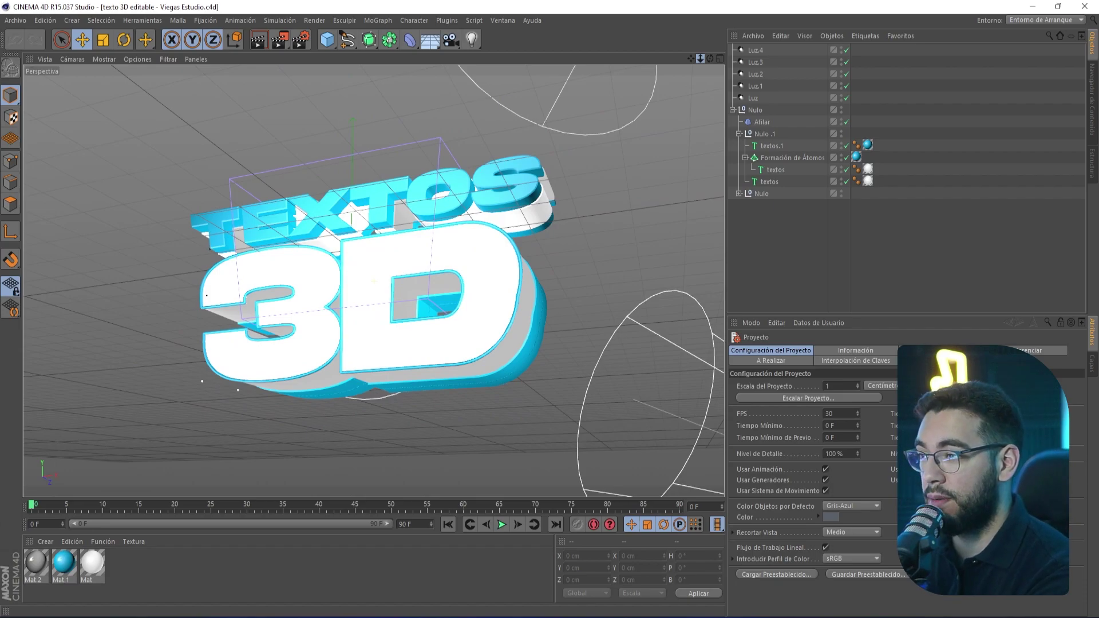
{"action": "left_click_drag", "start_coordinate": [675, 60], "coordinate": [695, 59]}
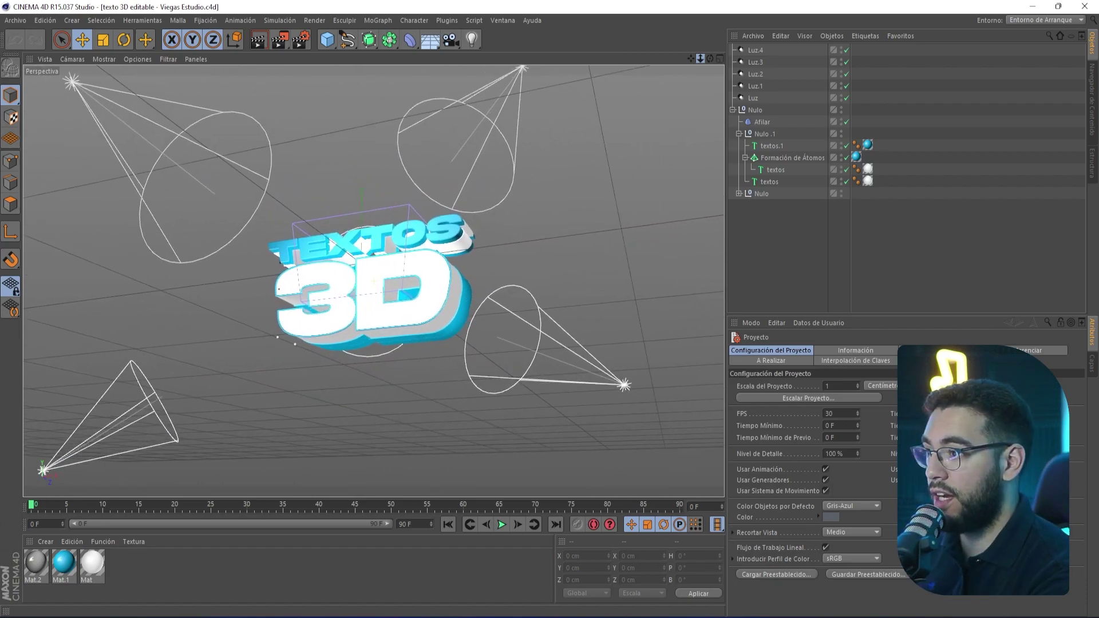
{"action": "left_click_drag", "start_coordinate": [696, 59], "coordinate": [706, 65]}
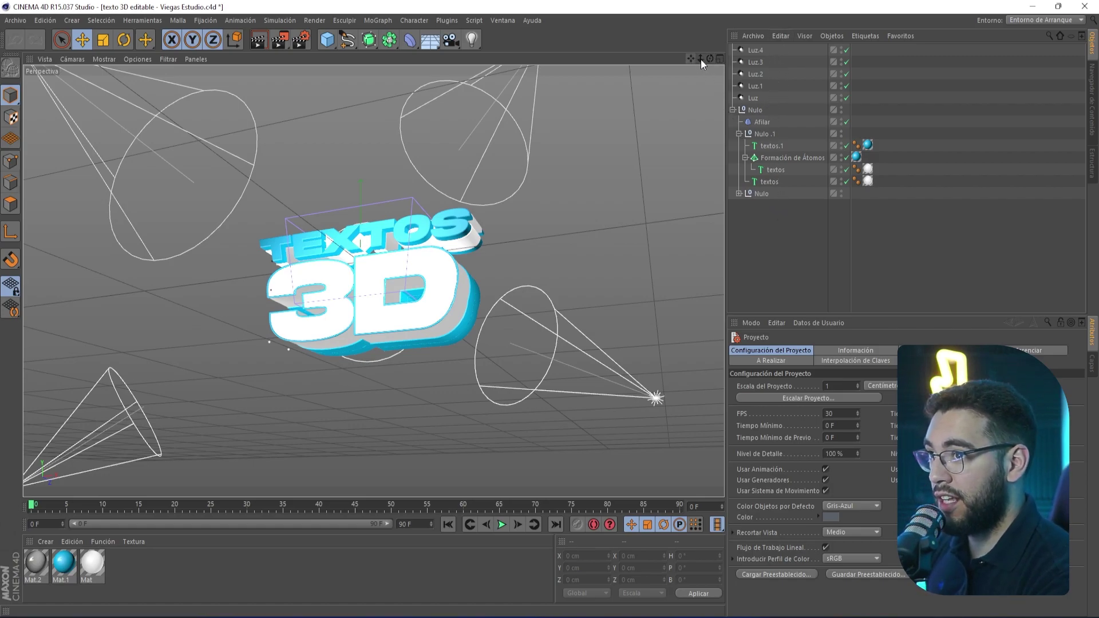
{"action": "left_click_drag", "start_coordinate": [711, 59], "coordinate": [641, 80]}
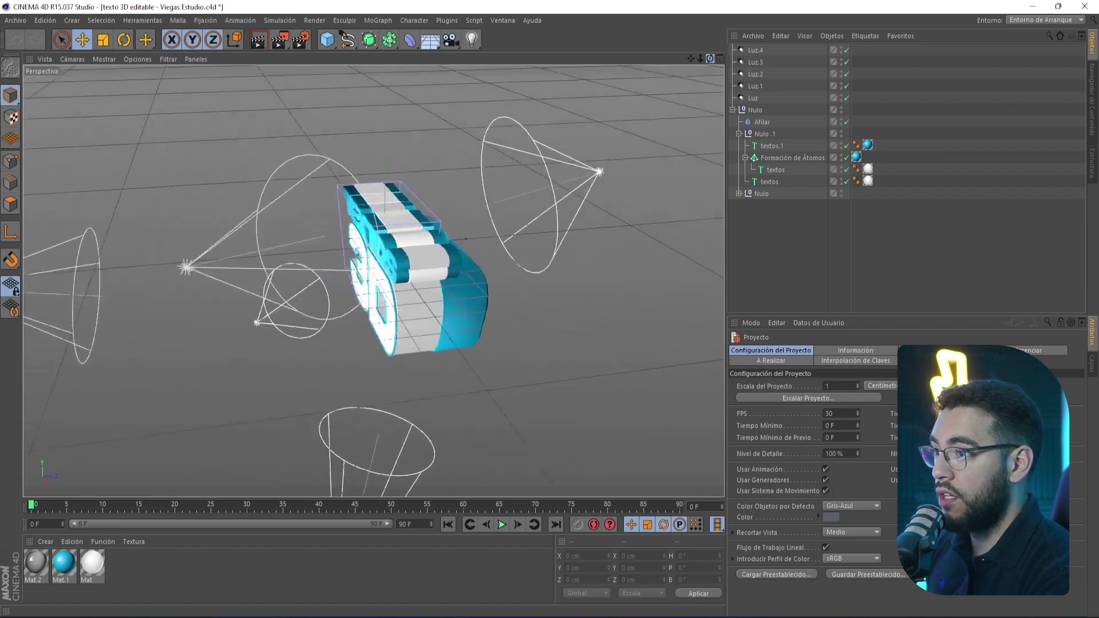
{"action": "left_click_drag", "start_coordinate": [711, 59], "coordinate": [641, 80]}
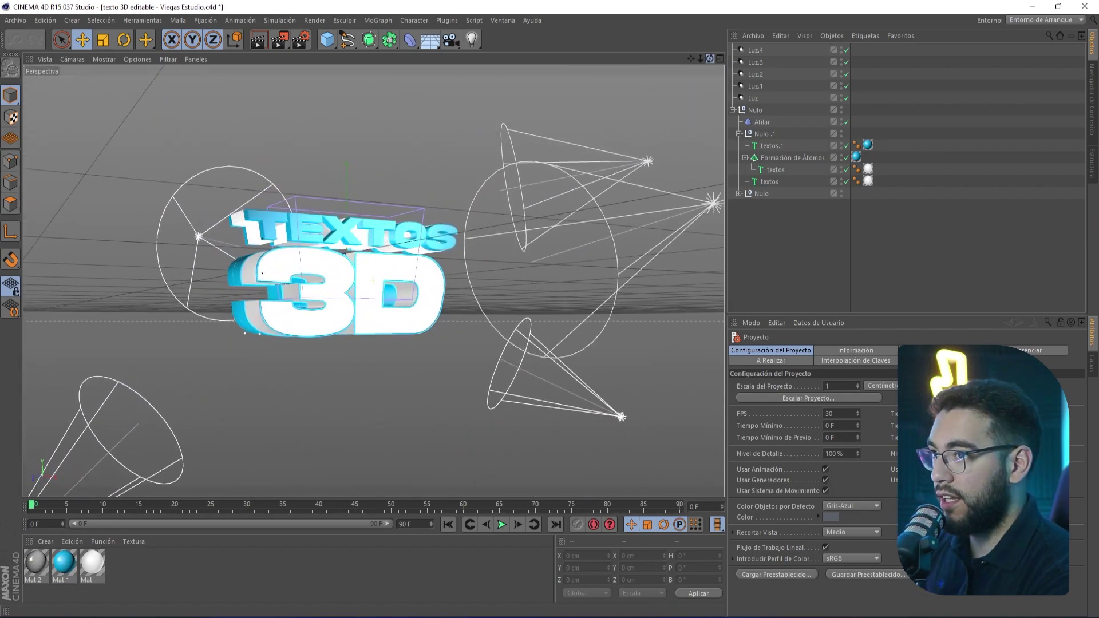
{"action": "left_click_drag", "start_coordinate": [711, 59], "coordinate": [641, 80]}
{"action": "left_click_drag", "start_coordinate": [710, 59], "coordinate": [641, 81]}
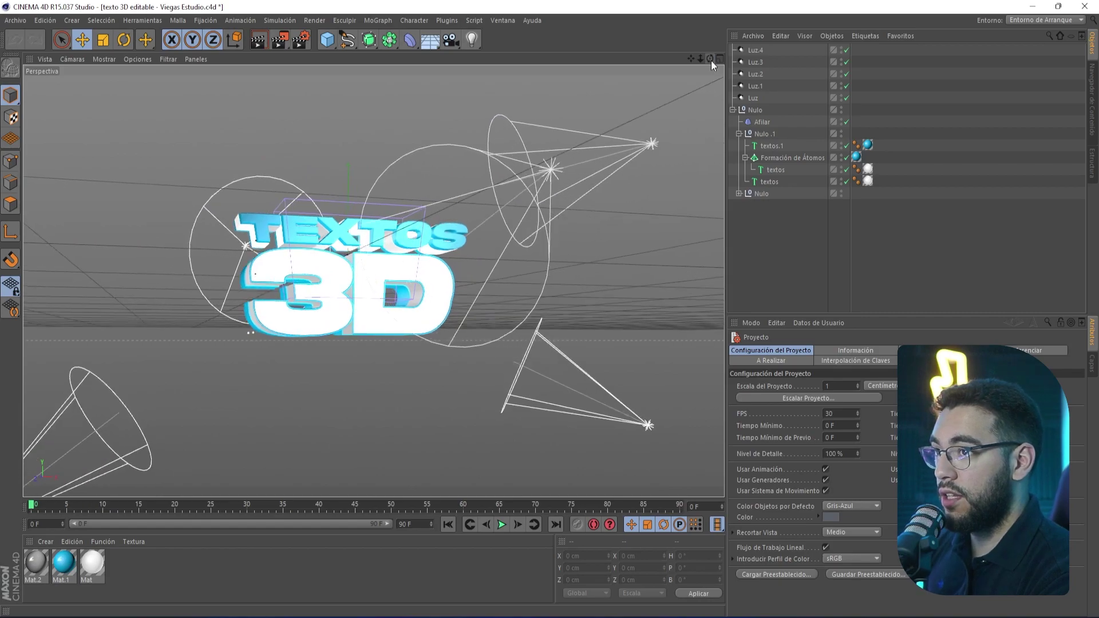
{"action": "mouse_move", "coordinate": [709, 59]}
{"action": "left_mouse_down"}
{"action": "mouse_move", "coordinate": [704, 76]}
{"action": "mouse_move", "coordinate": [721, 63]}
{"action": "mouse_move", "coordinate": [710, 60]}
{"action": "mouse_move", "coordinate": [710, 91]}
{"action": "left_mouse_up"}
{"action": "left_click_drag", "start_coordinate": [374, 281], "coordinate": [344, 229], "text": "alt"}
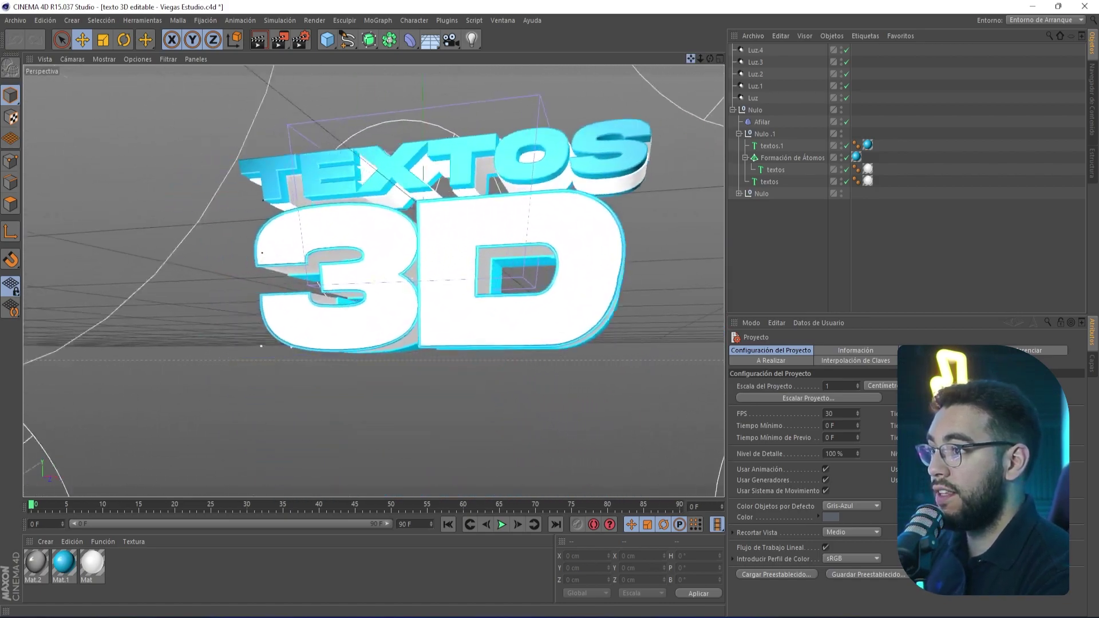
{"action": "left_click_drag", "start_coordinate": [691, 59], "coordinate": [693, 63]}
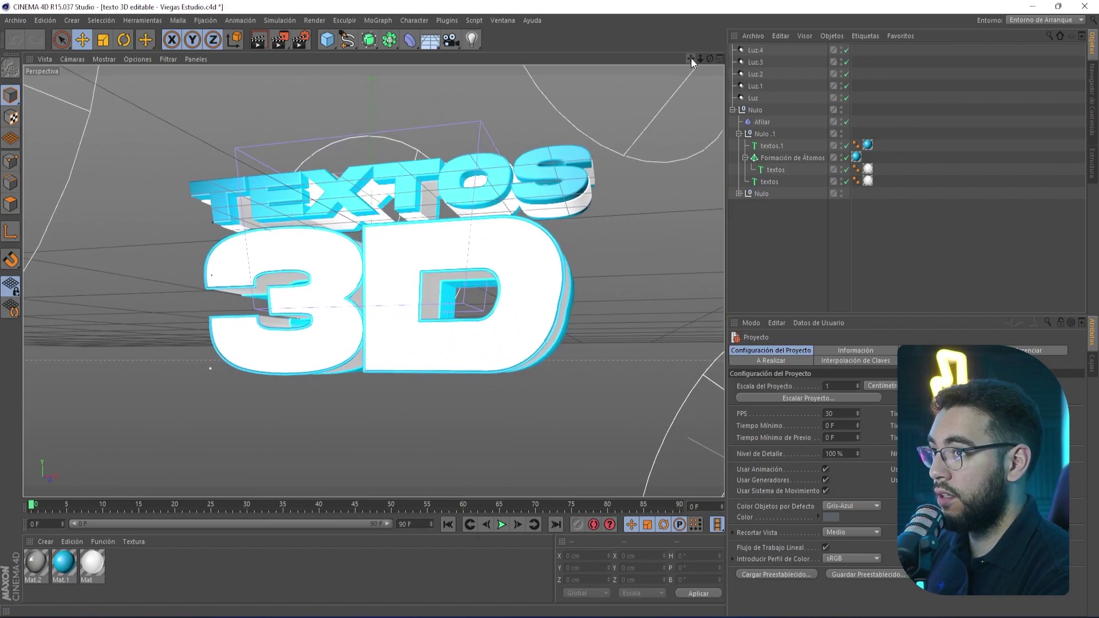
- Cycle through the Move, Scale and Rotate tools, back to Move, and zoom out to show the lights
{"action": "left_click", "coordinate": [82, 41]}
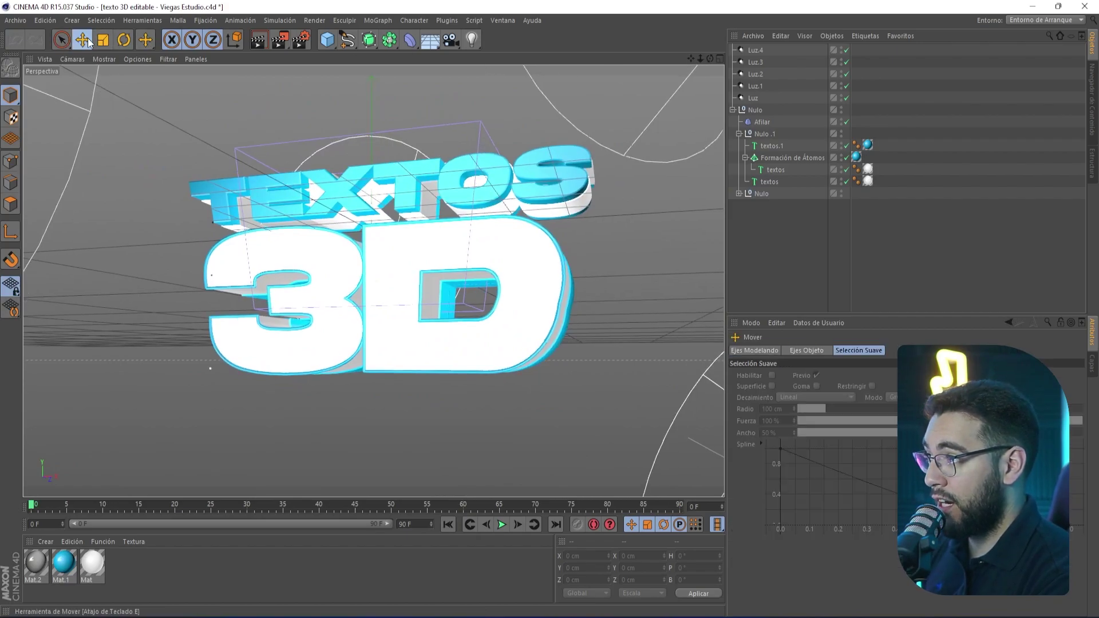
{"action": "left_click", "coordinate": [103, 41]}
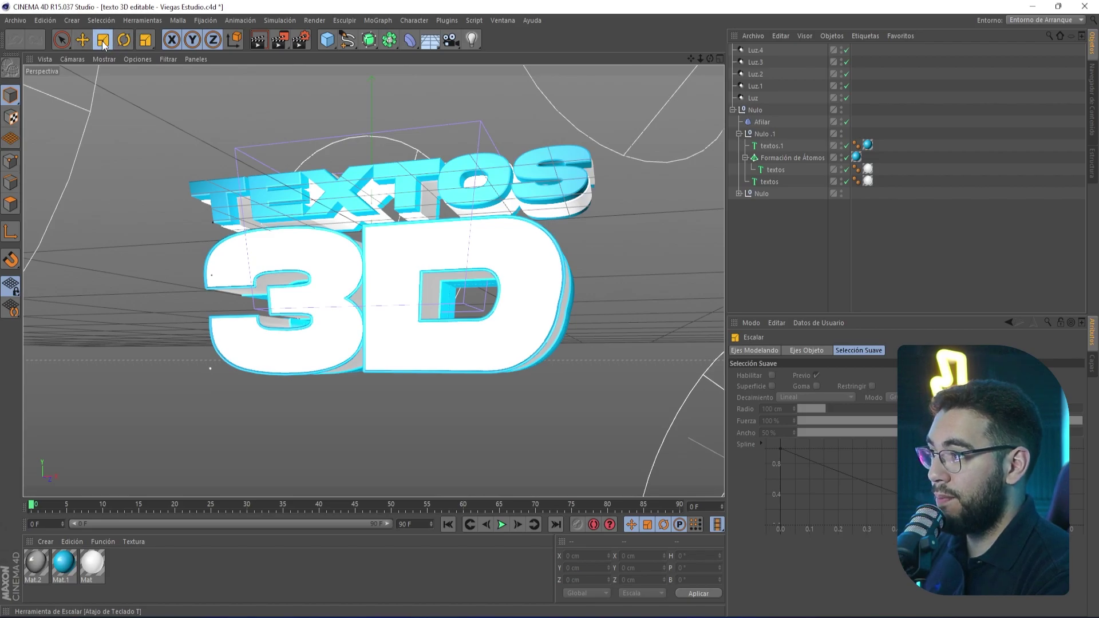
{"action": "left_click", "coordinate": [125, 41]}
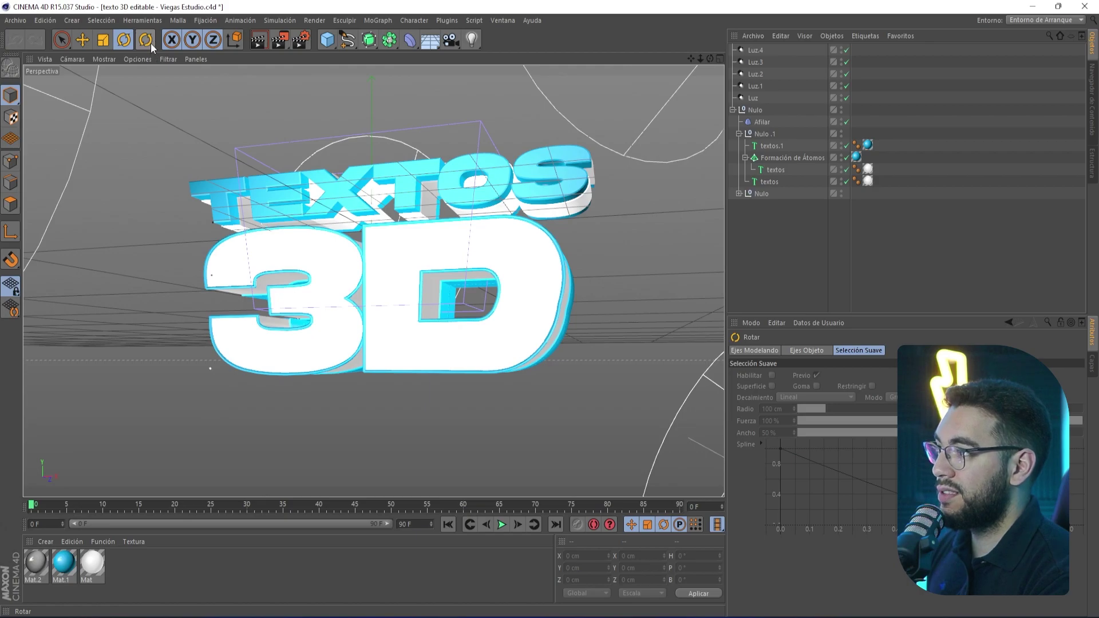
{"action": "key", "text": "e"}
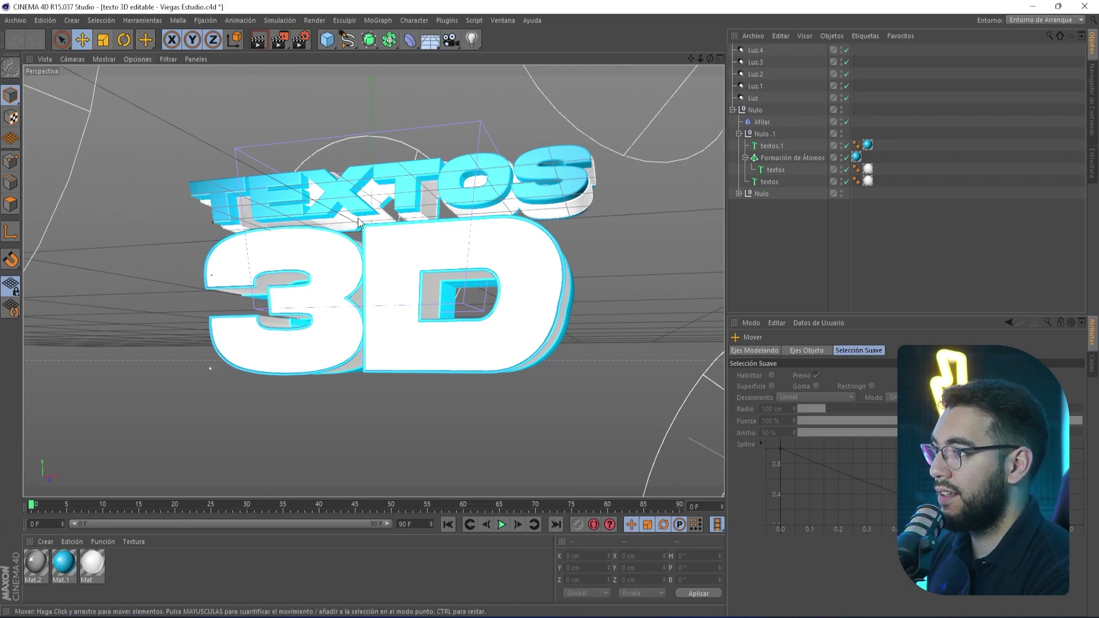
{"action": "mouse_move", "coordinate": [700, 59]}
{"action": "left_mouse_down"}
{"action": "mouse_move", "coordinate": [676, 63]}
{"action": "mouse_move", "coordinate": [721, 59]}
{"action": "left_mouse_up"}
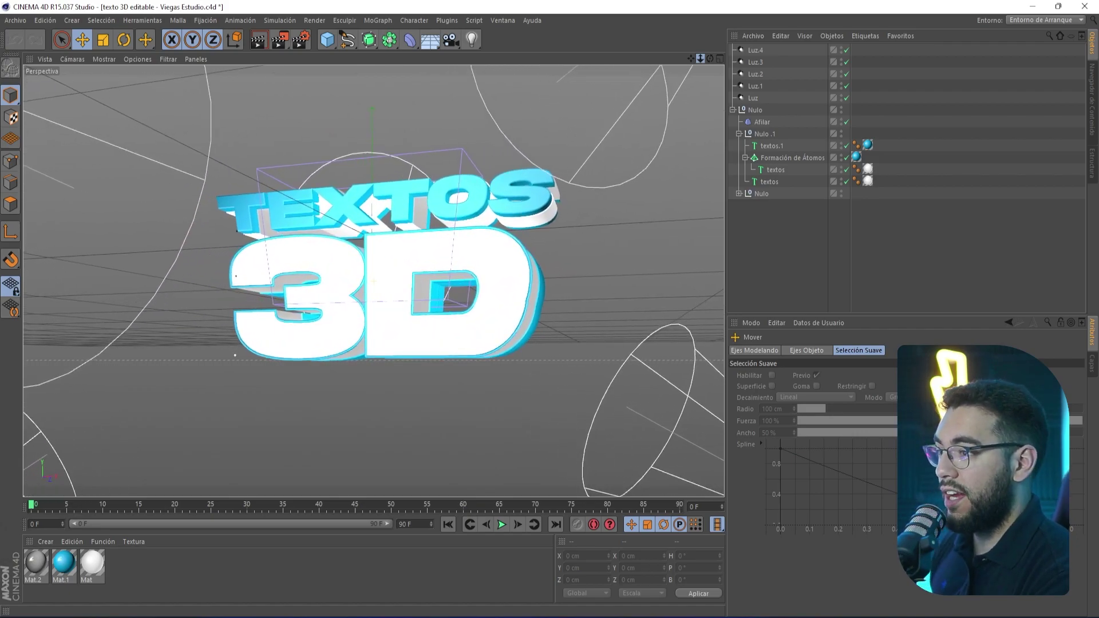
- Select all three text objects and change the '3d' line to 'hola'
{"action": "left_click", "coordinate": [770, 182]}
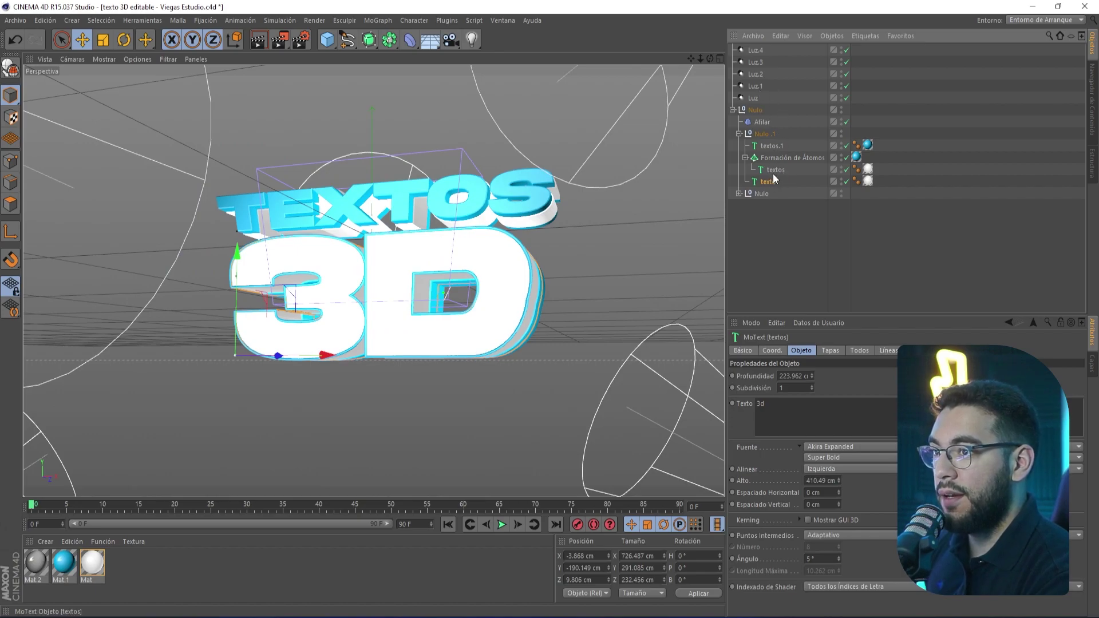
{"action": "left_click", "coordinate": [772, 147], "text": "shift"}
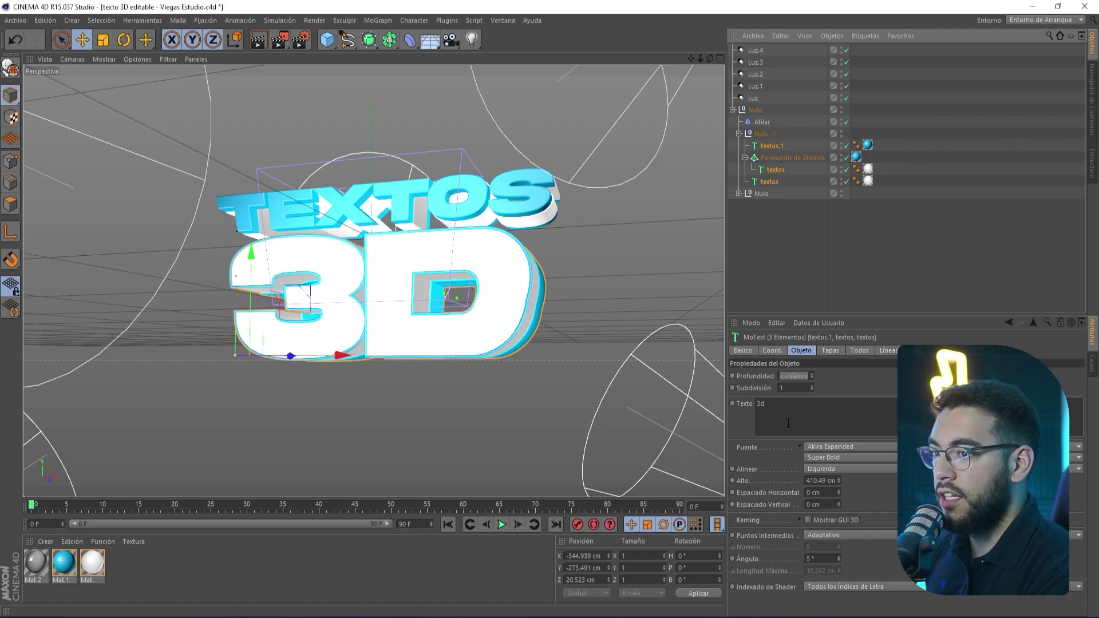
{"action": "double_click", "coordinate": [761, 404]}
{"action": "type", "text": "hola"}
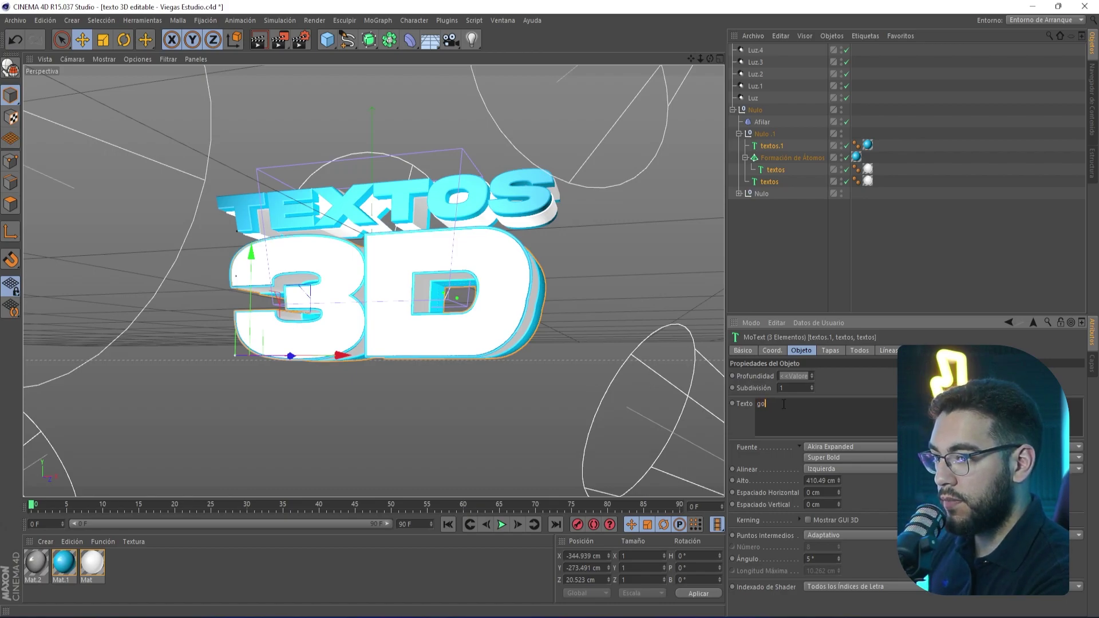
{"action": "left_click", "coordinate": [789, 259]}
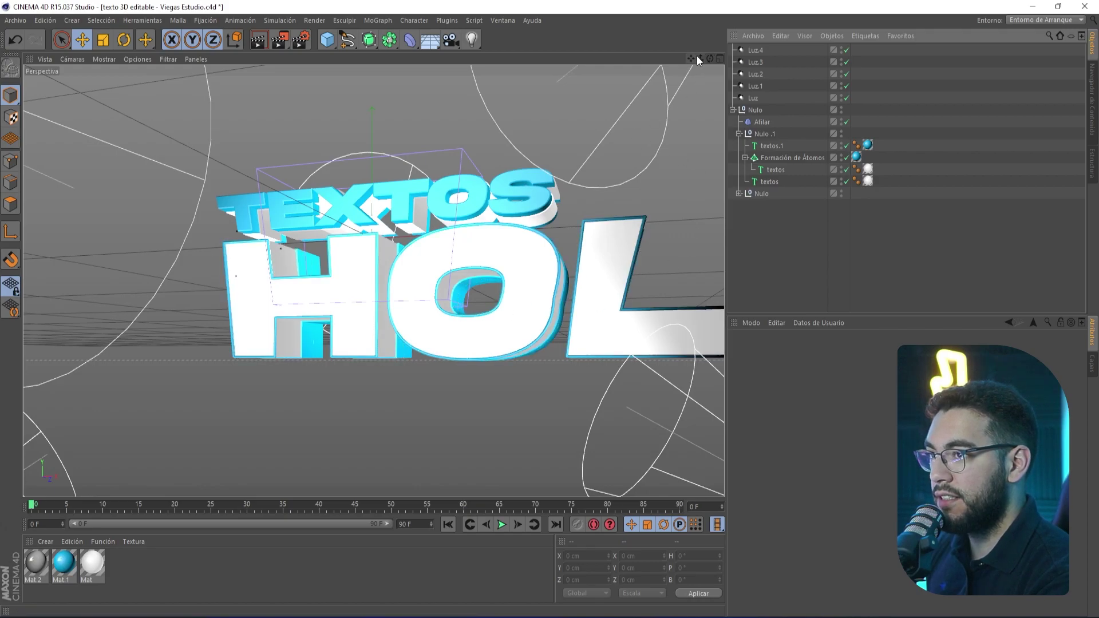
- Scale the three HOLA text objects down to TEXTOS's width and move them up along Y beneath it
{"action": "left_click_drag", "start_coordinate": [700, 59], "coordinate": [687, 69]}
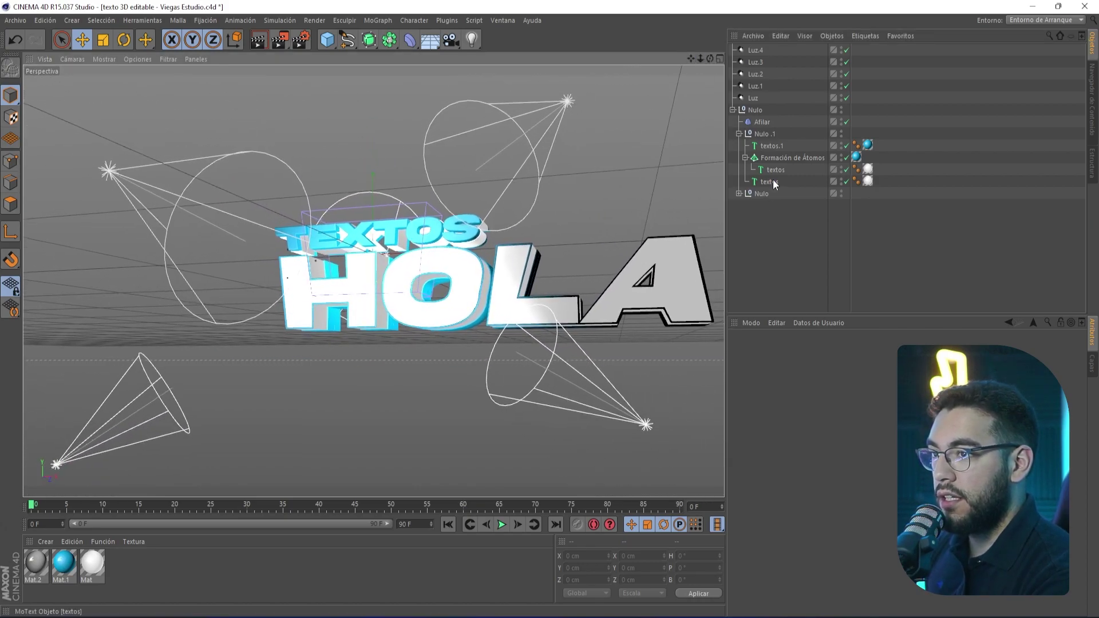
{"action": "left_click", "coordinate": [773, 182]}
{"action": "left_click", "coordinate": [770, 147], "text": "ctrl"}
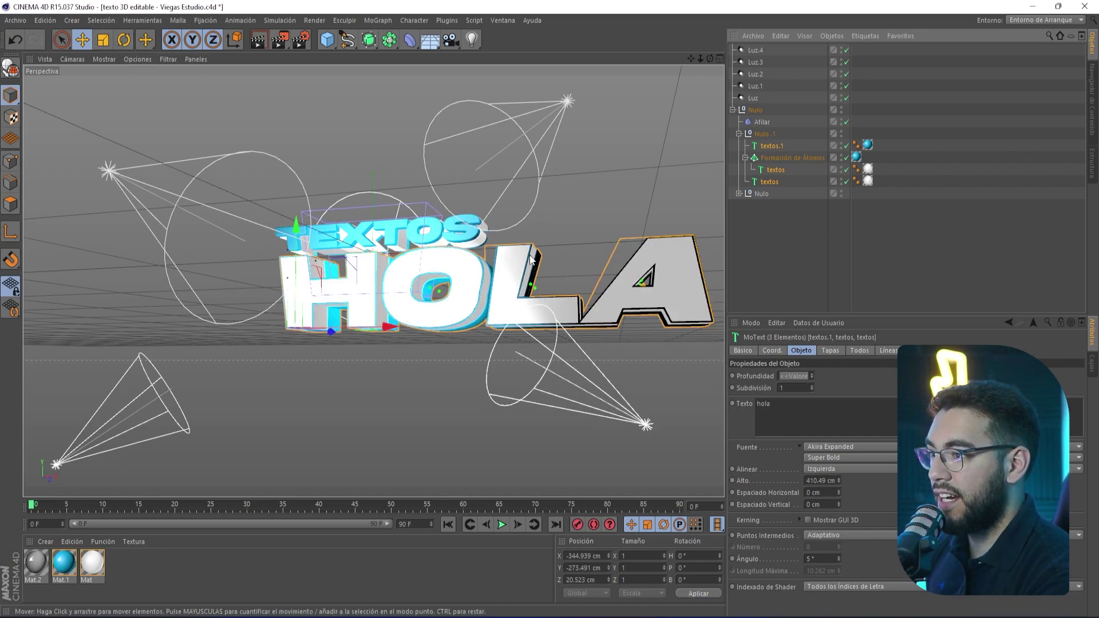
{"action": "left_click", "coordinate": [103, 39]}
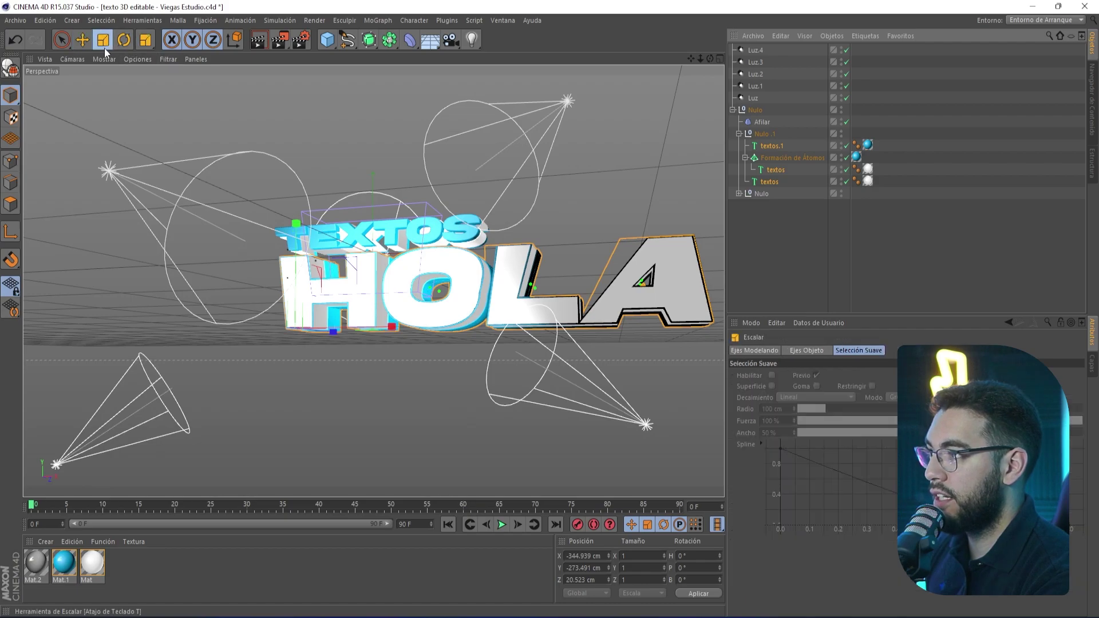
{"action": "left_click_drag", "start_coordinate": [395, 337], "coordinate": [337, 332]}
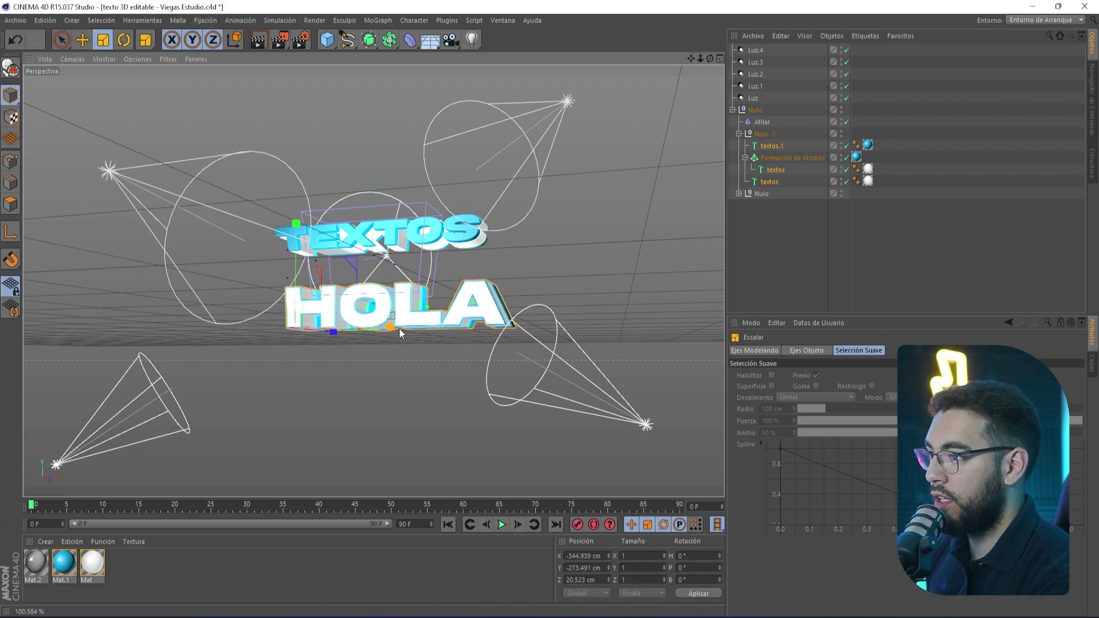
{"action": "mouse_move", "coordinate": [400, 328]}
{"action": "left_mouse_down"}
{"action": "mouse_move", "coordinate": [410, 329]}
{"action": "mouse_move", "coordinate": [395, 327]}
{"action": "left_mouse_up"}
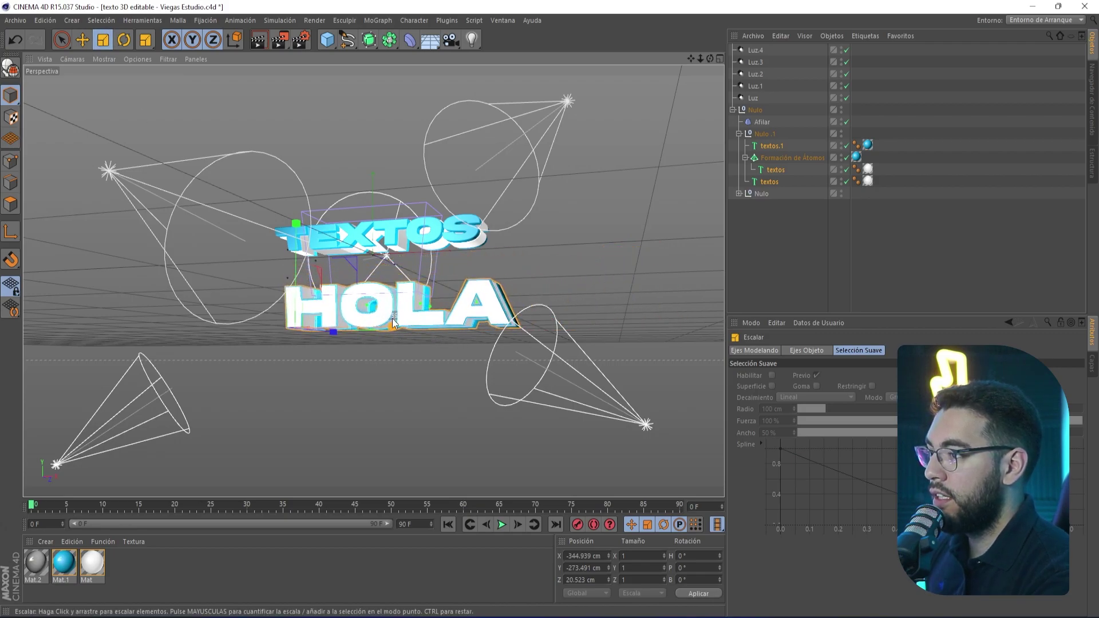
{"action": "left_click", "coordinate": [83, 41]}
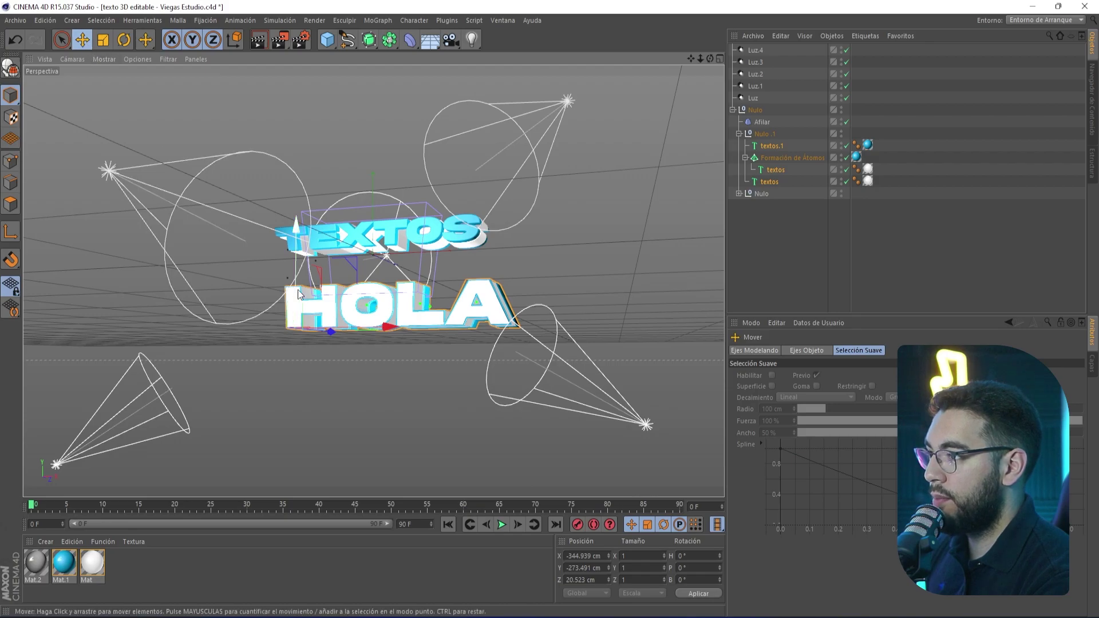
{"action": "left_click_drag", "start_coordinate": [300, 295], "coordinate": [294, 237]}
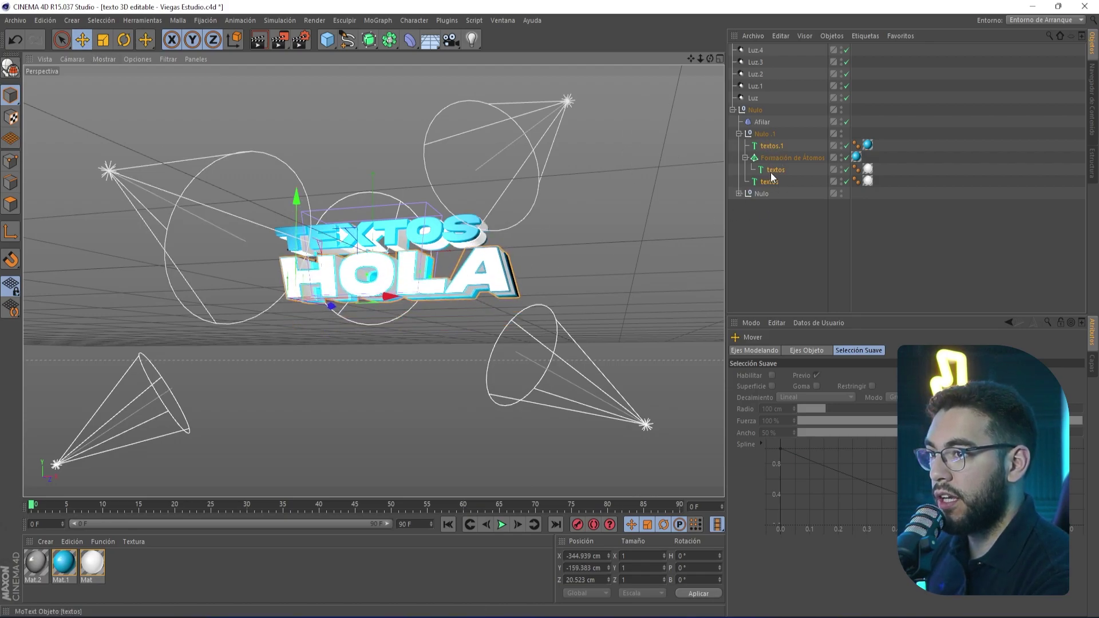
- Select both text layers and the atom array and shift HOLA slightly along X
{"action": "scroll", "coordinate": [373, 280], "scroll_direction": "up", "scroll_amount": 5}
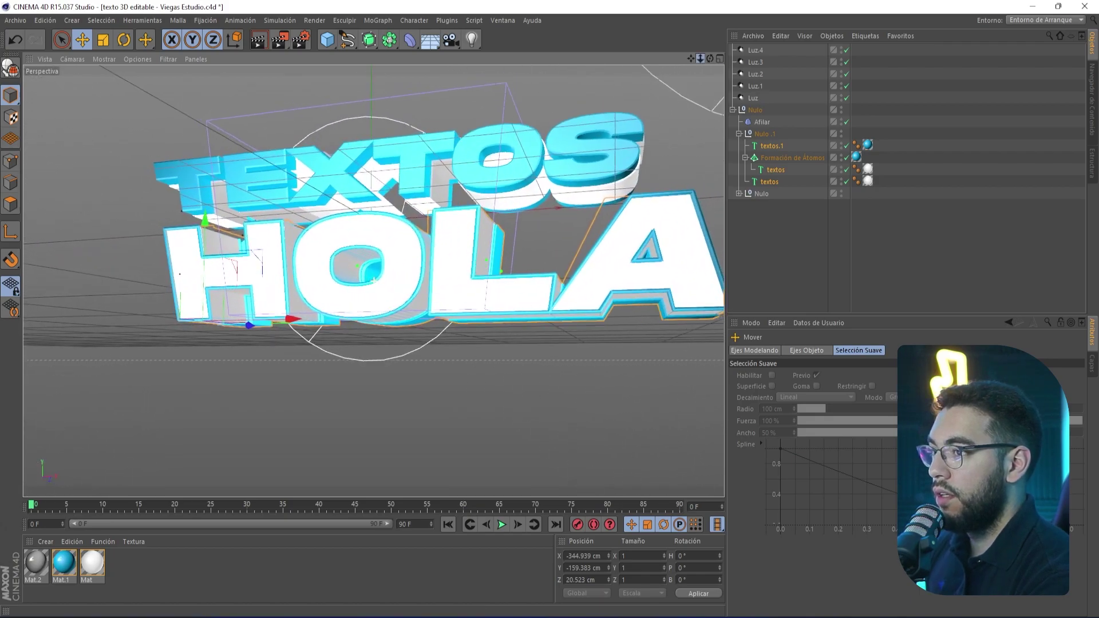
{"action": "scroll", "coordinate": [373, 281], "scroll_direction": "down", "scroll_amount": 3}
{"action": "scroll", "coordinate": [373, 280], "scroll_direction": "down", "scroll_amount": 3}
{"action": "scroll", "coordinate": [373, 280], "scroll_direction": "up", "scroll_amount": 5}
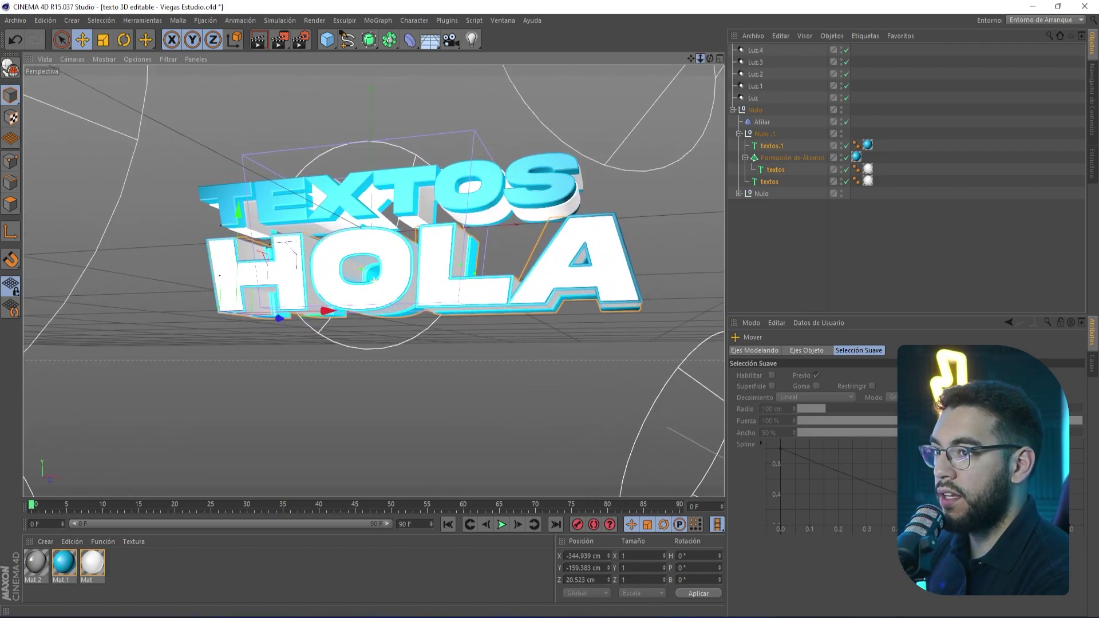
{"action": "left_click", "coordinate": [762, 122]}
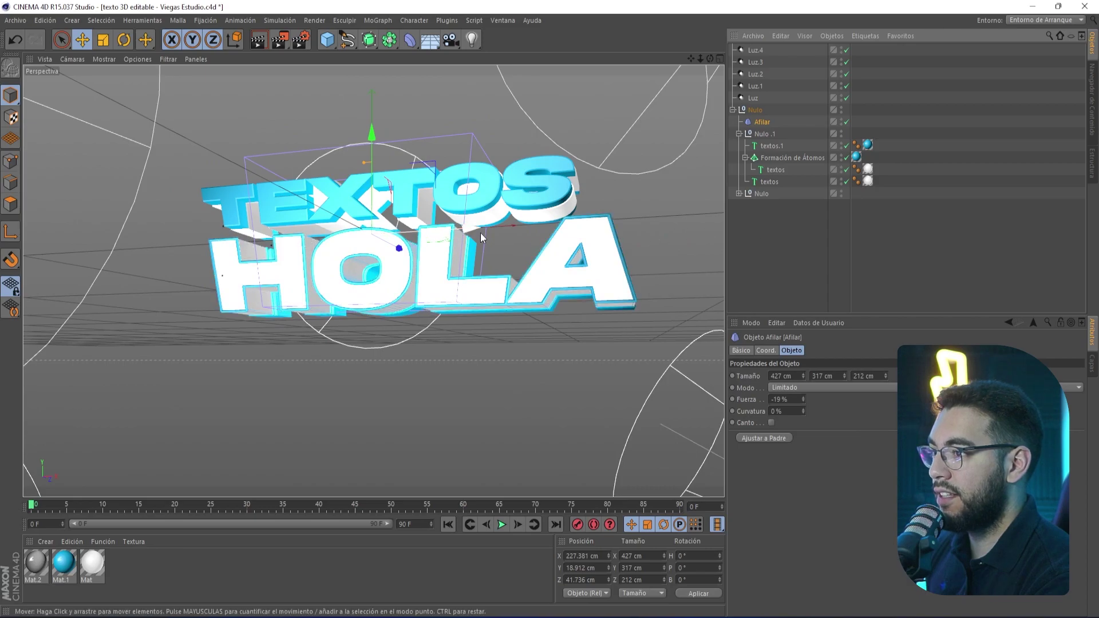
{"action": "scroll", "coordinate": [481, 237], "scroll_direction": "down", "scroll_amount": 2}
{"action": "scroll", "coordinate": [480, 238], "scroll_direction": "down", "scroll_amount": 3}
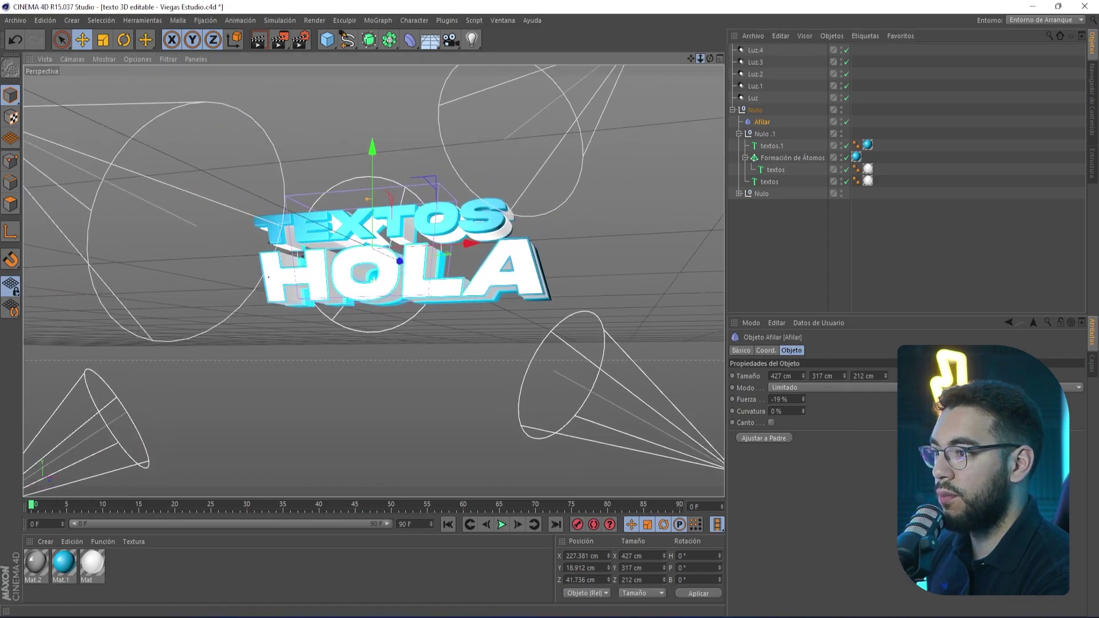
{"action": "scroll", "coordinate": [468, 262], "scroll_direction": "up", "scroll_amount": 2}
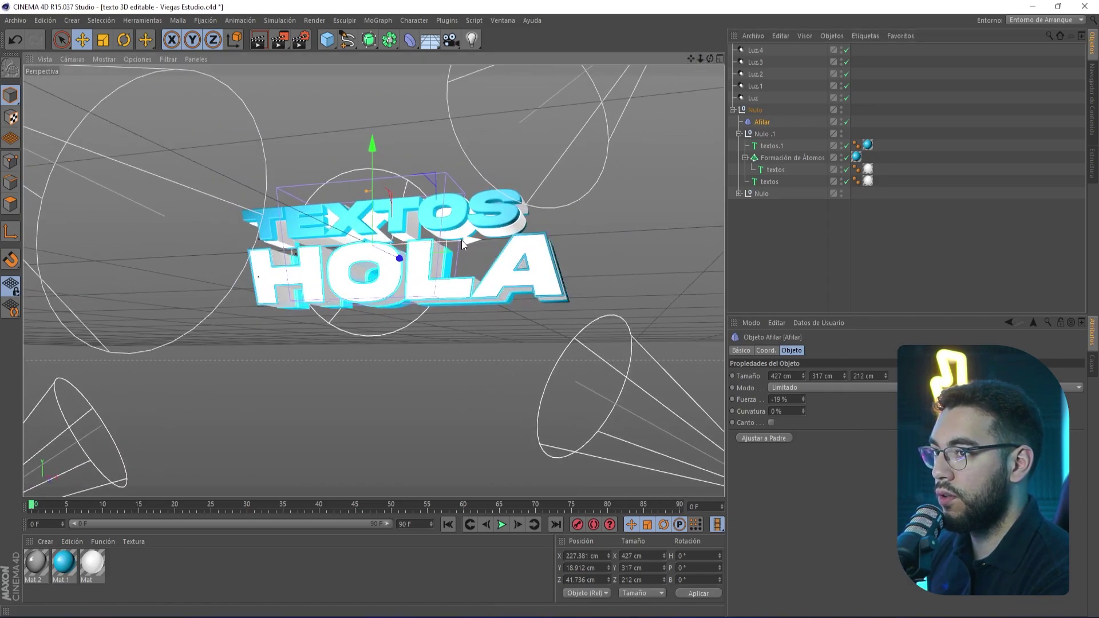
{"action": "left_click", "coordinate": [771, 146]}
{"action": "left_click", "coordinate": [769, 182], "text": "shift"}
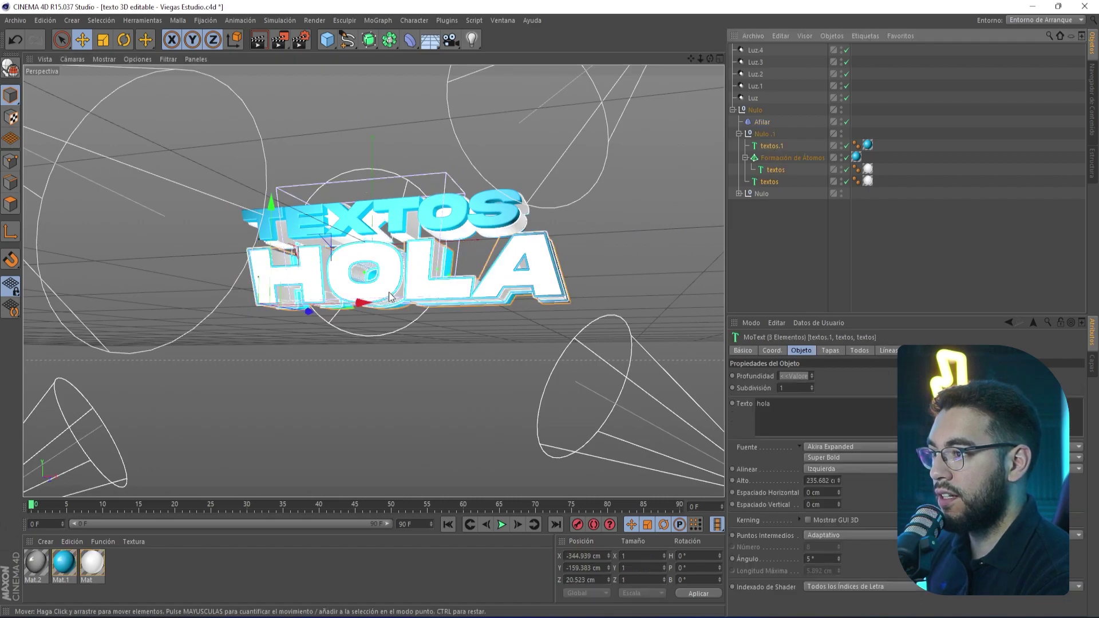
{"action": "mouse_move", "coordinate": [382, 304]}
{"action": "left_mouse_down"}
{"action": "mouse_move", "coordinate": [370, 291]}
{"action": "mouse_move", "coordinate": [409, 291]}
{"action": "left_mouse_up"}
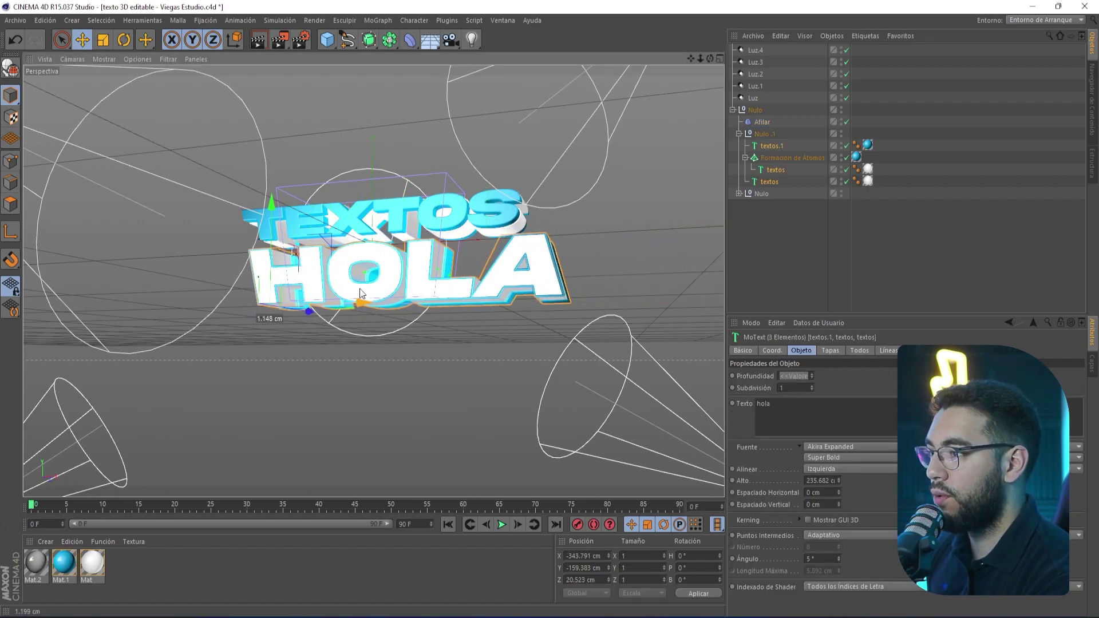
- Delete the Afilar taper deformer, then undo to restore it
{"action": "left_click", "coordinate": [764, 123]}
{"action": "key", "text": "Delete"}
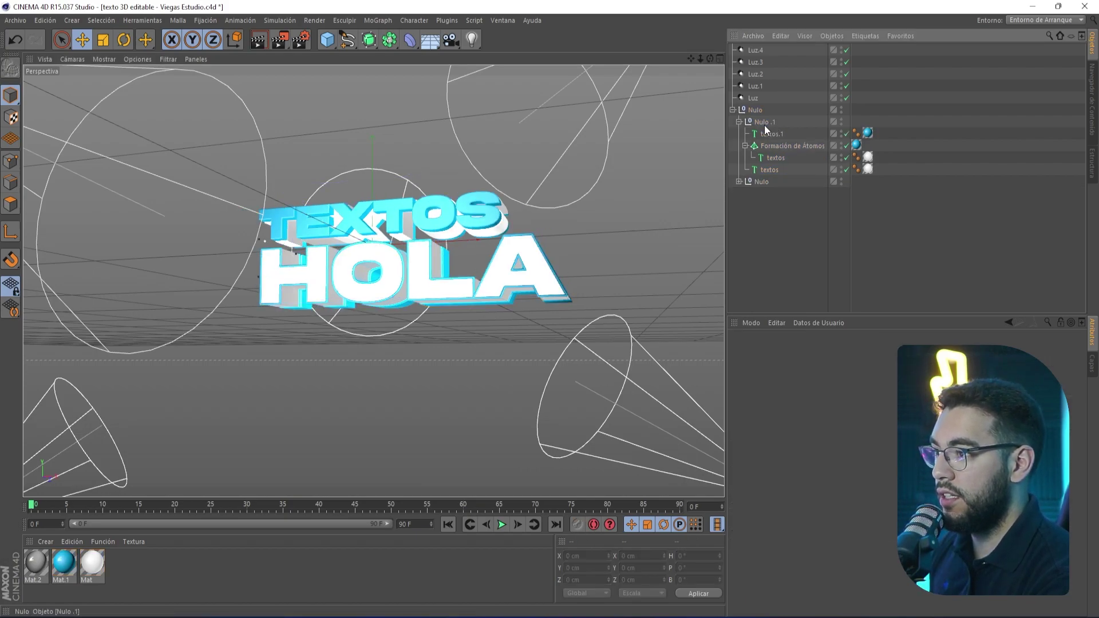
{"action": "key", "text": "ctrl+z"}
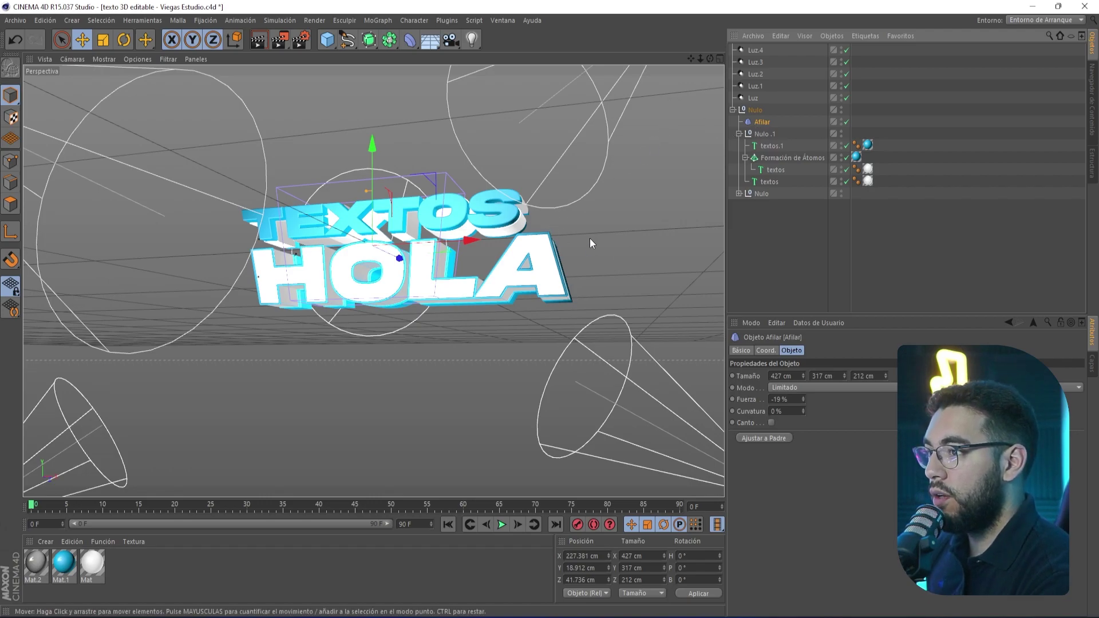
- Expand the second Nulo group and select its textos.1 layer
{"action": "left_click", "coordinate": [745, 198]}
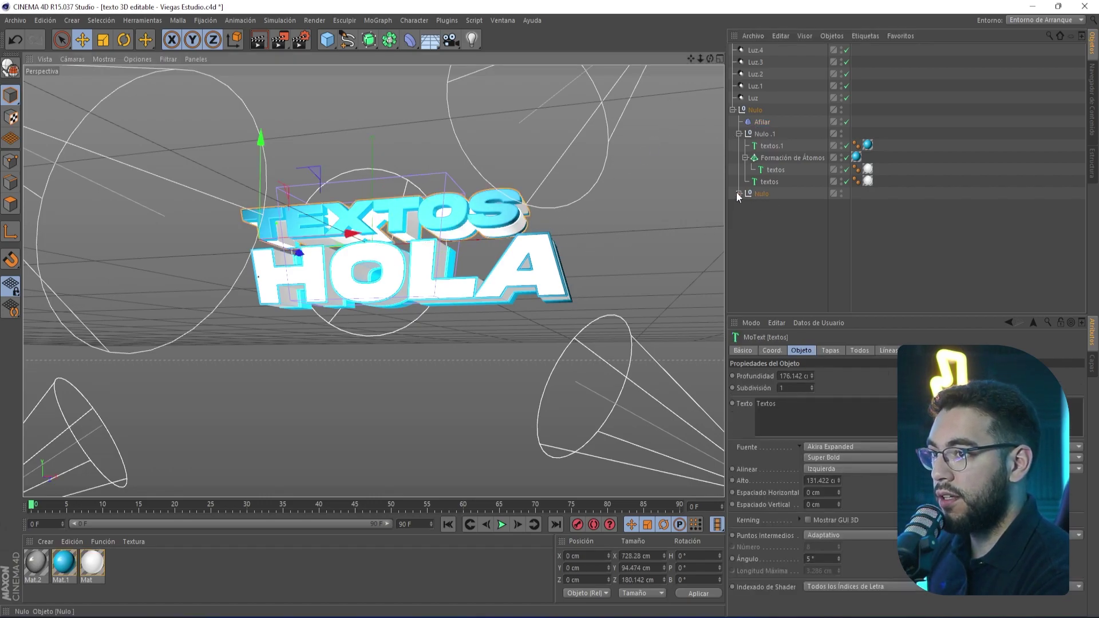
{"action": "left_click", "coordinate": [738, 194]}
{"action": "left_click", "coordinate": [769, 206]}
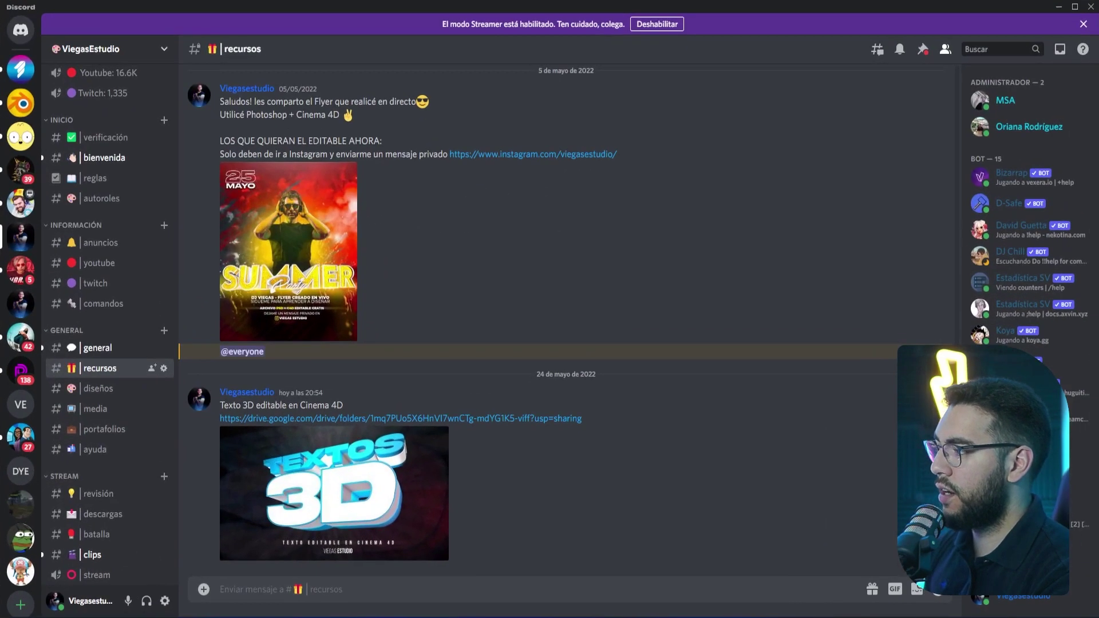
{"action": "mouse_move", "coordinate": [369, 491]}
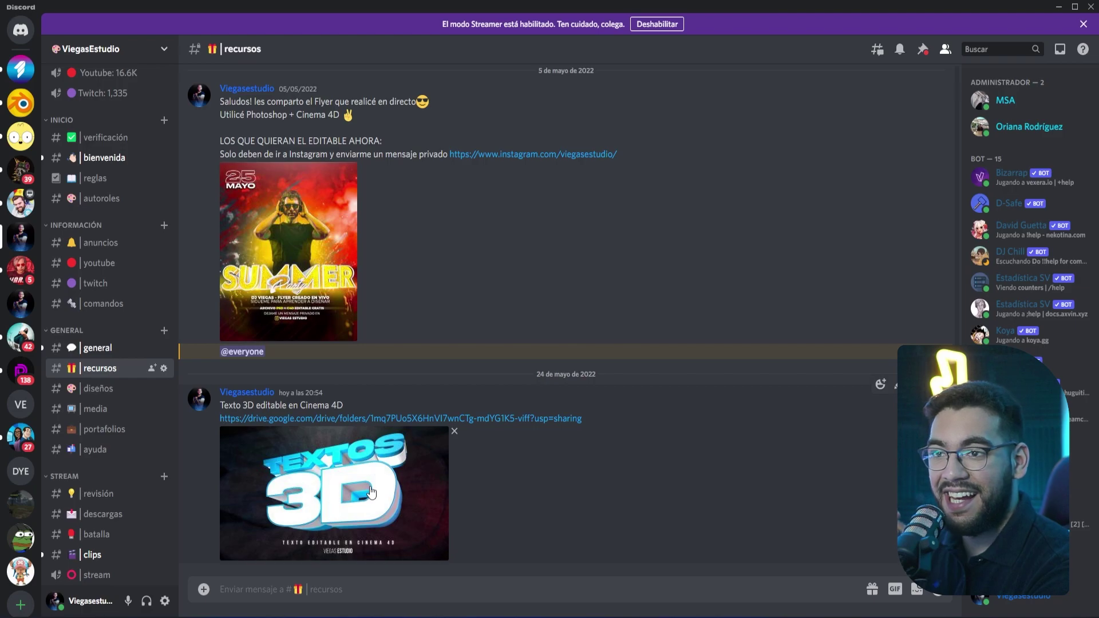
{"action": "scroll", "coordinate": [134, 326], "scroll_direction": "up", "scroll_amount": 3}
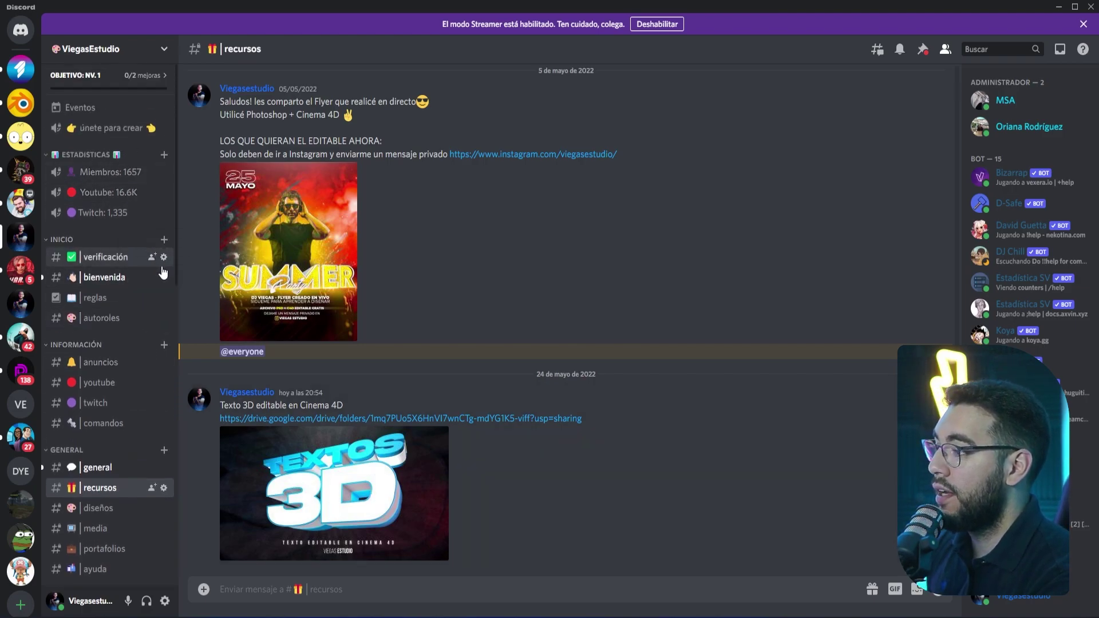
{"action": "left_click", "coordinate": [110, 259]}
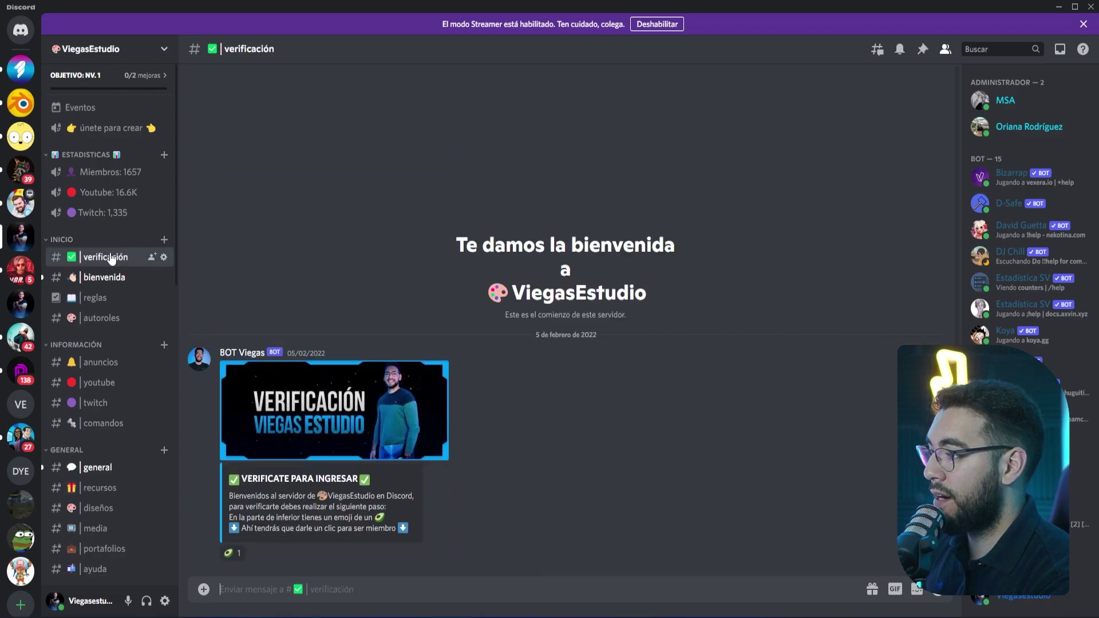
{"action": "mouse_move", "coordinate": [435, 421]}
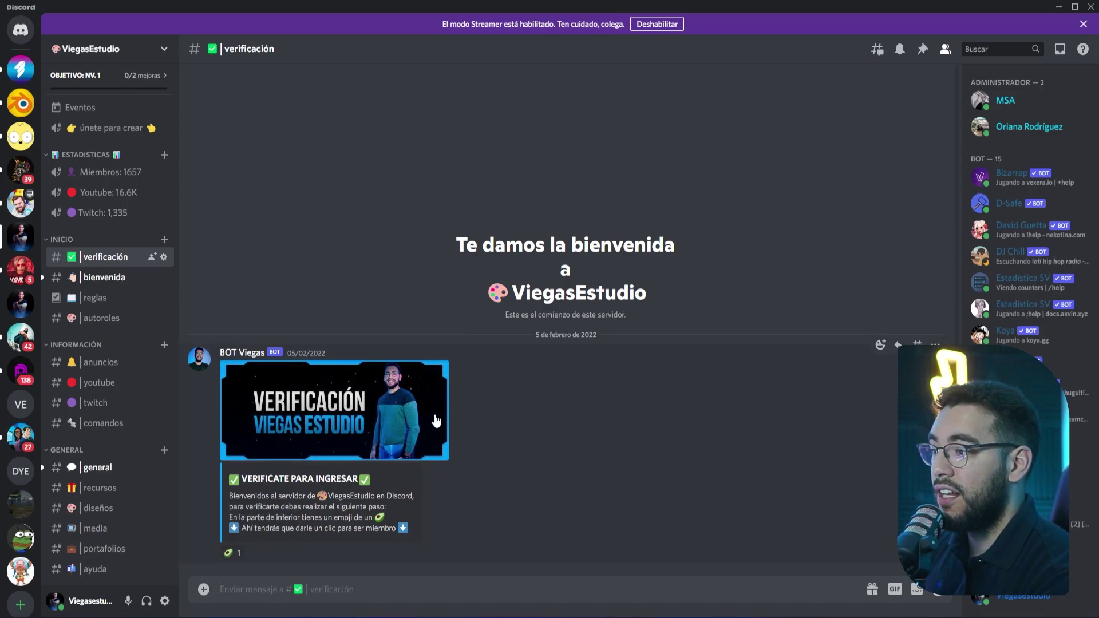
{"action": "scroll", "coordinate": [126, 231], "scroll_direction": "down", "scroll_amount": 2}
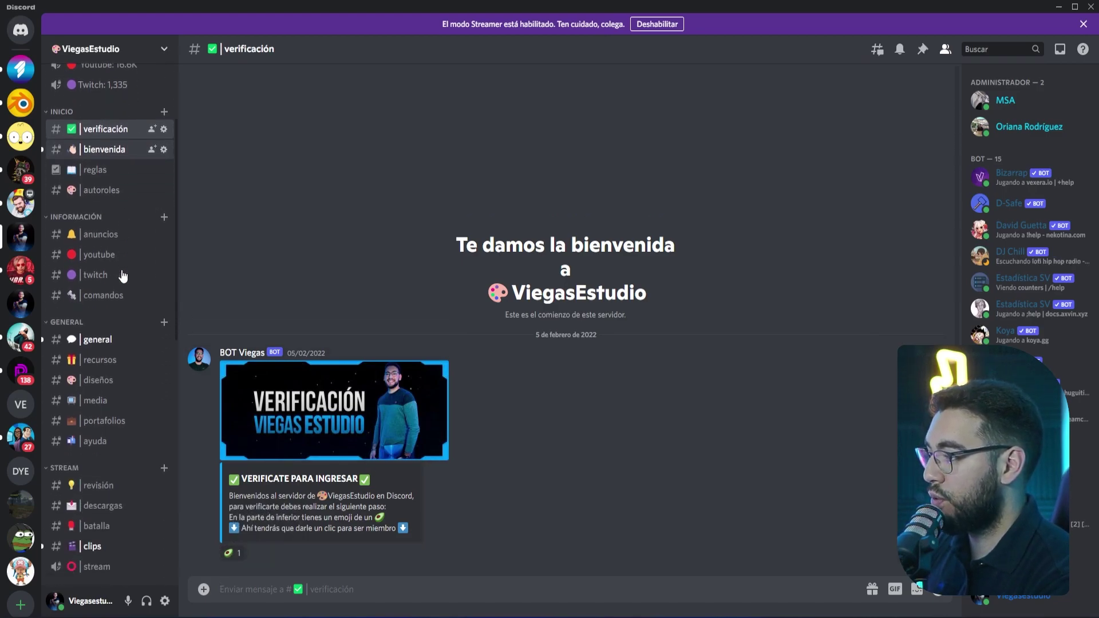
{"action": "scroll", "coordinate": [123, 275], "scroll_direction": "down", "scroll_amount": 3}
{"action": "scroll", "coordinate": [129, 401], "scroll_direction": "down", "scroll_amount": 2}
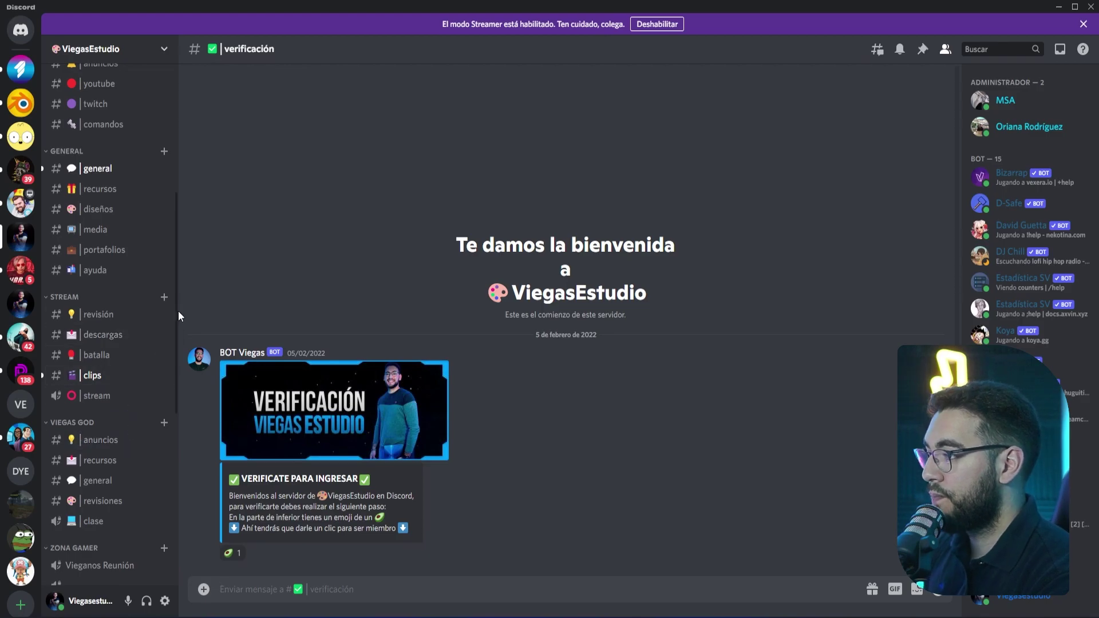
{"action": "scroll", "coordinate": [177, 315], "scroll_direction": "up", "scroll_amount": 1}
{"action": "scroll", "coordinate": [131, 277], "scroll_direction": "up", "scroll_amount": 1}
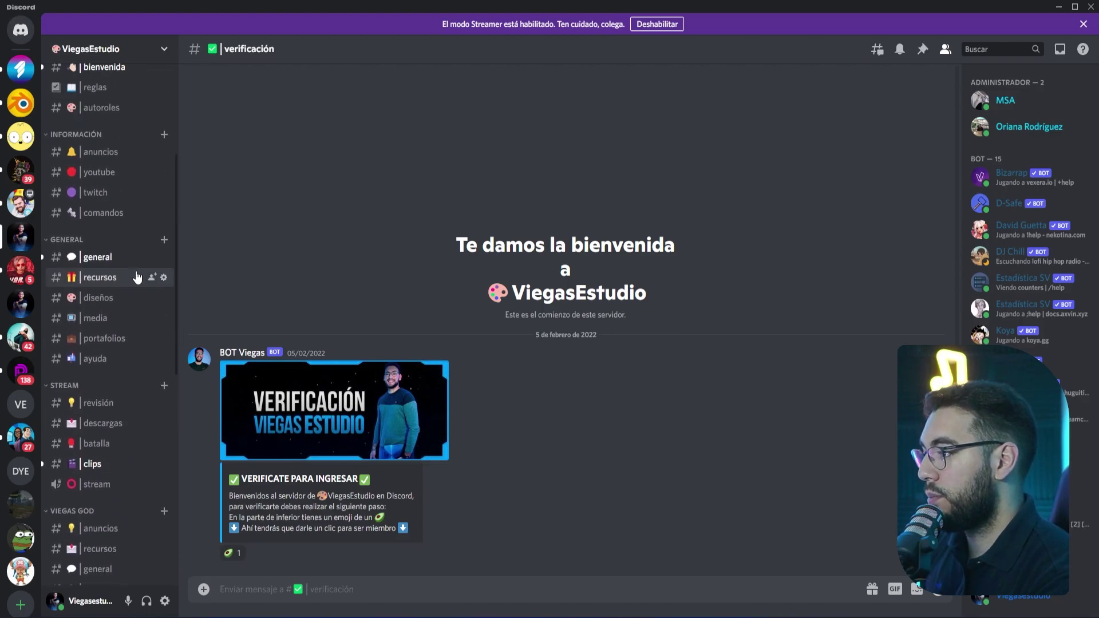
{"action": "left_click", "coordinate": [97, 259]}
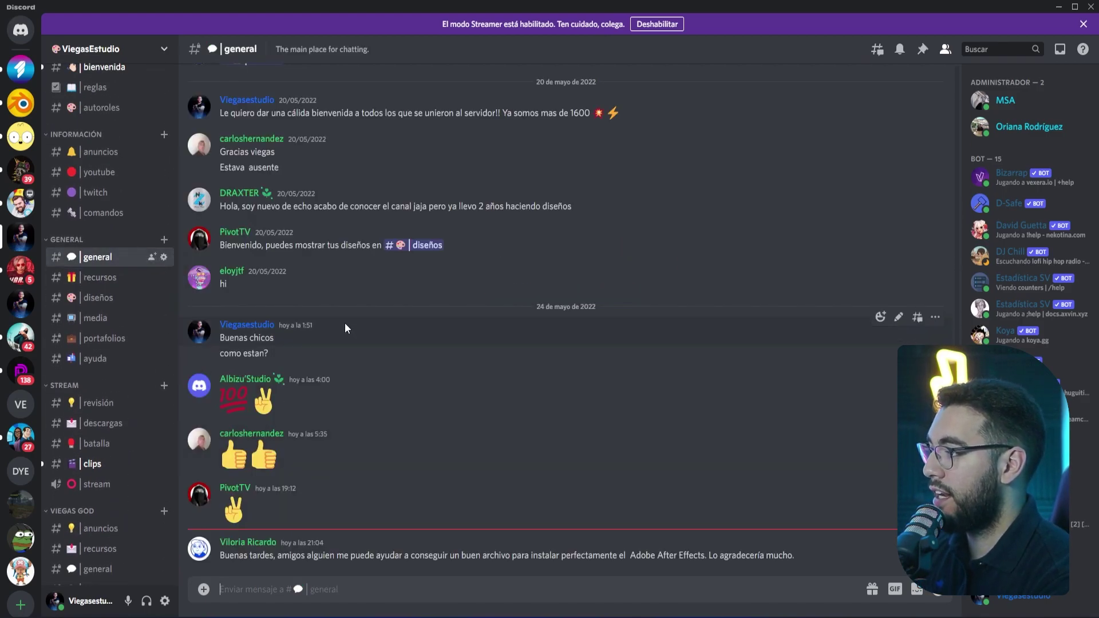
{"action": "left_click", "coordinate": [114, 280]}
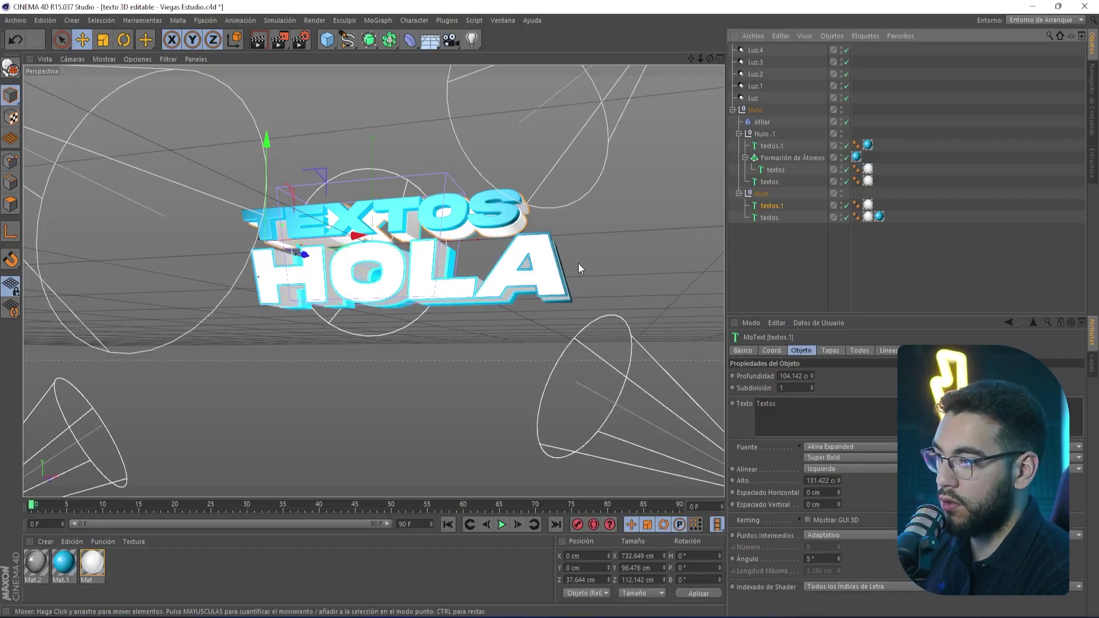
- Zoom the viewport out over the TEXTOS HOLA scene and open the Archivo menu
{"action": "left_click_drag", "start_coordinate": [701, 60], "coordinate": [658, 80]}
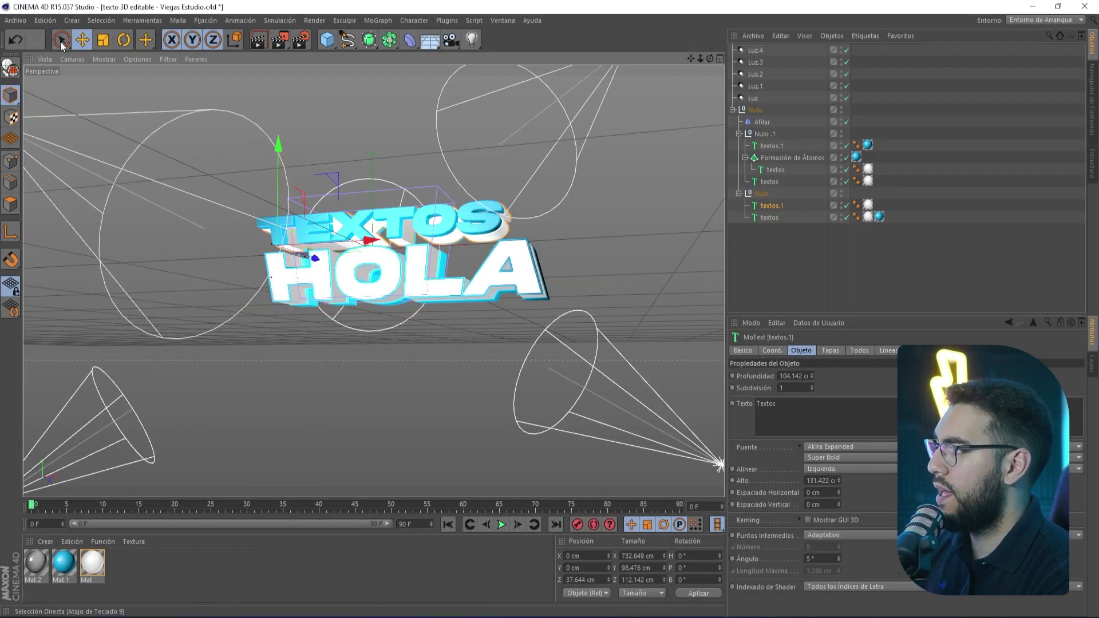
{"action": "left_click", "coordinate": [17, 21]}
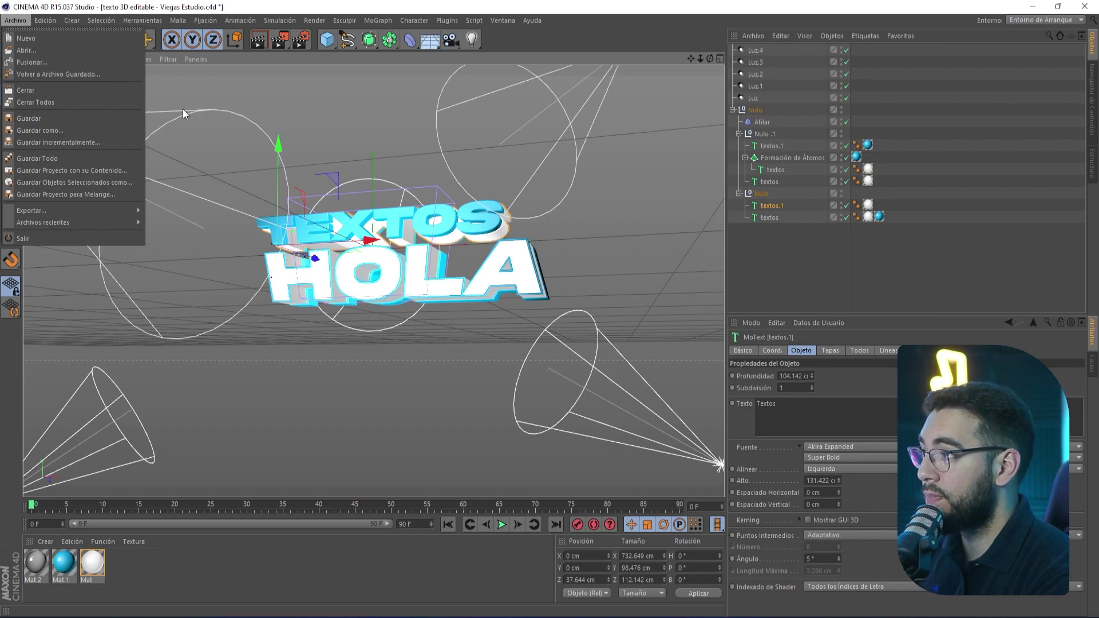
- Choose Cerrar Todos and answer the save prompt, leaving an empty Sin Nombre 2 project
{"action": "left_click", "coordinate": [57, 102]}
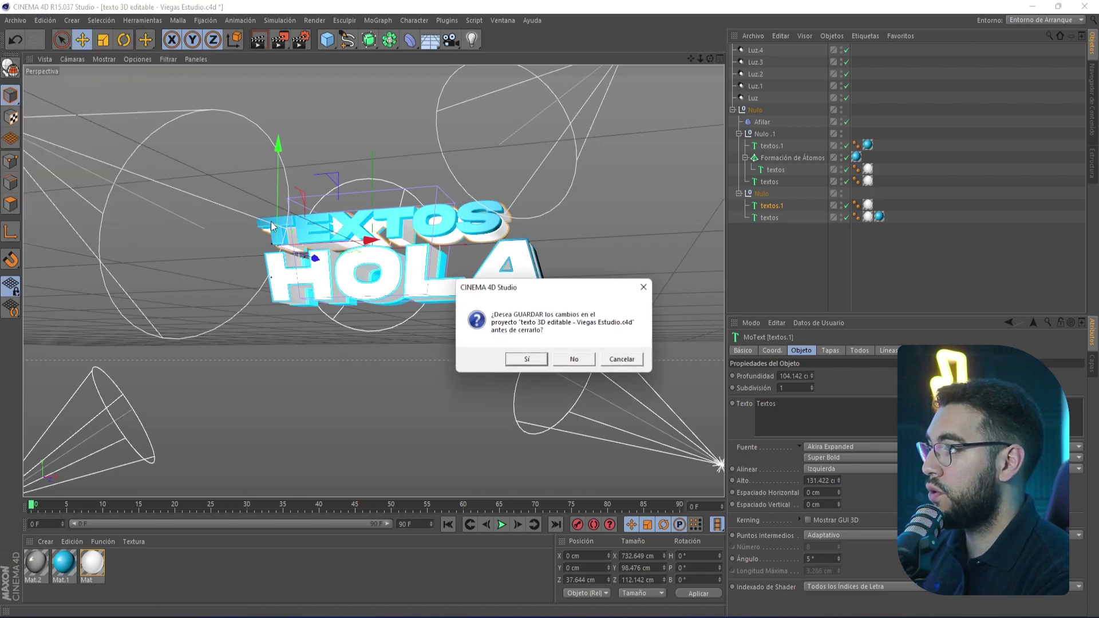
{"action": "left_click", "coordinate": [524, 359]}
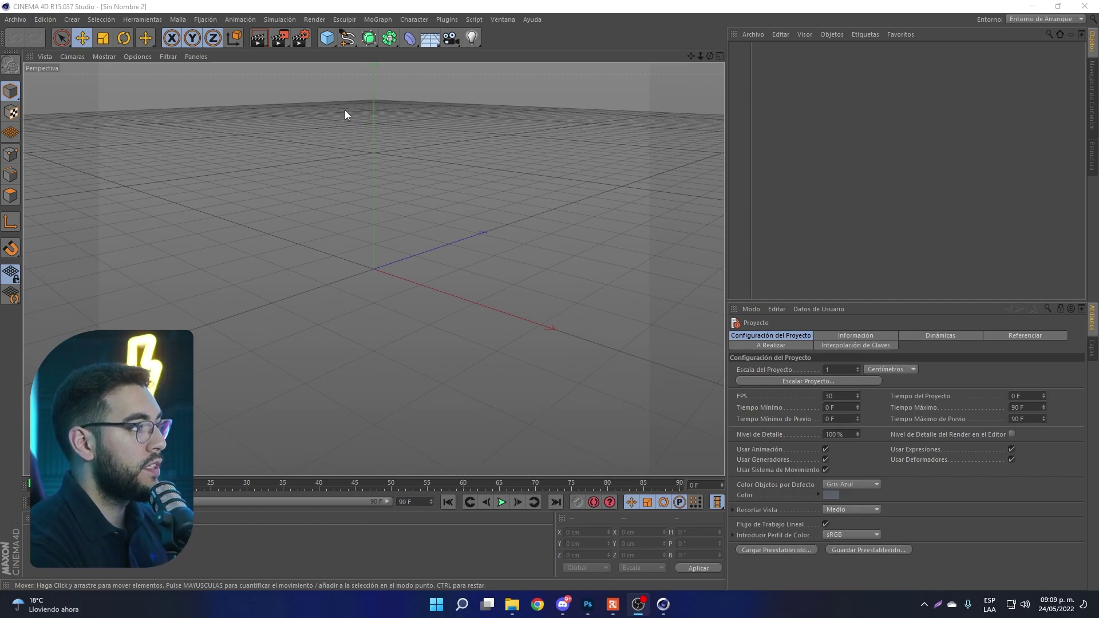
- Set the render output resolution to 1920 × 1080 in Render Settings
{"action": "left_click", "coordinate": [301, 39]}
{"action": "left_click_drag", "start_coordinate": [301, 11], "coordinate": [451, 106]}
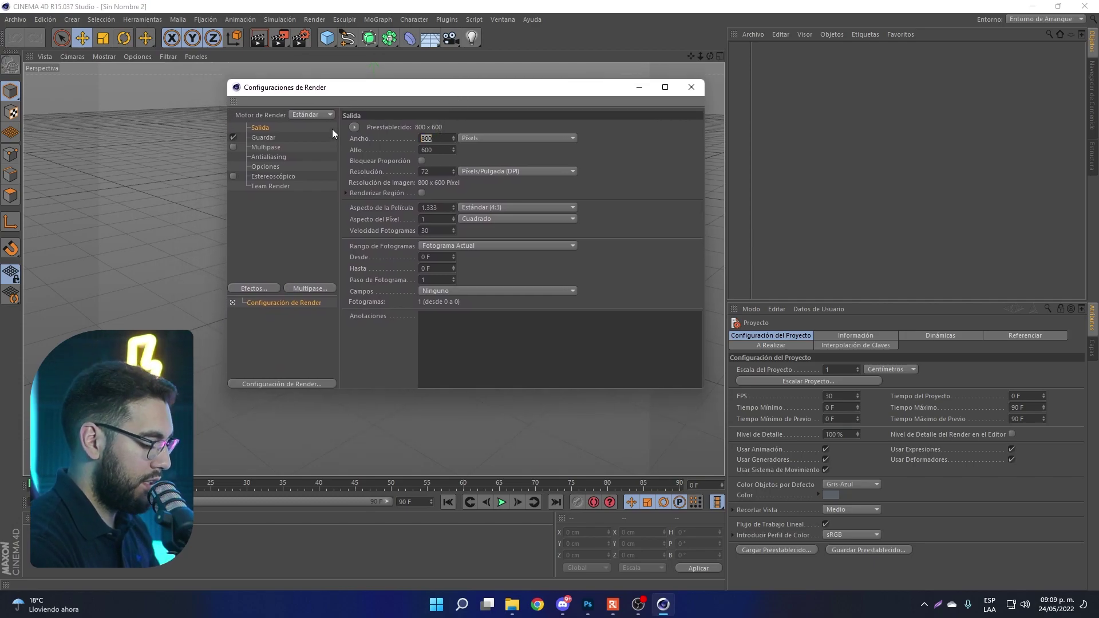
{"action": "type", "text": "1920"}
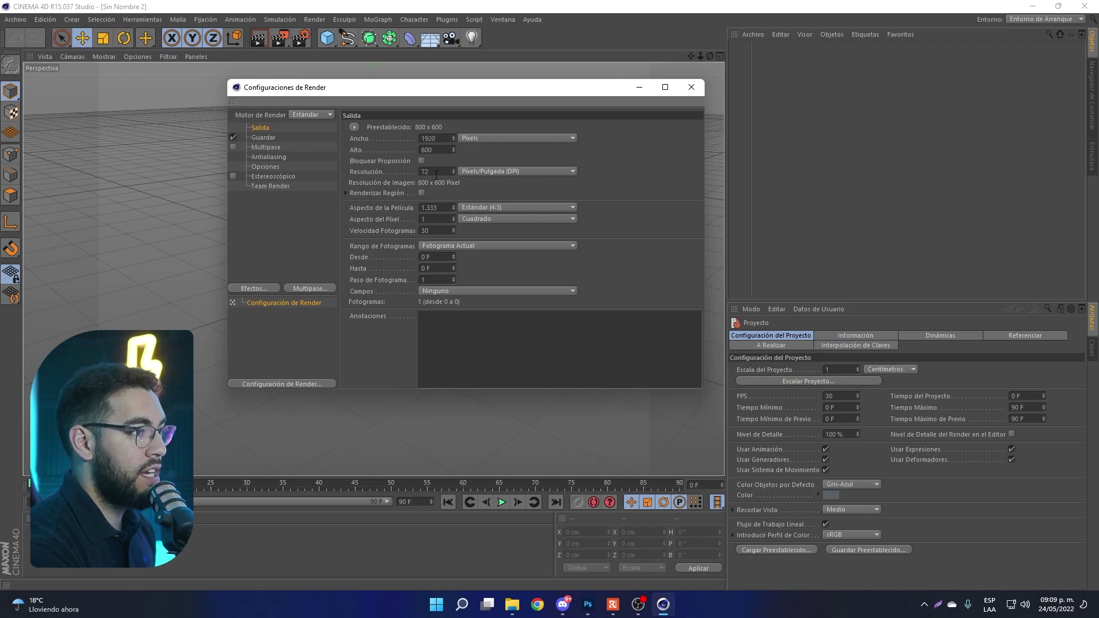
{"action": "left_click", "coordinate": [437, 150]}
{"action": "type", "text": "1080"}
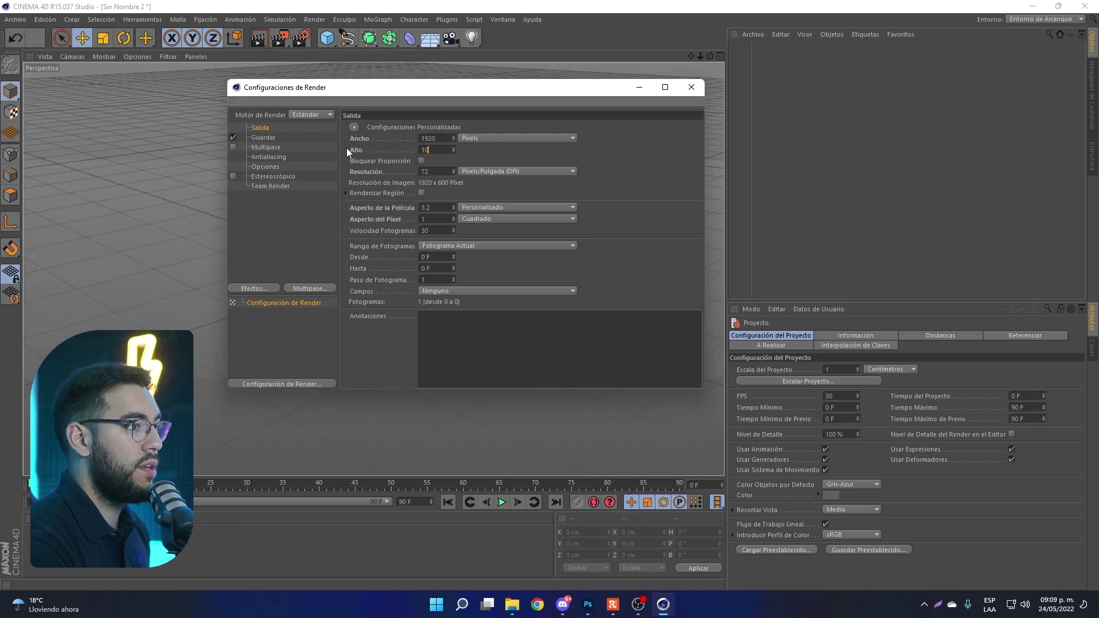
{"action": "left_click", "coordinate": [307, 201]}
{"action": "left_click_drag", "start_coordinate": [381, 92], "coordinate": [472, 84]}
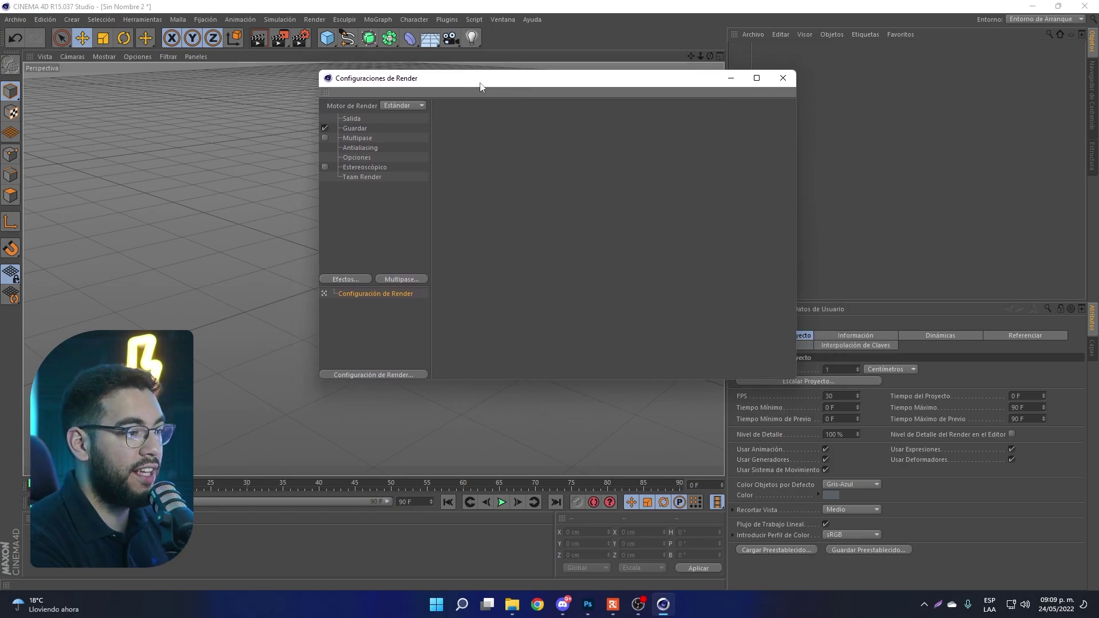
- Add Iluminación Global and Oclusión Ambiental, shifting the occlusion gradient's black knot right
{"action": "left_click", "coordinate": [345, 279]}
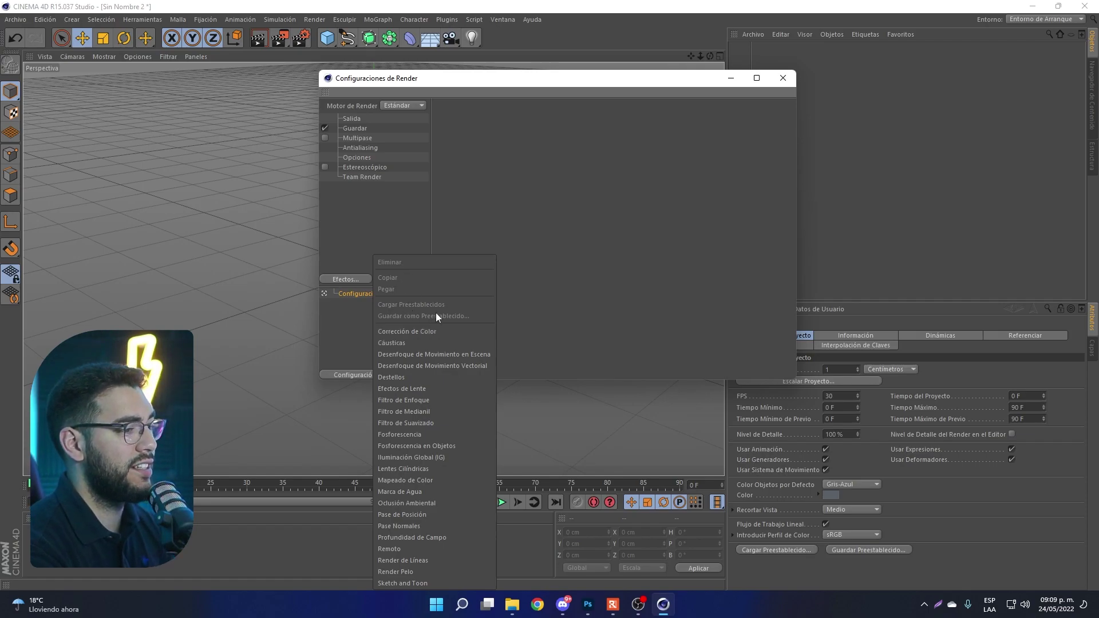
{"action": "left_click", "coordinate": [532, 160]}
{"action": "left_click_drag", "start_coordinate": [595, 78], "coordinate": [673, 29]}
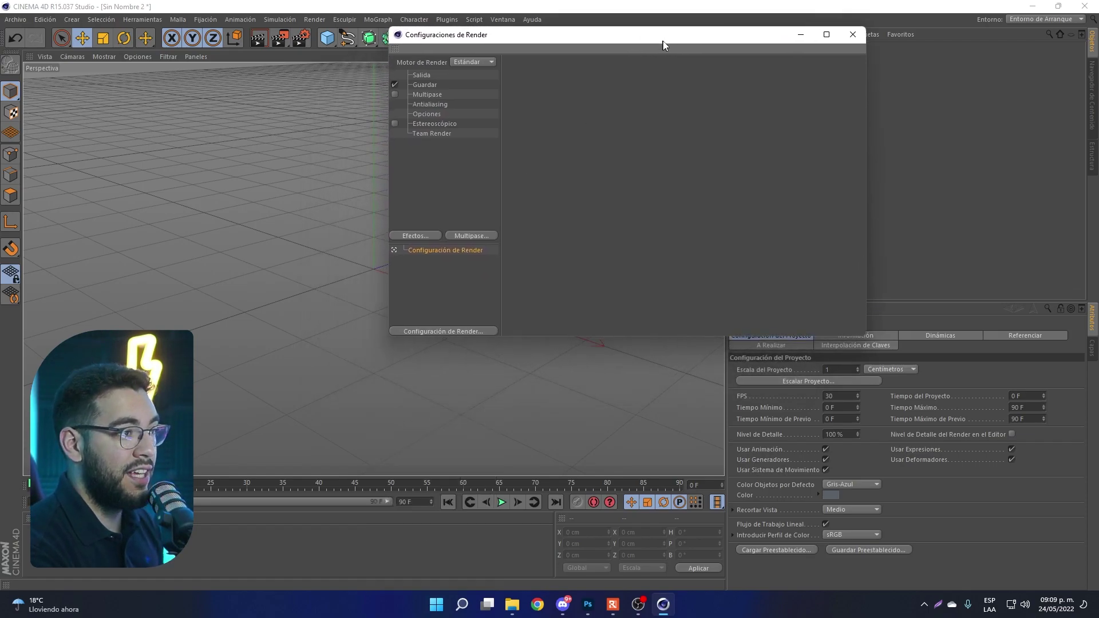
{"action": "left_click", "coordinate": [425, 230]}
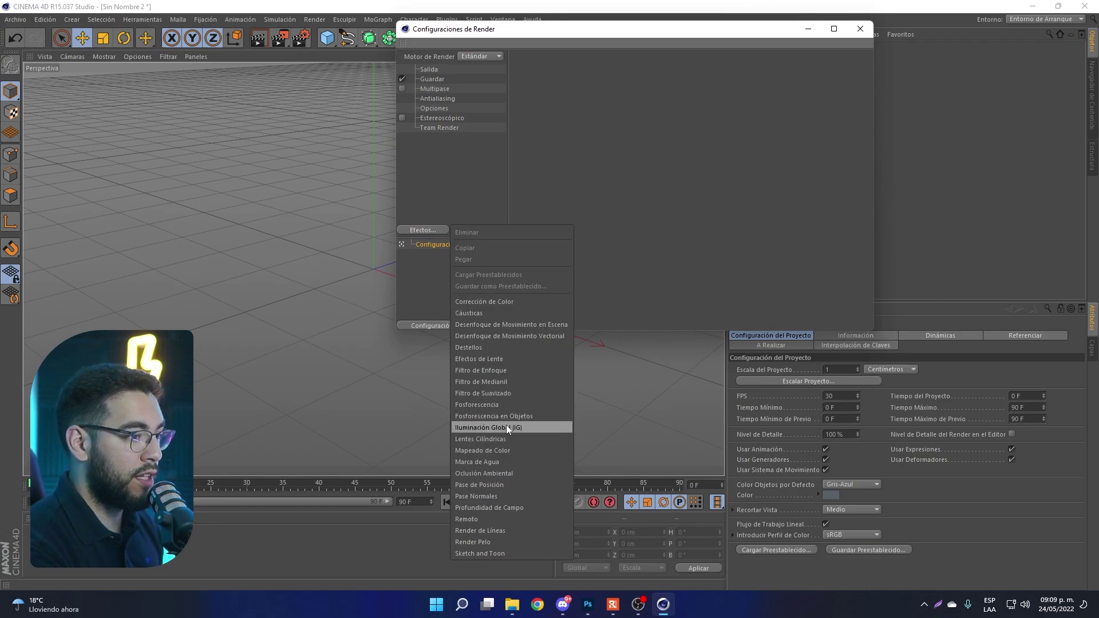
{"action": "left_click", "coordinate": [515, 427]}
{"action": "left_click", "coordinate": [427, 230]}
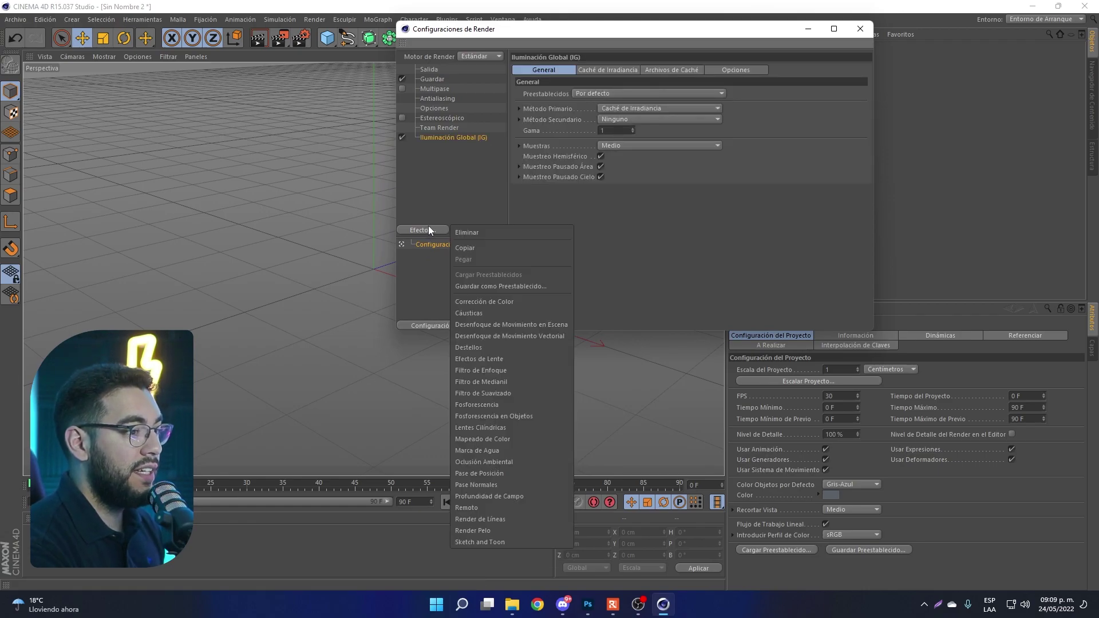
{"action": "left_click", "coordinate": [492, 461]}
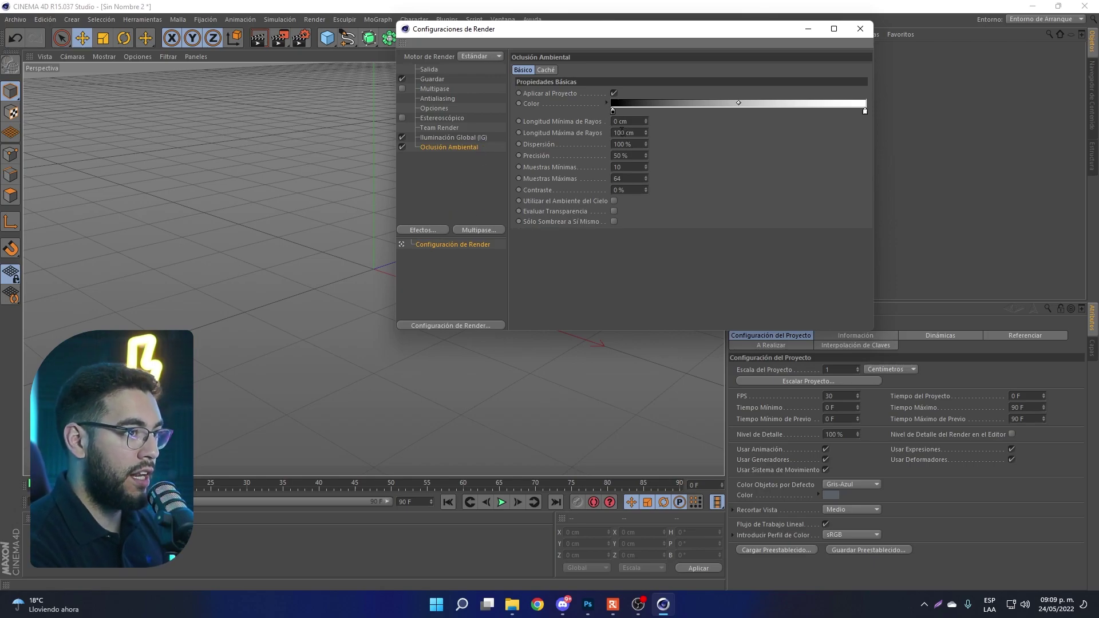
{"action": "left_click_drag", "start_coordinate": [611, 112], "coordinate": [640, 118]}
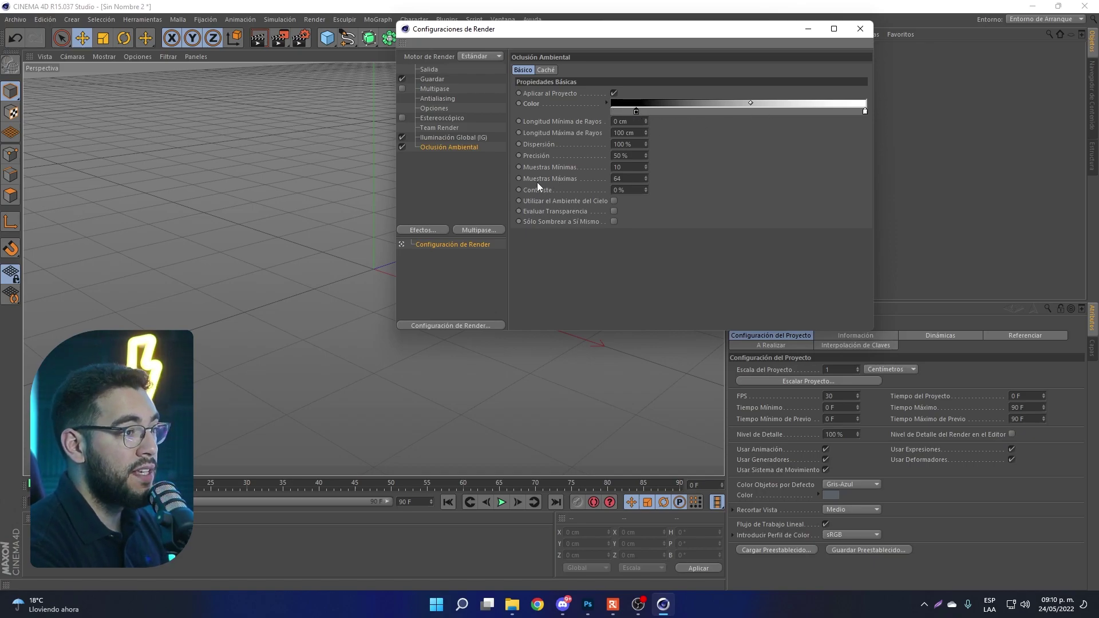
{"action": "left_click", "coordinate": [468, 139]}
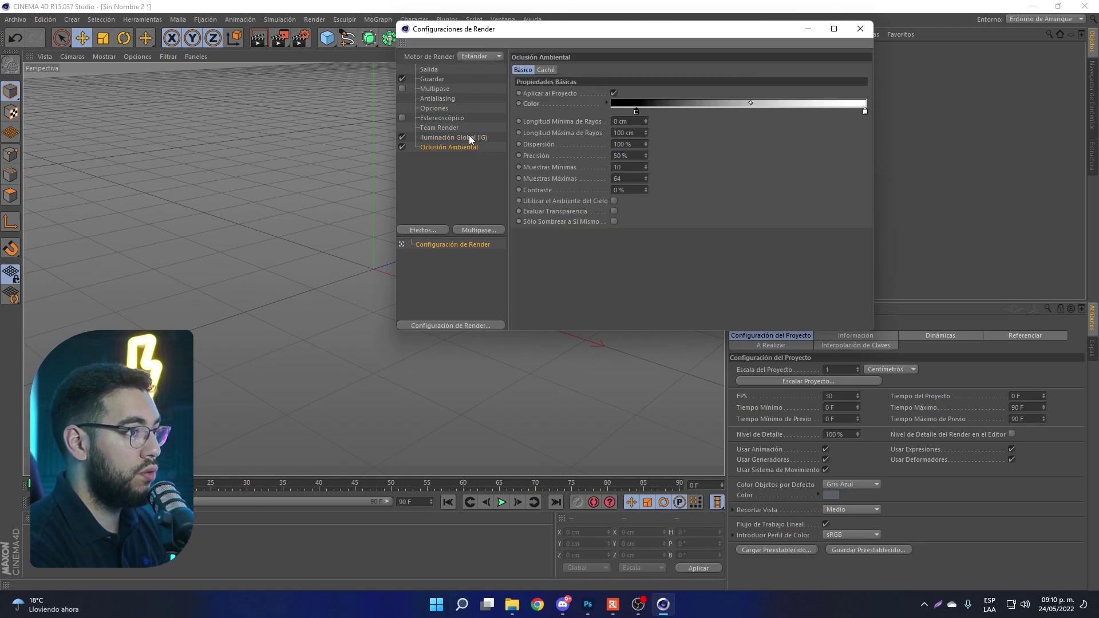
- Save renders as PNG with Canal Alfa and Alfa Directo enabled
{"action": "left_click", "coordinate": [434, 80]}
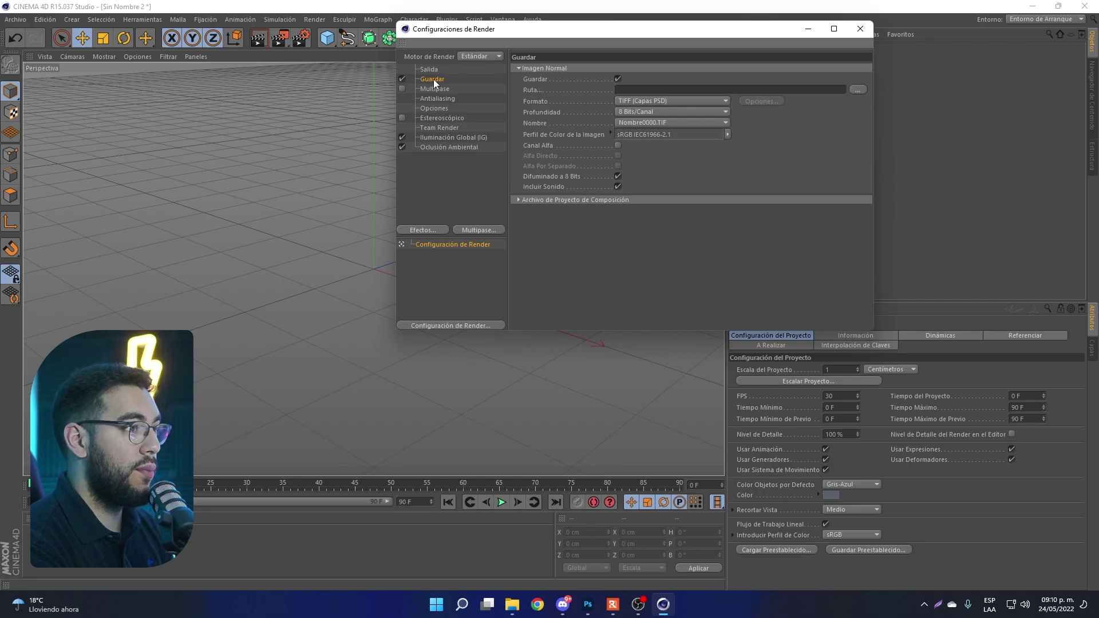
{"action": "left_click", "coordinate": [643, 101]}
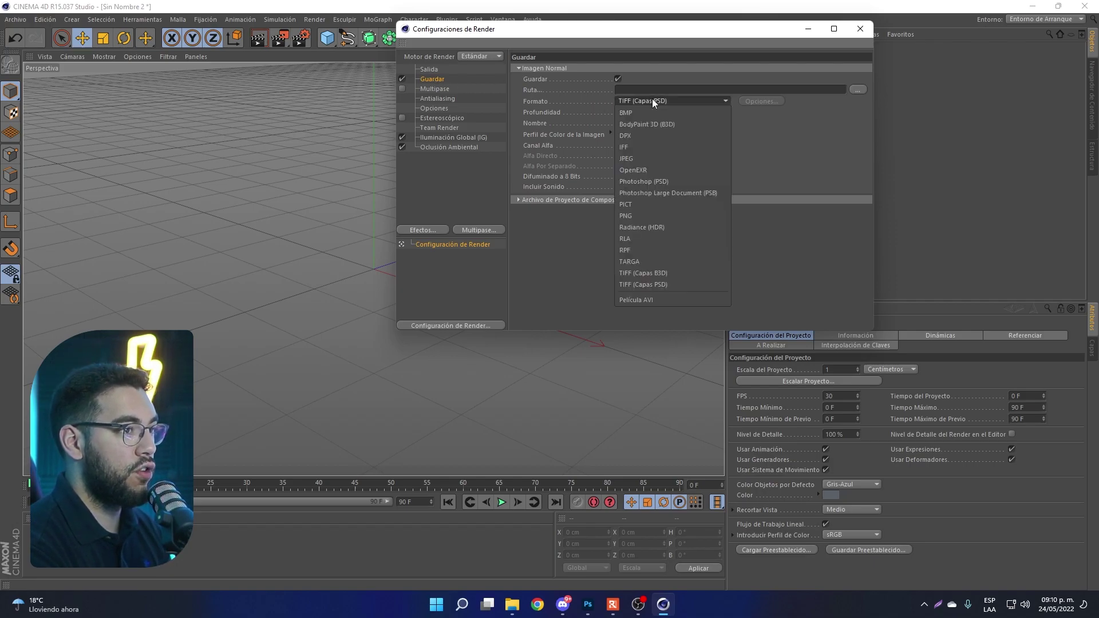
{"action": "left_click", "coordinate": [635, 218]}
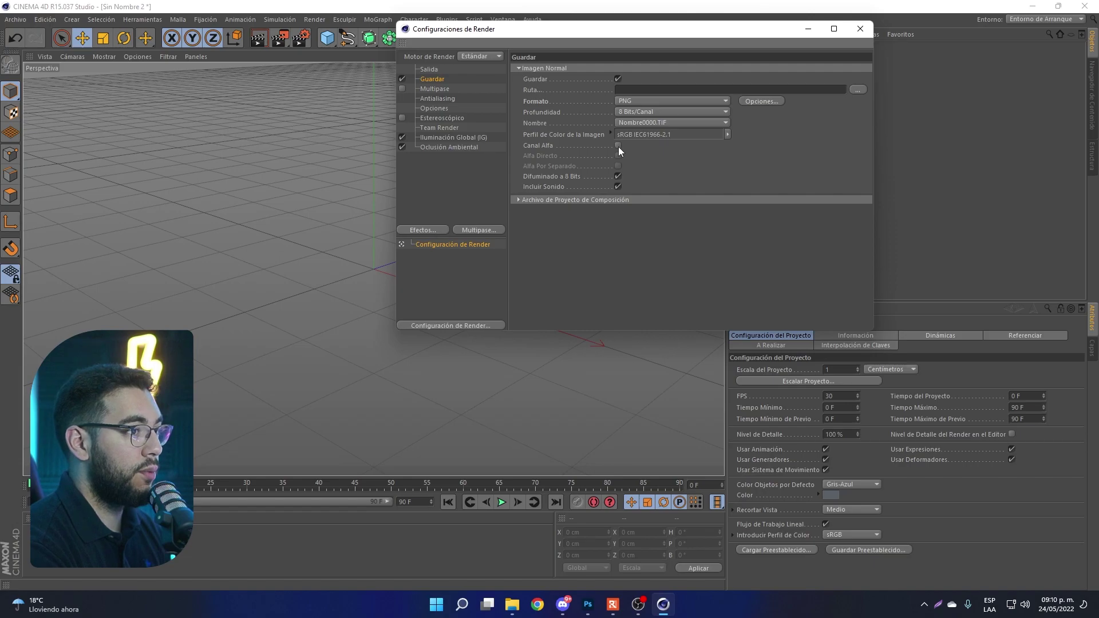
{"action": "left_click", "coordinate": [618, 145]}
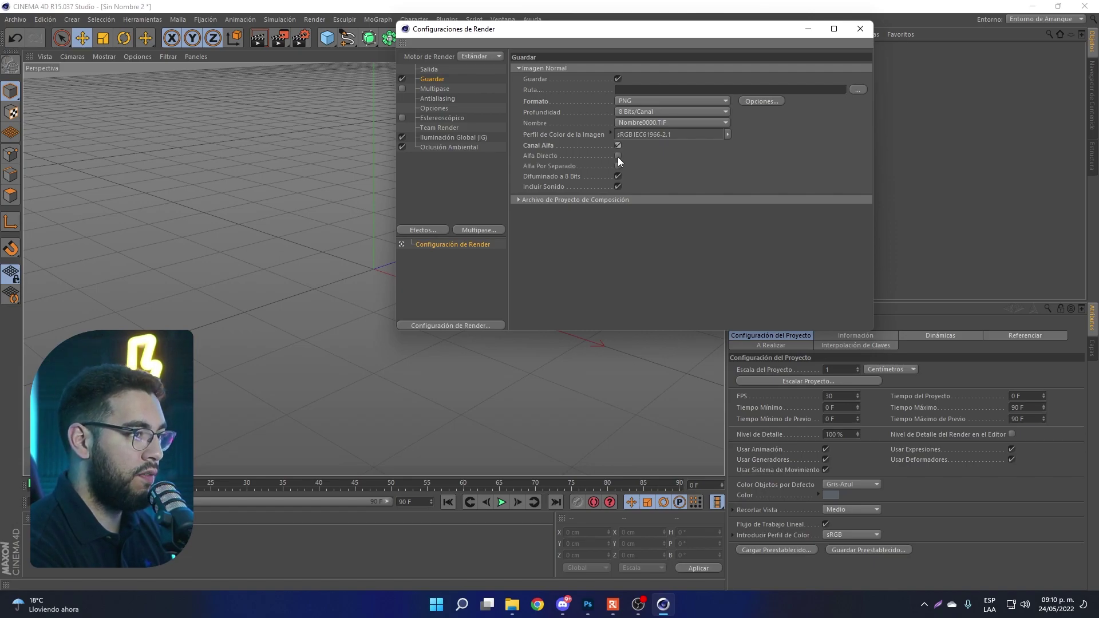
{"action": "left_click", "coordinate": [617, 156]}
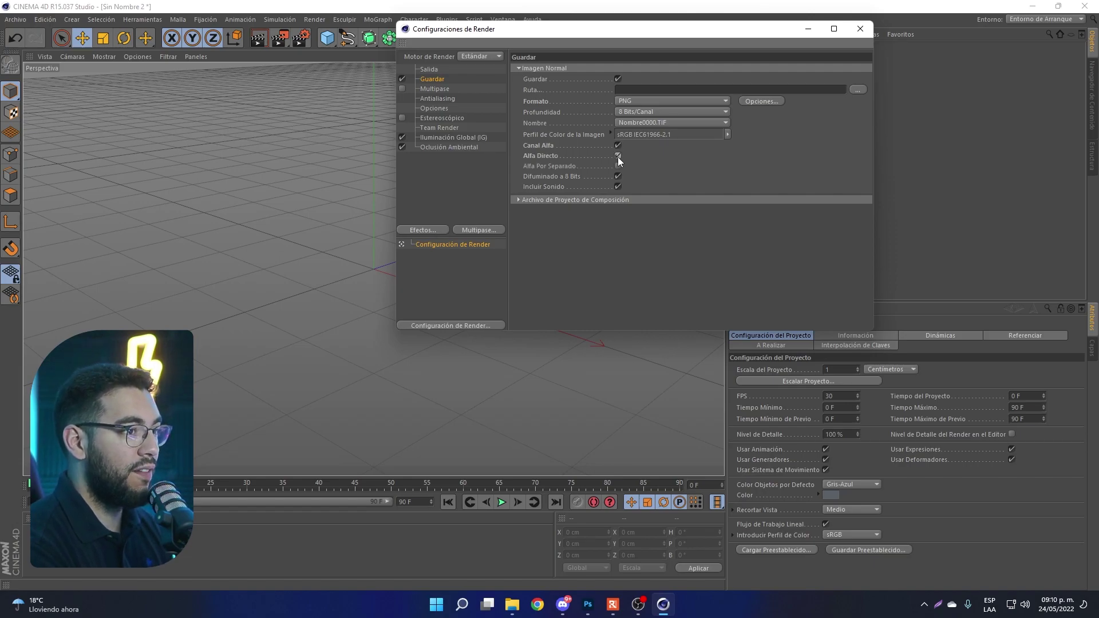
- Set the output path to 'ejemplo' in the TEXTOS CINEMA 4D TUTORIAL folder
{"action": "left_click", "coordinate": [855, 88]}
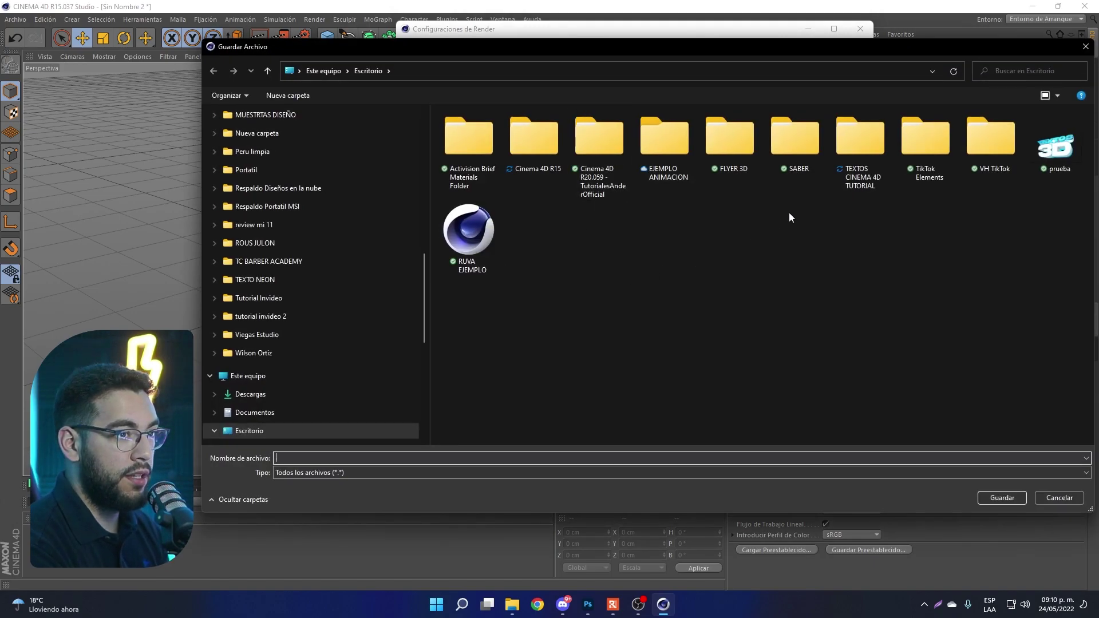
{"action": "double_click", "coordinate": [840, 152]}
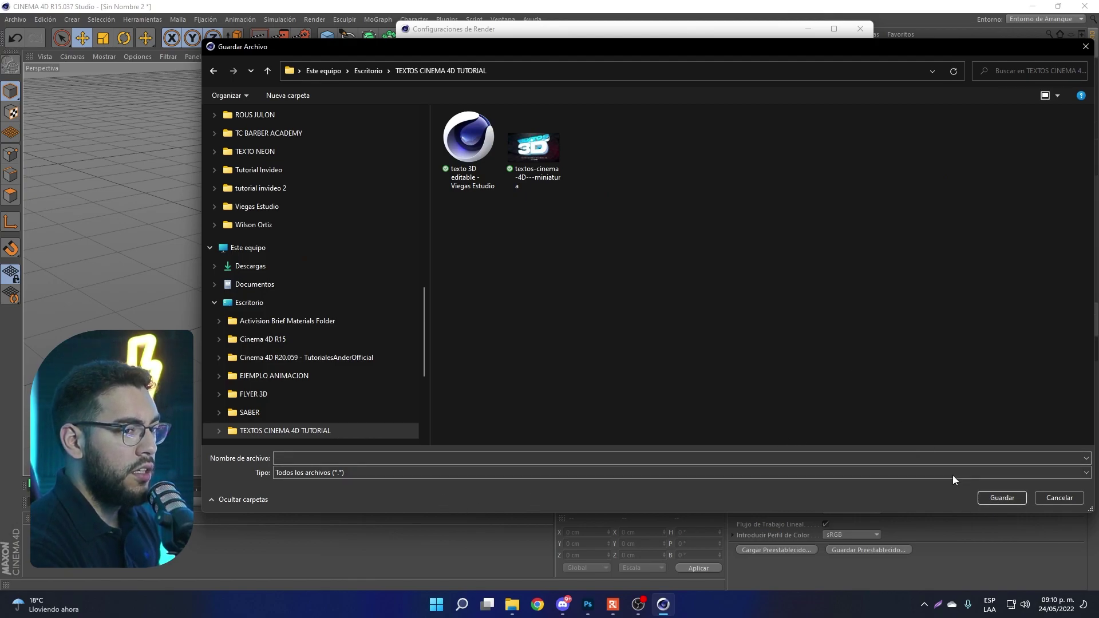
{"action": "left_click", "coordinate": [683, 460]}
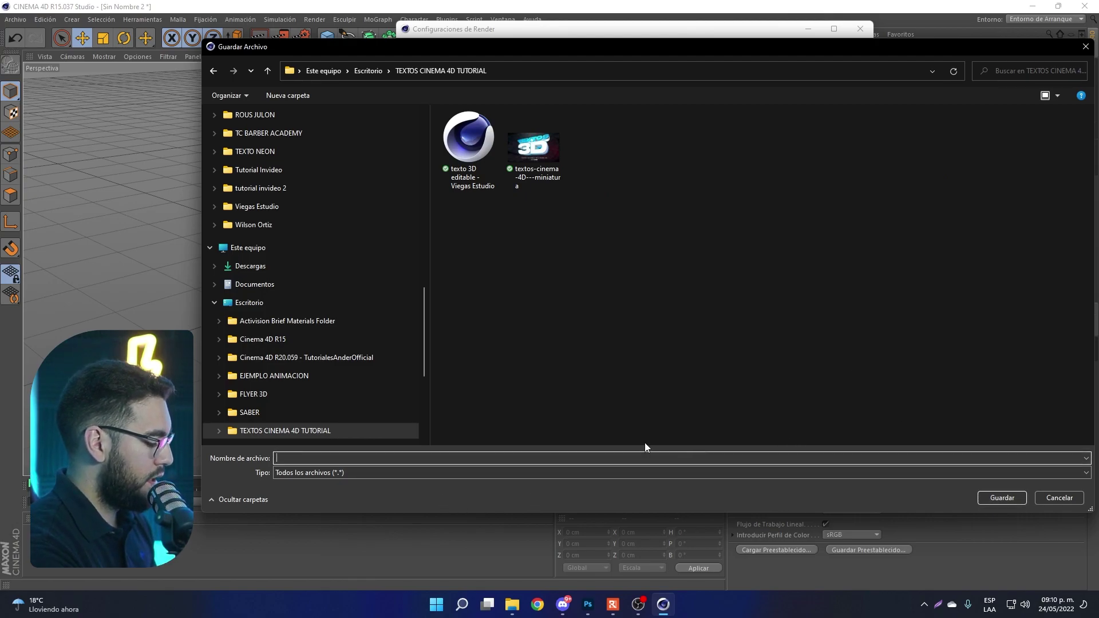
{"action": "type", "text": "ejemplo"}
{"action": "key", "text": "Return"}
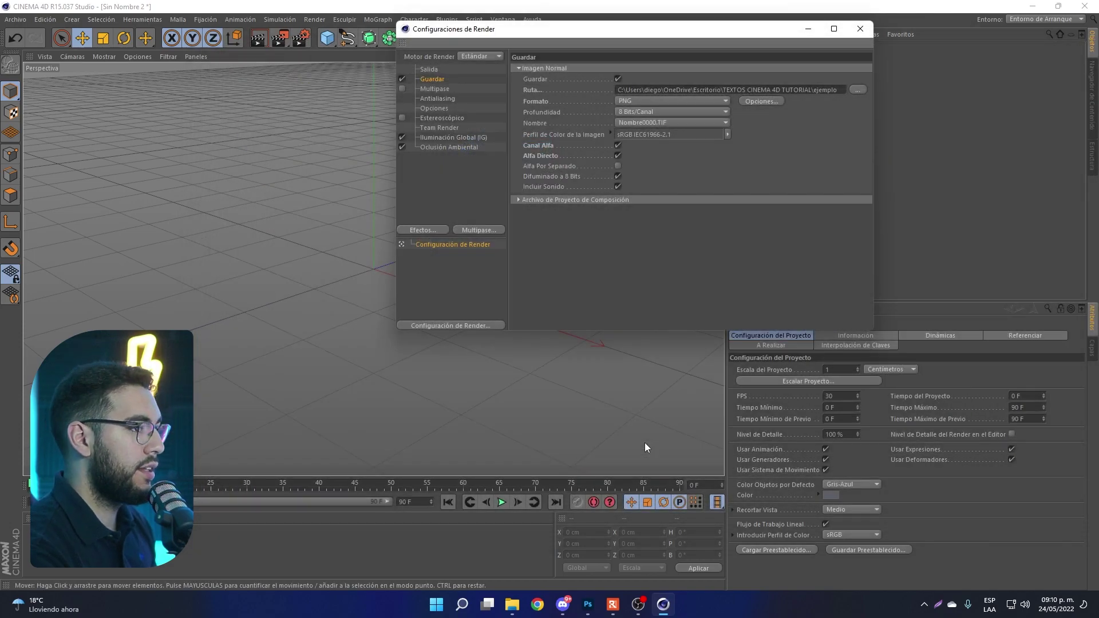
- Close Render Settings, add a MoGraph MoText object, and frame the whole 'Texto' object in view
{"action": "left_click", "coordinate": [864, 33]}
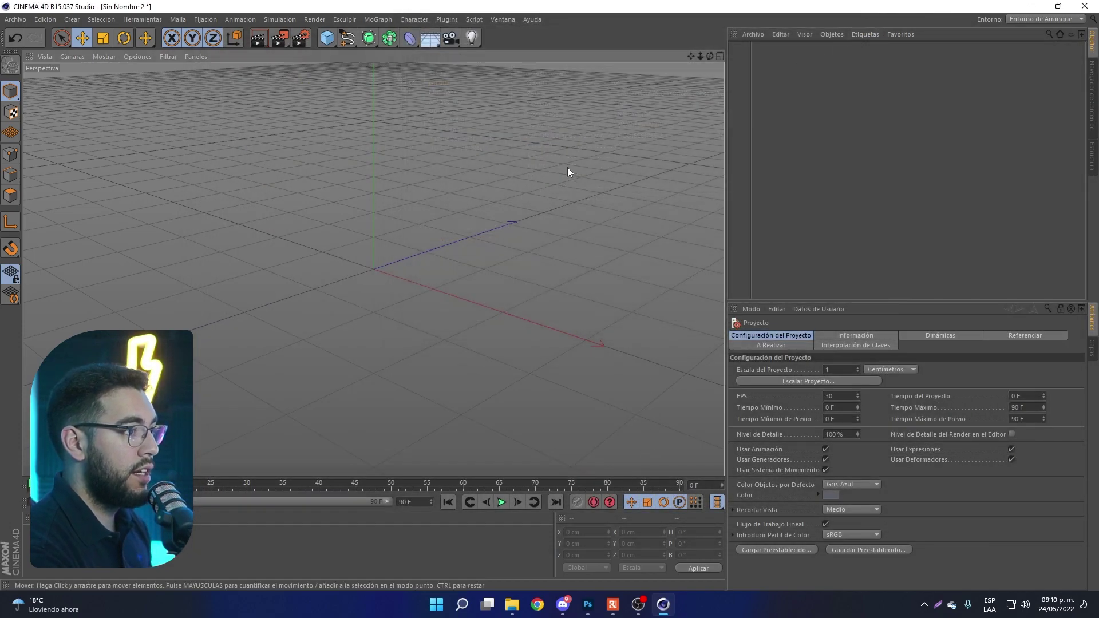
{"action": "left_click_drag", "start_coordinate": [701, 56], "coordinate": [636, 101]}
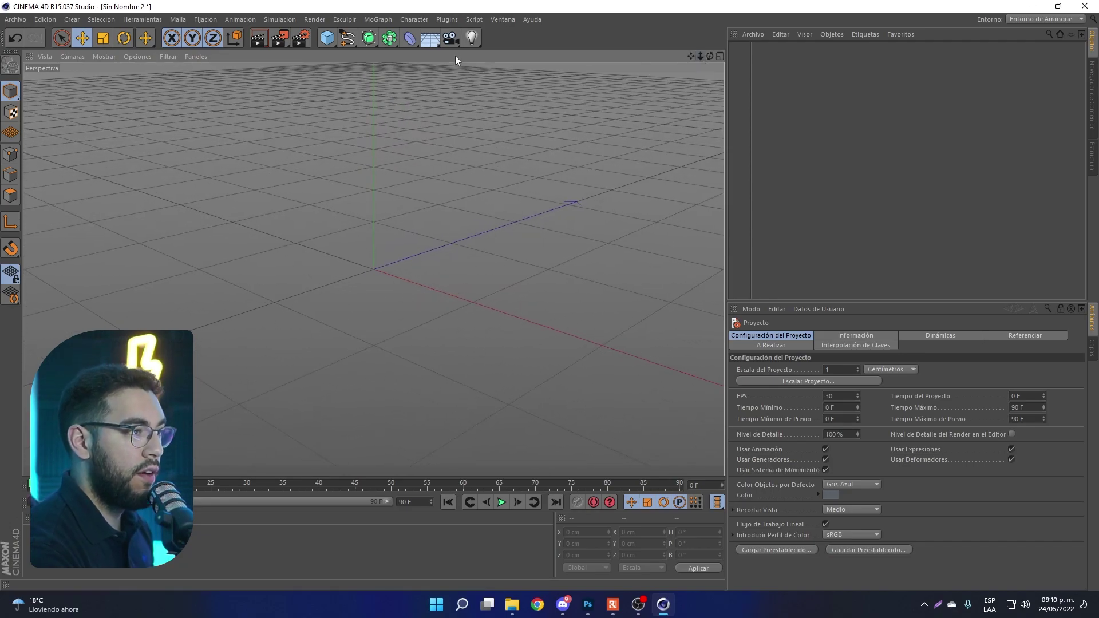
{"action": "left_click", "coordinate": [384, 20]}
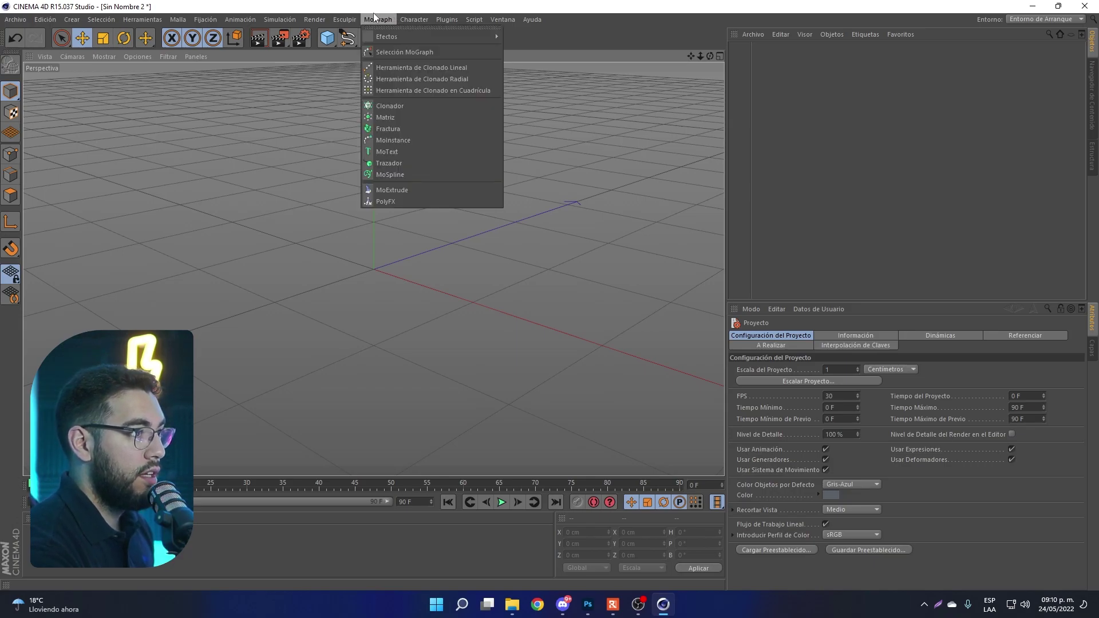
{"action": "left_click", "coordinate": [405, 154]}
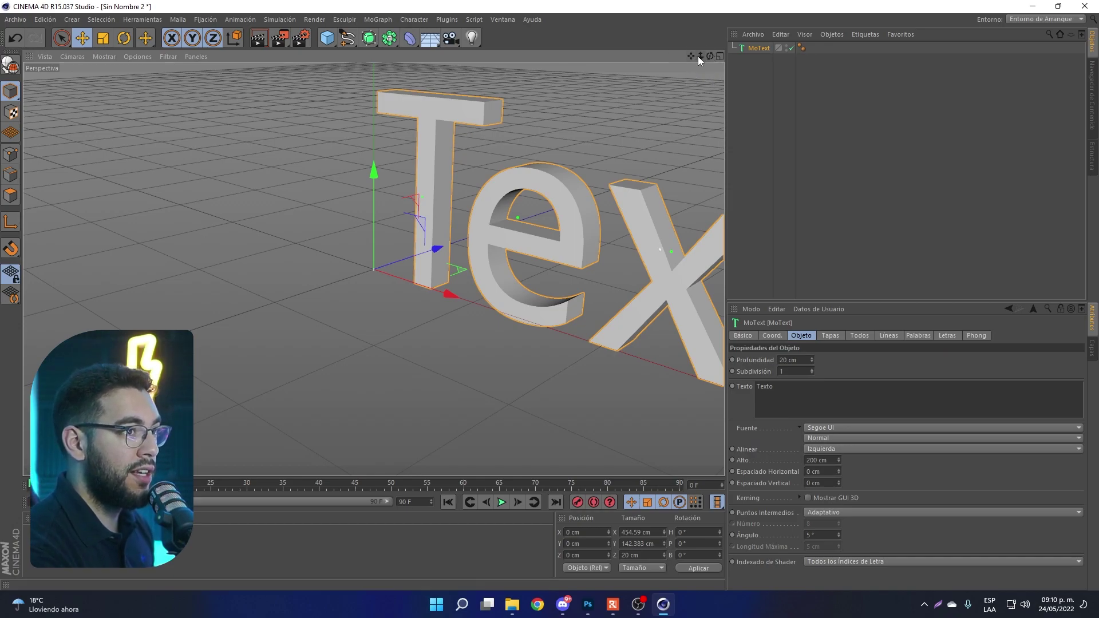
{"action": "mouse_move", "coordinate": [701, 56]}
{"action": "left_mouse_down"}
{"action": "mouse_move", "coordinate": [658, 57]}
{"action": "mouse_move", "coordinate": [704, 58]}
{"action": "mouse_move", "coordinate": [616, 241]}
{"action": "left_mouse_up"}
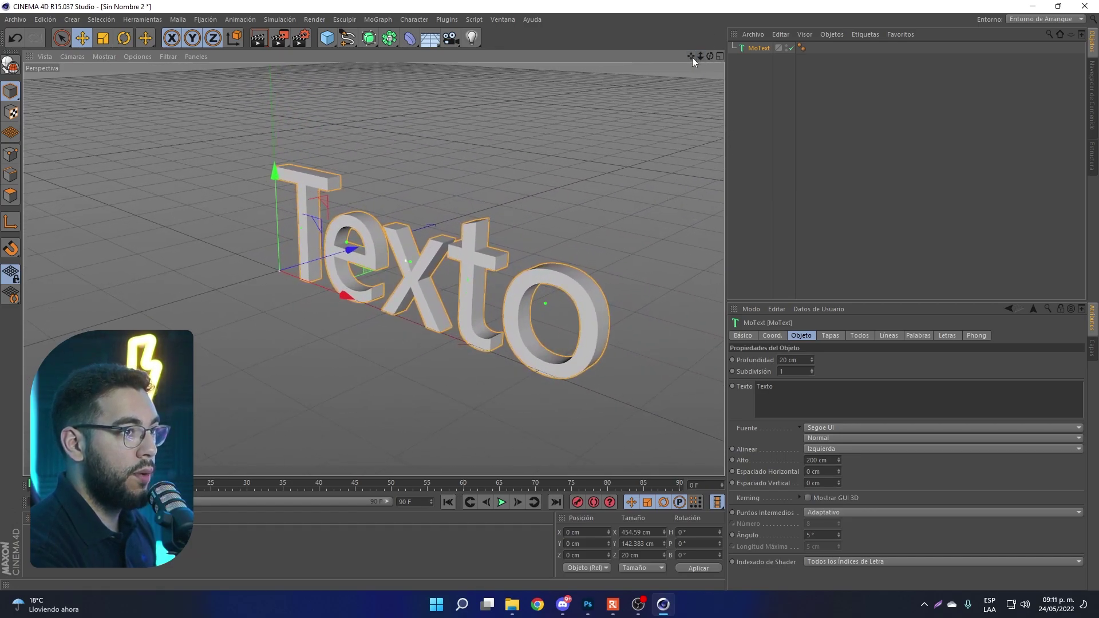
{"action": "mouse_move", "coordinate": [692, 57]}
{"action": "left_mouse_down"}
{"action": "mouse_move", "coordinate": [700, 54]}
{"action": "mouse_move", "coordinate": [769, 324]}
{"action": "left_mouse_up"}
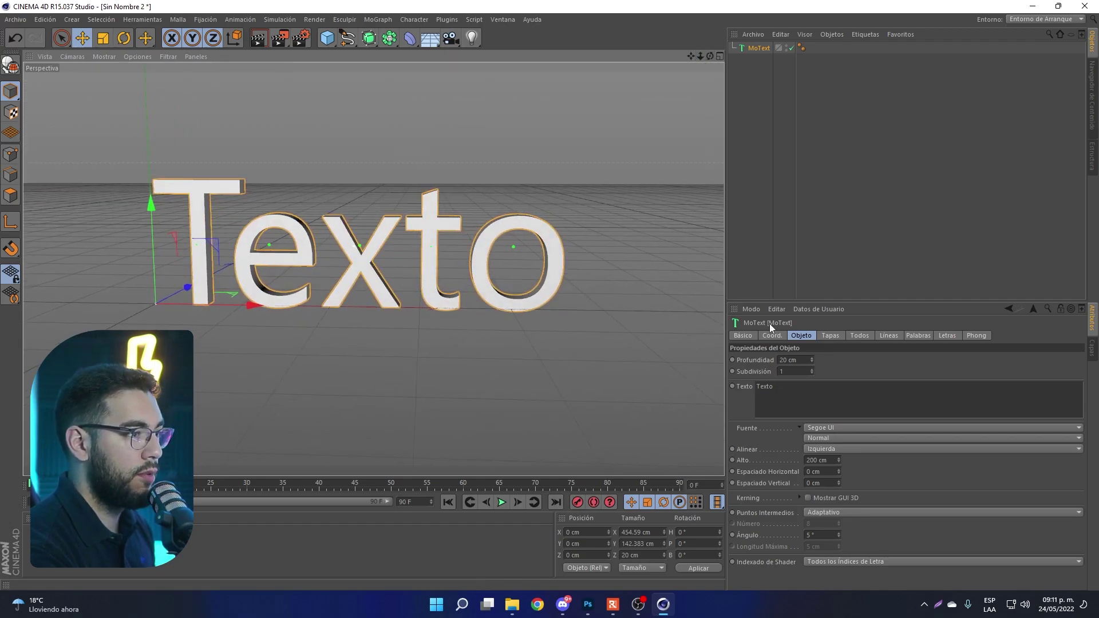
- Change the MoText to 'VIEGAS', move it left to X −100.375 cm, and set the Akira Expanded font
{"action": "double_click", "coordinate": [765, 387]}
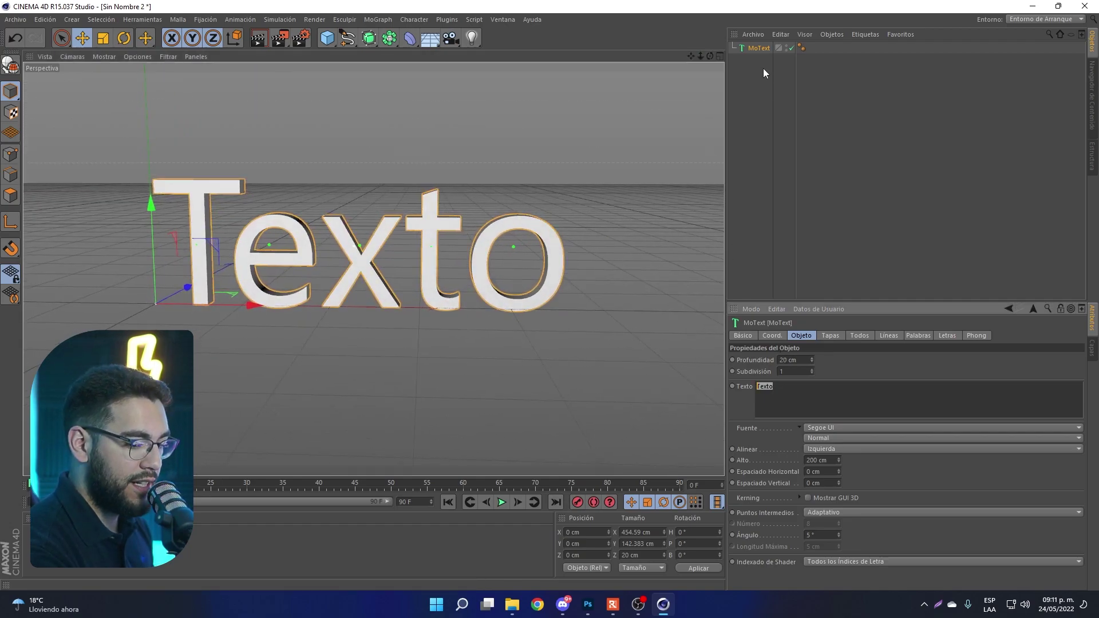
{"action": "type", "text": "v"}
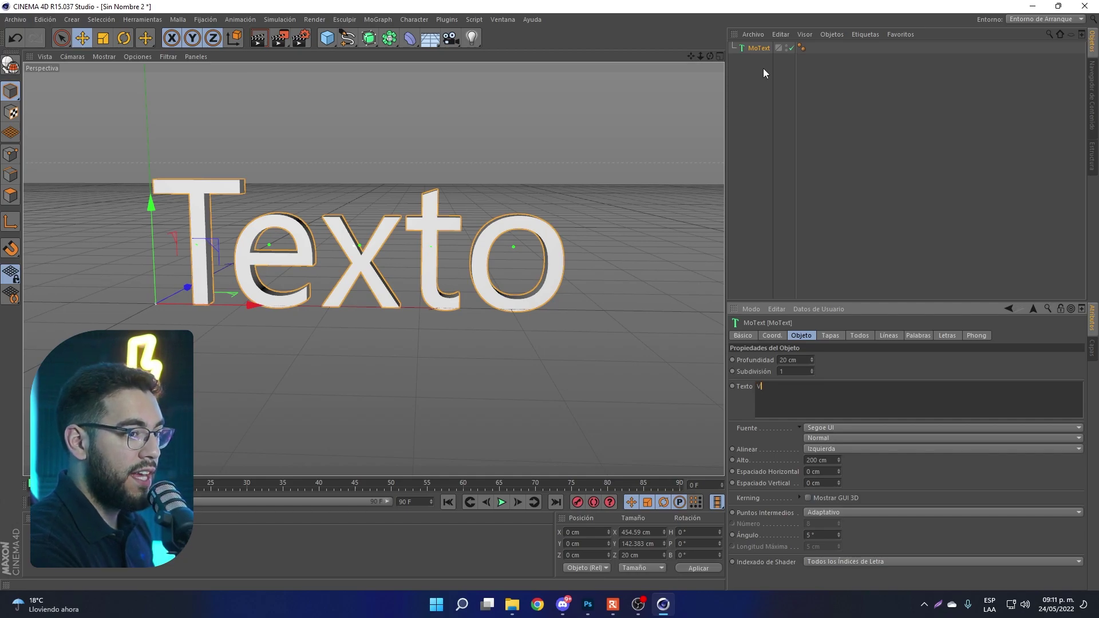
{"action": "type", "text": "IEGAS"}
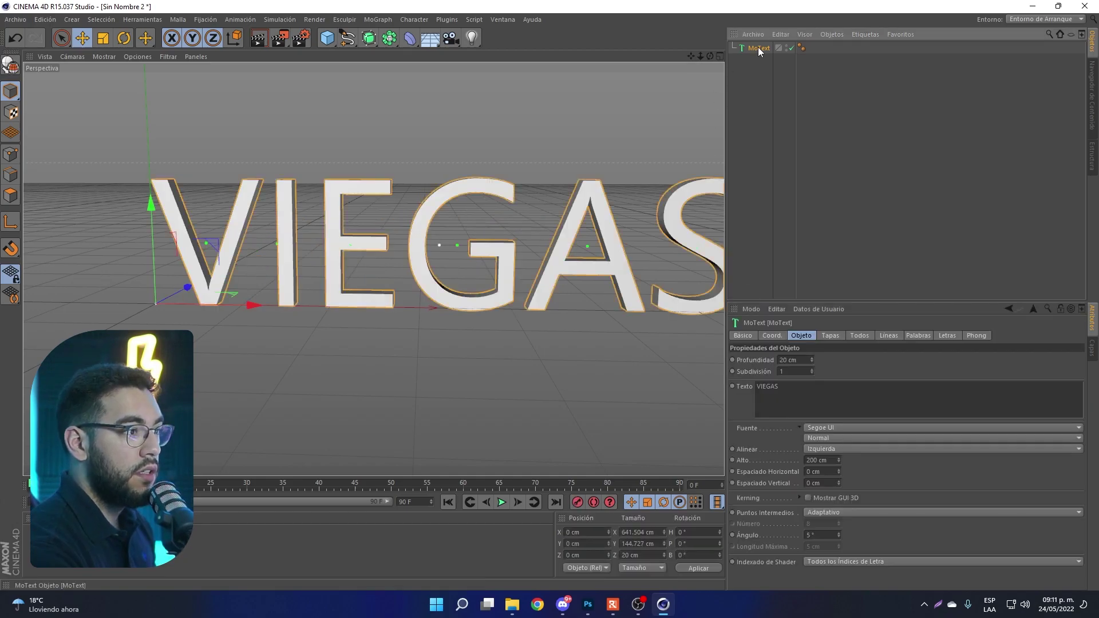
{"action": "left_click_drag", "start_coordinate": [254, 305], "coordinate": [167, 304]}
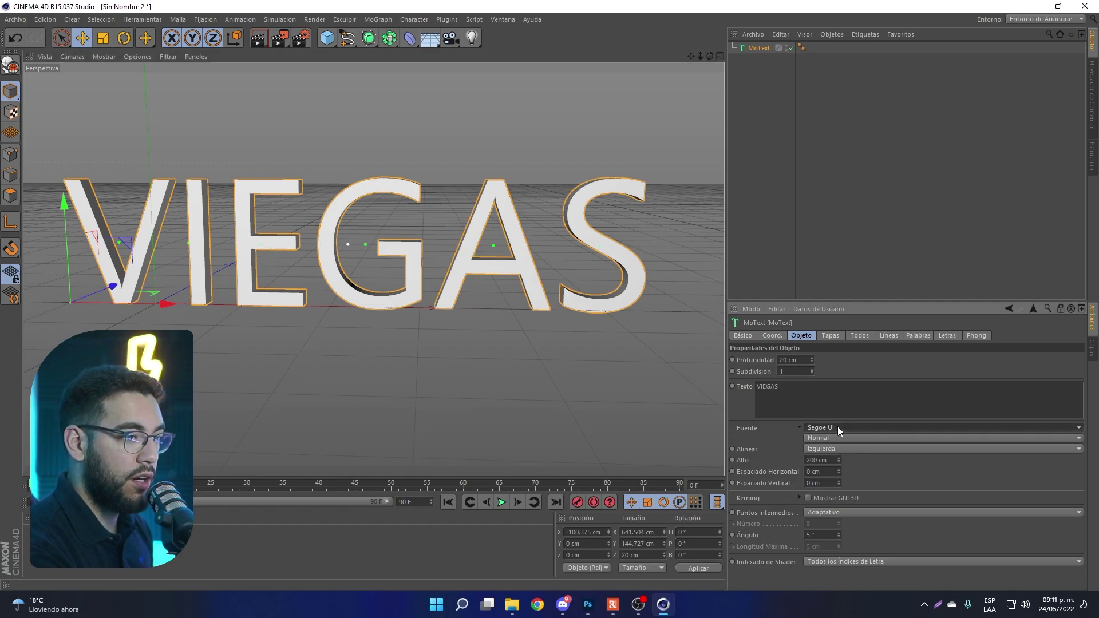
{"action": "left_click", "coordinate": [864, 427]}
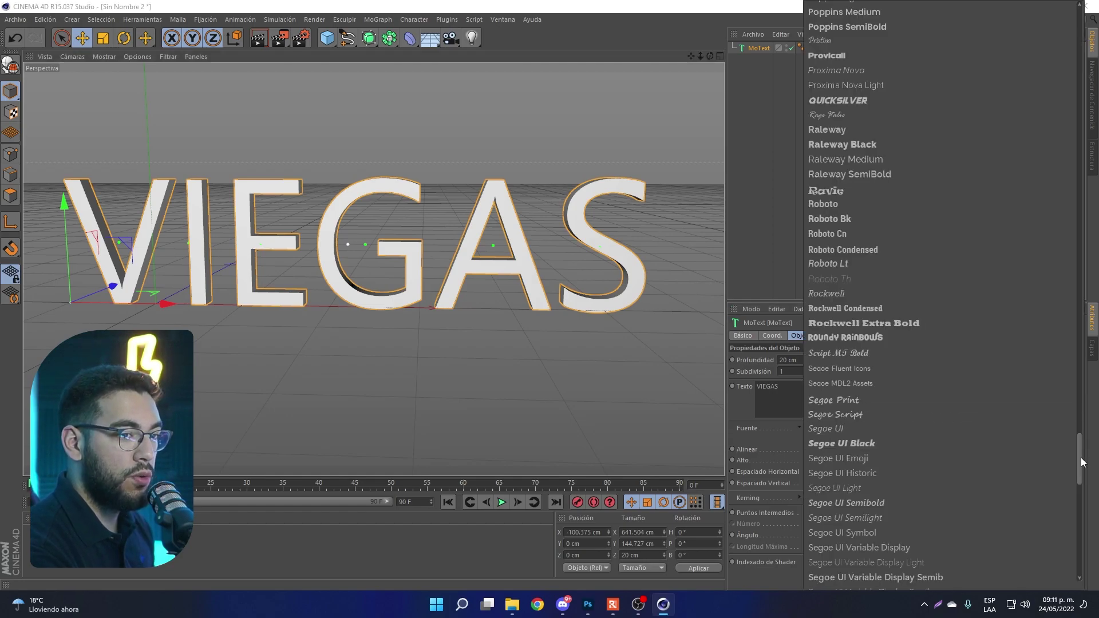
{"action": "scroll", "coordinate": [1080, 457], "scroll_direction": "up", "scroll_amount": 1}
{"action": "left_click_drag", "start_coordinate": [1080, 458], "coordinate": [1074, 30]}
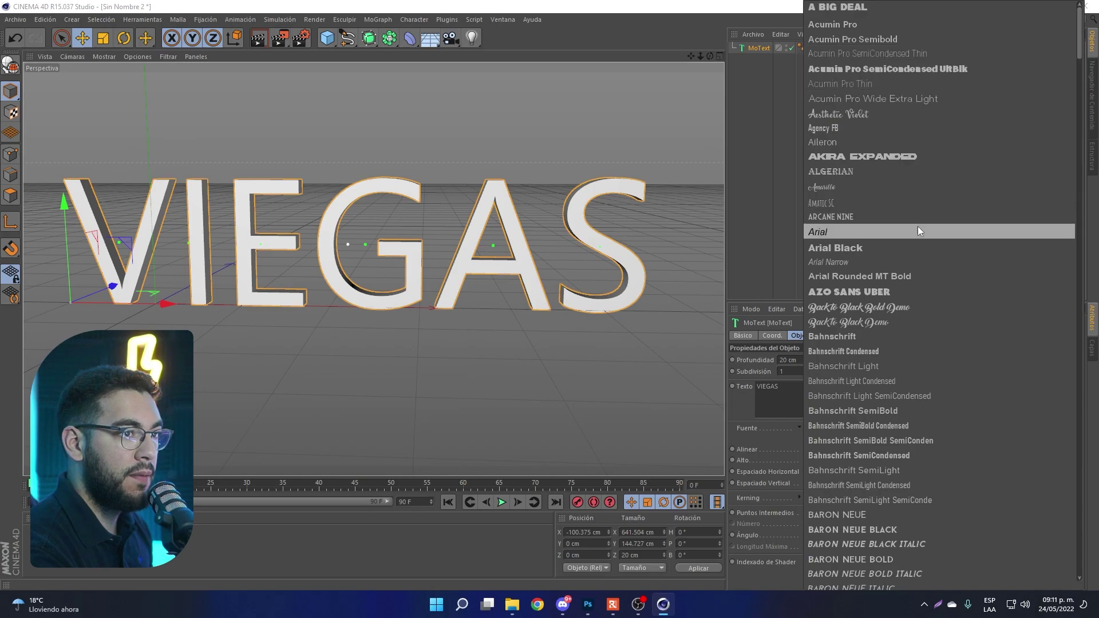
{"action": "left_click", "coordinate": [908, 156]}
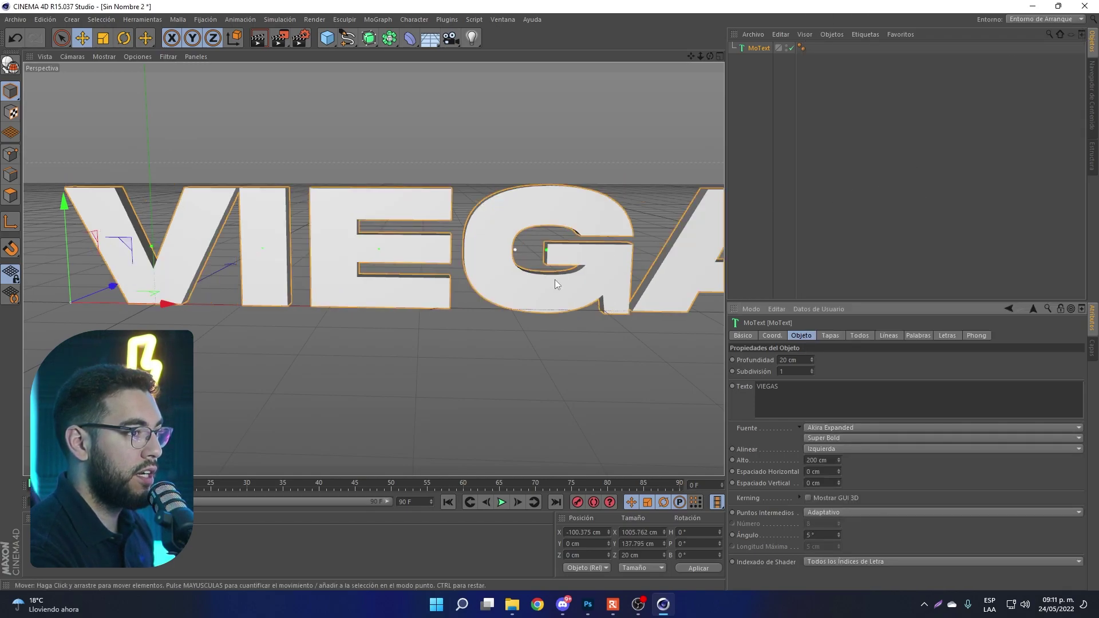
- Rescale the VIEGAS text slightly and increase its extrusion depth
{"action": "left_click", "coordinate": [102, 42]}
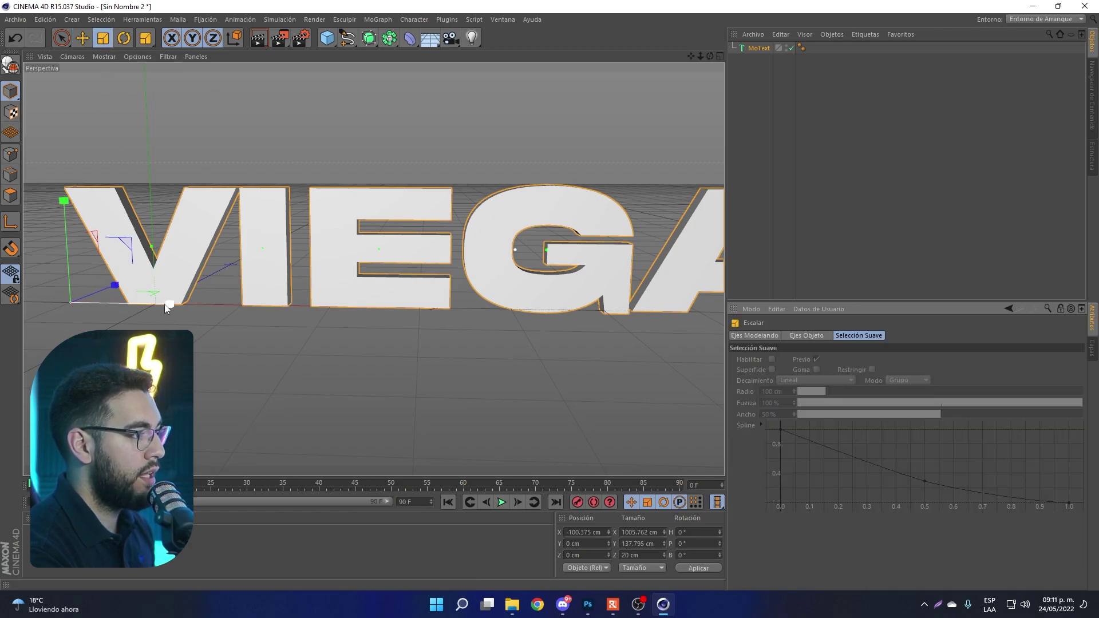
{"action": "left_click_drag", "start_coordinate": [163, 304], "coordinate": [127, 309]}
{"action": "left_click_drag", "start_coordinate": [121, 307], "coordinate": [127, 305]}
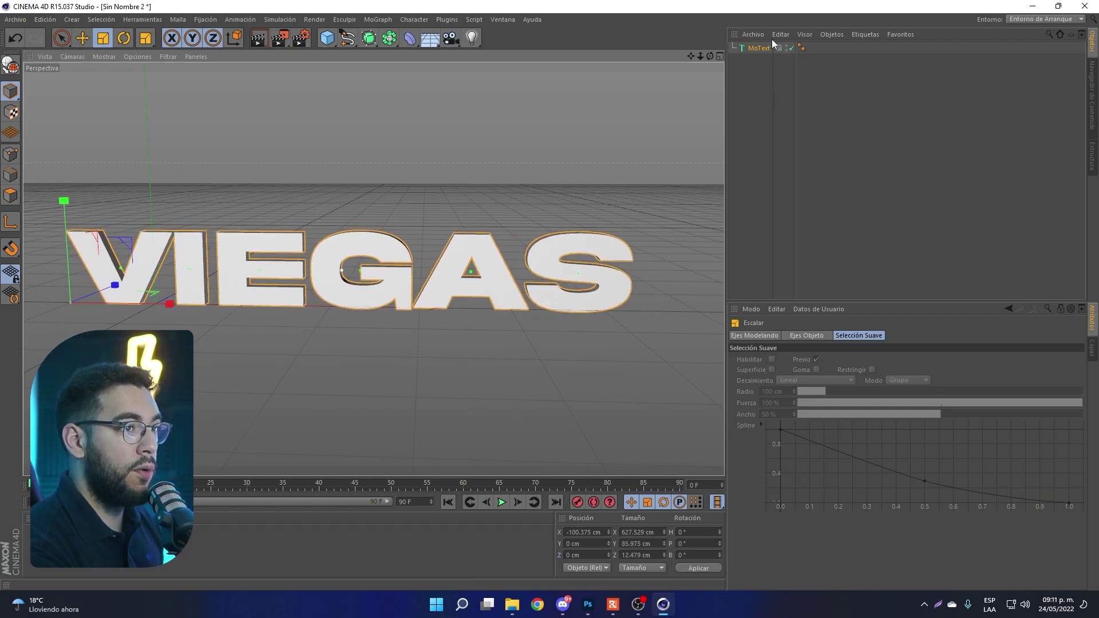
{"action": "left_click", "coordinate": [759, 48]}
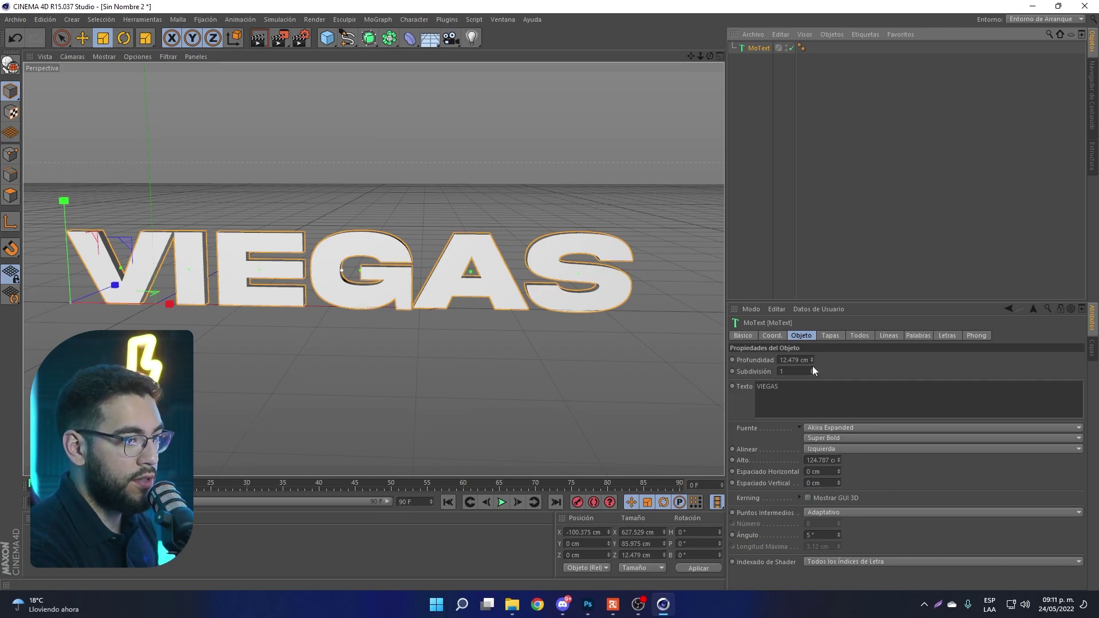
{"action": "mouse_move", "coordinate": [711, 55]}
{"action": "left_mouse_down"}
{"action": "mouse_move", "coordinate": [630, 103]}
{"action": "mouse_move", "coordinate": [646, 115]}
{"action": "left_mouse_up"}
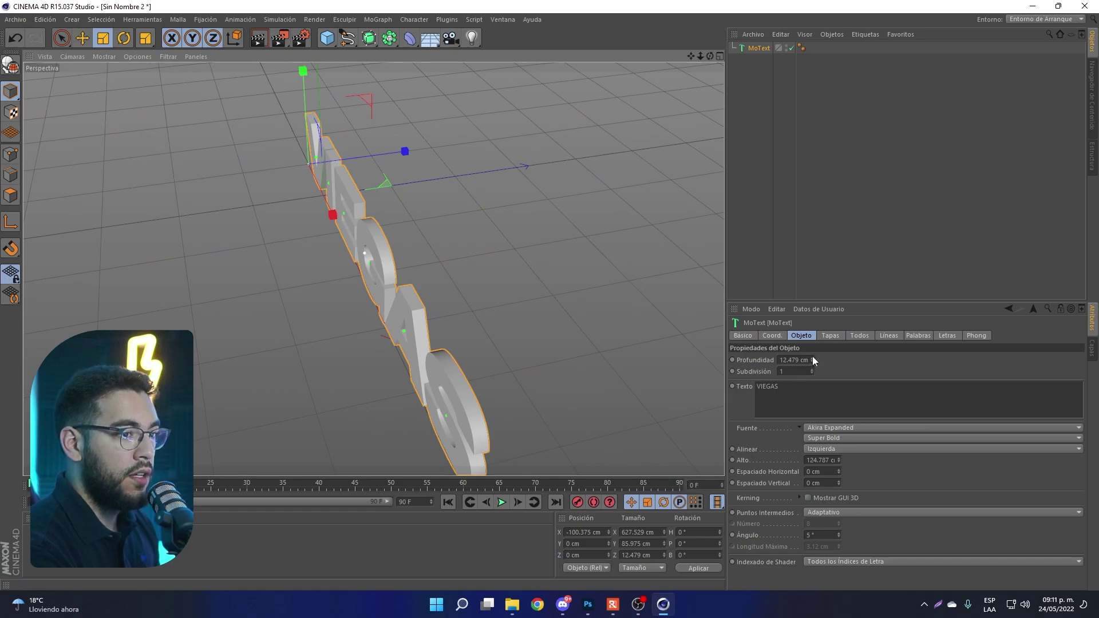
{"action": "left_click_drag", "start_coordinate": [812, 359], "coordinate": [811, 356]}
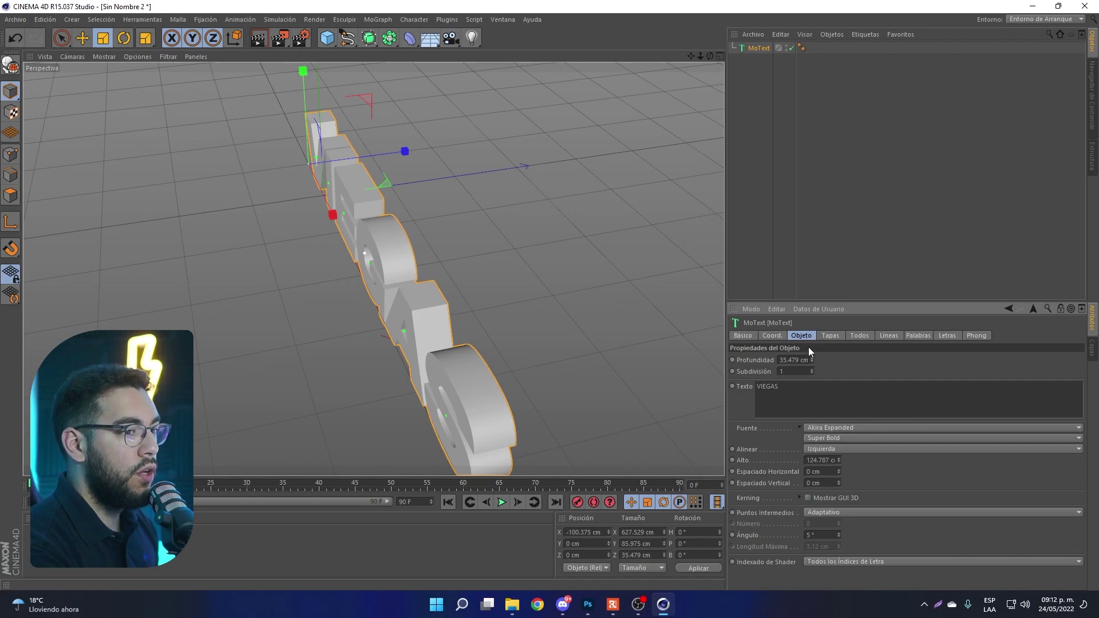
- Set both start and end caps to Tapa con Canto with a 2 cm radius
{"action": "left_click", "coordinate": [827, 334]}
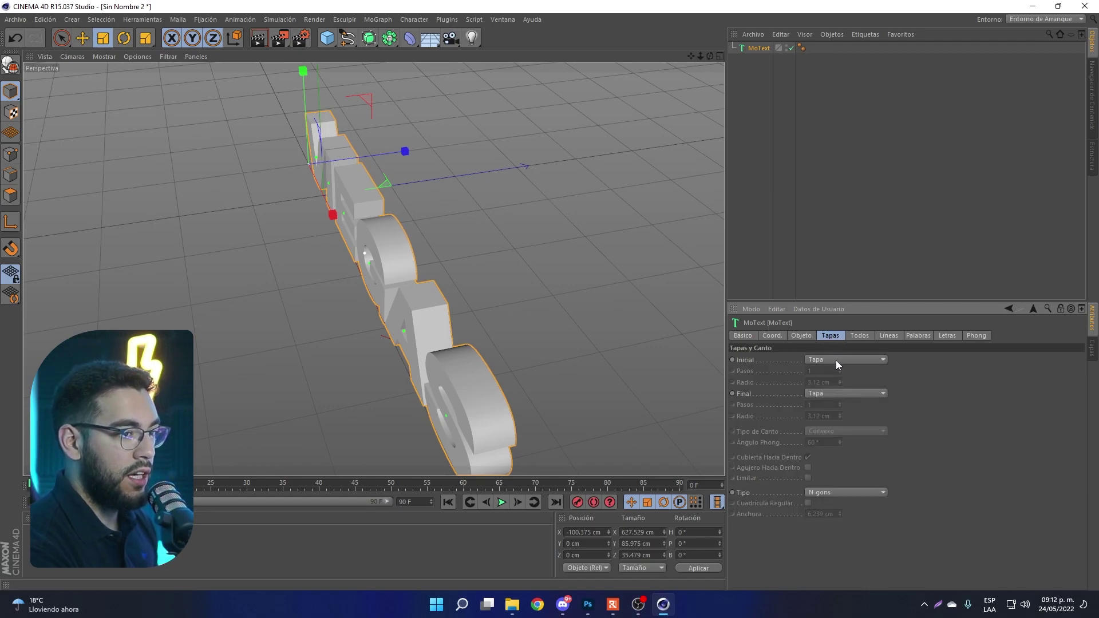
{"action": "left_click", "coordinate": [835, 361]}
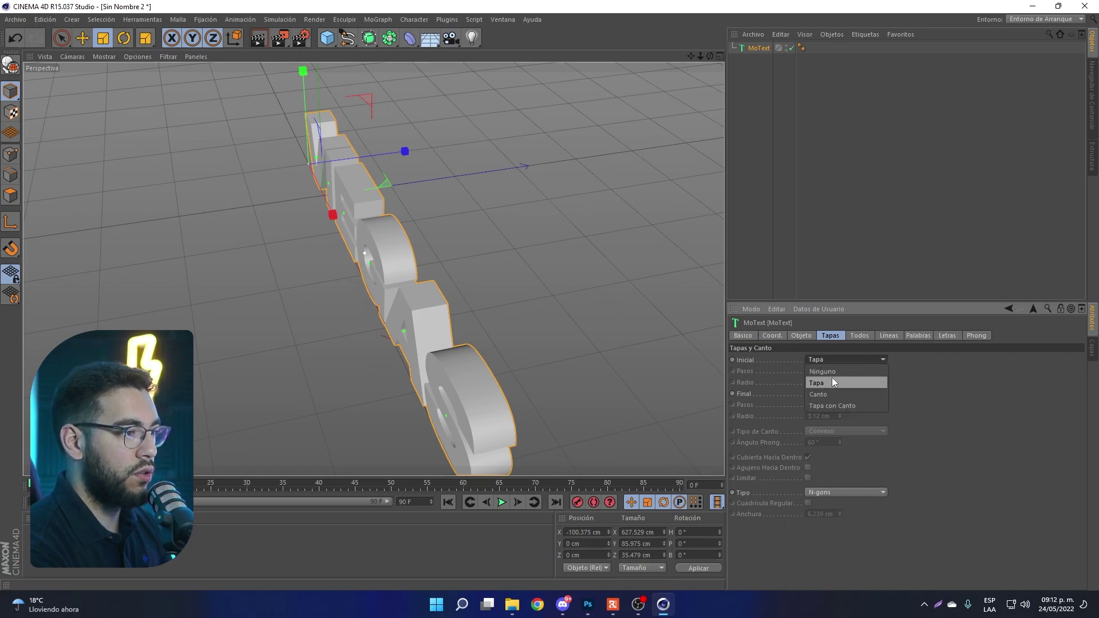
{"action": "left_click", "coordinate": [843, 405]}
{"action": "left_click", "coordinate": [837, 438]}
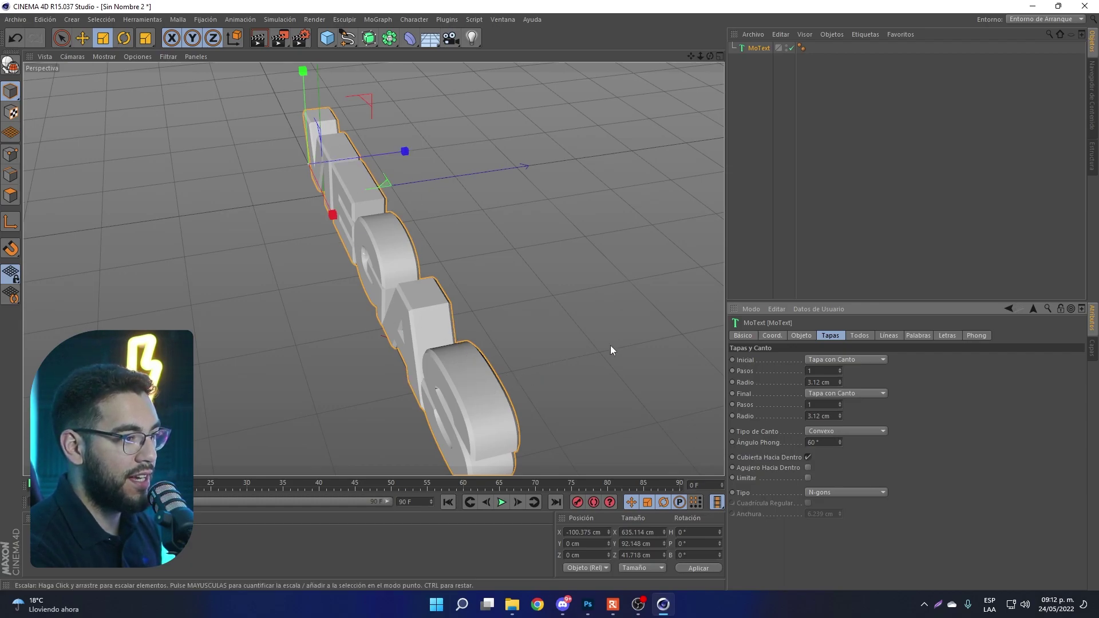
{"action": "left_click", "coordinate": [819, 382]}
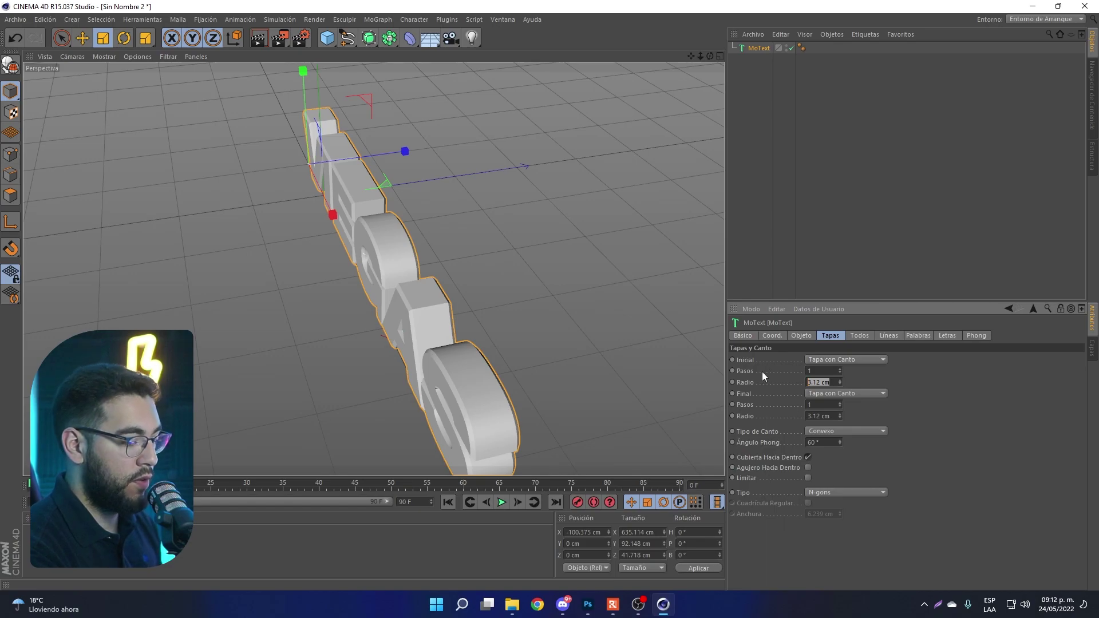
{"action": "type", "text": "2"}
{"action": "type", "text": "2"}
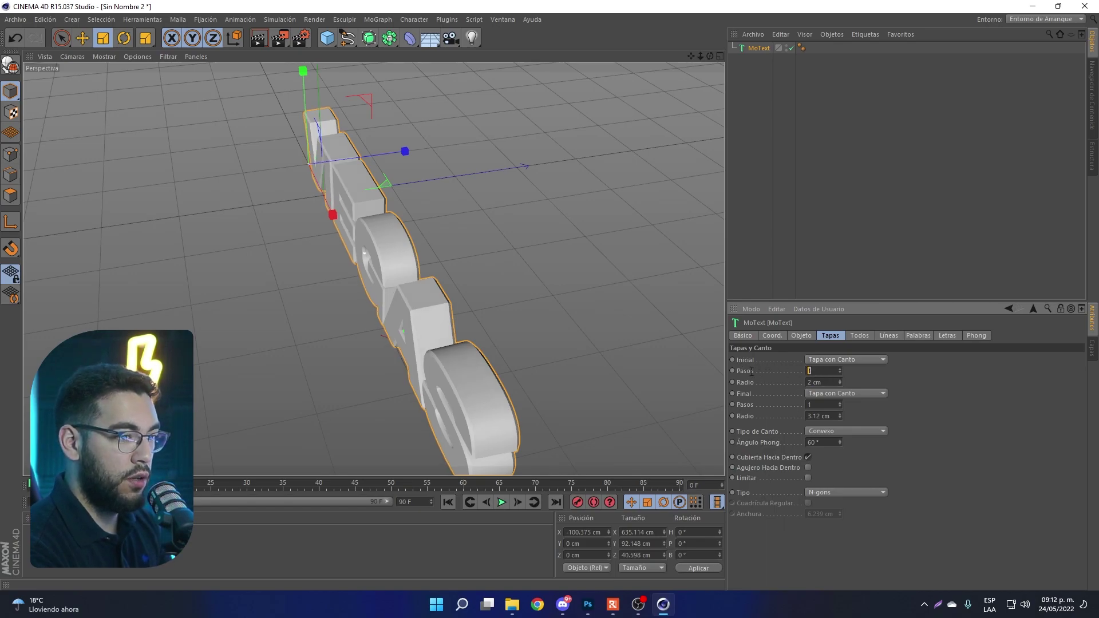
{"action": "left_click", "coordinate": [815, 405]}
{"action": "type", "text": "2"}
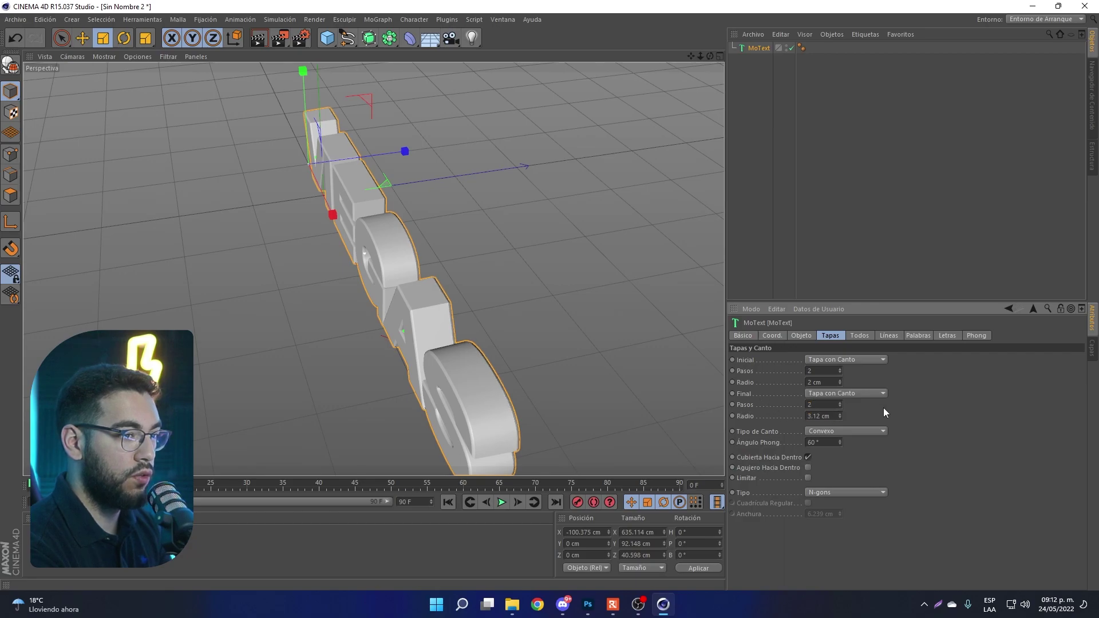
{"action": "left_click", "coordinate": [825, 416]}
{"action": "type", "text": "2"}
{"action": "key", "text": "Return"}
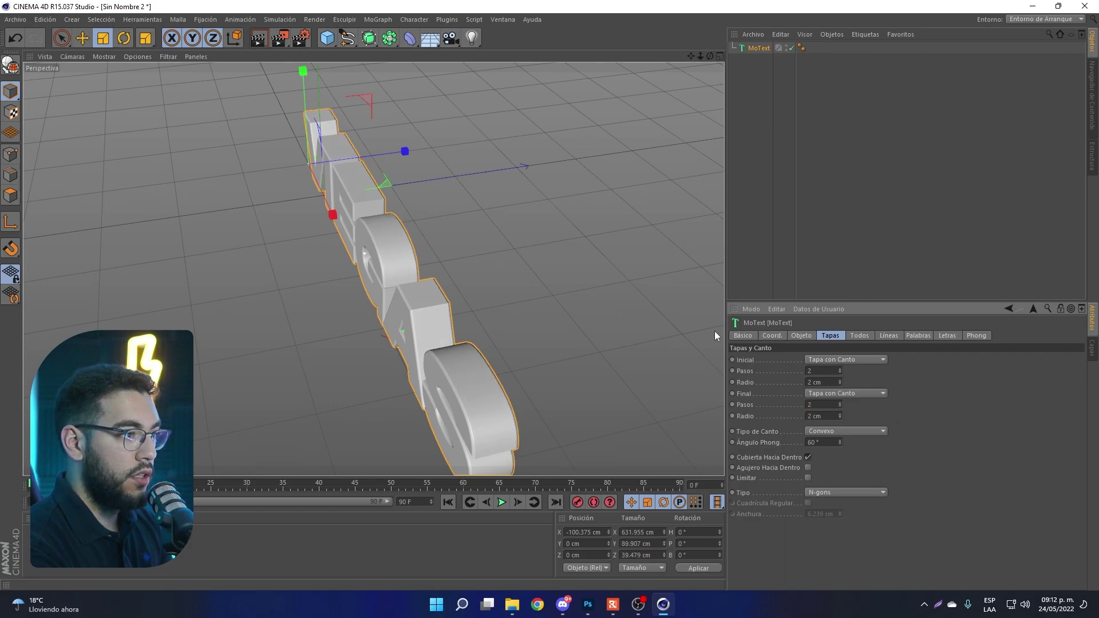
- Try the Lineal, Cóncavo and 1 Paso cap bevel shapes on the VIEGAS text
{"action": "left_click_drag", "start_coordinate": [710, 55], "coordinate": [573, 69]}
{"action": "mouse_move", "coordinate": [709, 56]}
{"action": "left_mouse_down"}
{"action": "mouse_move", "coordinate": [695, 56]}
{"action": "mouse_move", "coordinate": [721, 56]}
{"action": "mouse_move", "coordinate": [710, 56]}
{"action": "left_mouse_up"}
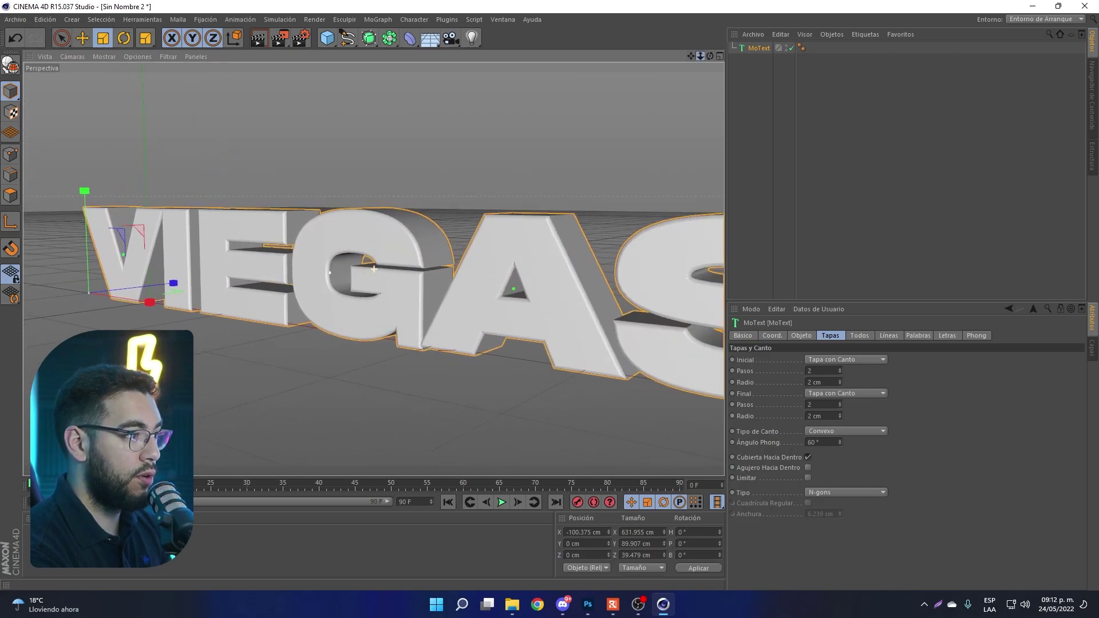
{"action": "left_click", "coordinate": [828, 431]}
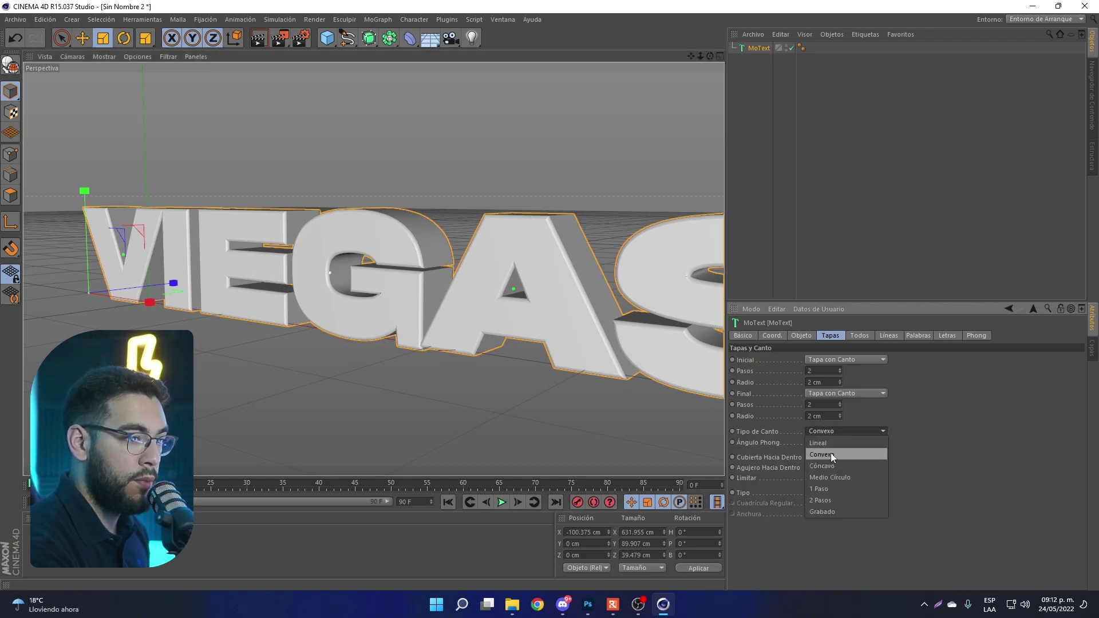
{"action": "left_click", "coordinate": [830, 454]}
{"action": "left_click", "coordinate": [826, 431]}
{"action": "left_click", "coordinate": [826, 431]}
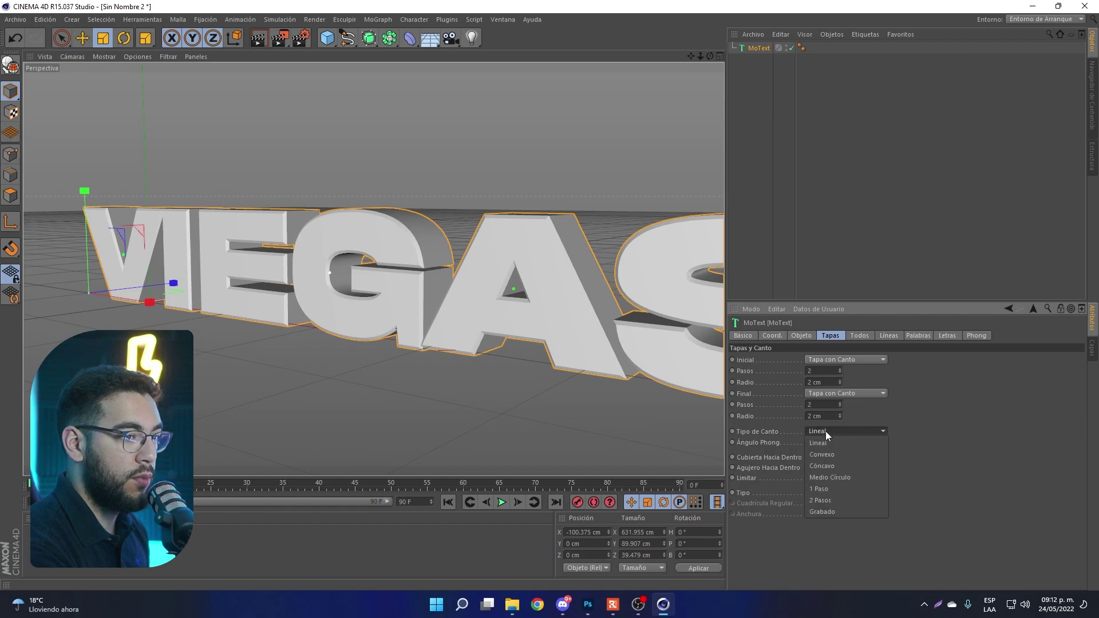
{"action": "left_click", "coordinate": [828, 466]}
{"action": "left_click", "coordinate": [829, 435]}
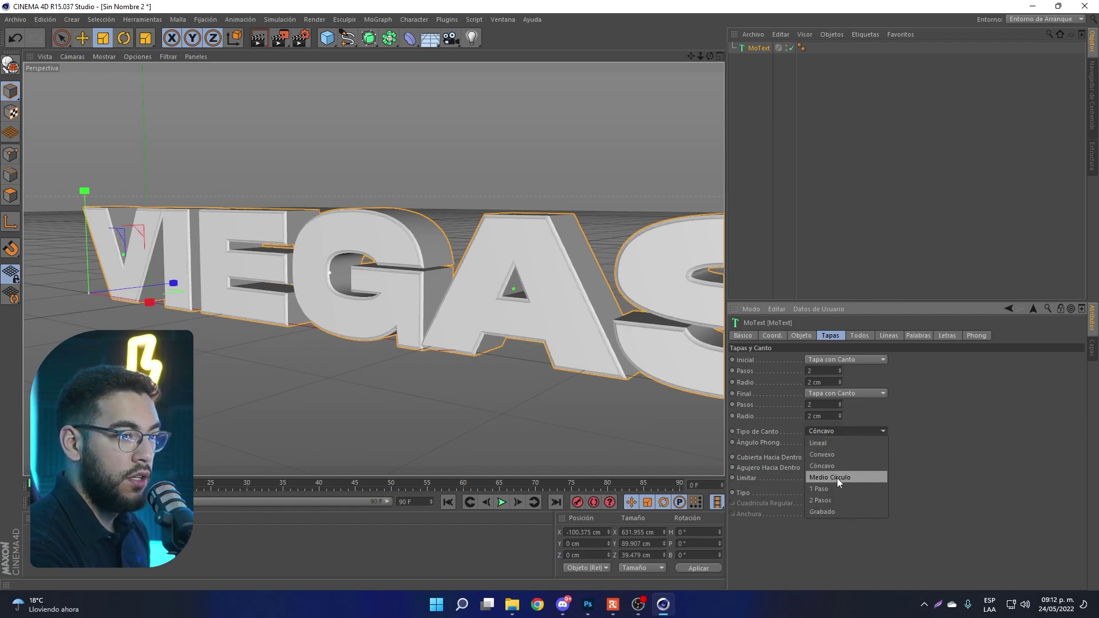
{"action": "left_click", "coordinate": [838, 490]}
- Compare the 2 Pasos and Grabado bevel shapes, then settle on Lineal
{"action": "left_click", "coordinate": [830, 431]}
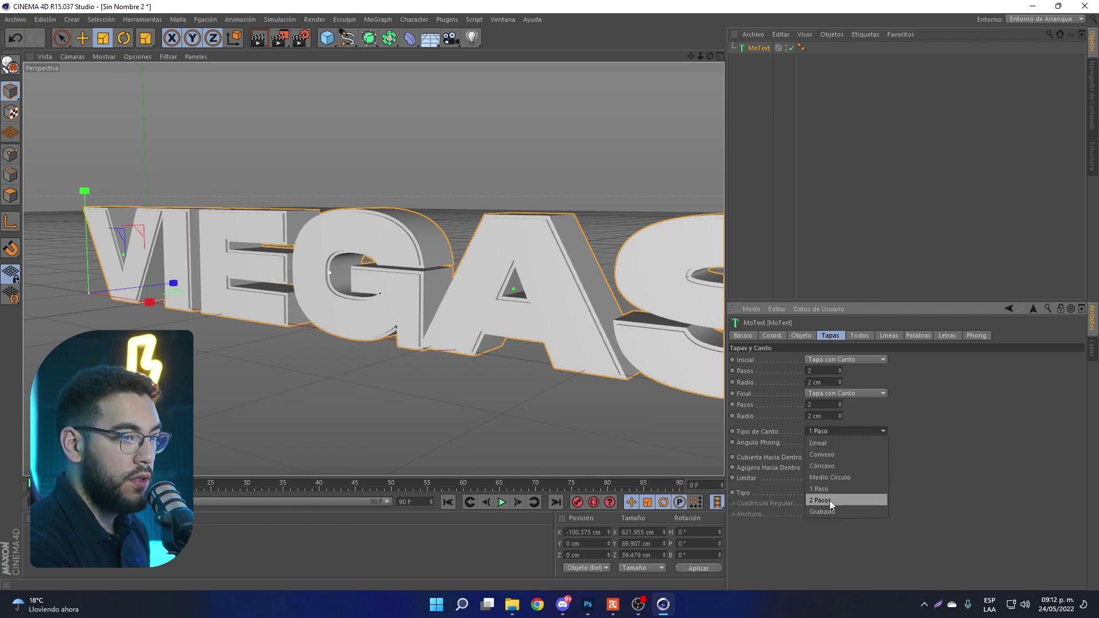
{"action": "left_click", "coordinate": [829, 500]}
{"action": "left_click", "coordinate": [838, 431]}
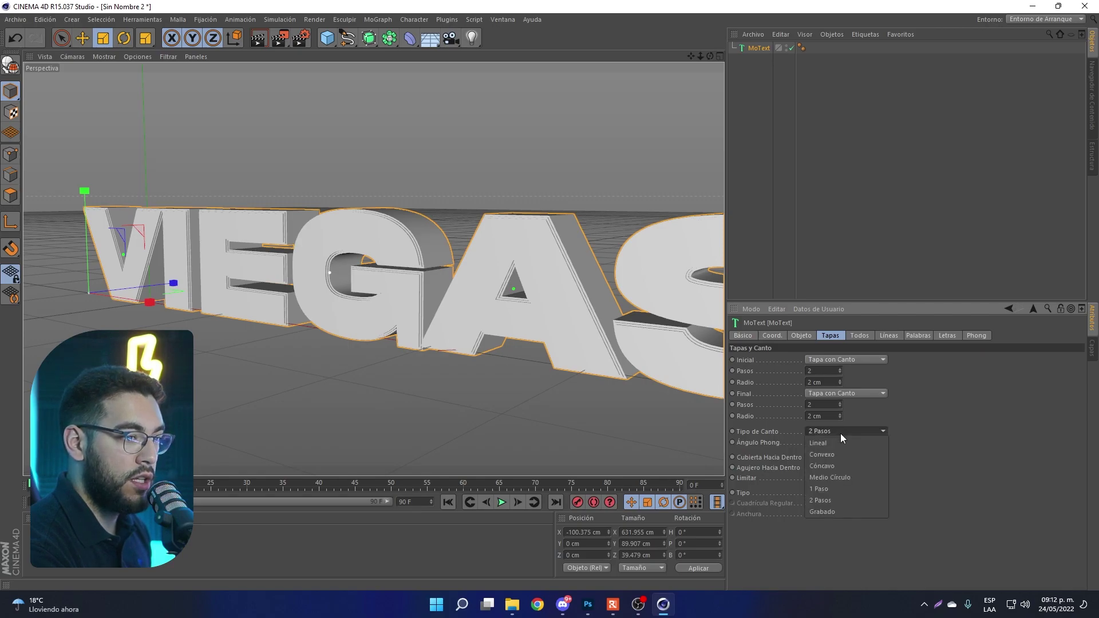
{"action": "left_click", "coordinate": [839, 510]}
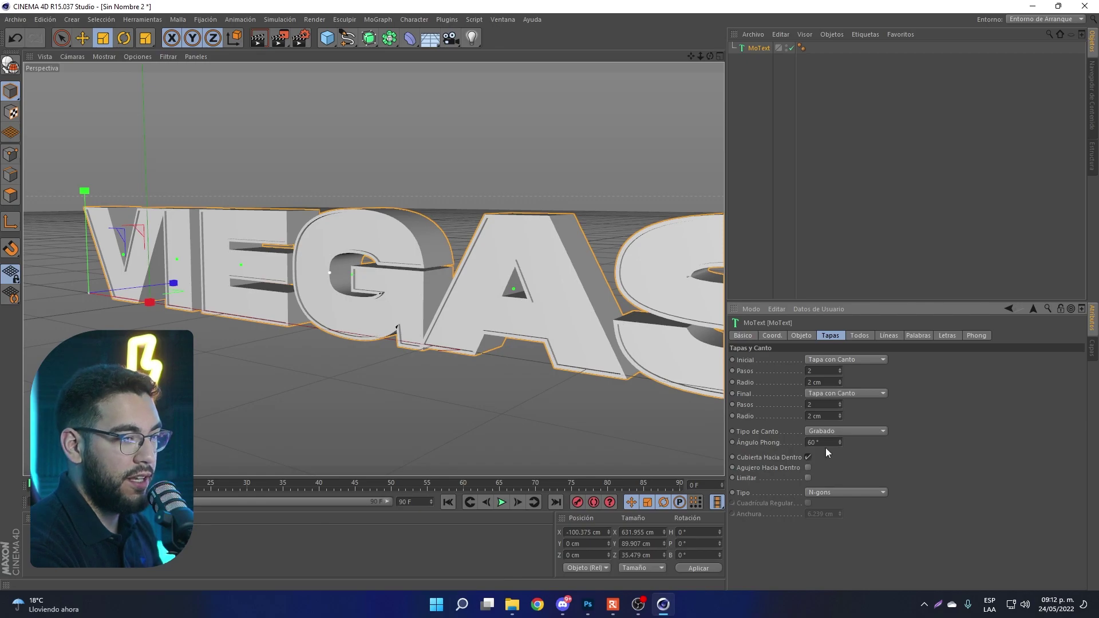
{"action": "left_click", "coordinate": [839, 430]}
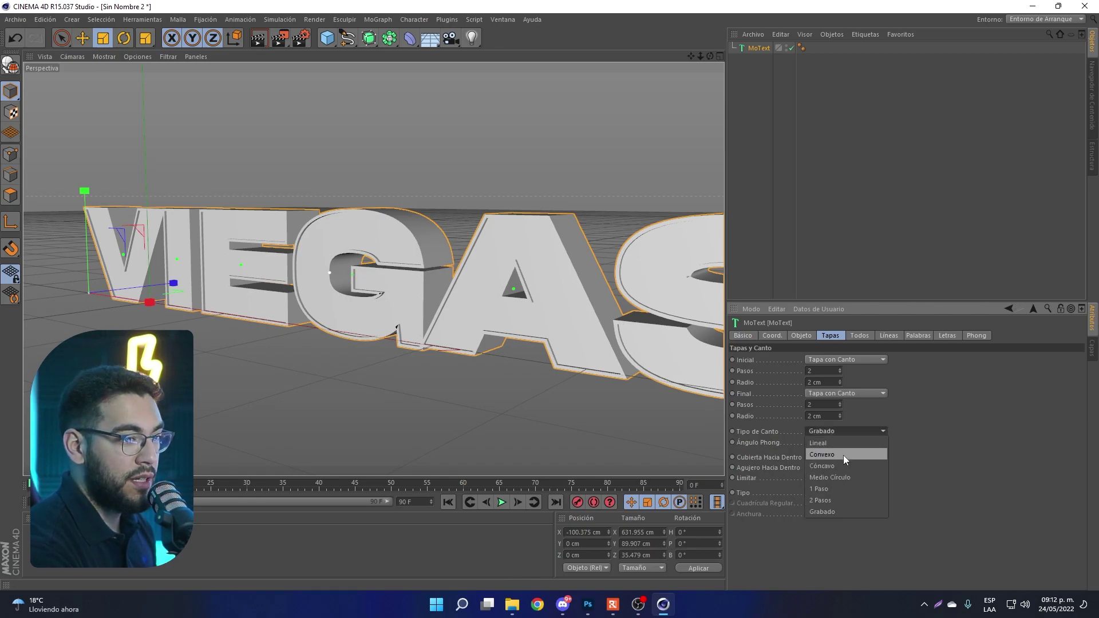
{"action": "left_click", "coordinate": [837, 499]}
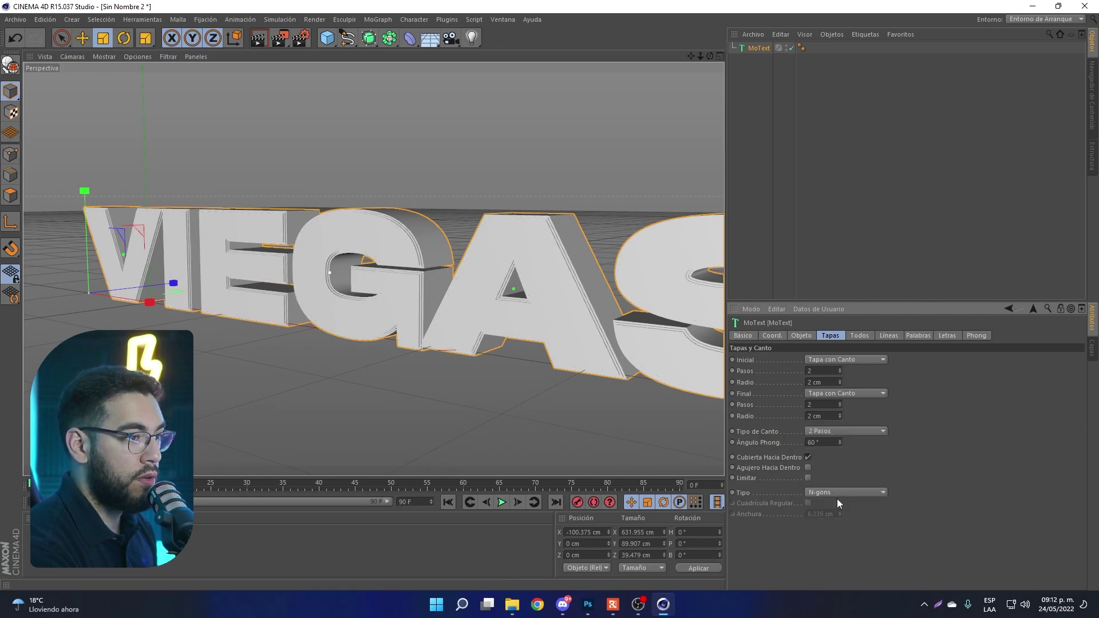
{"action": "left_click", "coordinate": [835, 435]}
{"action": "left_click", "coordinate": [836, 444]}
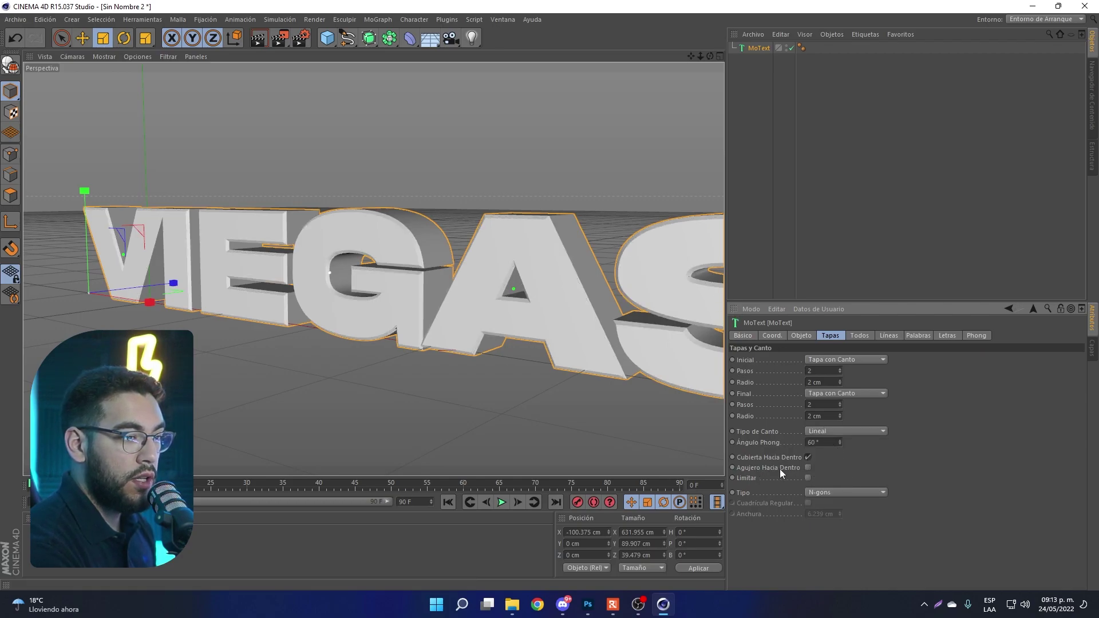
- Enable Agujero Hacia Dentro and Limitar, after toggling each to compare
{"action": "left_click", "coordinate": [808, 468]}
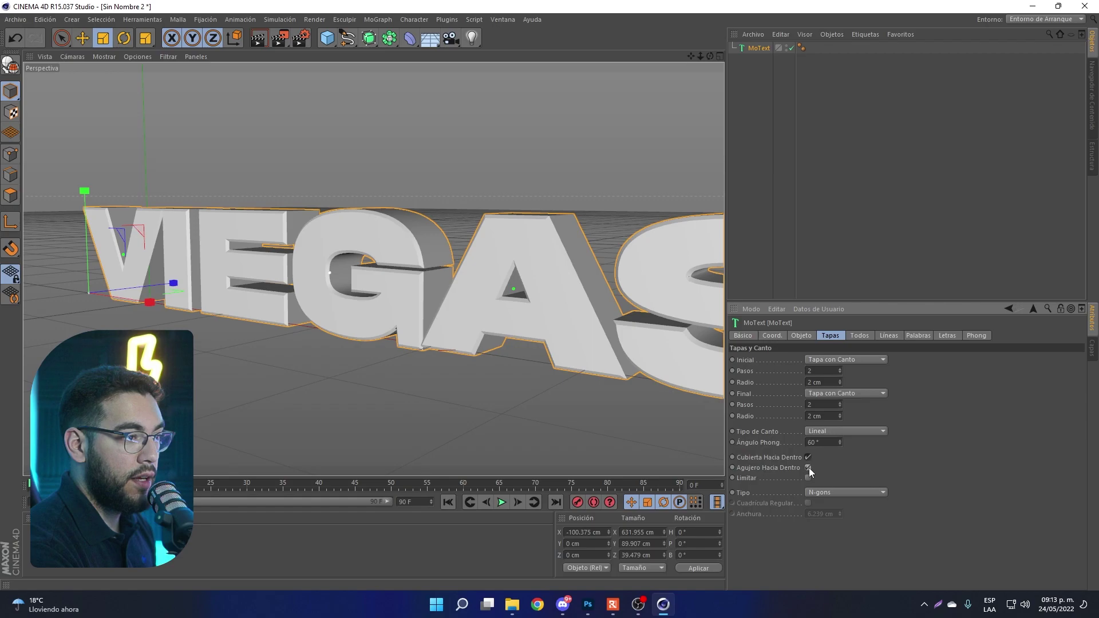
{"action": "left_click", "coordinate": [809, 468]}
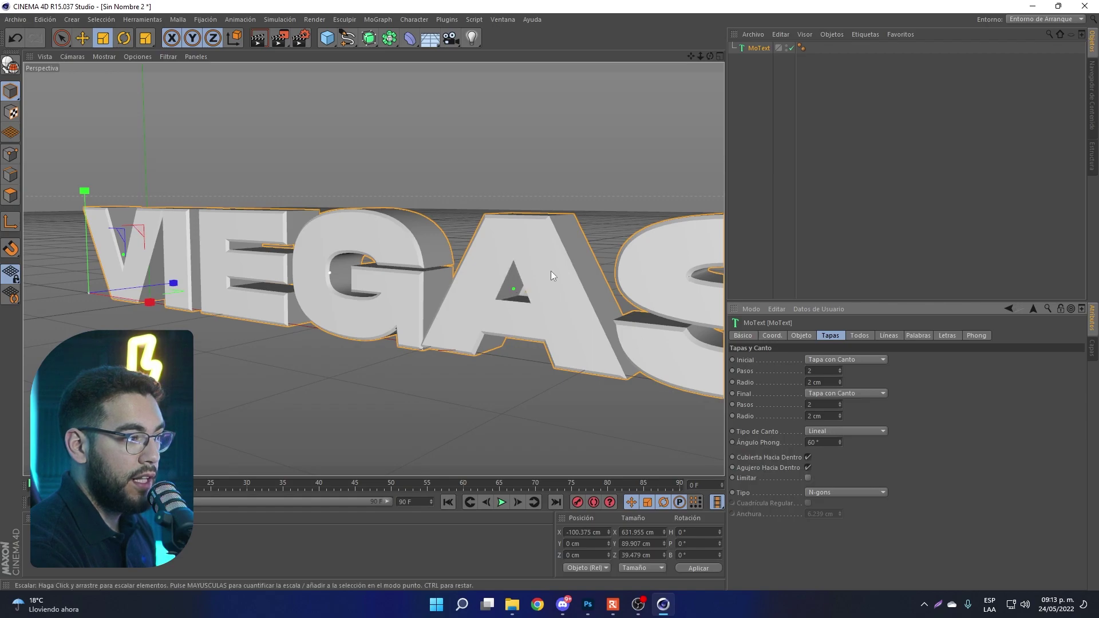
{"action": "left_click", "coordinate": [808, 469]}
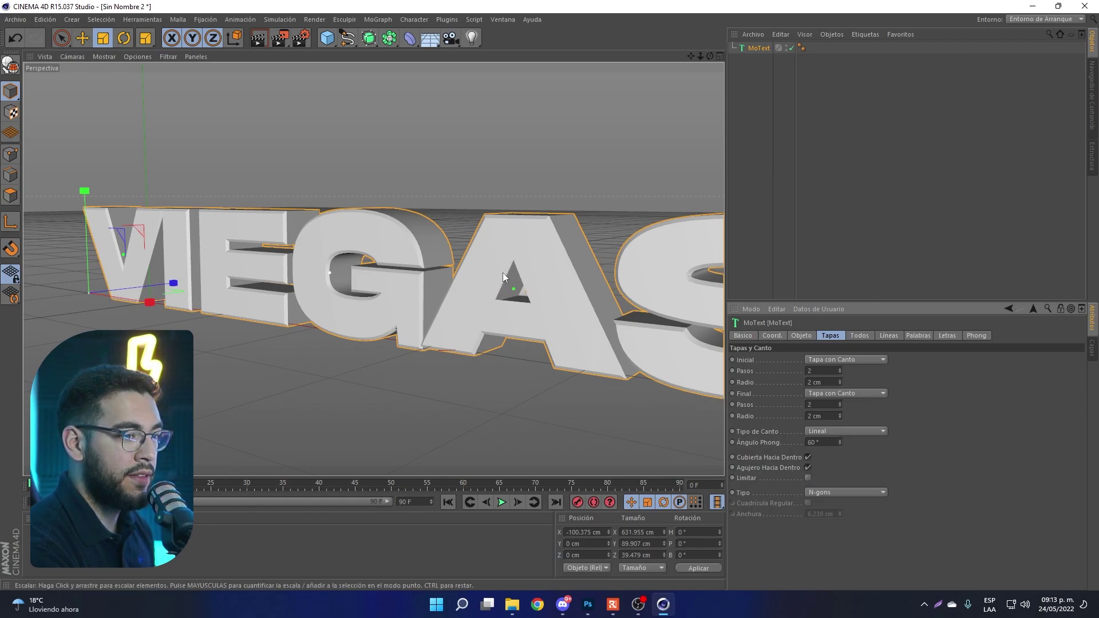
{"action": "left_click", "coordinate": [807, 478]}
{"action": "left_click", "coordinate": [807, 478]}
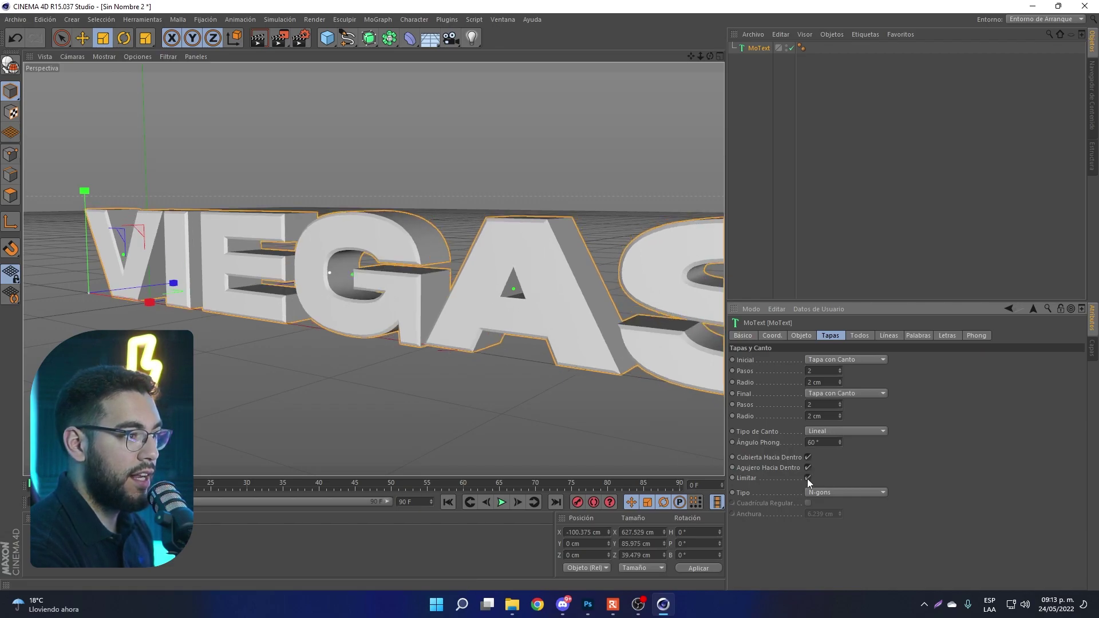
{"action": "left_click", "coordinate": [808, 478]}
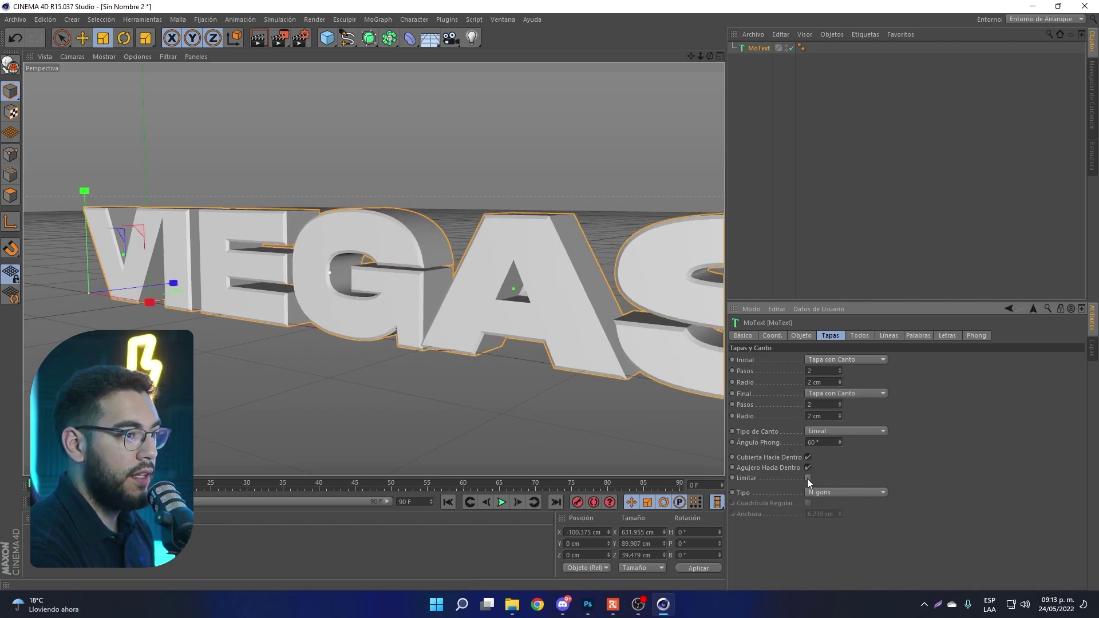
{"action": "left_click", "coordinate": [807, 479]}
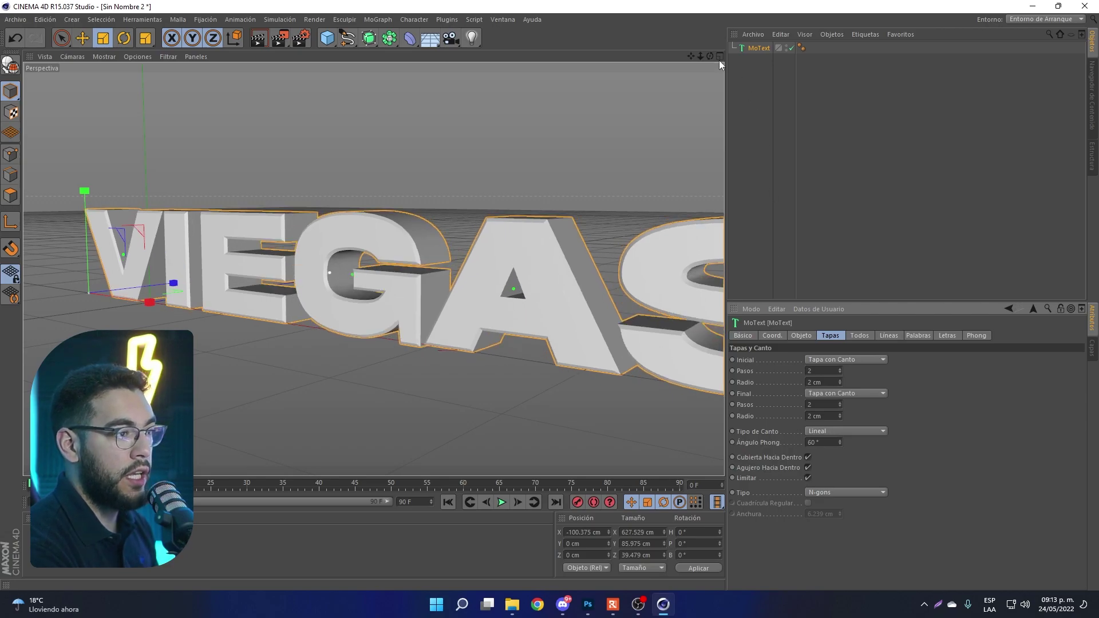
{"action": "left_click_drag", "start_coordinate": [700, 56], "coordinate": [670, 59]}
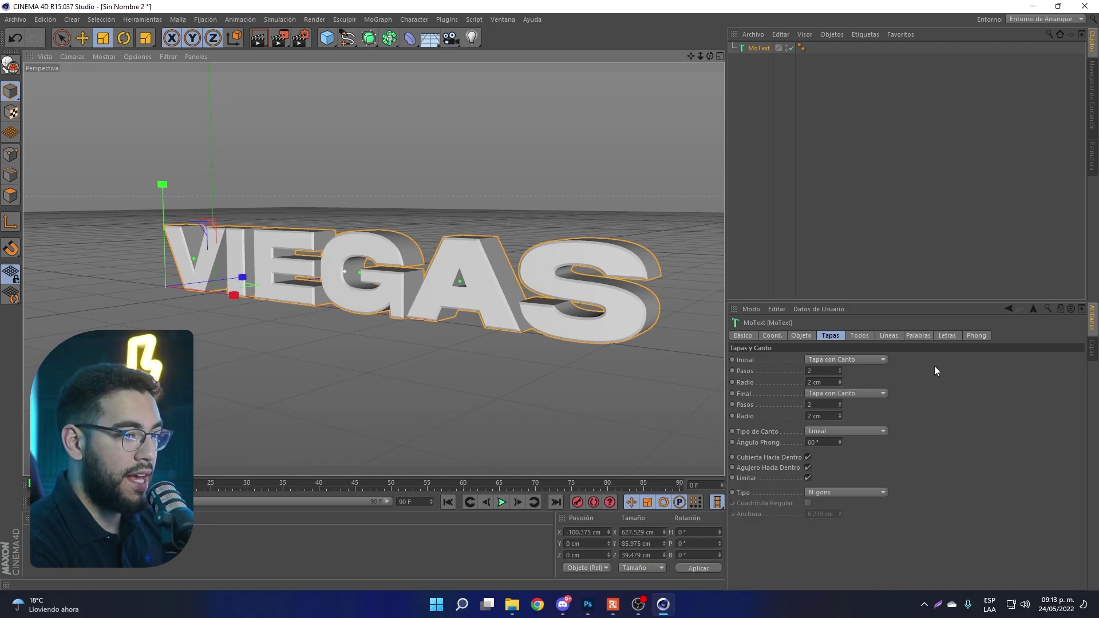
- Duplicate the MoText object with copy and paste to create MoText.1
{"action": "left_click", "coordinate": [769, 83]}
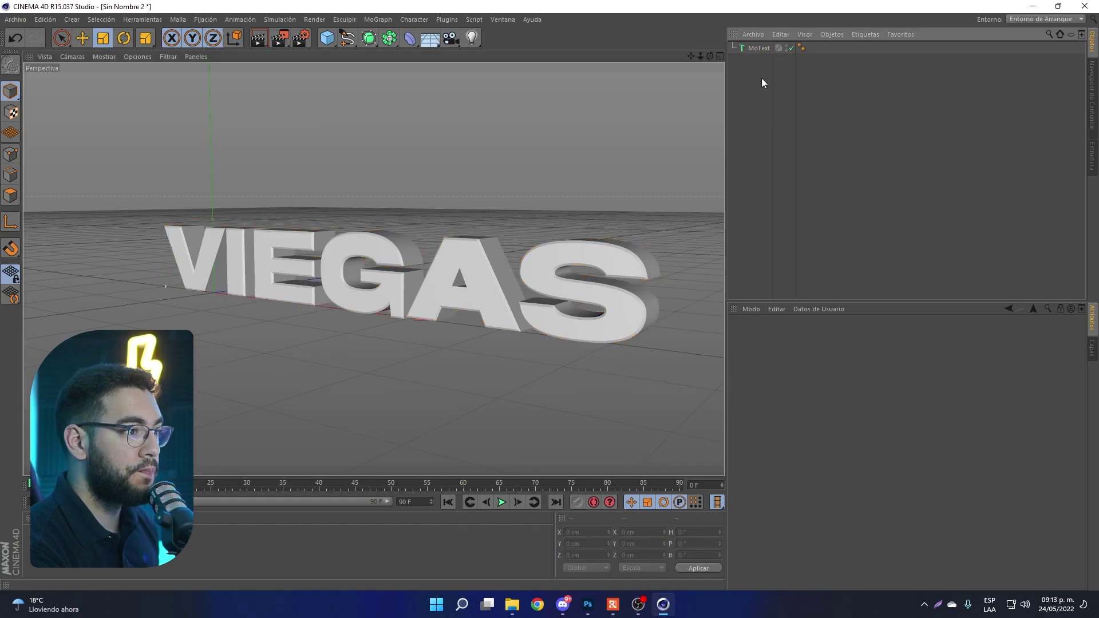
{"action": "left_click", "coordinate": [746, 50]}
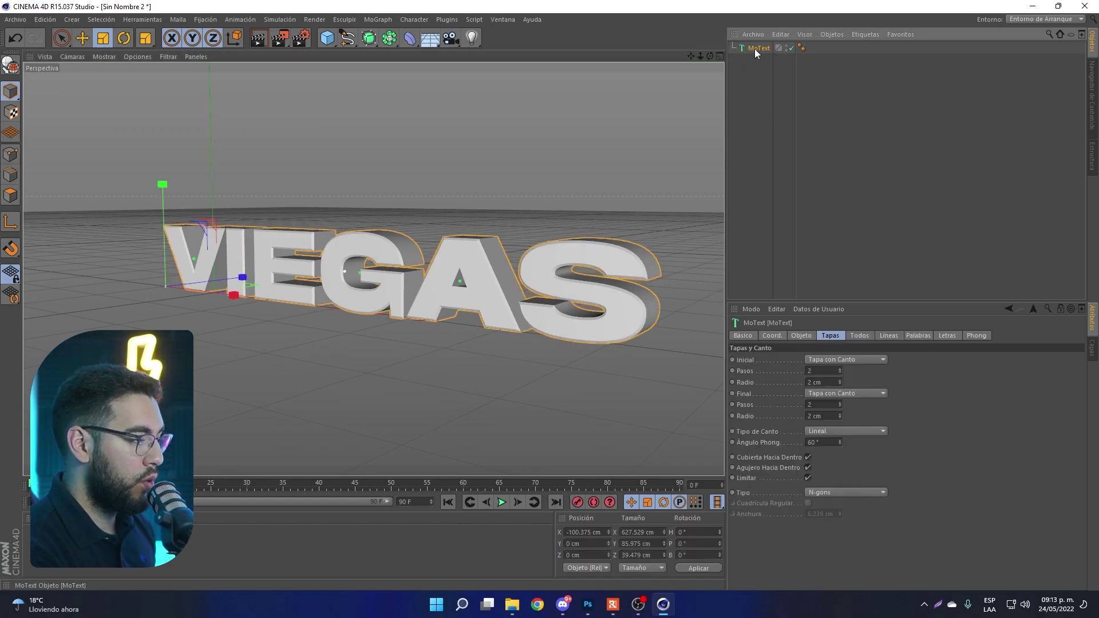
{"action": "key", "text": "ctrl+c"}
{"action": "key", "text": "ctrl+v"}
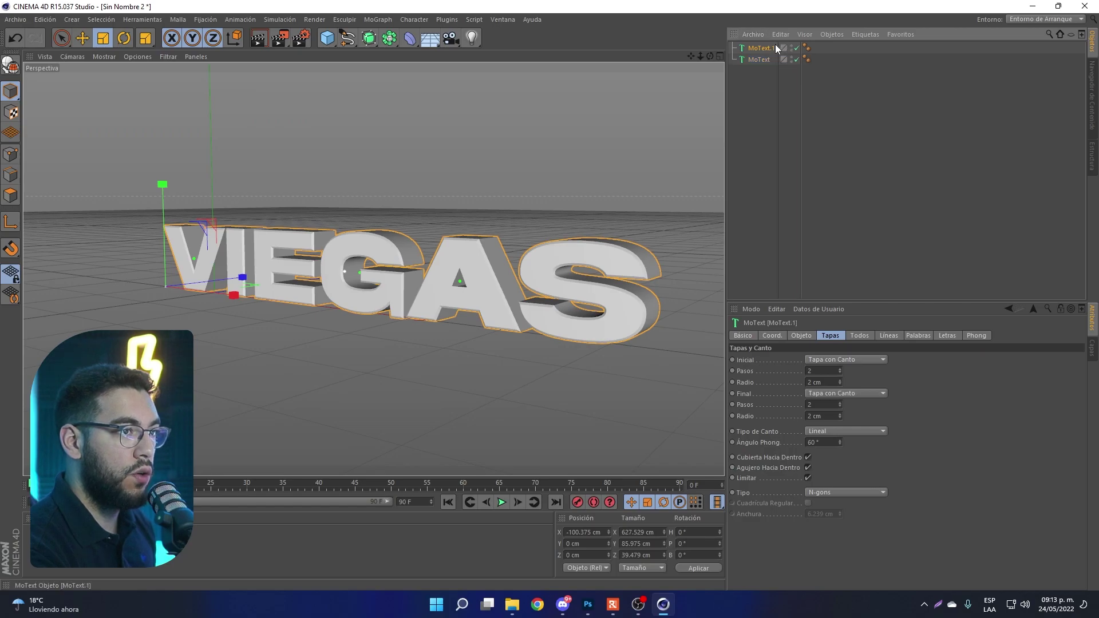
- Offset the MoText.1 copy along the Z axis from the original
{"action": "left_click_drag", "start_coordinate": [709, 55], "coordinate": [314, 170]}
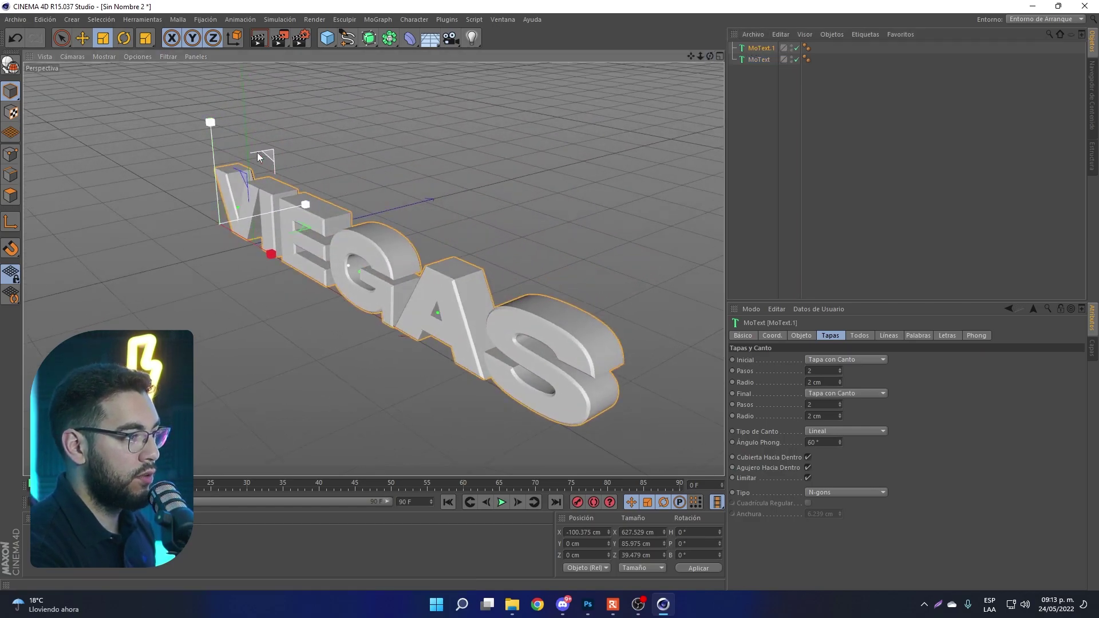
{"action": "left_click", "coordinate": [83, 40]}
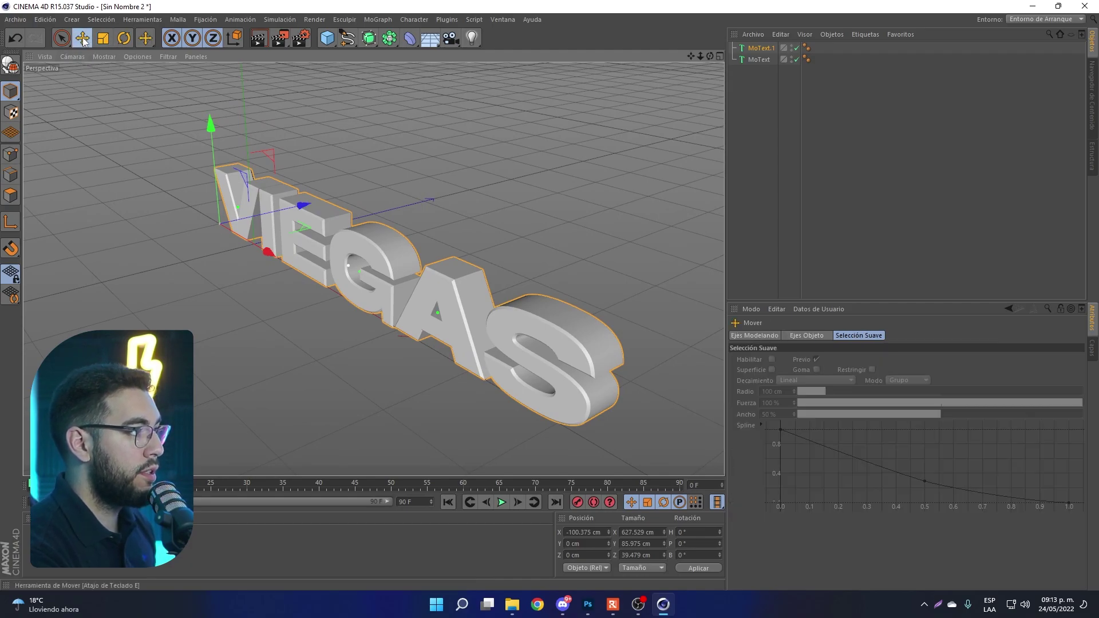
{"action": "mouse_move", "coordinate": [284, 211]}
{"action": "left_mouse_down"}
{"action": "mouse_move", "coordinate": [318, 190]}
{"action": "mouse_move", "coordinate": [305, 198]}
{"action": "left_mouse_up"}
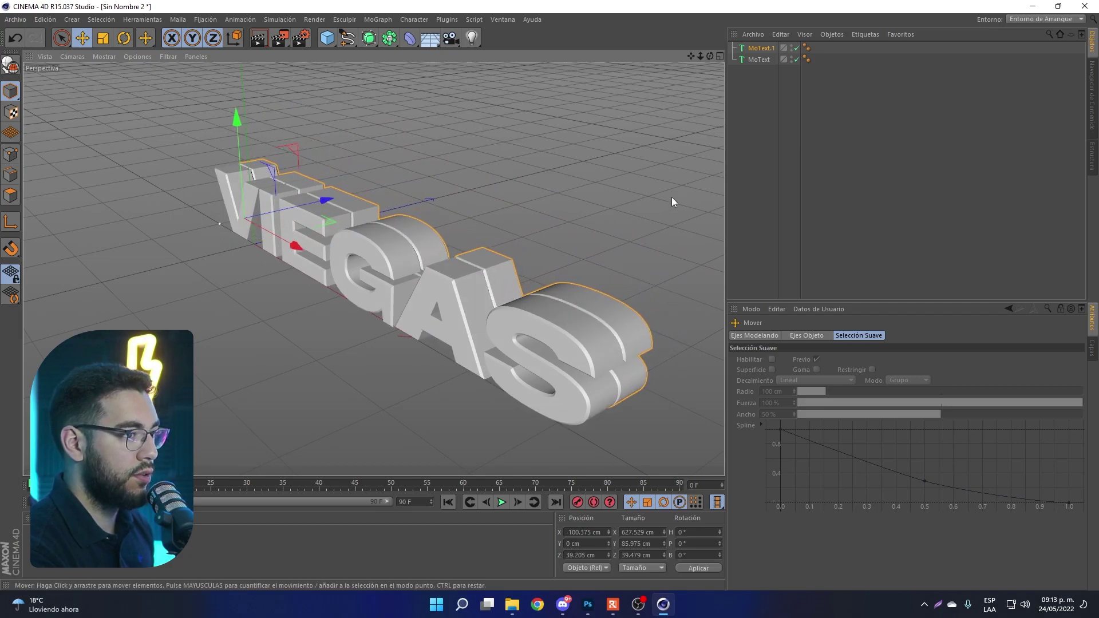
{"action": "left_click", "coordinate": [744, 48]}
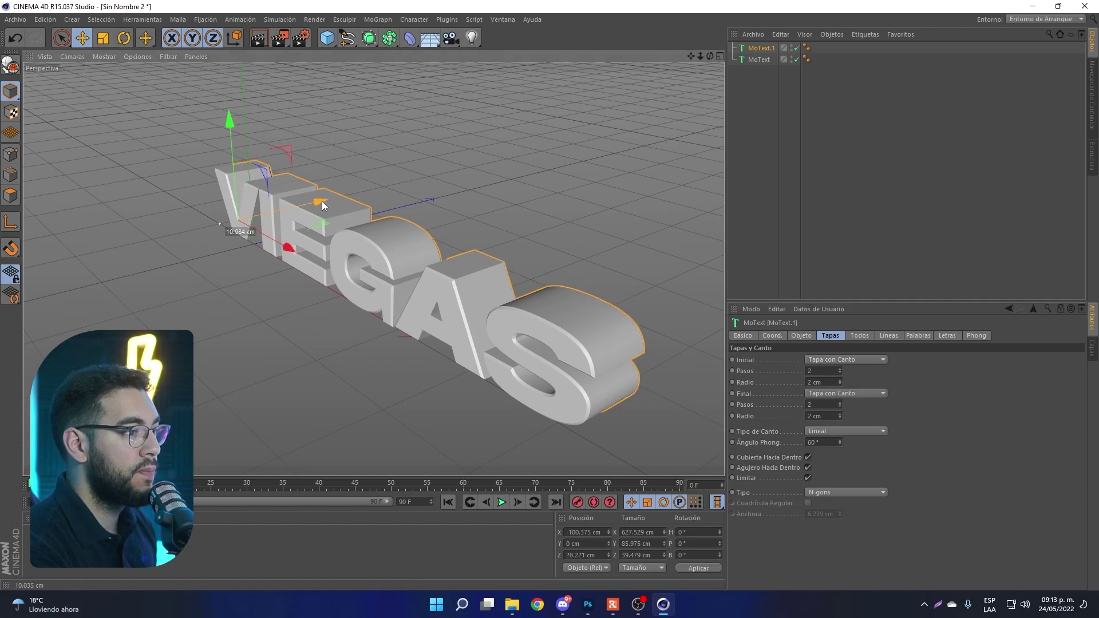
{"action": "left_click_drag", "start_coordinate": [320, 201], "coordinate": [312, 203]}
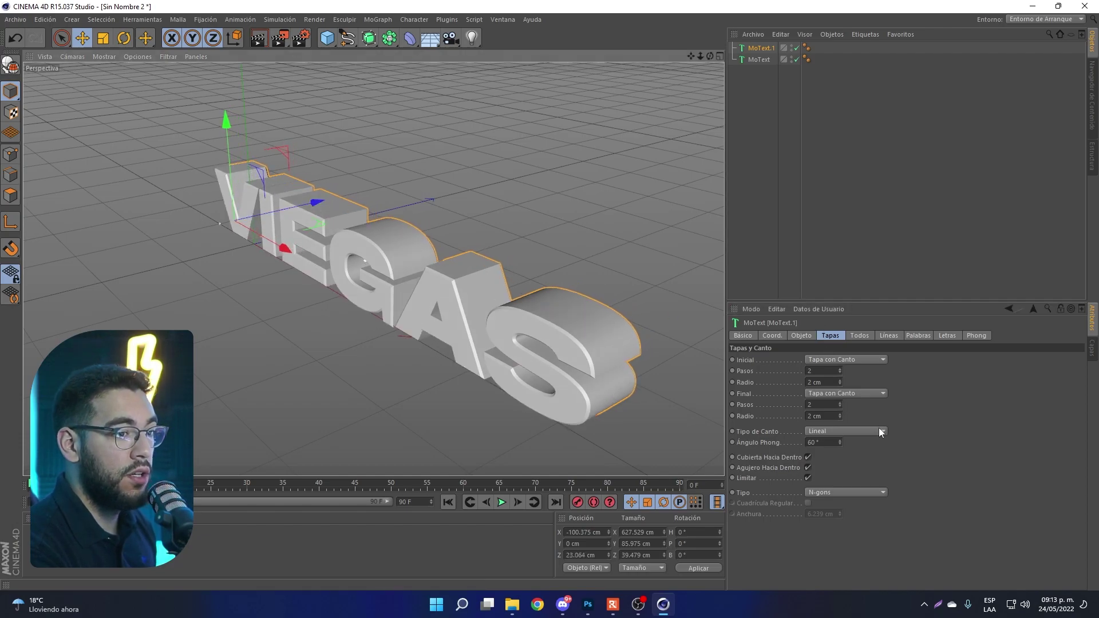
- Raise the copy's cap radii, with a 6 cm end radius, and move it forward along Z
{"action": "left_click", "coordinate": [840, 380]}
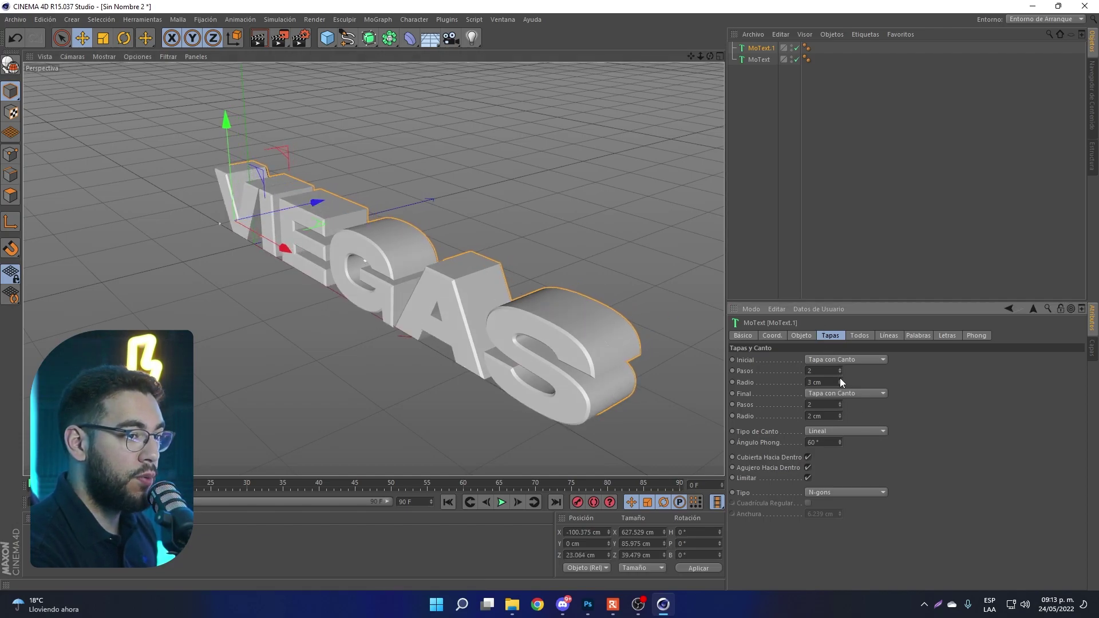
{"action": "left_click", "coordinate": [840, 414]}
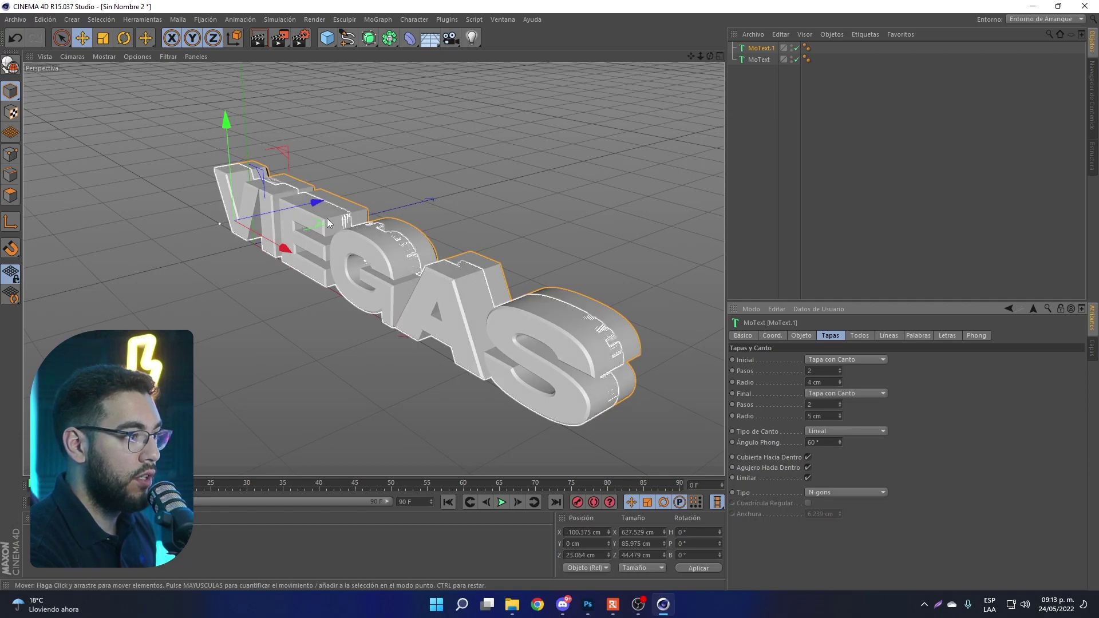
{"action": "mouse_move", "coordinate": [312, 203]}
{"action": "left_mouse_down"}
{"action": "mouse_move", "coordinate": [331, 204]}
{"action": "mouse_move", "coordinate": [309, 213]}
{"action": "left_mouse_up"}
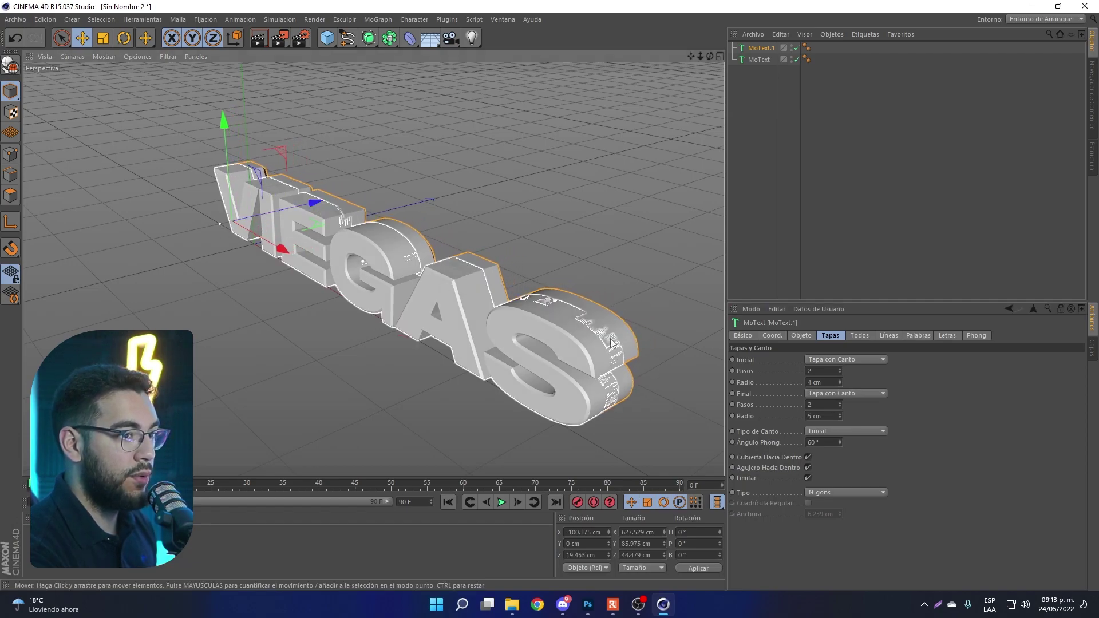
{"action": "left_click", "coordinate": [839, 380]}
{"action": "left_click", "coordinate": [840, 413]}
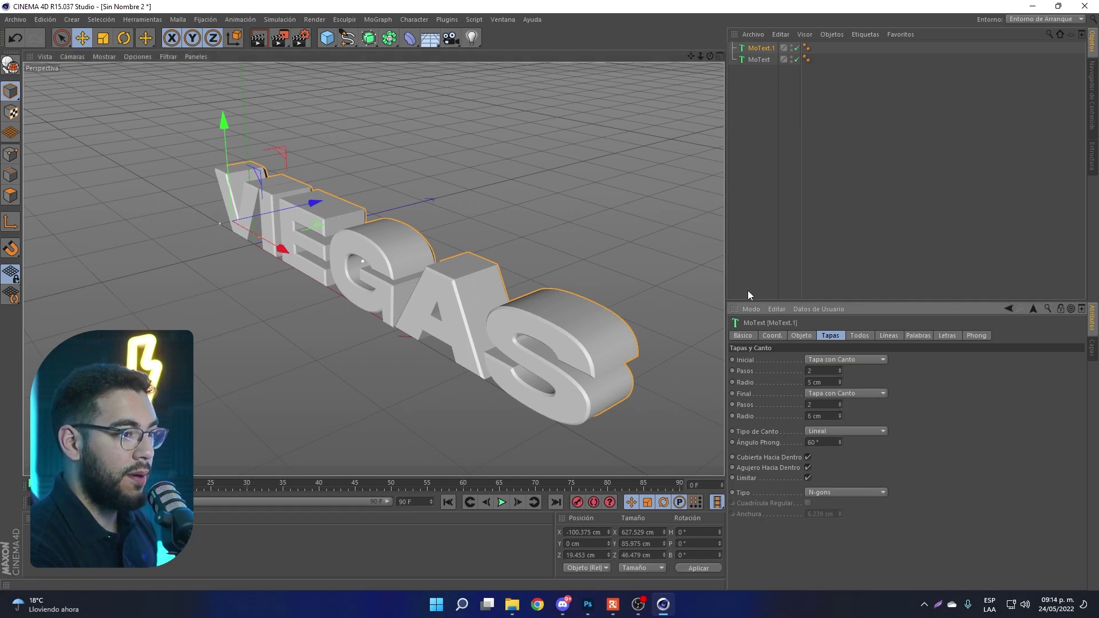
{"action": "left_click_drag", "start_coordinate": [289, 209], "coordinate": [310, 205]}
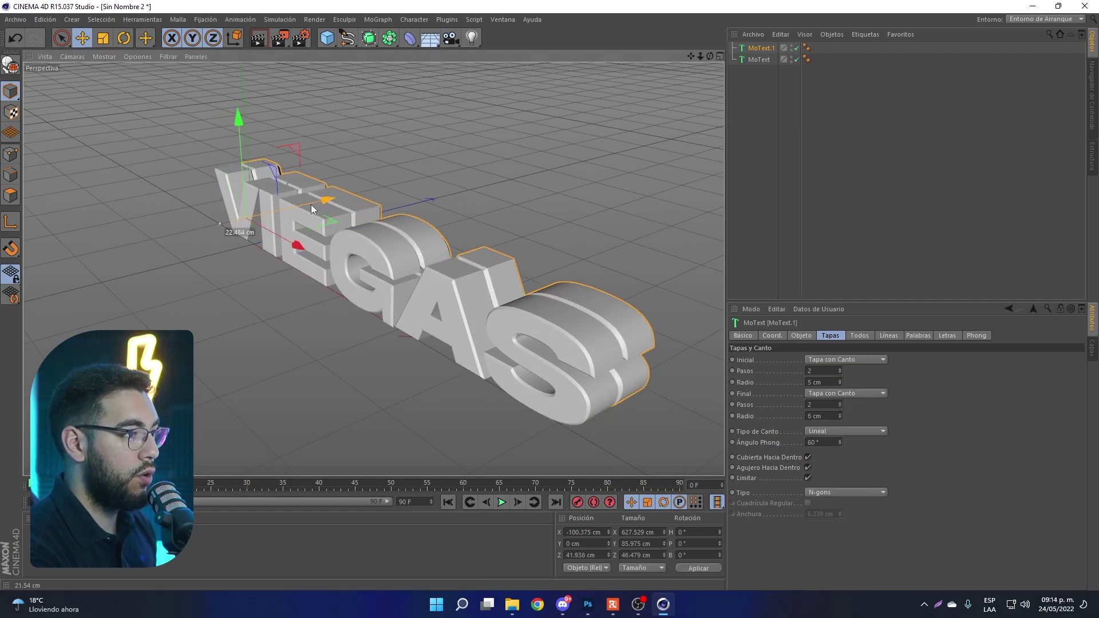
- Reduce the extrusion depth of the MoText layer
{"action": "left_click_drag", "start_coordinate": [710, 57], "coordinate": [641, 60]}
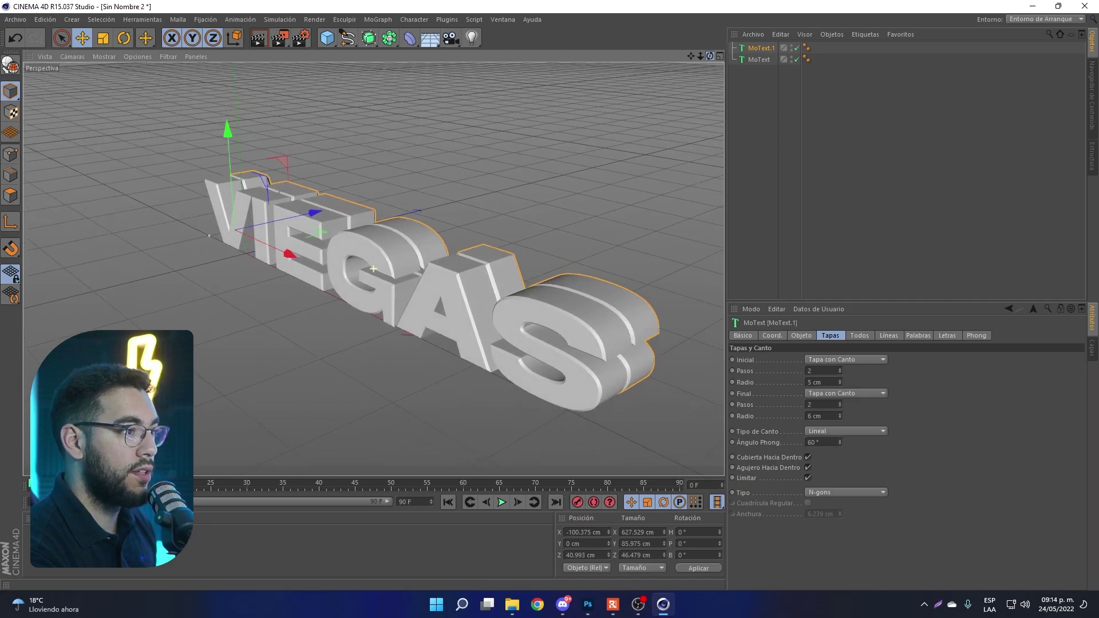
{"action": "left_click_drag", "start_coordinate": [373, 269], "coordinate": [373, 287], "text": "alt"}
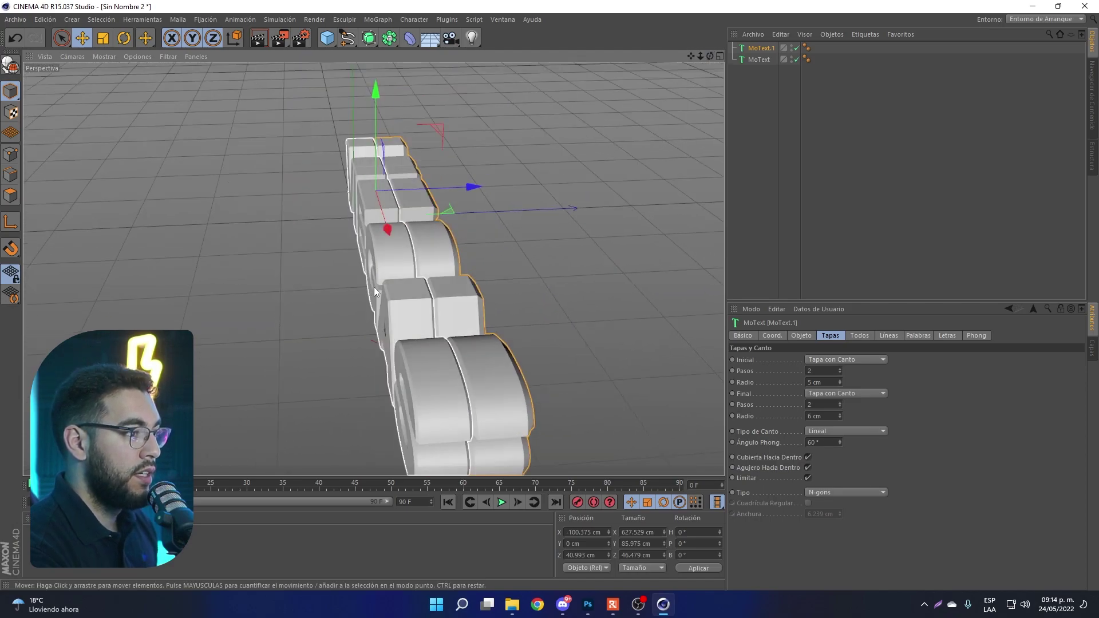
{"action": "left_click", "coordinate": [389, 273]}
{"action": "left_click", "coordinate": [801, 336]}
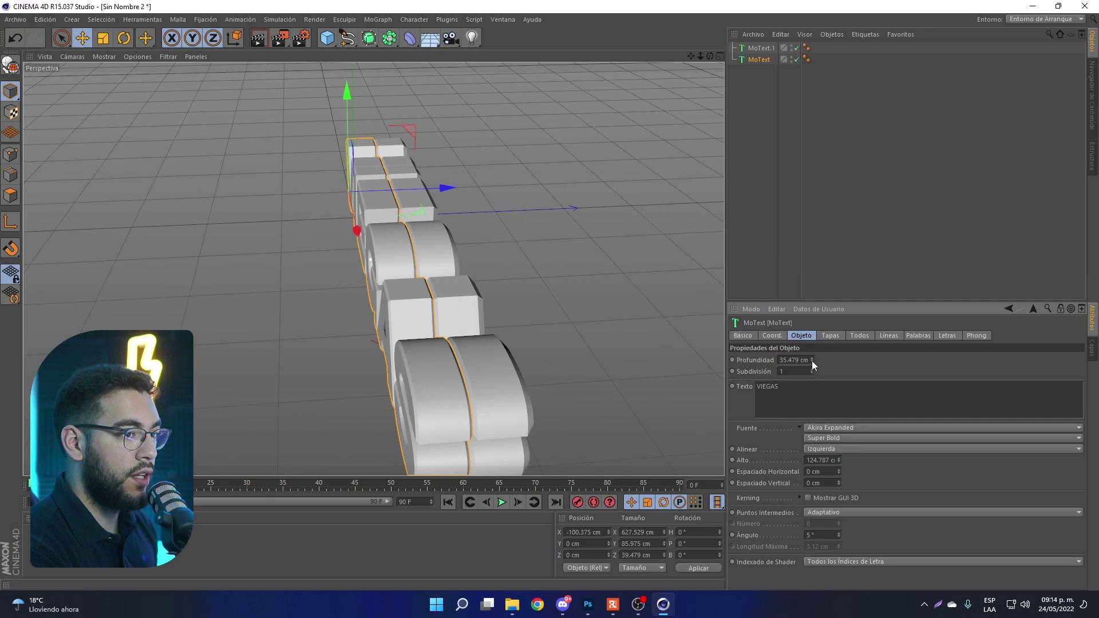
{"action": "left_click_drag", "start_coordinate": [812, 360], "coordinate": [809, 348]}
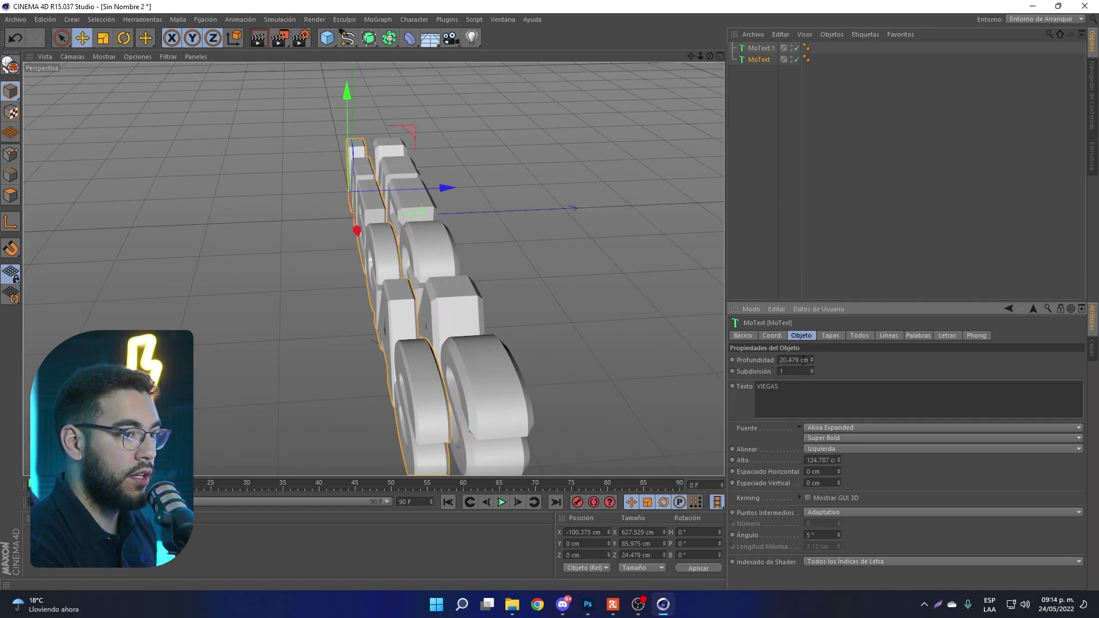
- Deepen MoText.1 to 46.479 cm and set both edge radii to 5 cm
{"action": "left_click", "coordinate": [760, 48]}
{"action": "left_click_drag", "start_coordinate": [812, 360], "coordinate": [811, 344]}
{"action": "left_click_drag", "start_coordinate": [459, 186], "coordinate": [448, 187]}
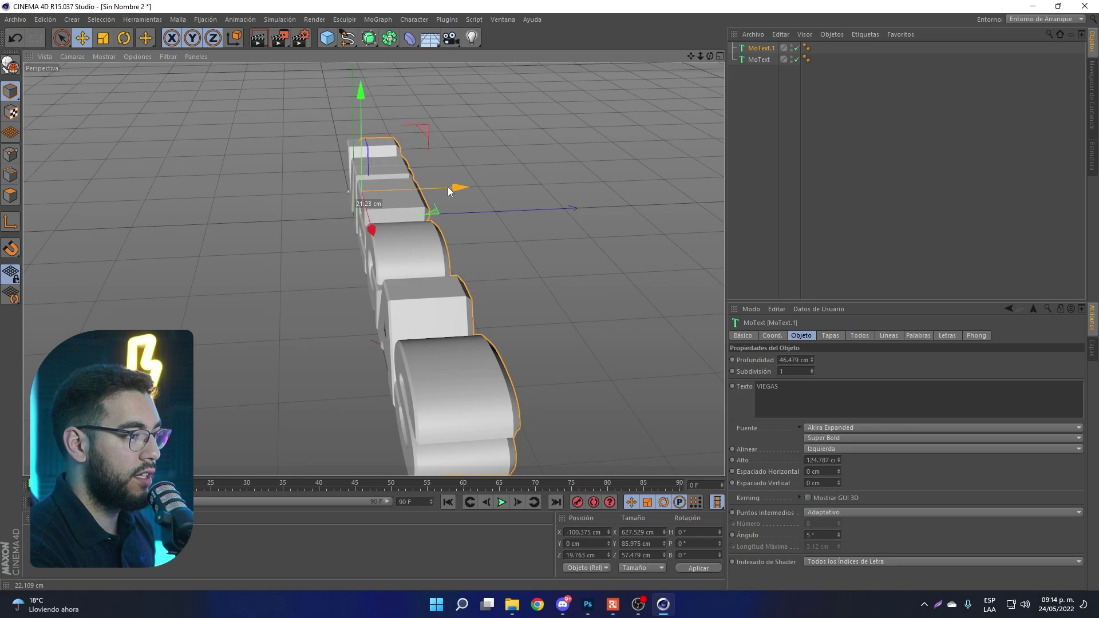
{"action": "left_click", "coordinate": [830, 335]}
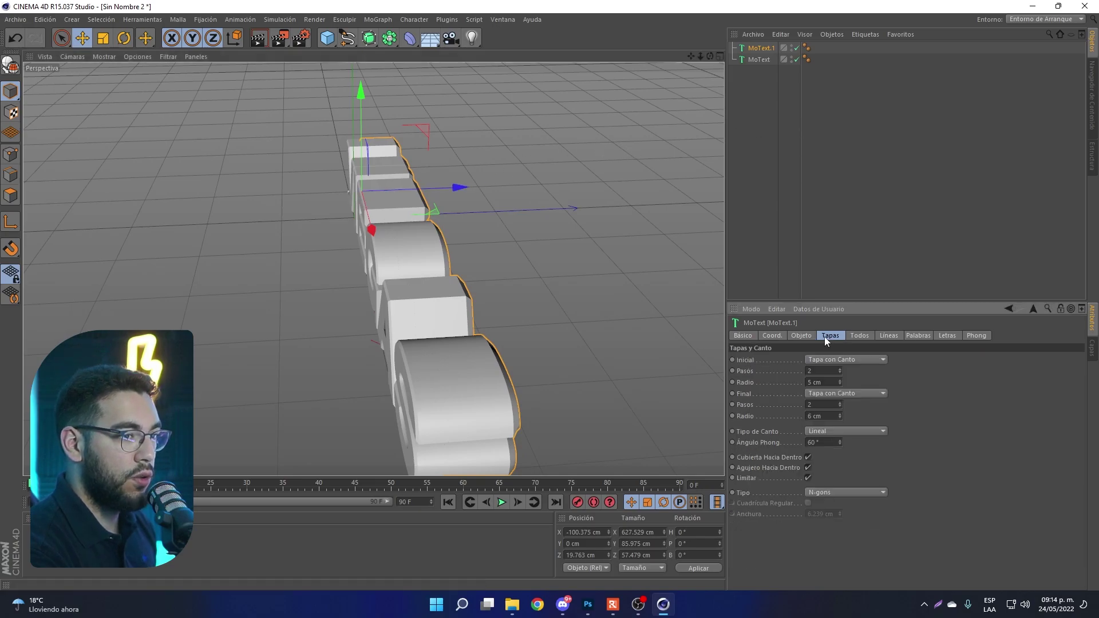
{"action": "left_click", "coordinate": [839, 384]}
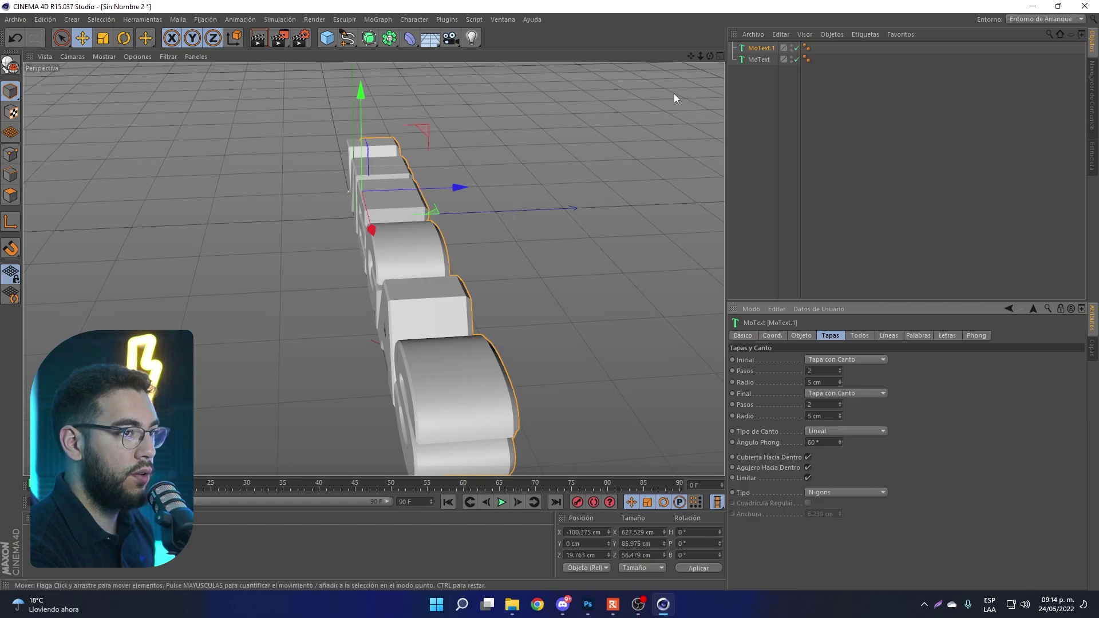
- Create a new material, Mat, in the material area below the viewport
{"action": "left_click_drag", "start_coordinate": [710, 56], "coordinate": [572, 62]}
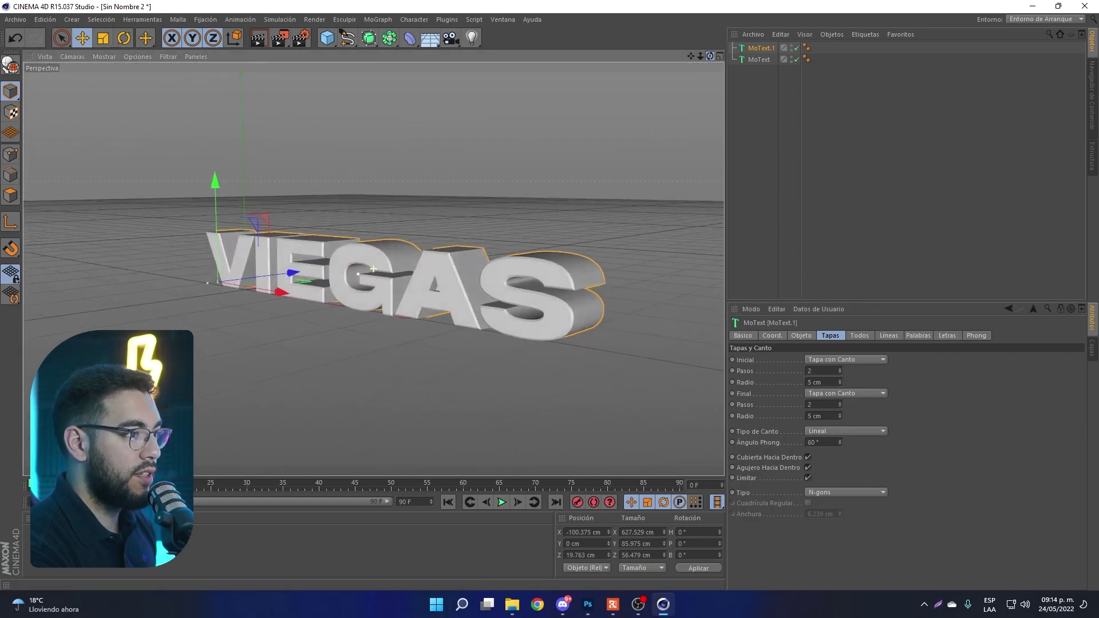
{"action": "left_click_drag", "start_coordinate": [690, 56], "coordinate": [692, 56]}
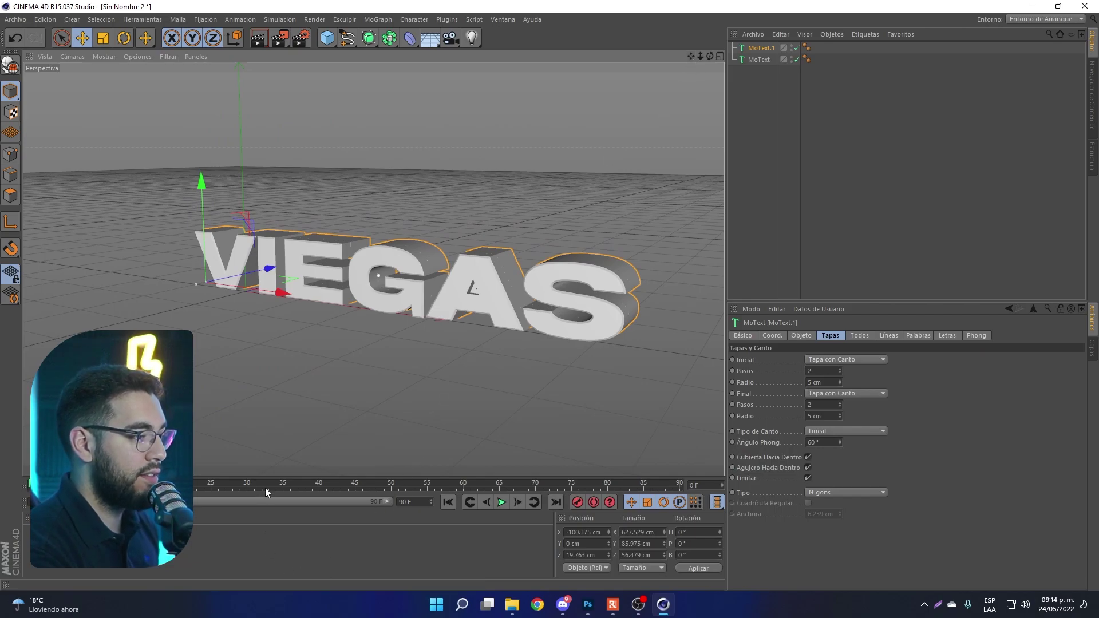
{"action": "left_click_drag", "start_coordinate": [265, 491], "coordinate": [266, 469]}
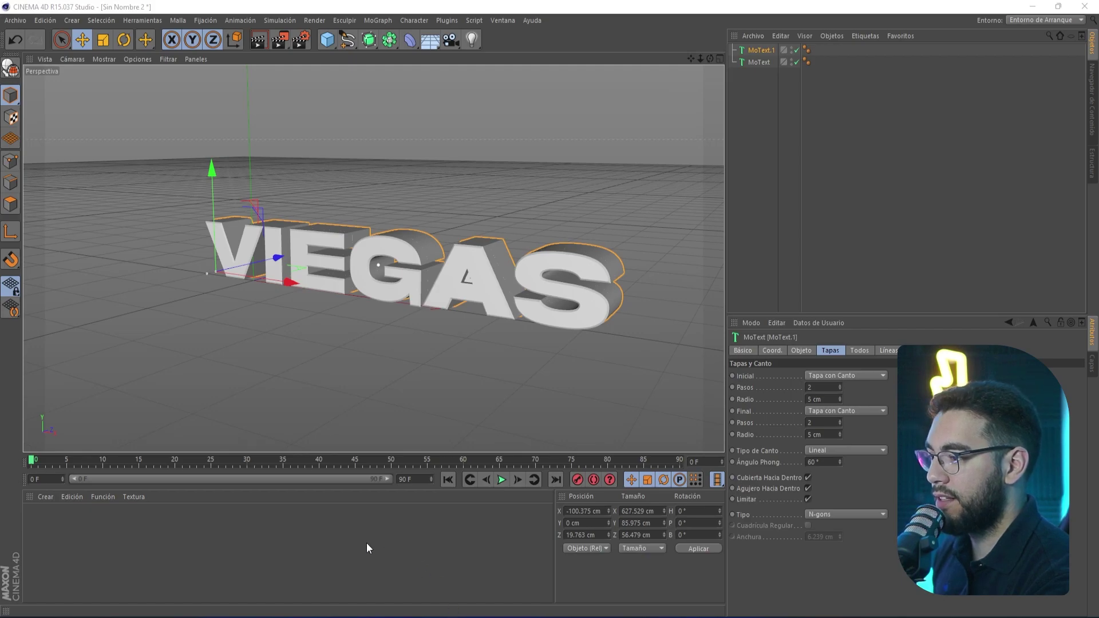
{"action": "left_click", "coordinate": [90, 535]}
{"action": "double_click", "coordinate": [87, 532]}
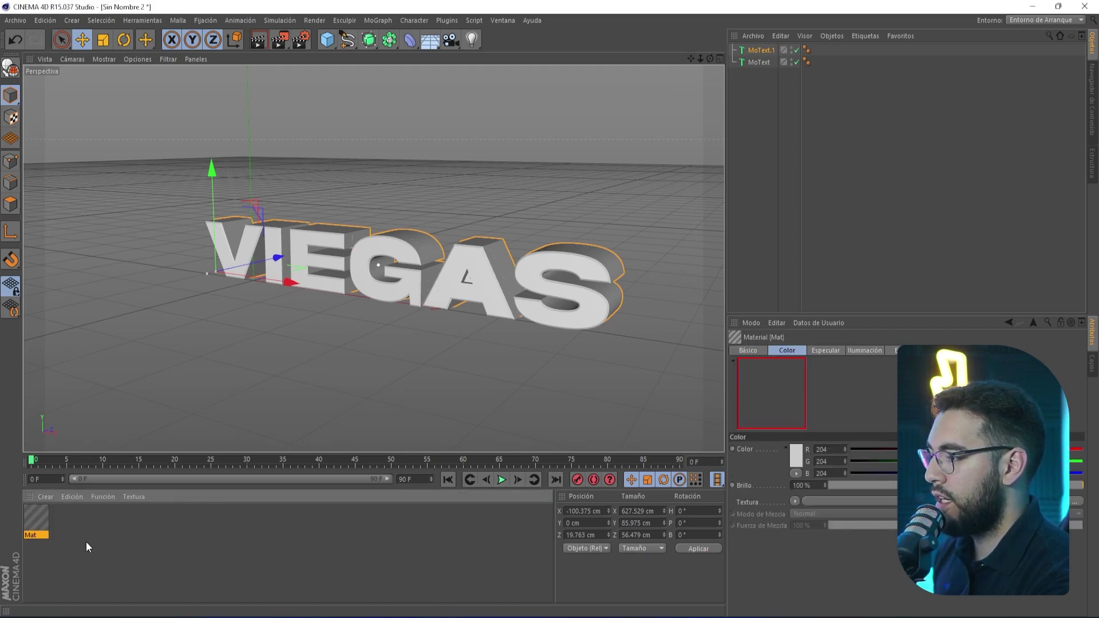
- Set material Mat's colour to pure white (255/255/255)
{"action": "double_click", "coordinate": [35, 520]}
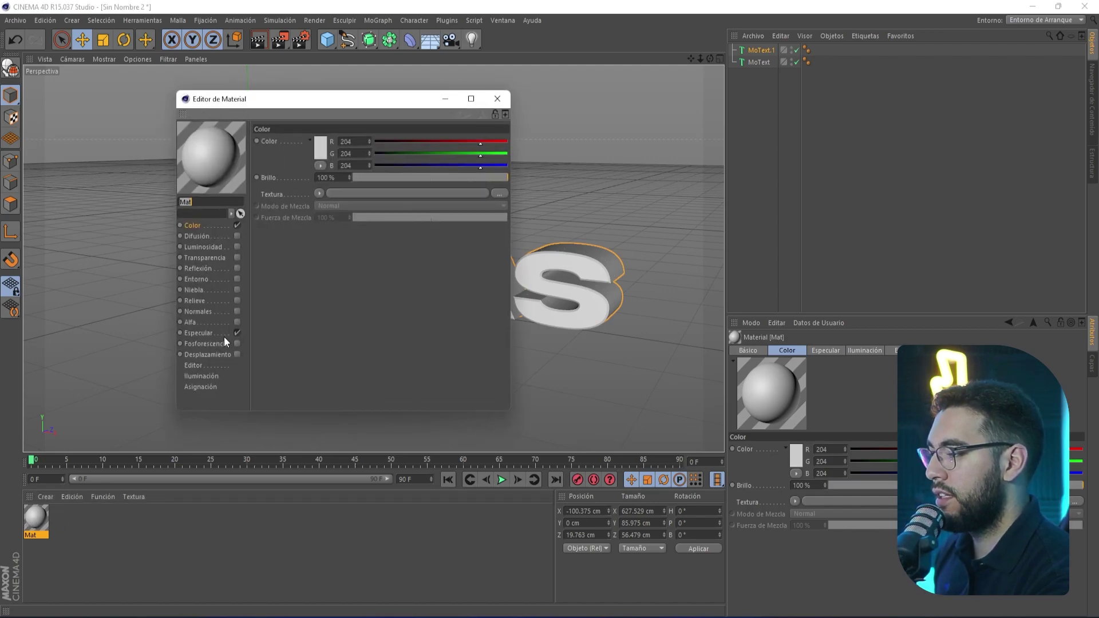
{"action": "left_click_drag", "start_coordinate": [370, 108], "coordinate": [287, 129]}
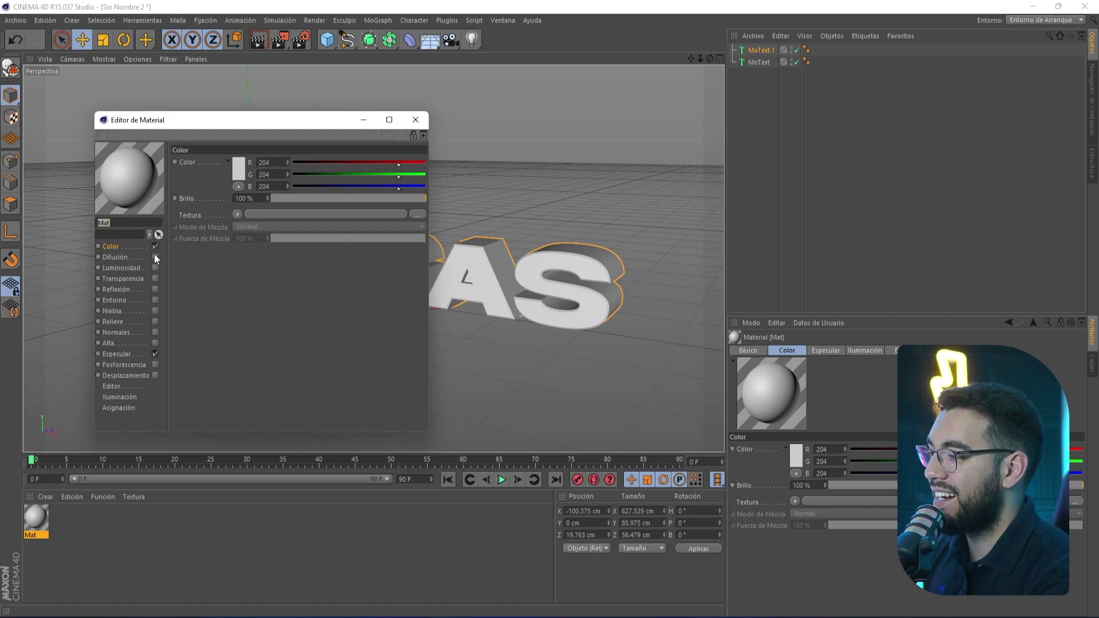
{"action": "mouse_move", "coordinate": [207, 126]}
{"action": "left_mouse_down"}
{"action": "mouse_move", "coordinate": [458, 145]}
{"action": "mouse_move", "coordinate": [473, 134]}
{"action": "left_mouse_up"}
{"action": "left_click", "coordinate": [506, 177]}
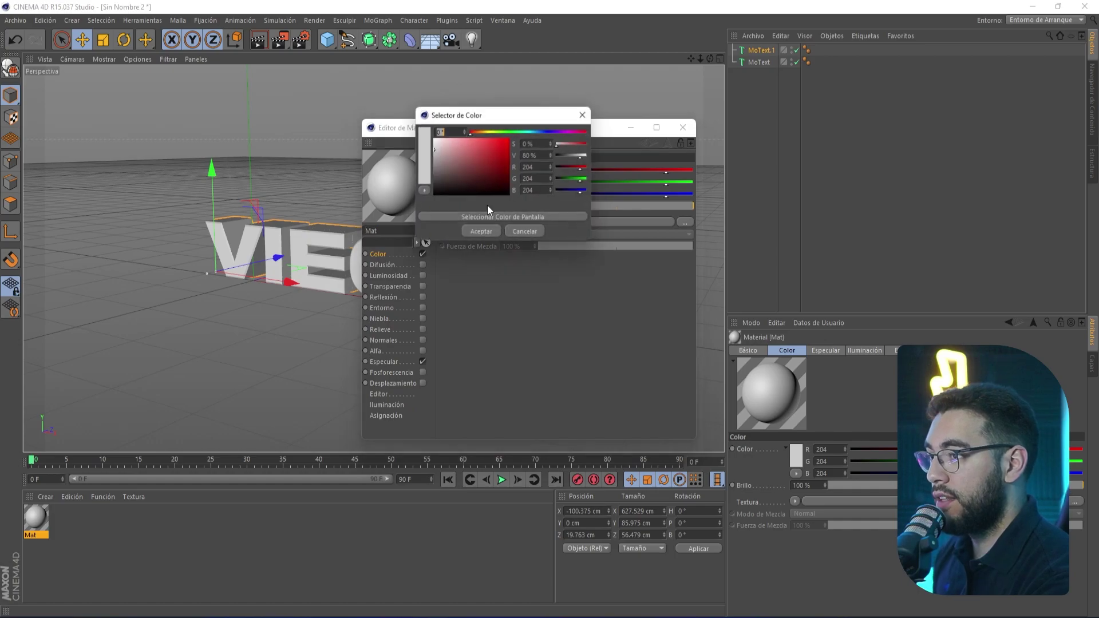
{"action": "left_click", "coordinate": [473, 234]}
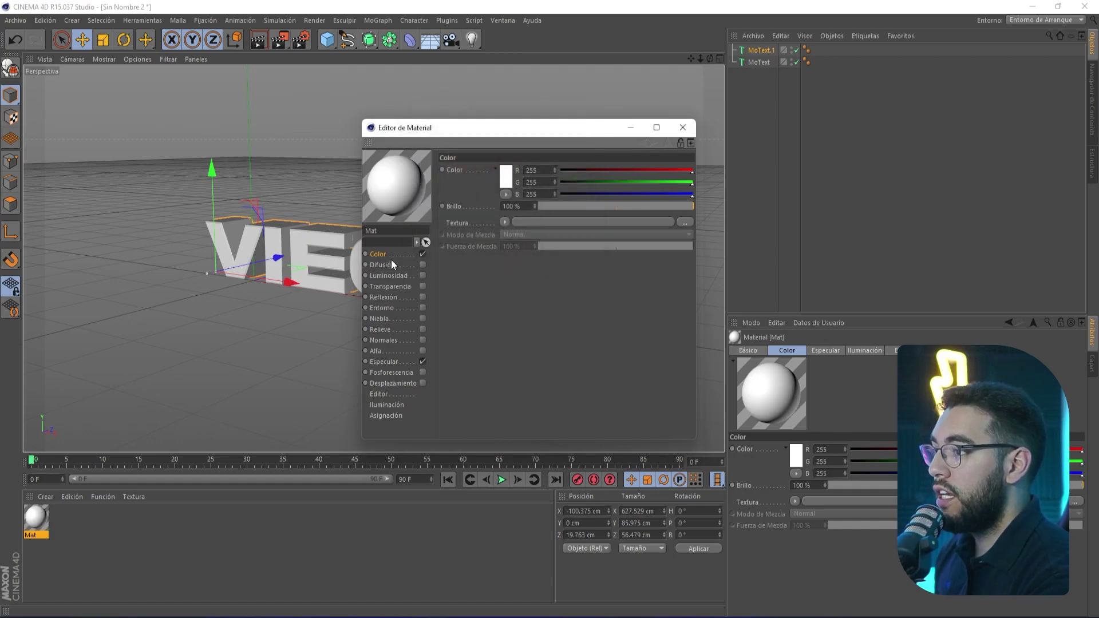
- Enable Luminosidad at 59% brightness and close the material editor
{"action": "left_click", "coordinate": [423, 275]}
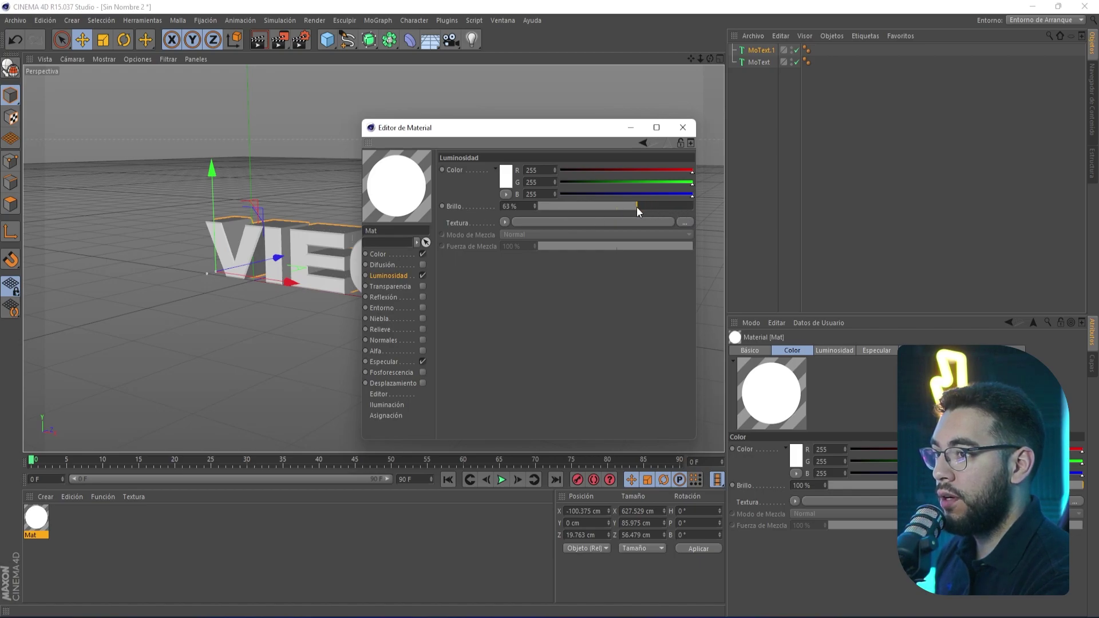
{"action": "left_click_drag", "start_coordinate": [637, 207], "coordinate": [625, 208]}
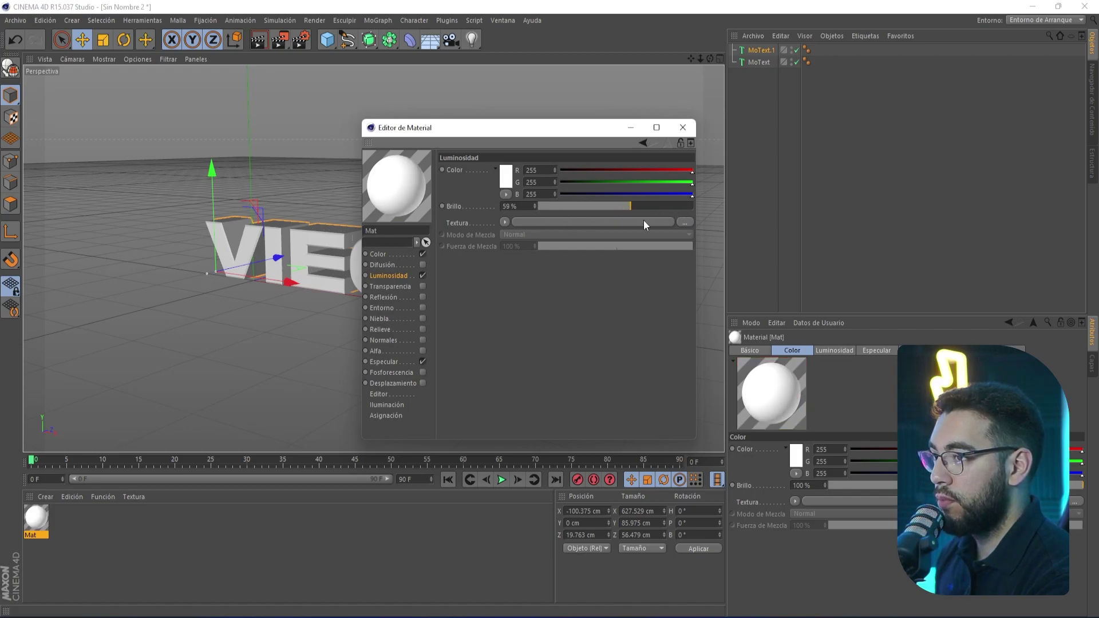
{"action": "left_click", "coordinate": [407, 296]}
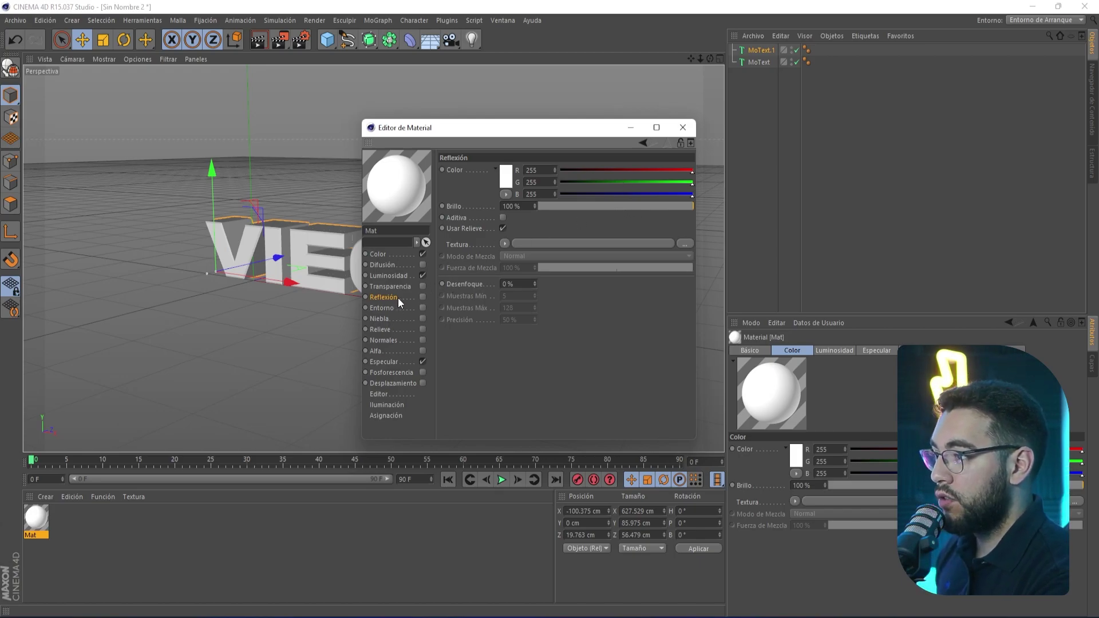
{"action": "left_click", "coordinate": [393, 252]}
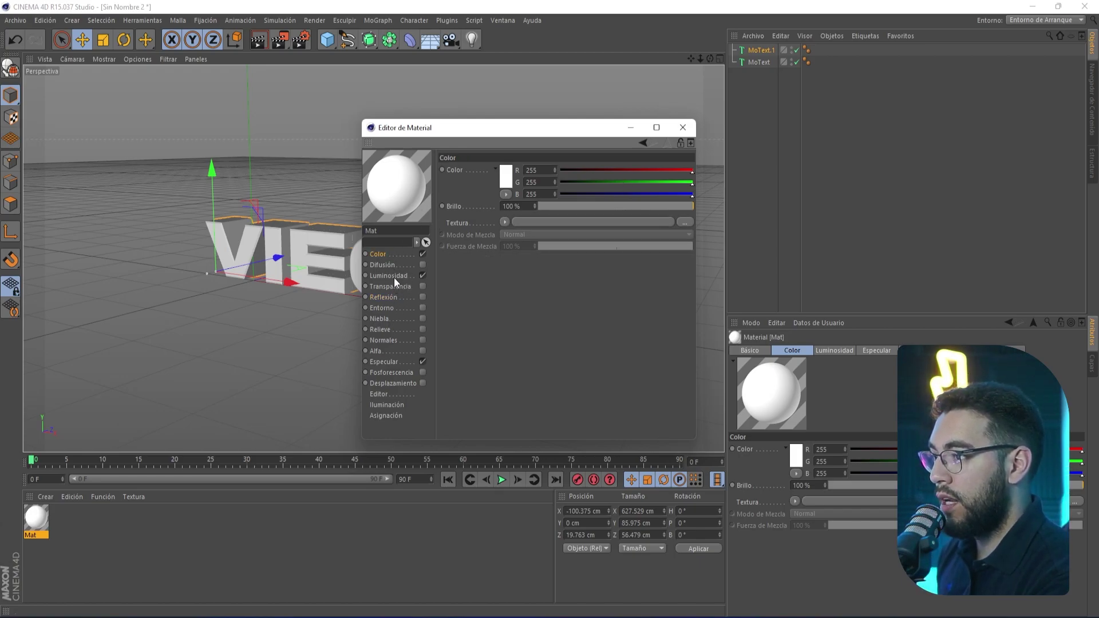
{"action": "left_click", "coordinate": [393, 276]}
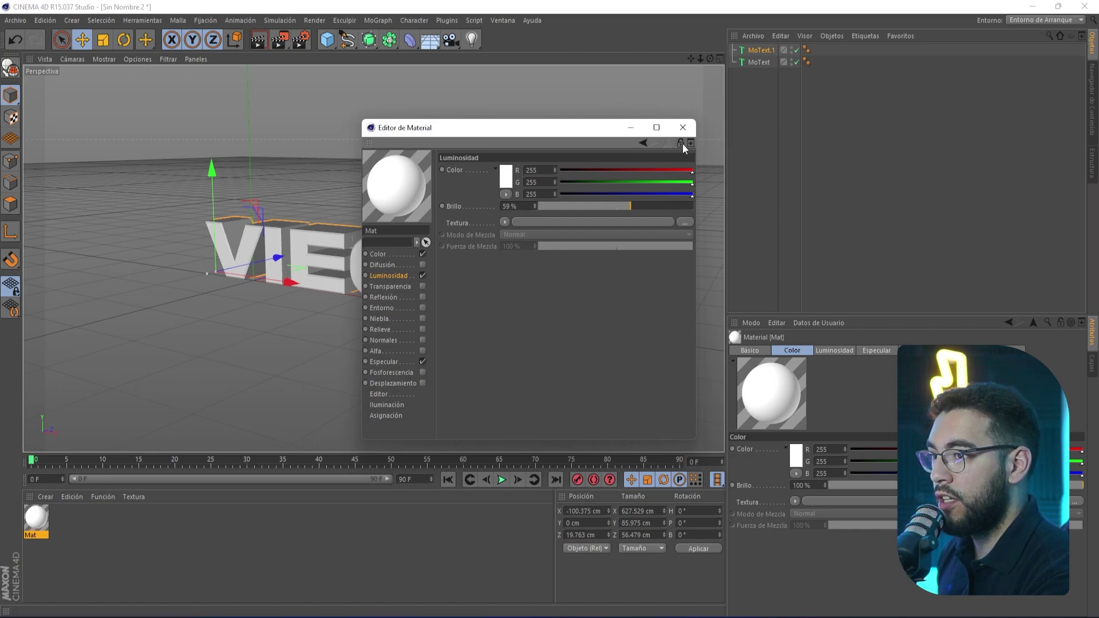
{"action": "left_click", "coordinate": [683, 127]}
- Apply the white Mat material to both MoText and MoText.1
{"action": "left_click_drag", "start_coordinate": [87, 475], "coordinate": [241, 272]}
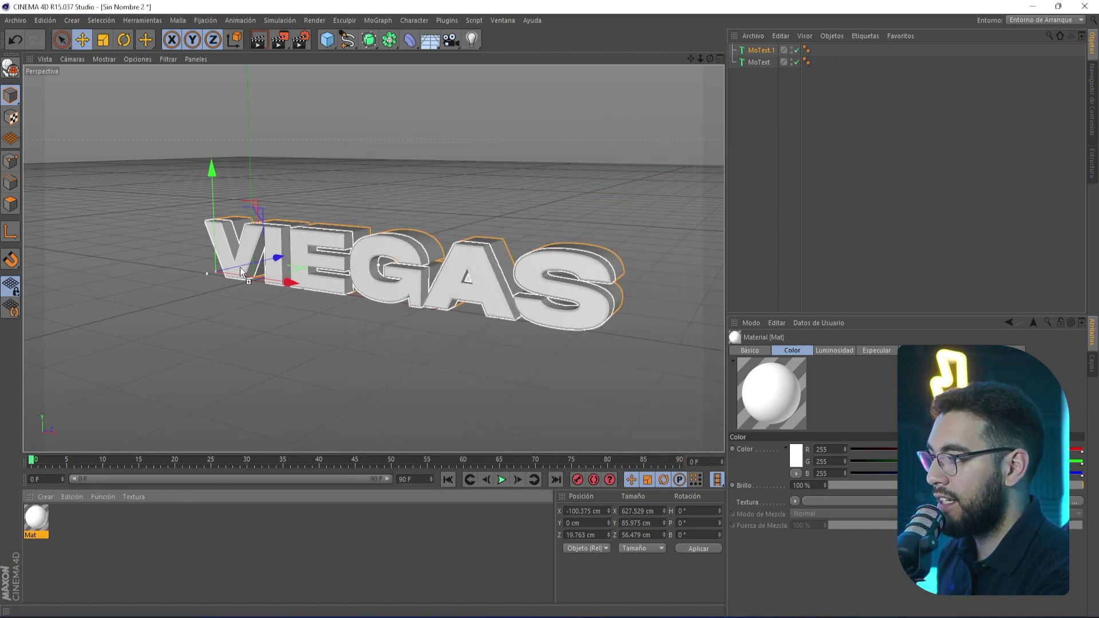
{"action": "left_click_drag", "start_coordinate": [339, 281], "coordinate": [241, 266]}
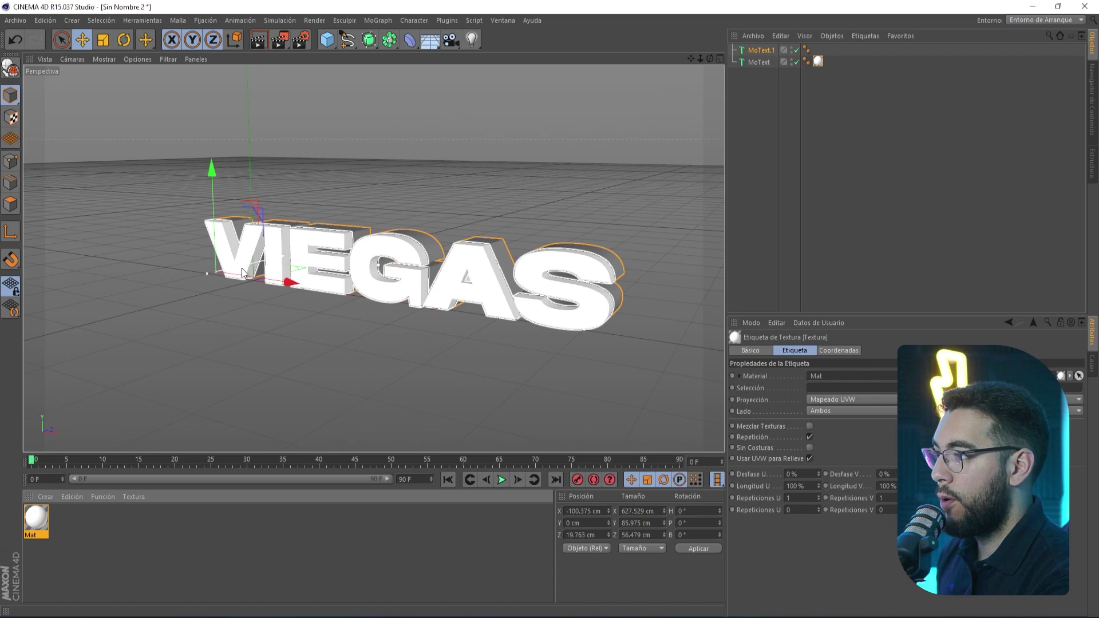
{"action": "left_click_drag", "start_coordinate": [710, 58], "coordinate": [711, 69]}
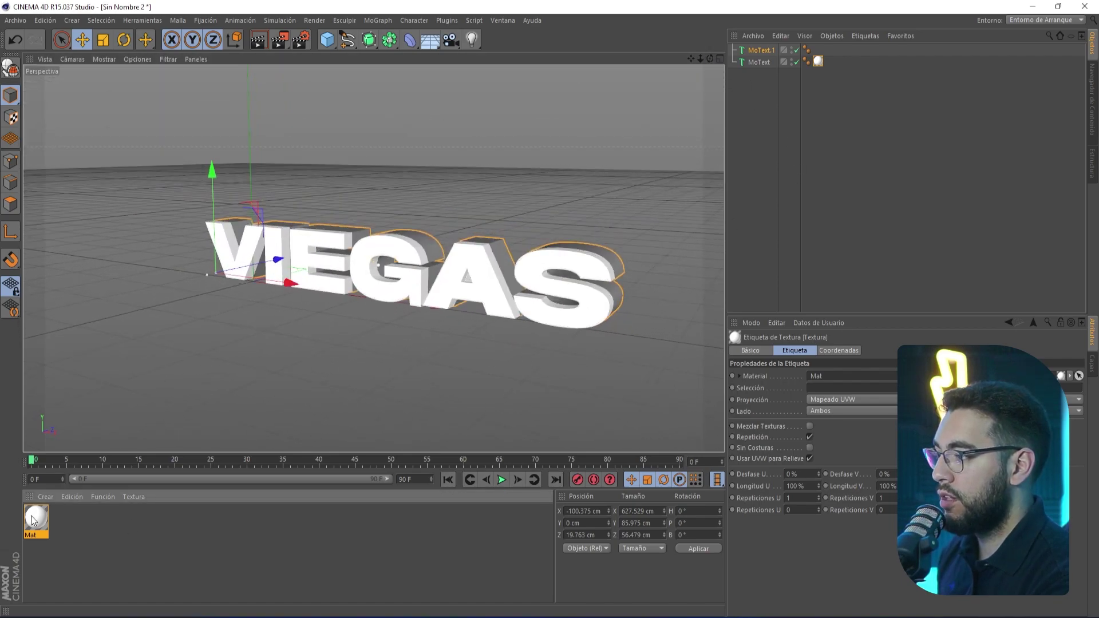
{"action": "left_click_drag", "start_coordinate": [35, 518], "coordinate": [684, 217]}
{"action": "left_click_drag", "start_coordinate": [766, 51], "coordinate": [766, 51]}
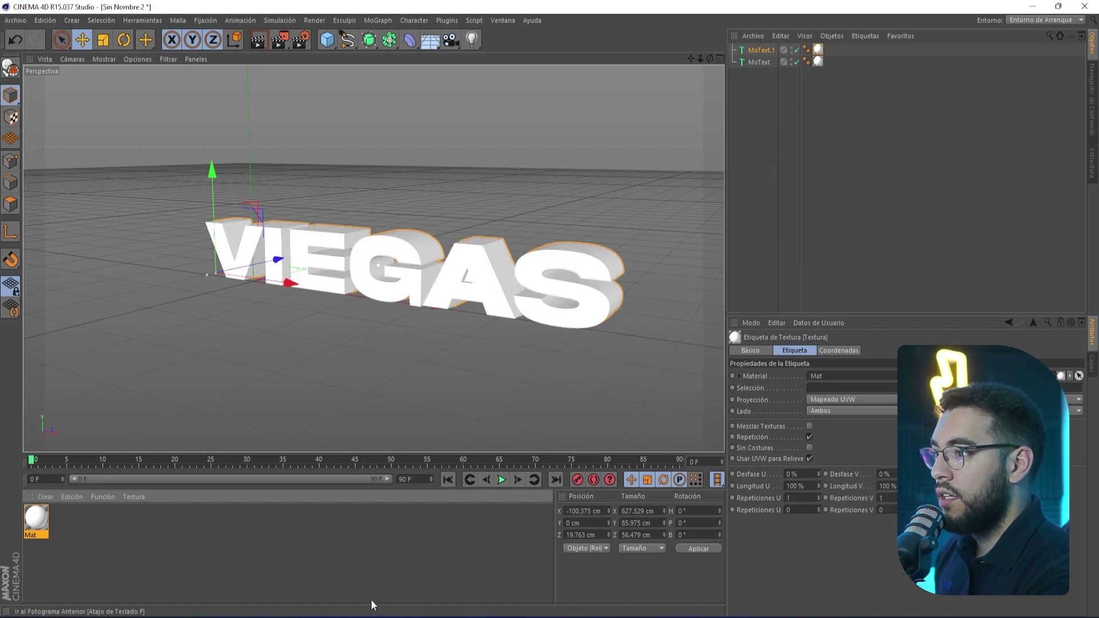
- Create a second material, Mat.1, and open its editor
{"action": "left_click", "coordinate": [348, 558]}
{"action": "double_click", "coordinate": [204, 545]}
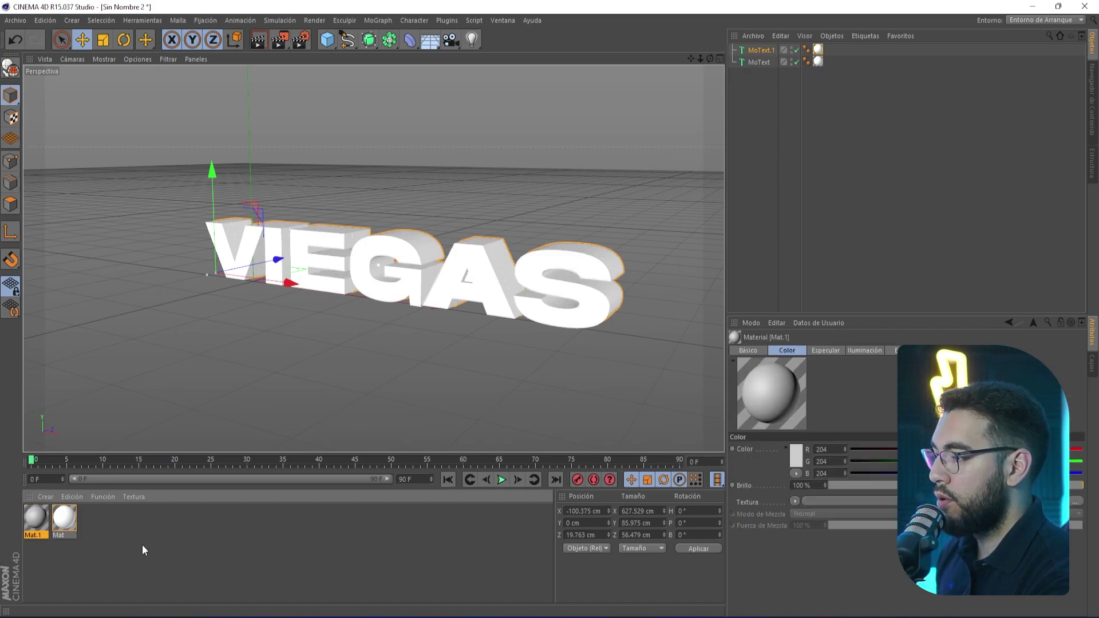
{"action": "double_click", "coordinate": [33, 519]}
- Set Mat.1's colour to blue, RGB 0/174/255
{"action": "left_click_drag", "start_coordinate": [263, 83], "coordinate": [128, 118]}
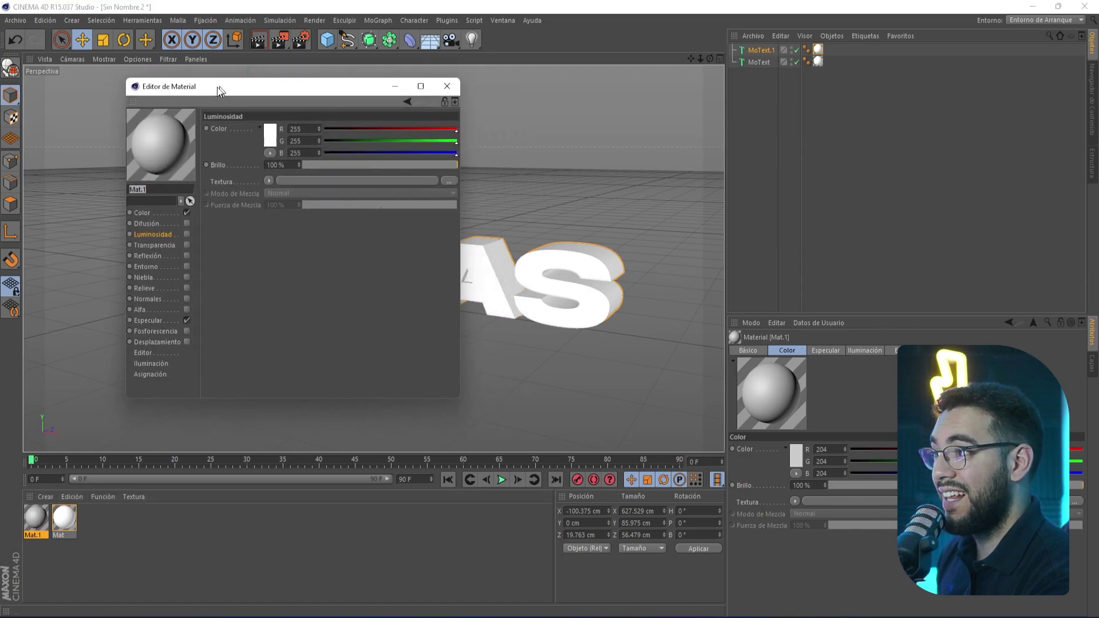
{"action": "left_click", "coordinate": [56, 244]}
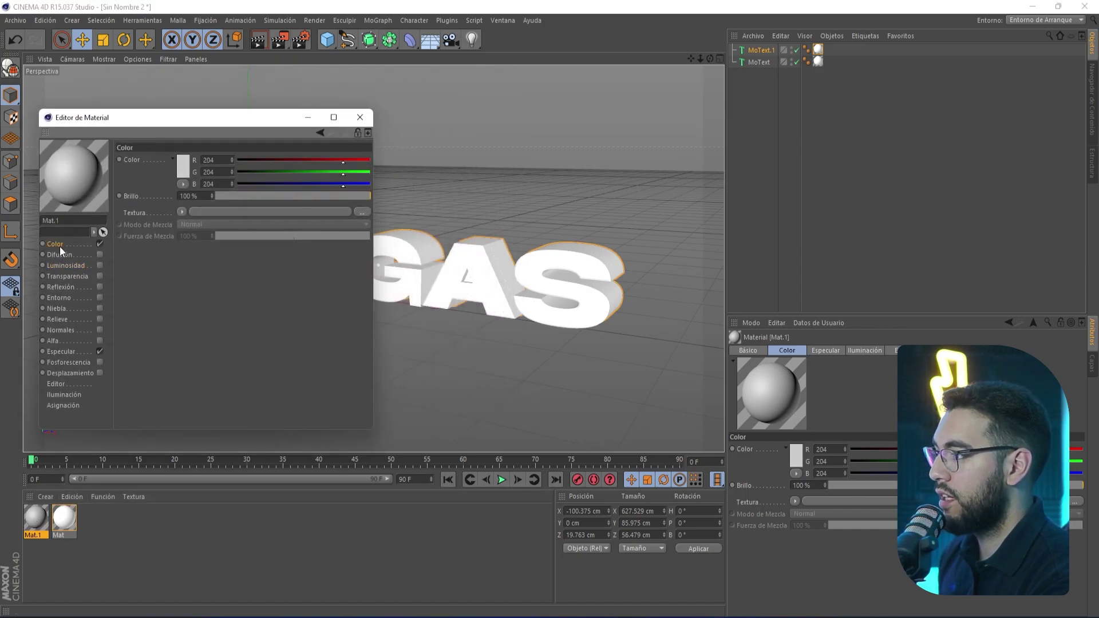
{"action": "left_click", "coordinate": [182, 166]}
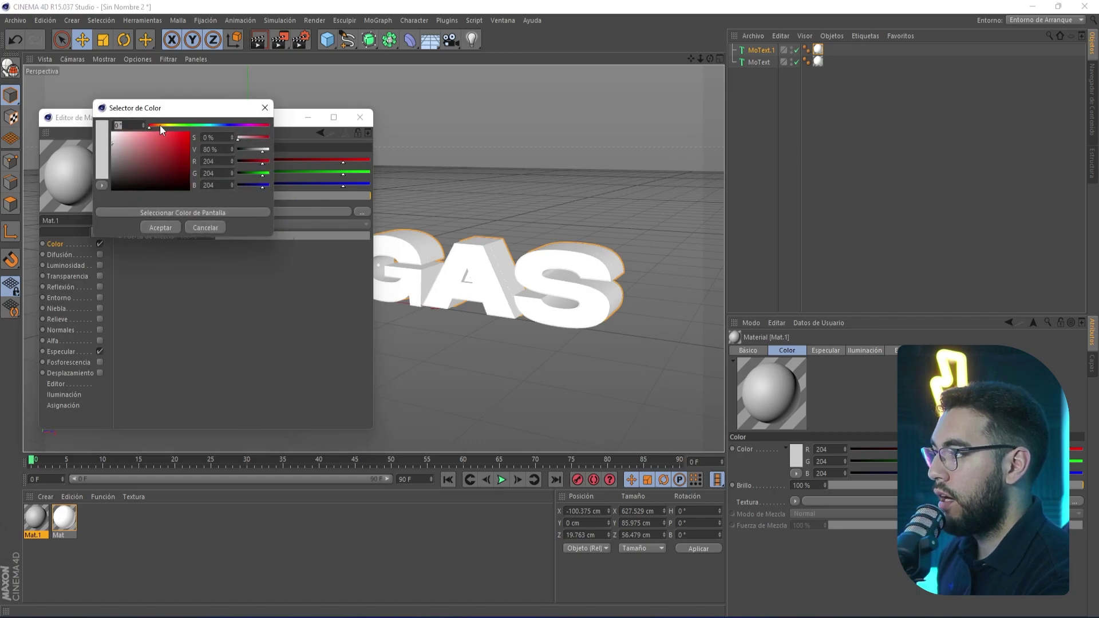
{"action": "left_click_drag", "start_coordinate": [160, 125], "coordinate": [215, 125]}
{"action": "left_click", "coordinate": [189, 133]}
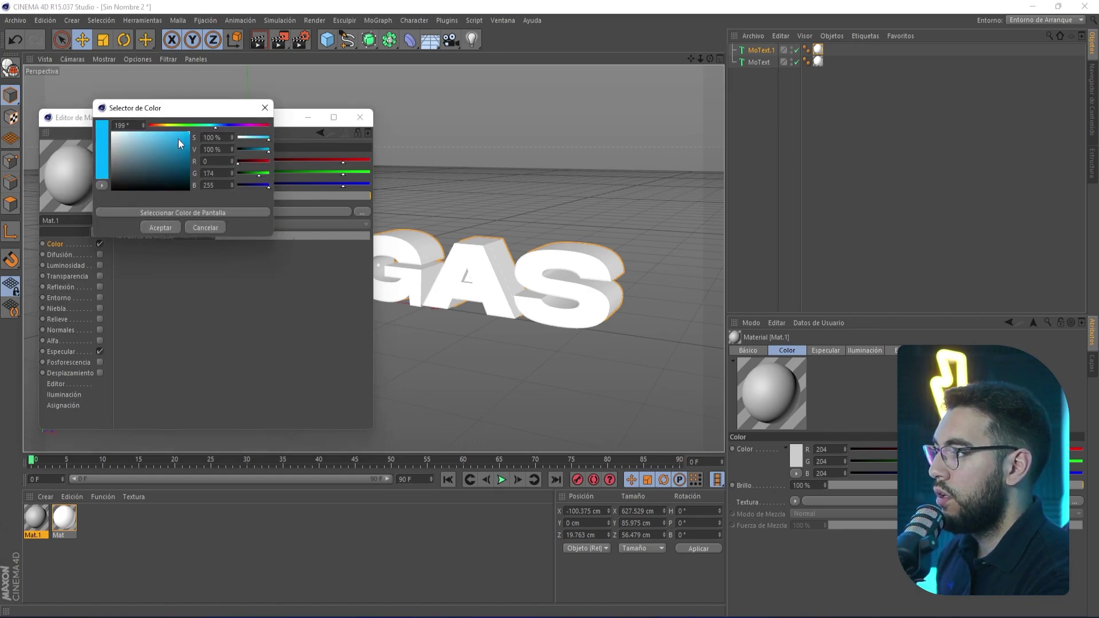
{"action": "left_click", "coordinate": [161, 228]}
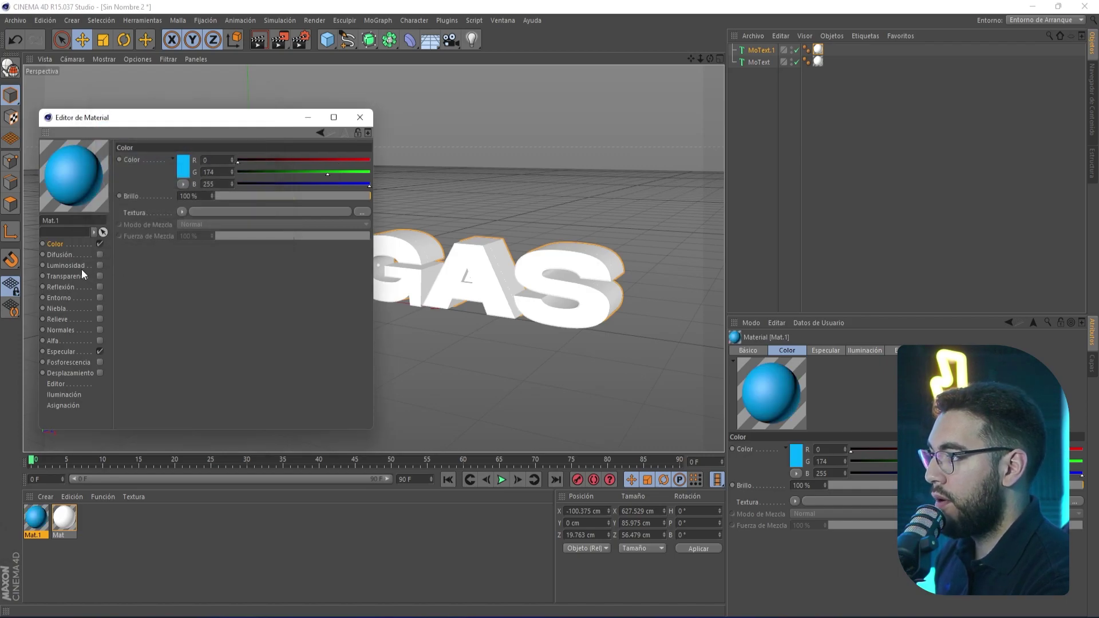
- Enable Reflexión and lower its strength to about 14%
{"action": "left_click", "coordinate": [84, 287]}
{"action": "left_click", "coordinate": [99, 286]}
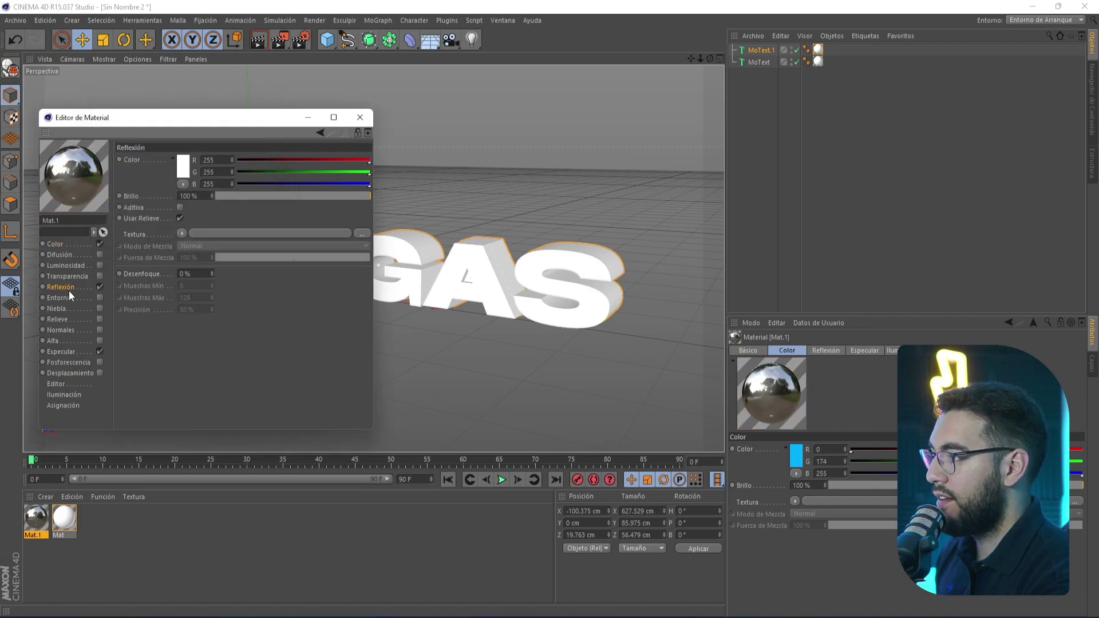
{"action": "left_click_drag", "start_coordinate": [286, 196], "coordinate": [238, 197]}
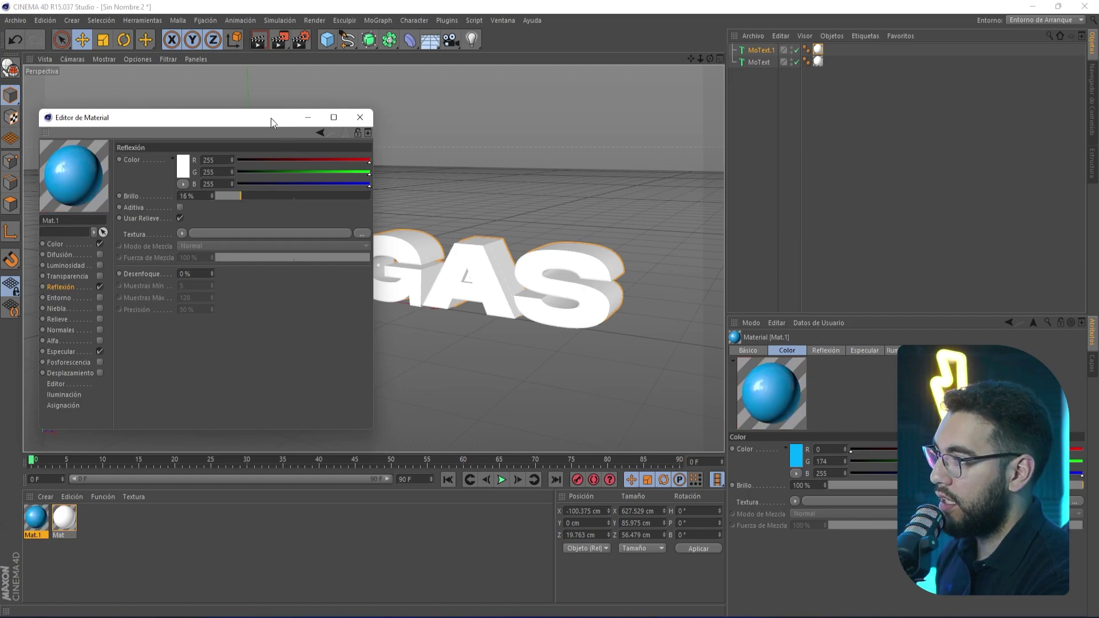
{"action": "left_click_drag", "start_coordinate": [270, 118], "coordinate": [377, 142]}
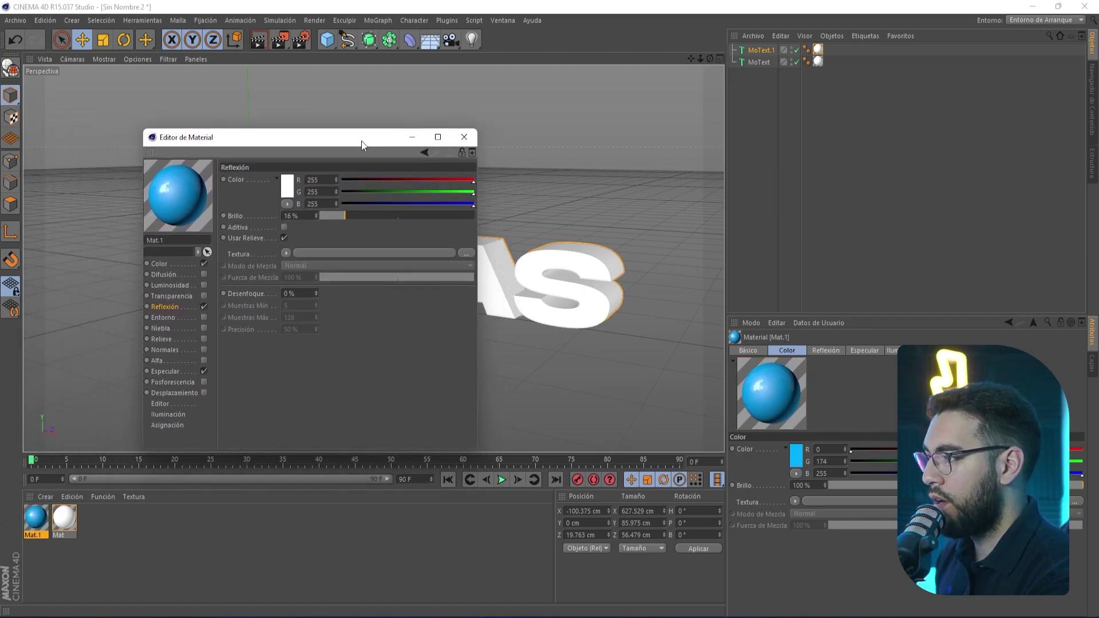
- Give Mat.1 a cyan Luminosidad at 76% brightness and show the Colour texture options
{"action": "left_click", "coordinate": [179, 286]}
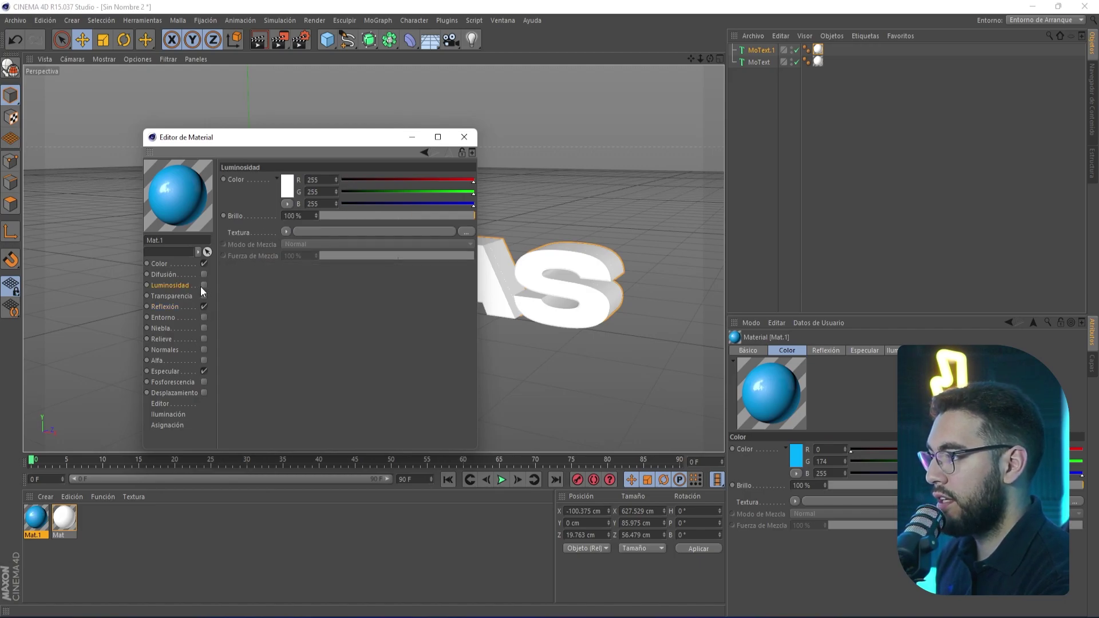
{"action": "left_click", "coordinate": [287, 186]}
{"action": "left_click", "coordinate": [296, 153]}
{"action": "left_click", "coordinate": [321, 147]}
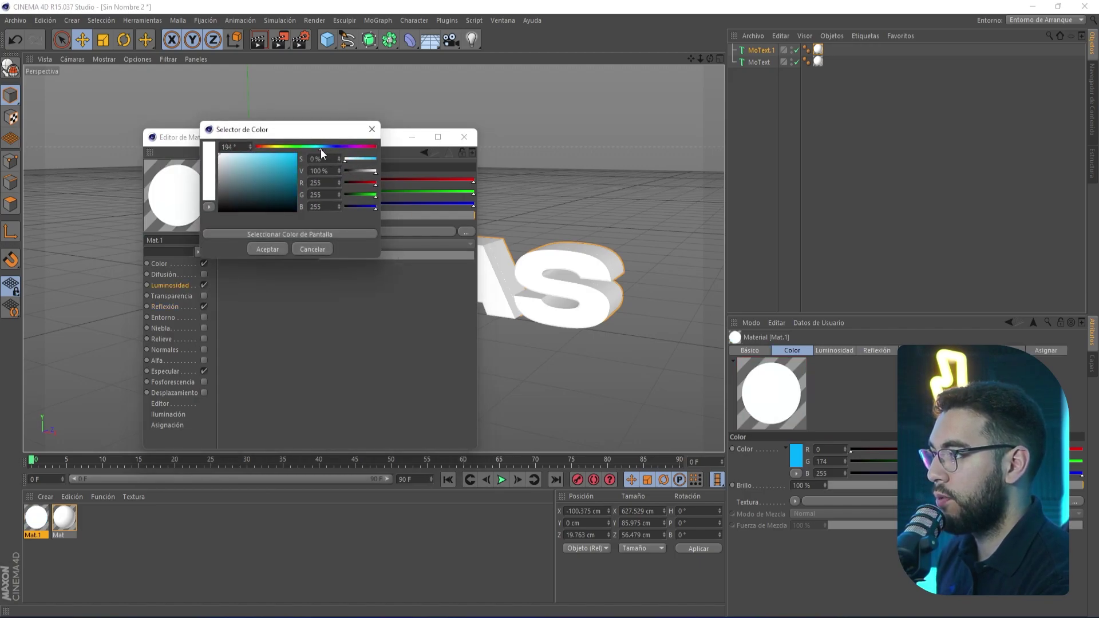
{"action": "left_click", "coordinate": [266, 249]}
{"action": "left_click", "coordinate": [437, 216]}
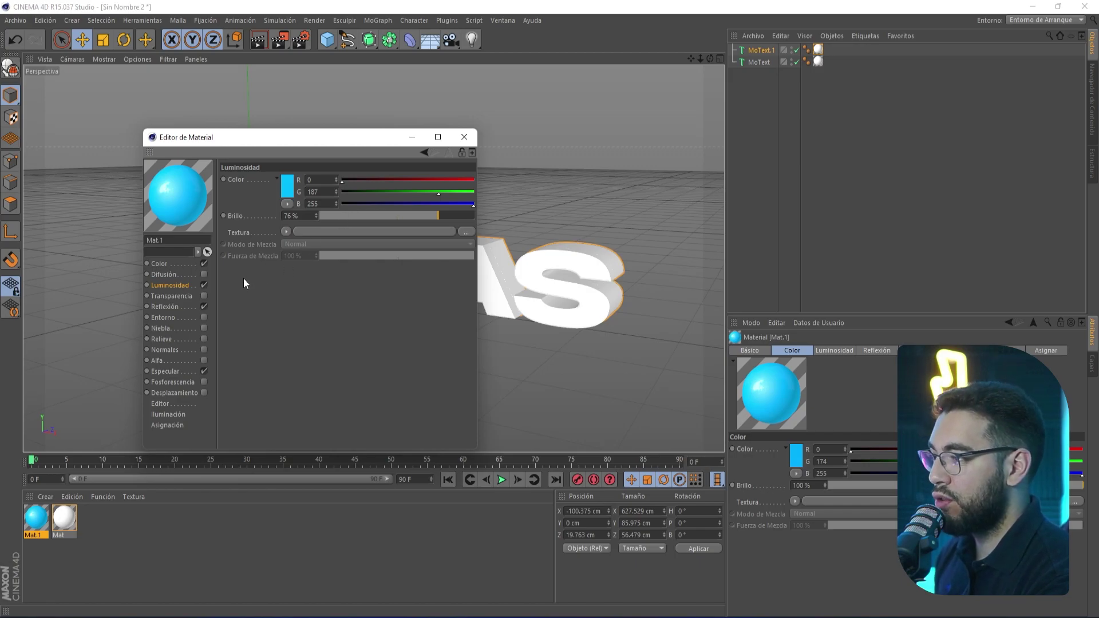
{"action": "left_click", "coordinate": [172, 265]}
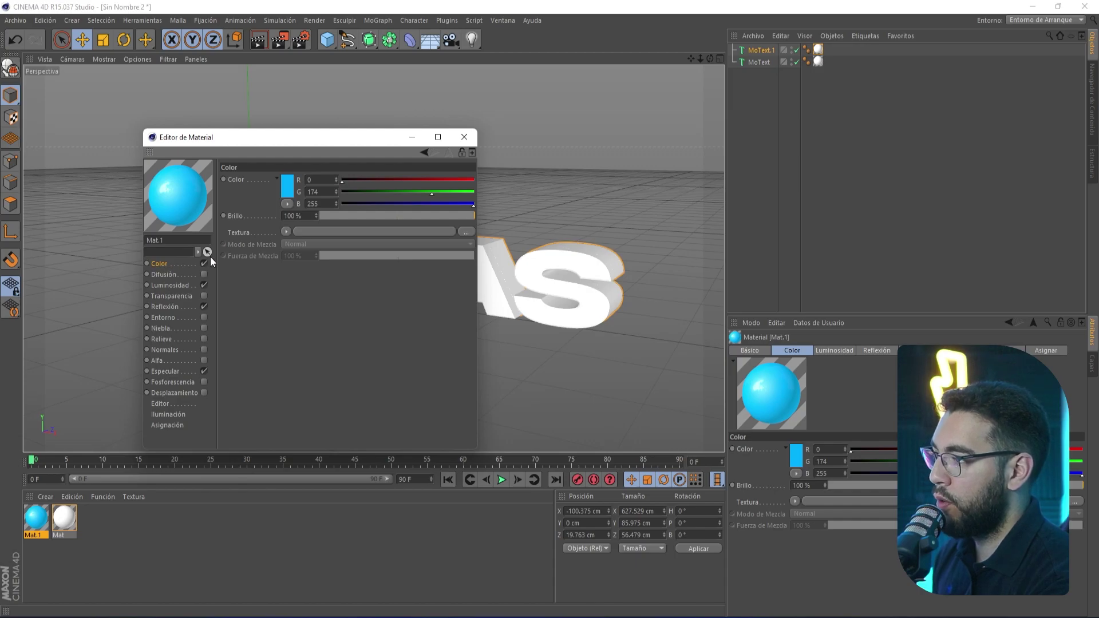
{"action": "left_click", "coordinate": [287, 232]}
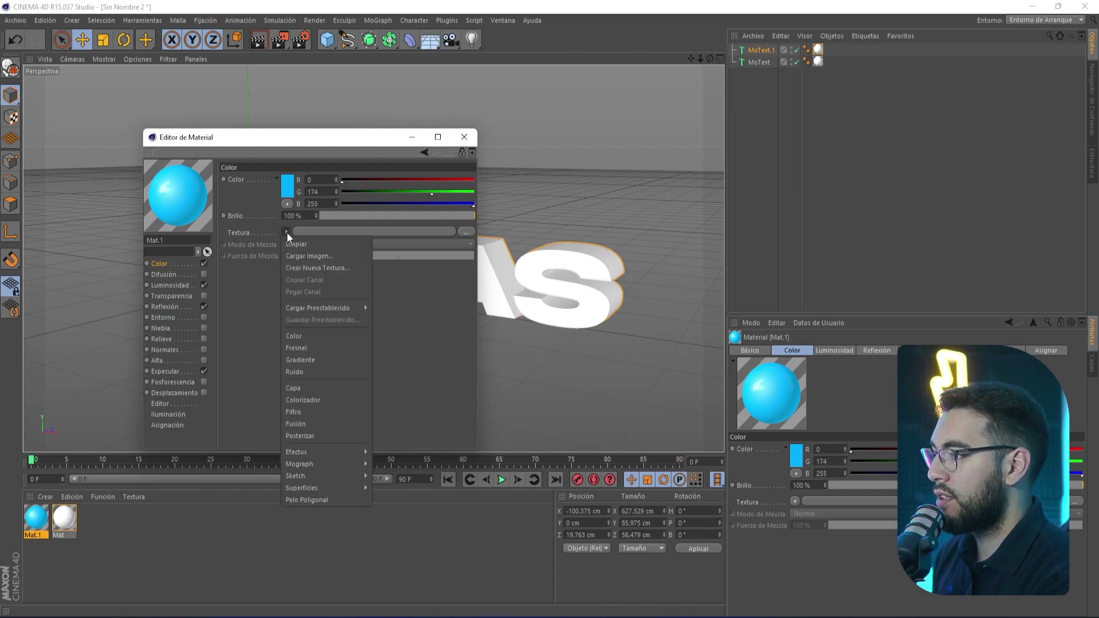
{"action": "mouse_move", "coordinate": [302, 488]}
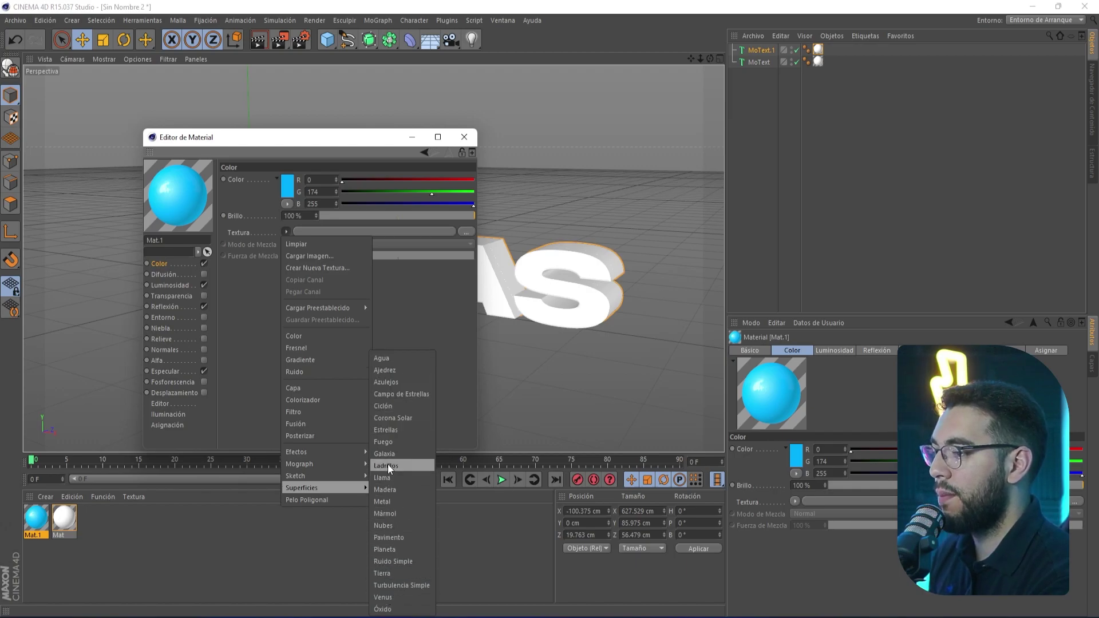
{"action": "left_click", "coordinate": [417, 317]}
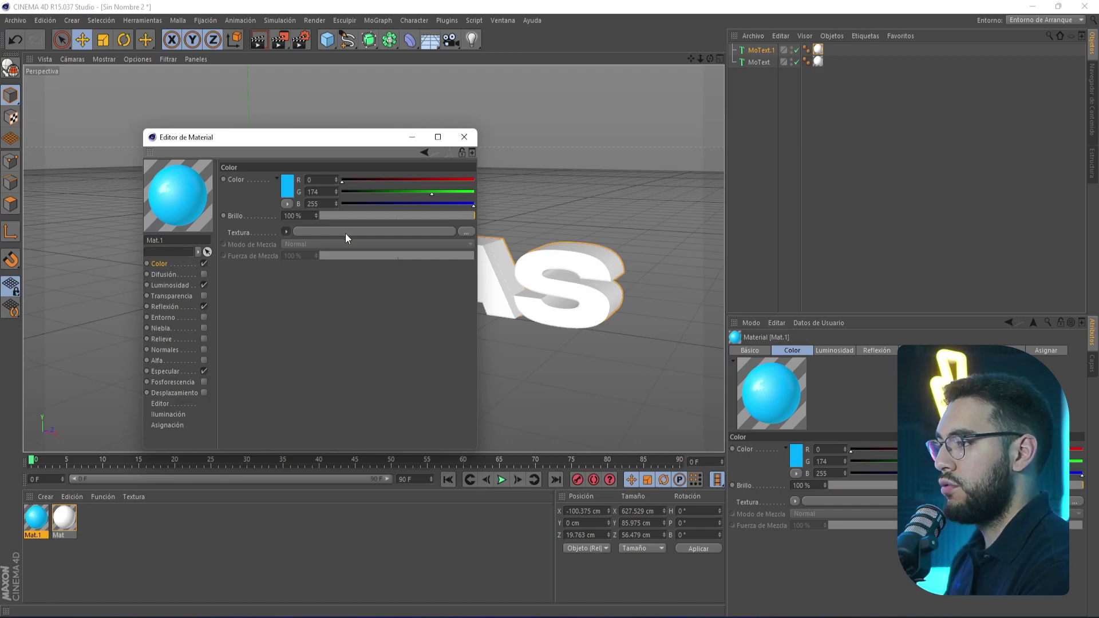
{"action": "left_click", "coordinate": [345, 233]}
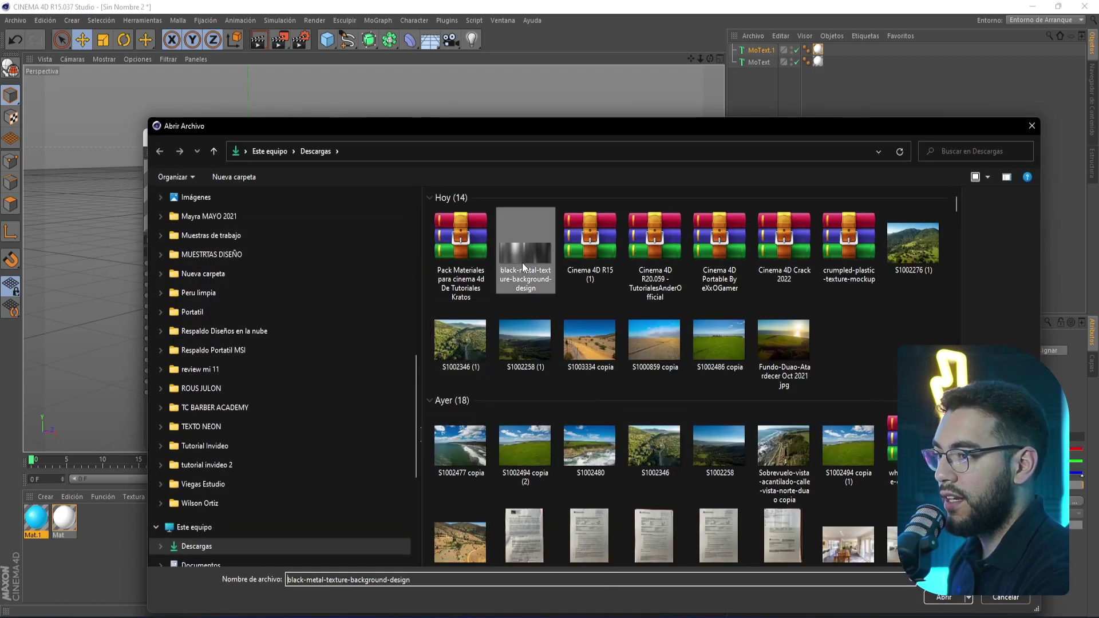
{"action": "double_click", "coordinate": [522, 262]}
{"action": "left_click", "coordinate": [589, 354]}
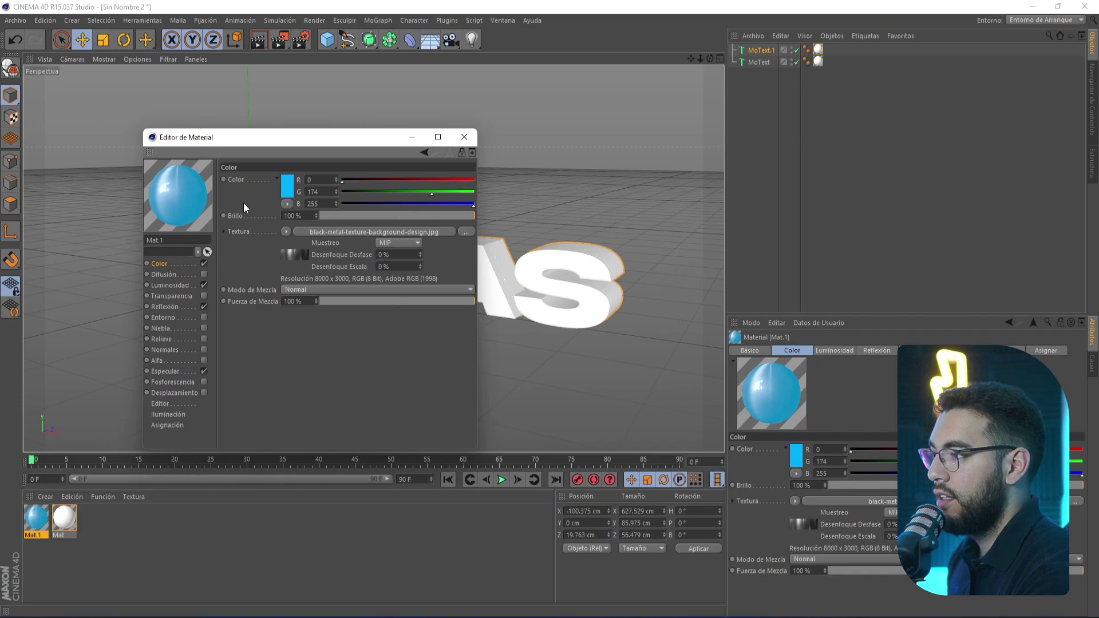
{"action": "left_click_drag", "start_coordinate": [243, 145], "coordinate": [284, 178]}
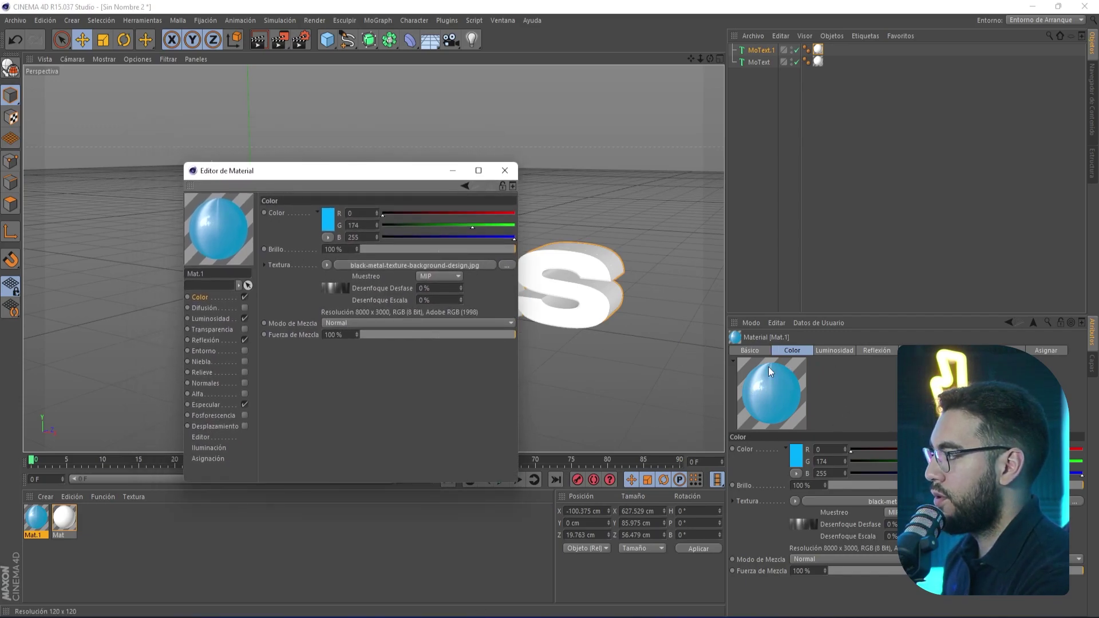
{"action": "left_click", "coordinate": [327, 265]}
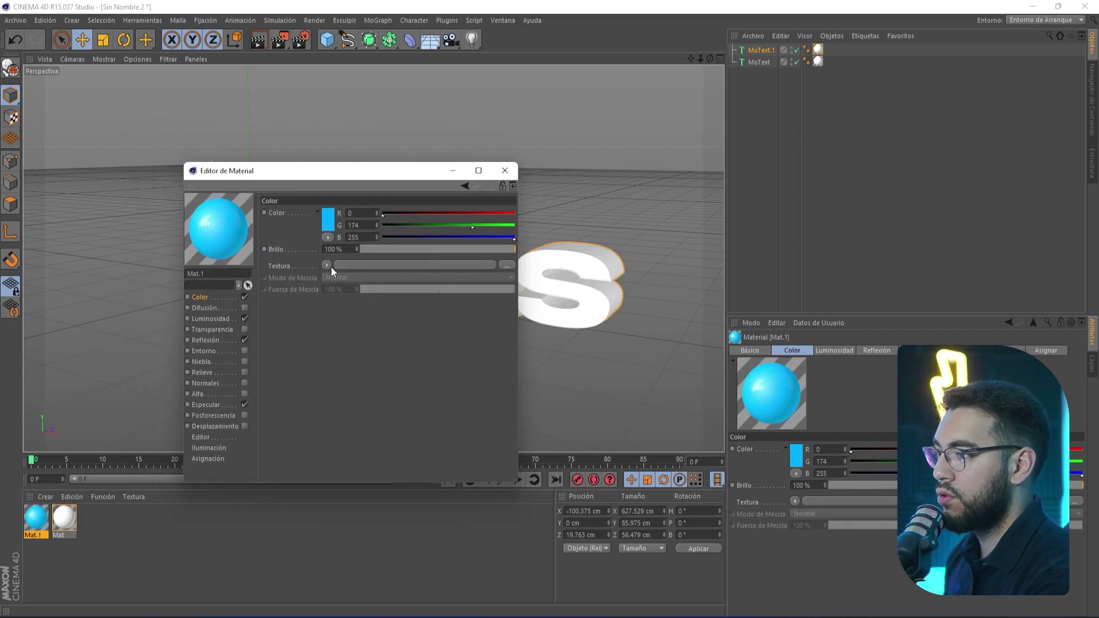
- Use the Metal surface shader as Mat.1's colour texture
{"action": "left_click", "coordinate": [325, 264]}
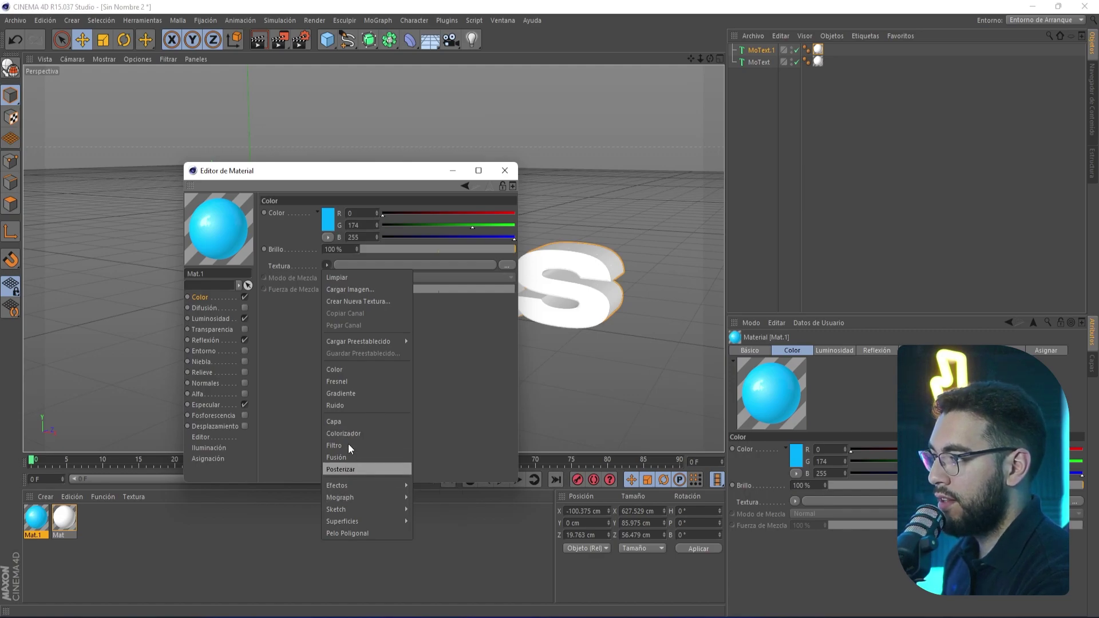
{"action": "mouse_move", "coordinate": [342, 521]}
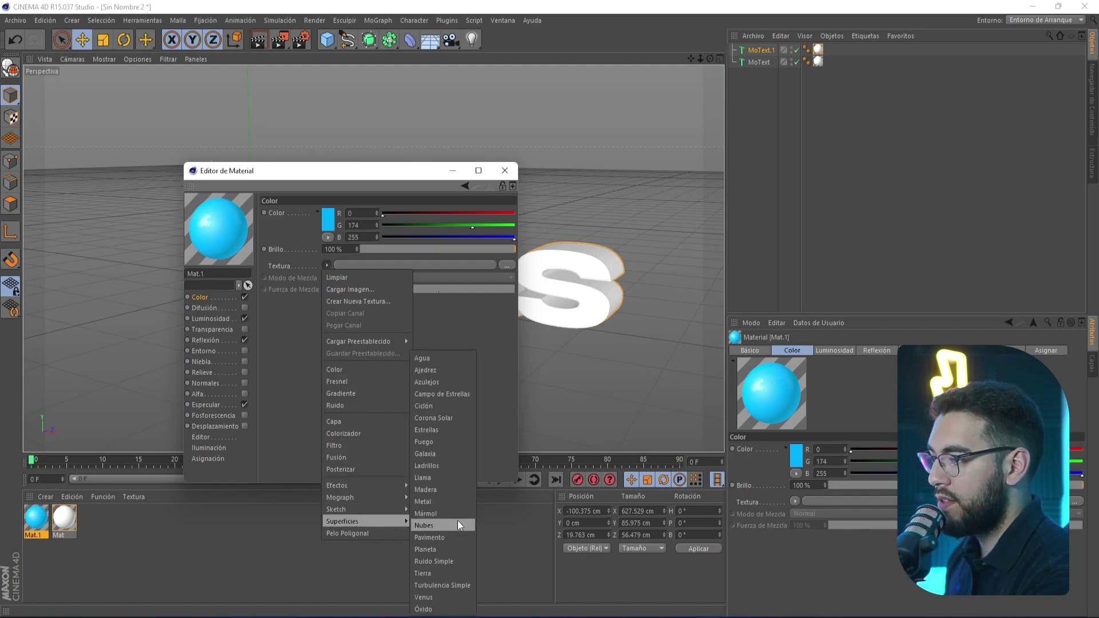
{"action": "left_click", "coordinate": [448, 502]}
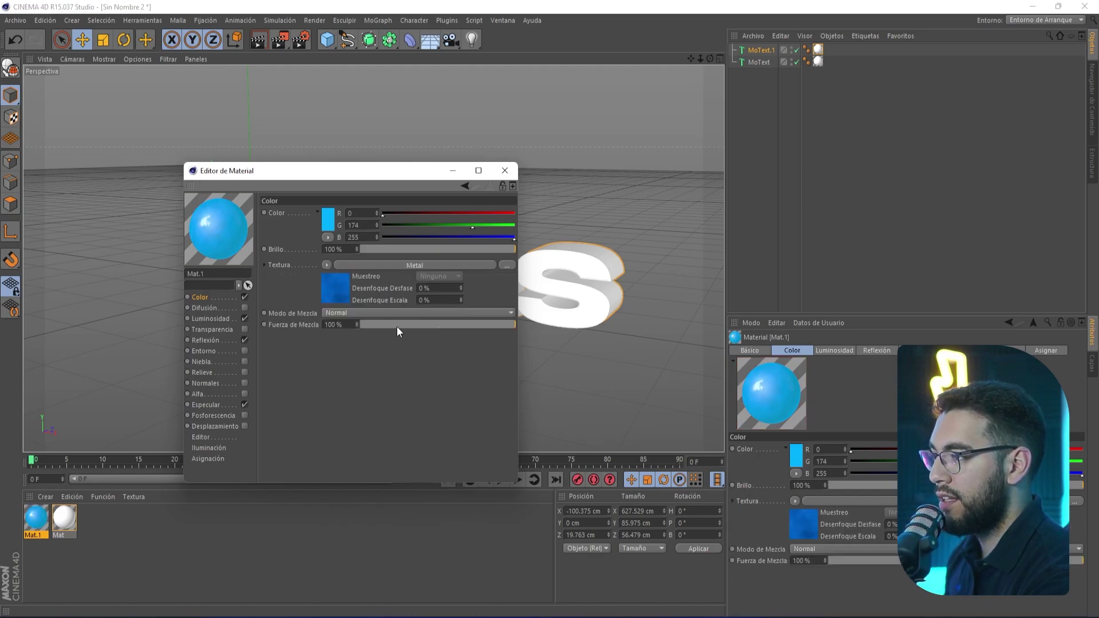
{"action": "left_click", "coordinate": [329, 284]}
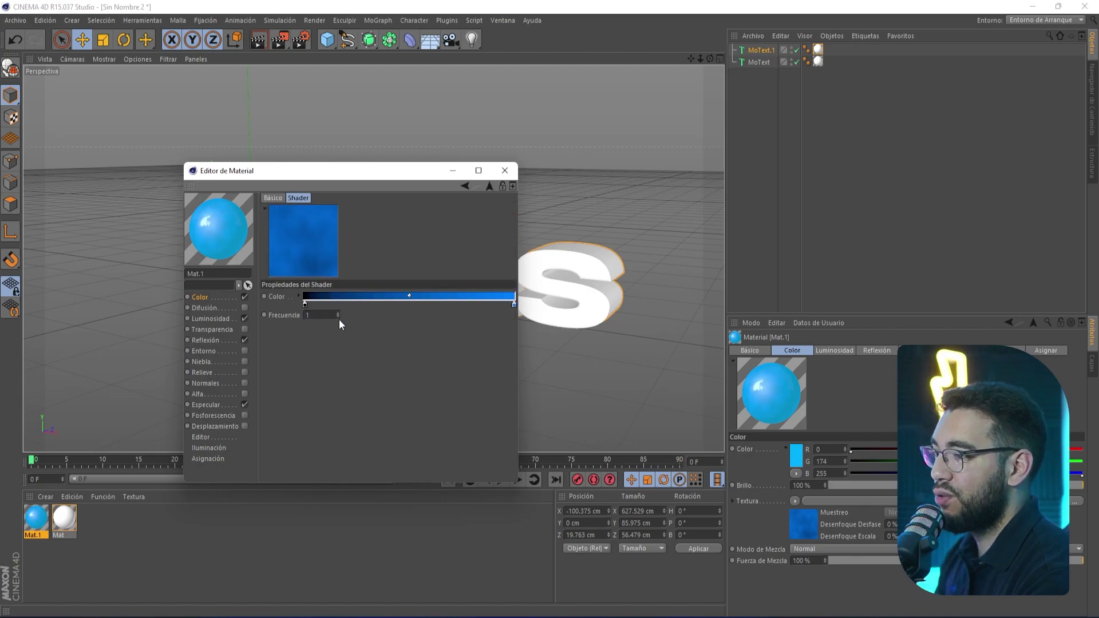
- Make the Metal gradient's right end lighter blue and set Frecuencia to 0.22
{"action": "double_click", "coordinate": [514, 305]}
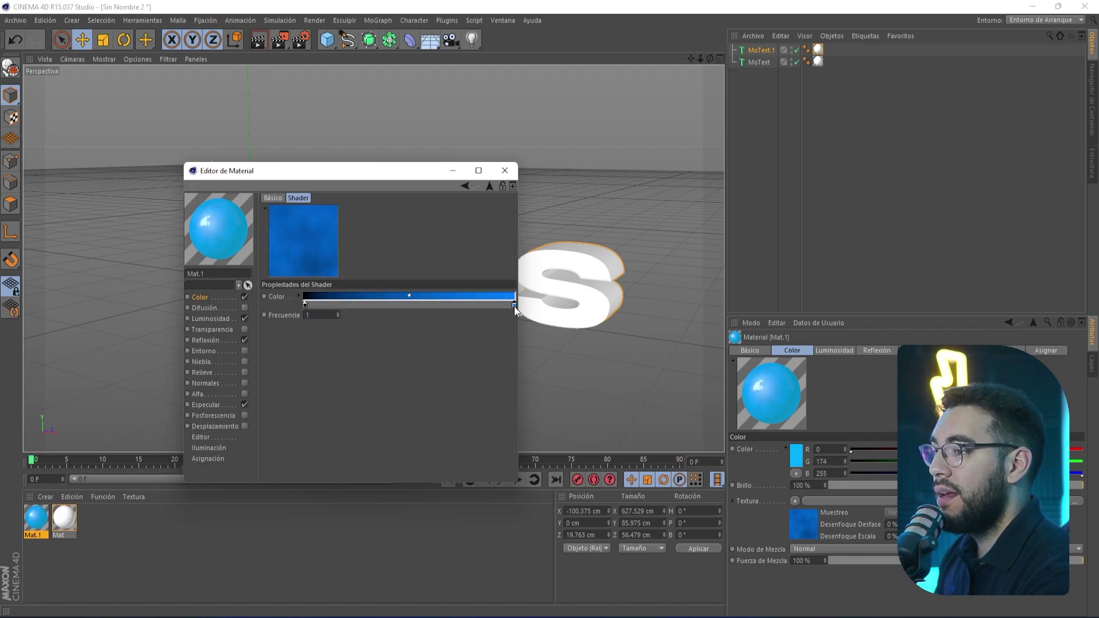
{"action": "left_click_drag", "start_coordinate": [551, 262], "coordinate": [546, 249]}
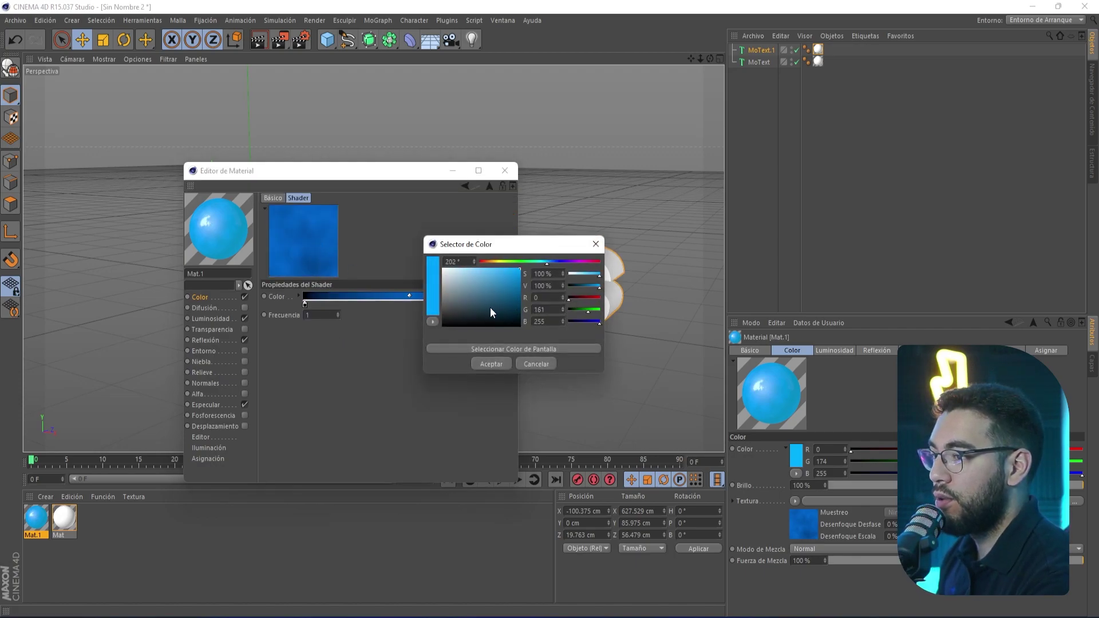
{"action": "left_click", "coordinate": [485, 365]}
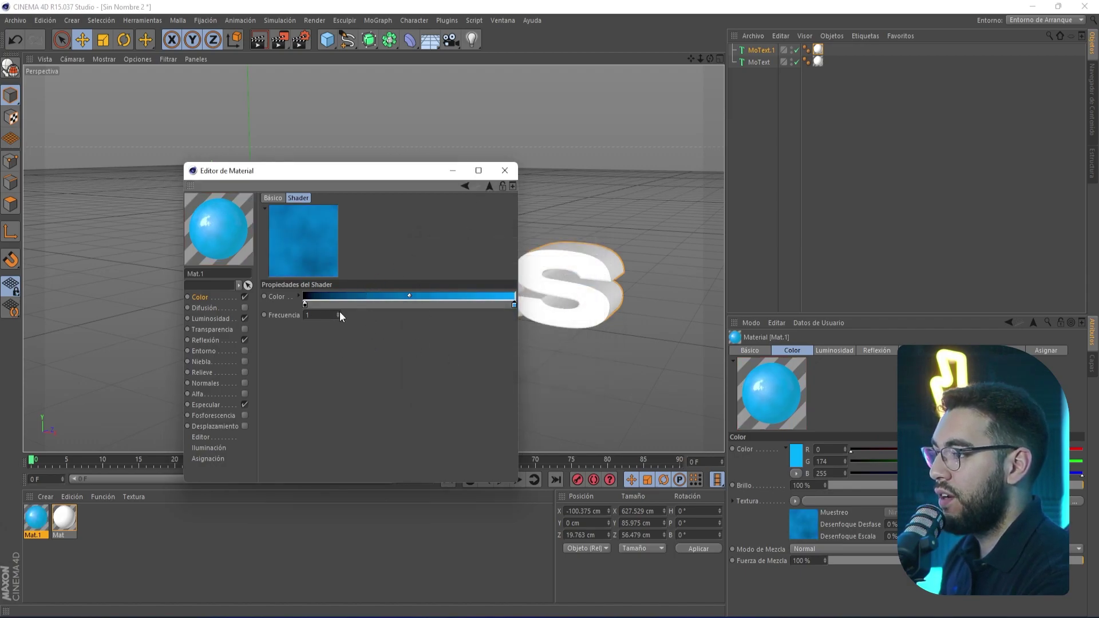
{"action": "left_click_drag", "start_coordinate": [337, 312], "coordinate": [339, 310]}
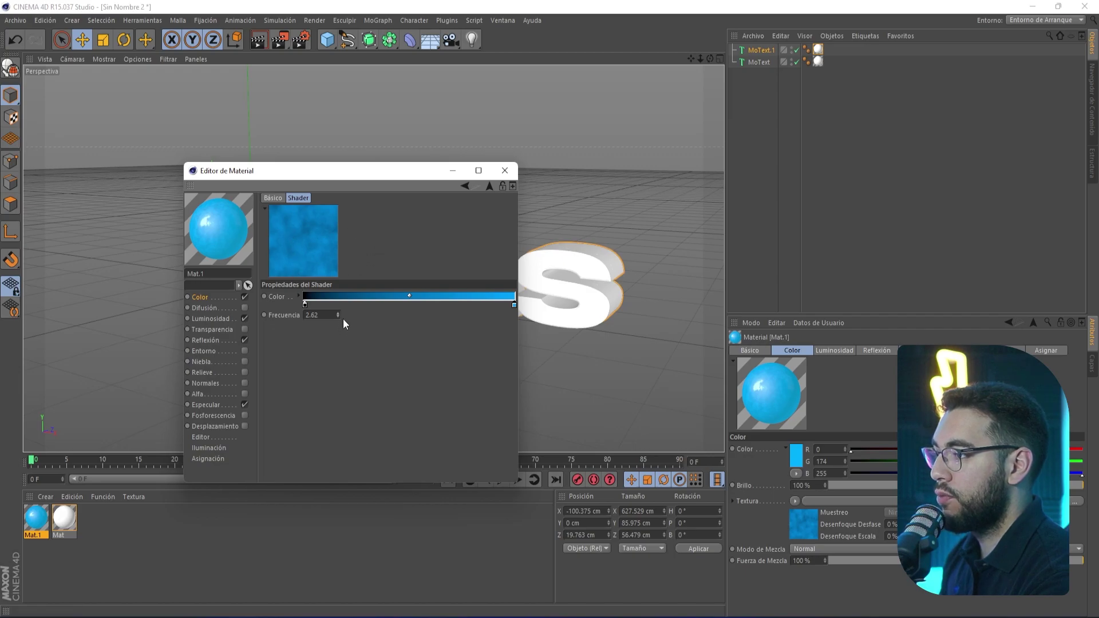
{"action": "left_click_drag", "start_coordinate": [339, 313], "coordinate": [339, 312]}
- Apply Mat.1 to MoText.1 and move it to Z 31.102 cm behind the white text
{"action": "left_click", "coordinate": [504, 170]}
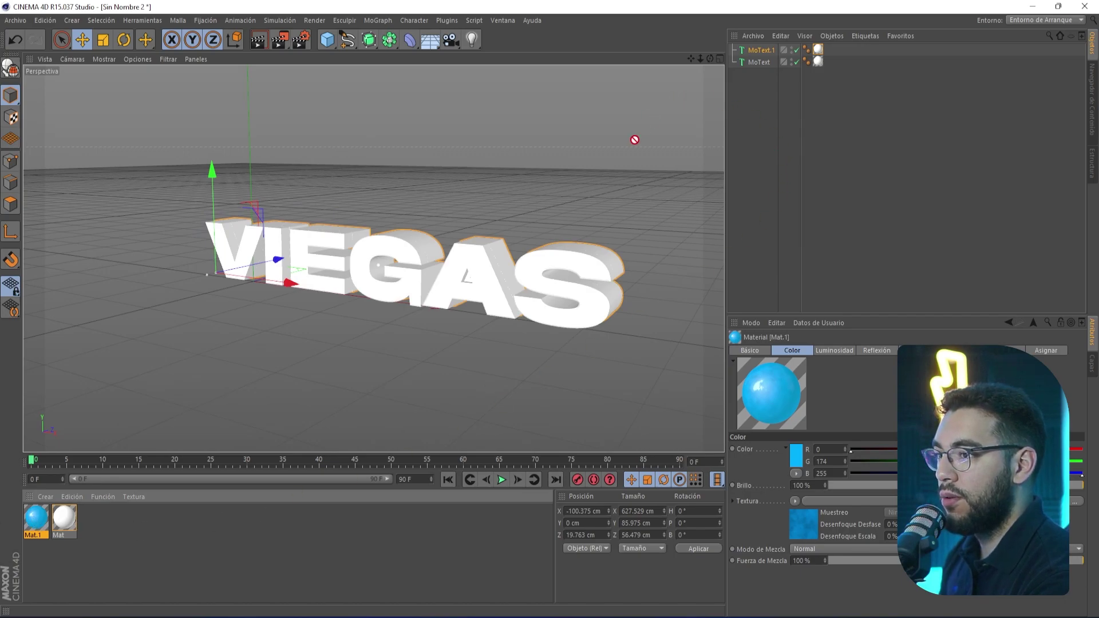
{"action": "left_click_drag", "start_coordinate": [635, 139], "coordinate": [592, 244]}
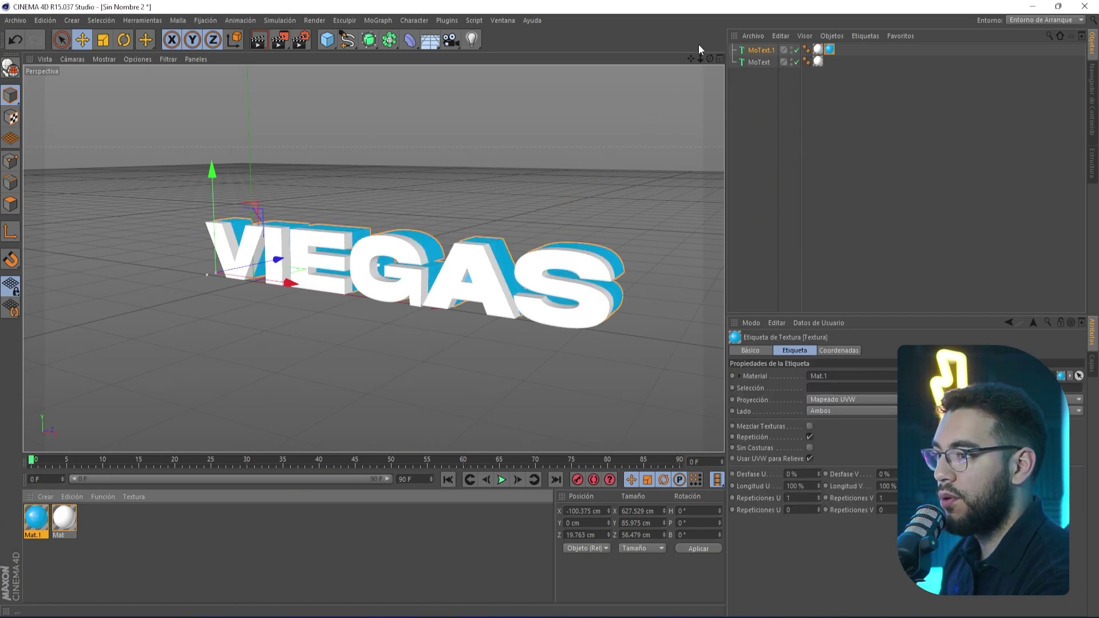
{"action": "left_click_drag", "start_coordinate": [710, 58], "coordinate": [658, 69]}
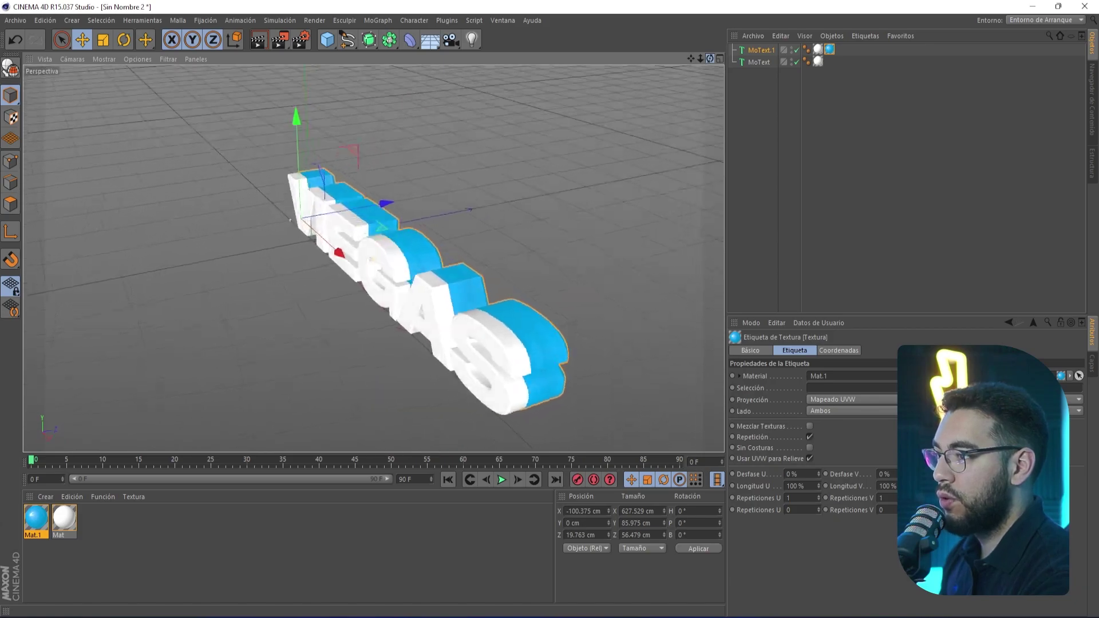
{"action": "left_click_drag", "start_coordinate": [352, 213], "coordinate": [342, 221]}
{"action": "left_click_drag", "start_coordinate": [690, 58], "coordinate": [642, 85]}
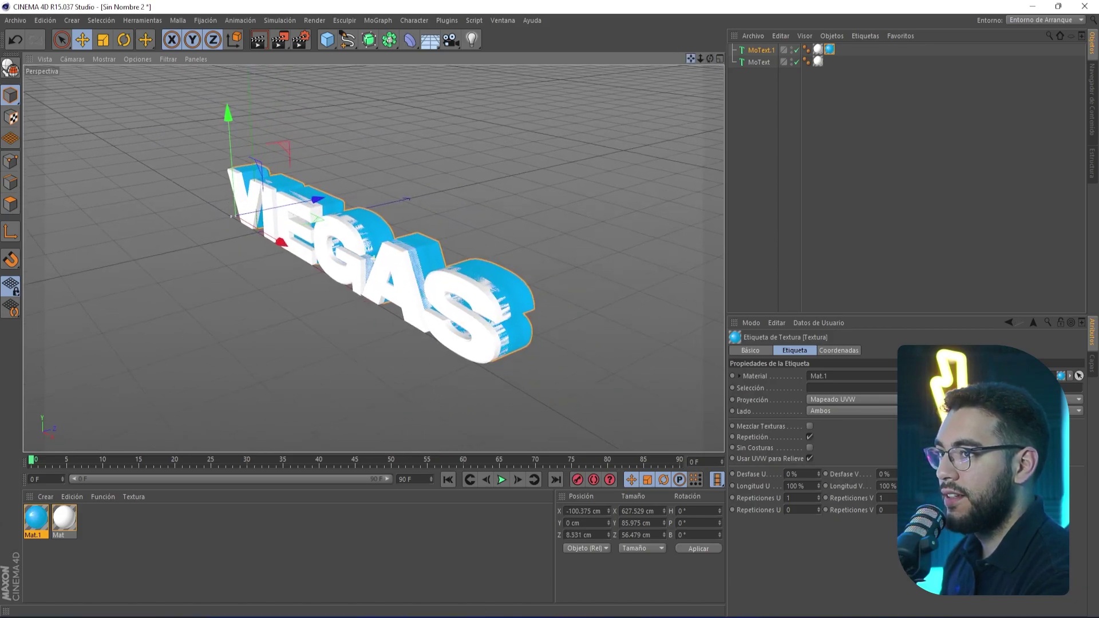
{"action": "left_click_drag", "start_coordinate": [700, 63], "coordinate": [733, 63]}
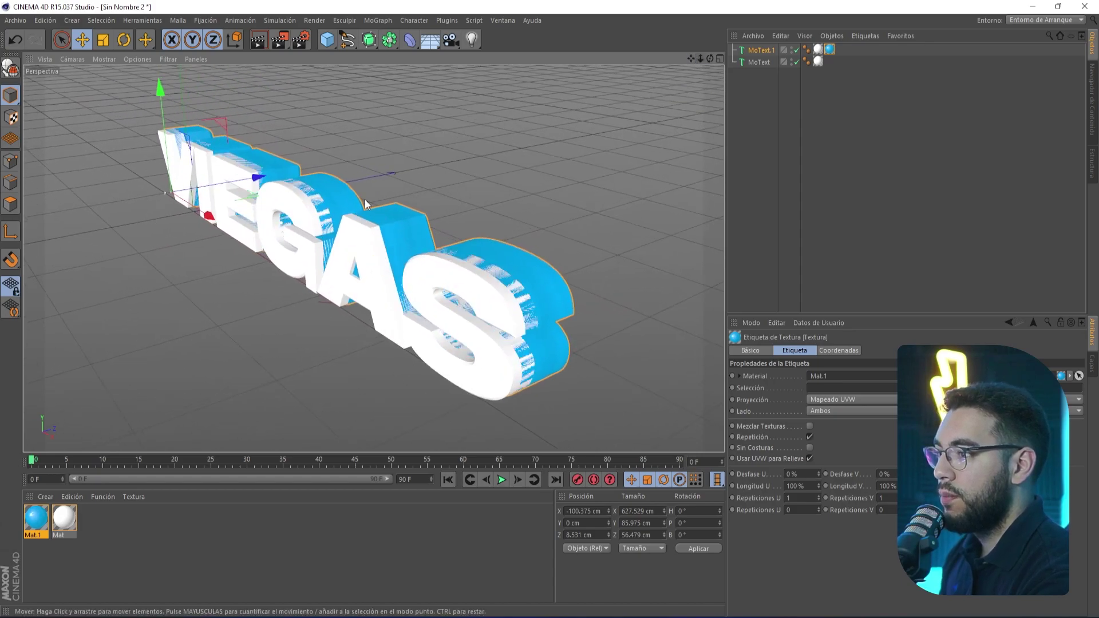
{"action": "left_click_drag", "start_coordinate": [257, 178], "coordinate": [270, 175]}
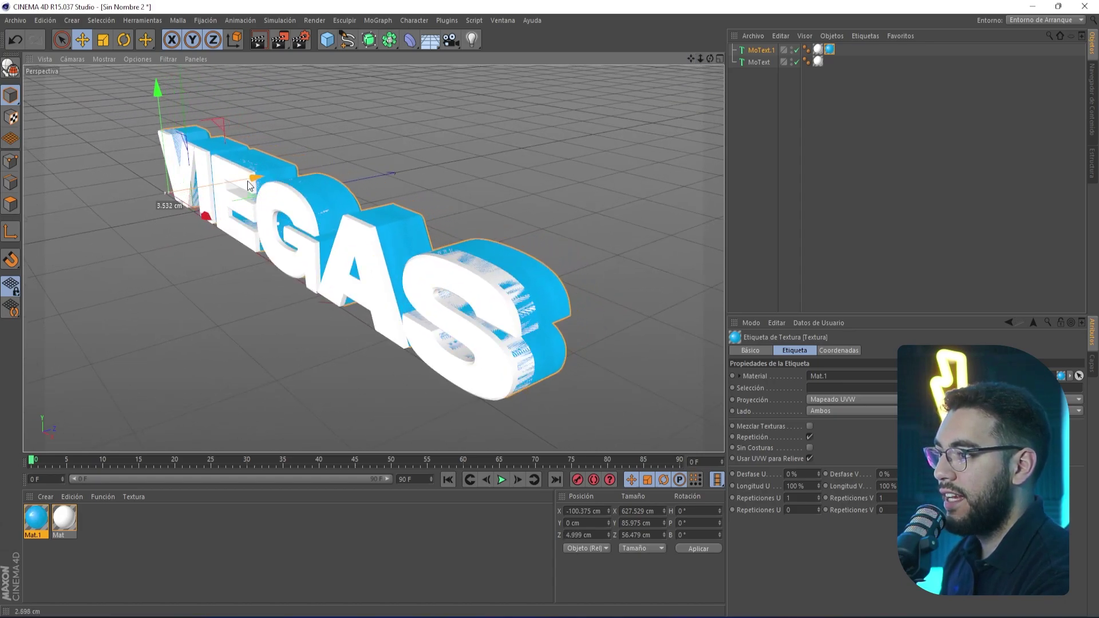
{"action": "left_click", "coordinate": [761, 64]}
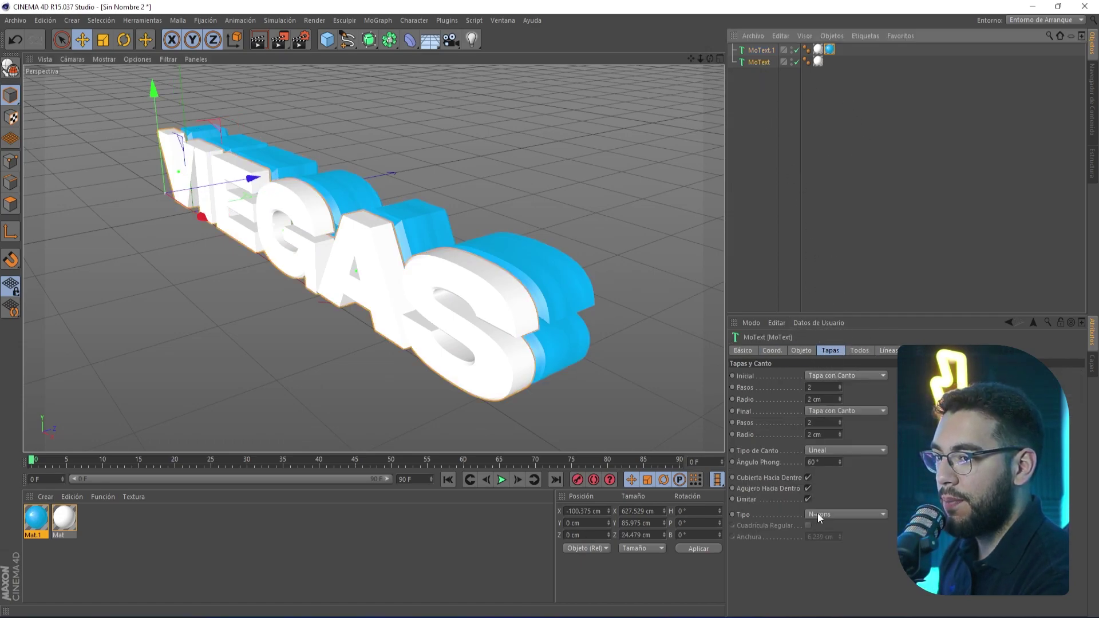
- Move the blue MoText.1 along Z to 14.803 cm
{"action": "left_click", "coordinate": [760, 51]}
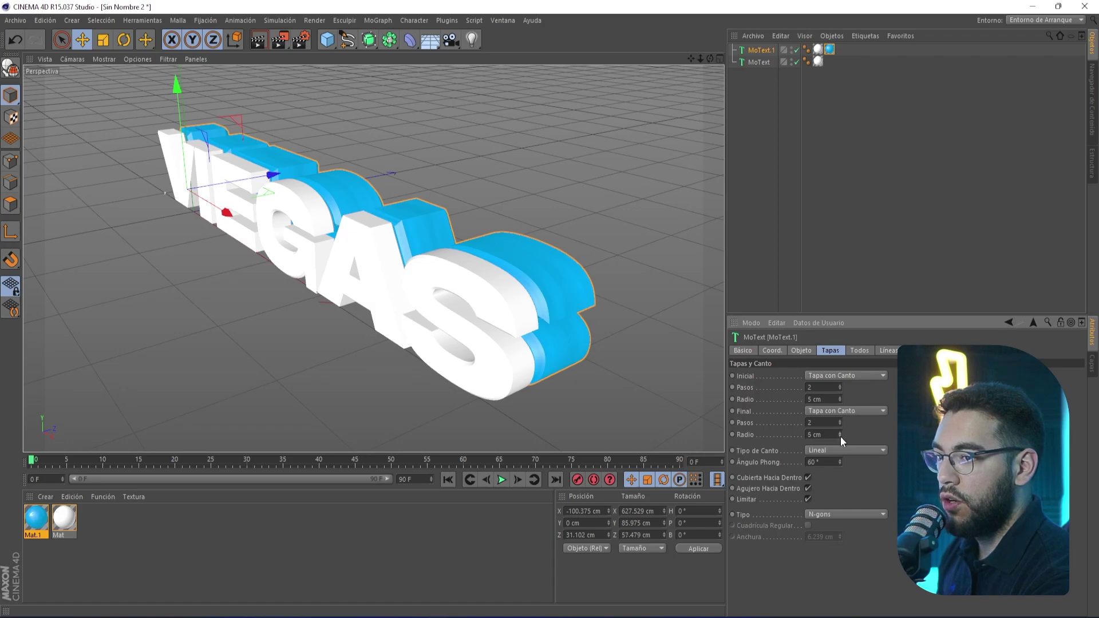
{"action": "mouse_move", "coordinate": [260, 174]}
{"action": "left_mouse_down"}
{"action": "mouse_move", "coordinate": [238, 186]}
{"action": "mouse_move", "coordinate": [252, 179]}
{"action": "left_mouse_up"}
{"action": "mouse_move", "coordinate": [710, 58]}
{"action": "left_mouse_down"}
{"action": "mouse_move", "coordinate": [689, 58]}
{"action": "mouse_move", "coordinate": [707, 60]}
{"action": "left_mouse_up"}
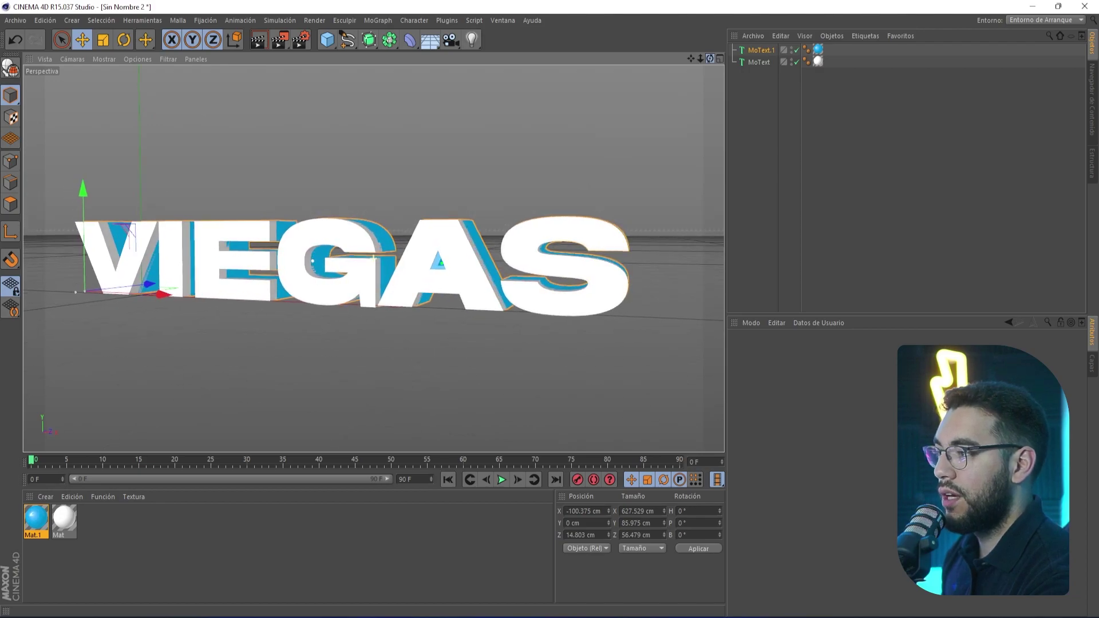
- Render a preview of the VIEGAS text and bring up the light types list
{"action": "left_click", "coordinate": [258, 40]}
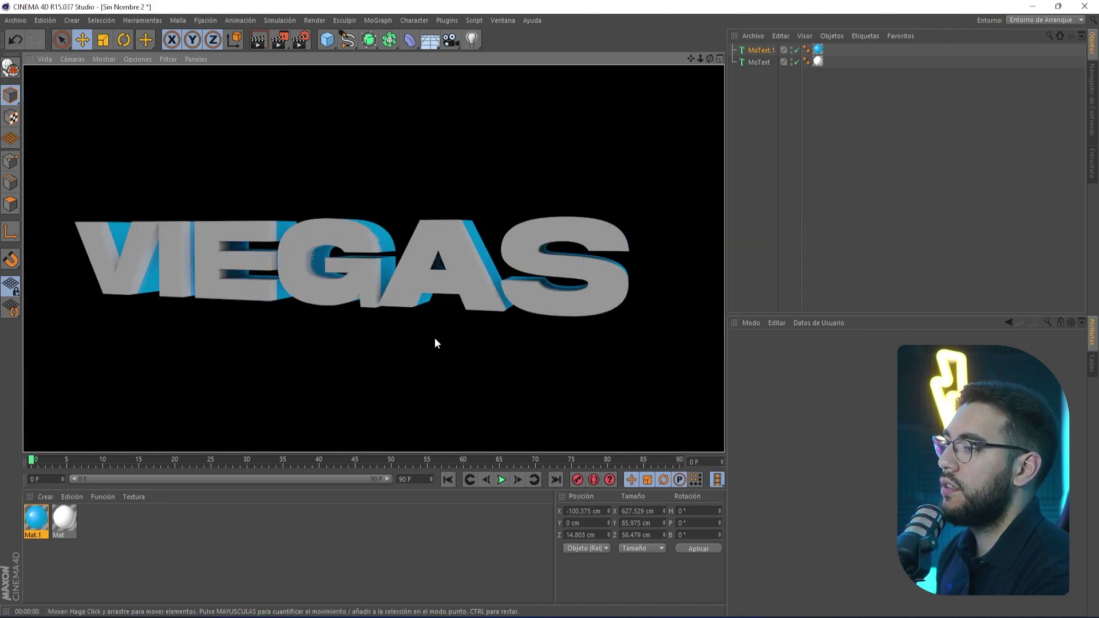
{"action": "left_click", "coordinate": [427, 373]}
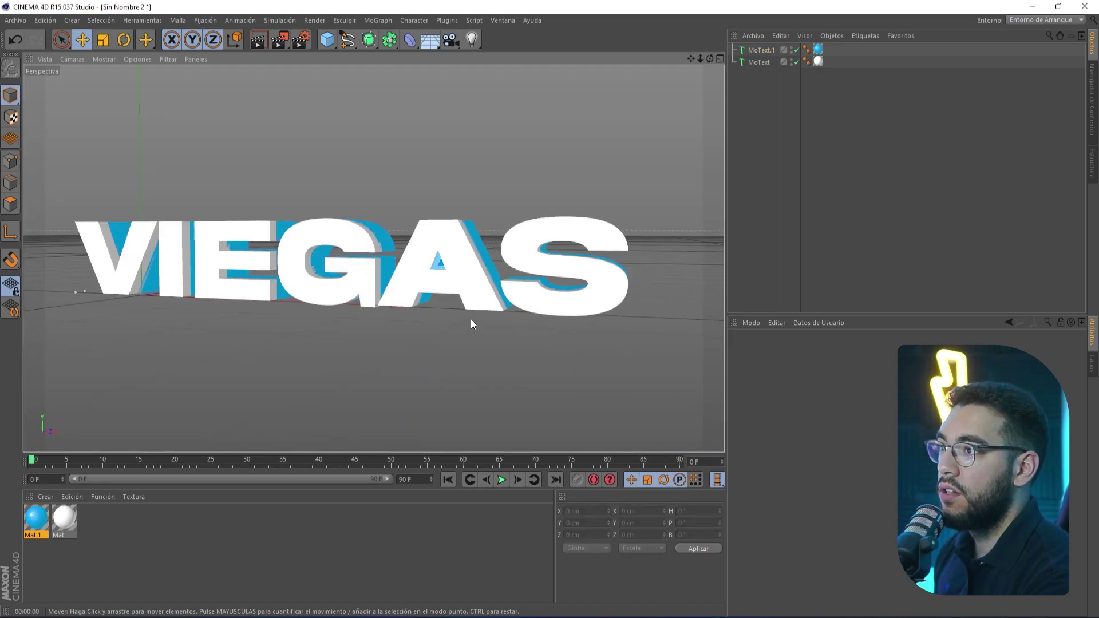
{"action": "left_click", "coordinate": [473, 41]}
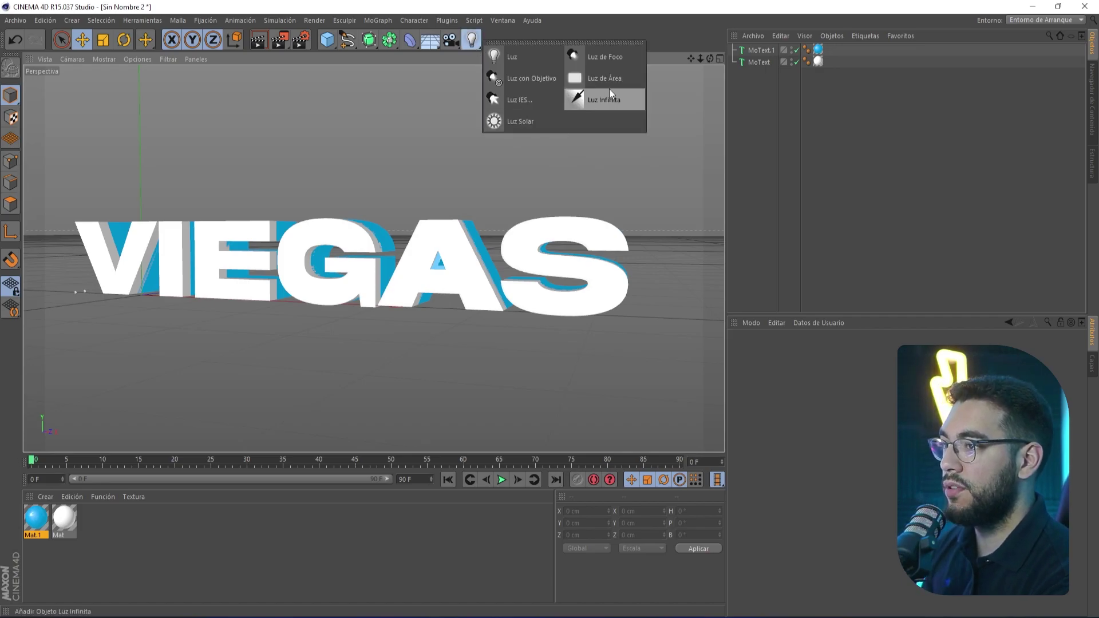
- Add a Luz spot light to the scene
{"action": "left_click", "coordinate": [590, 63]}
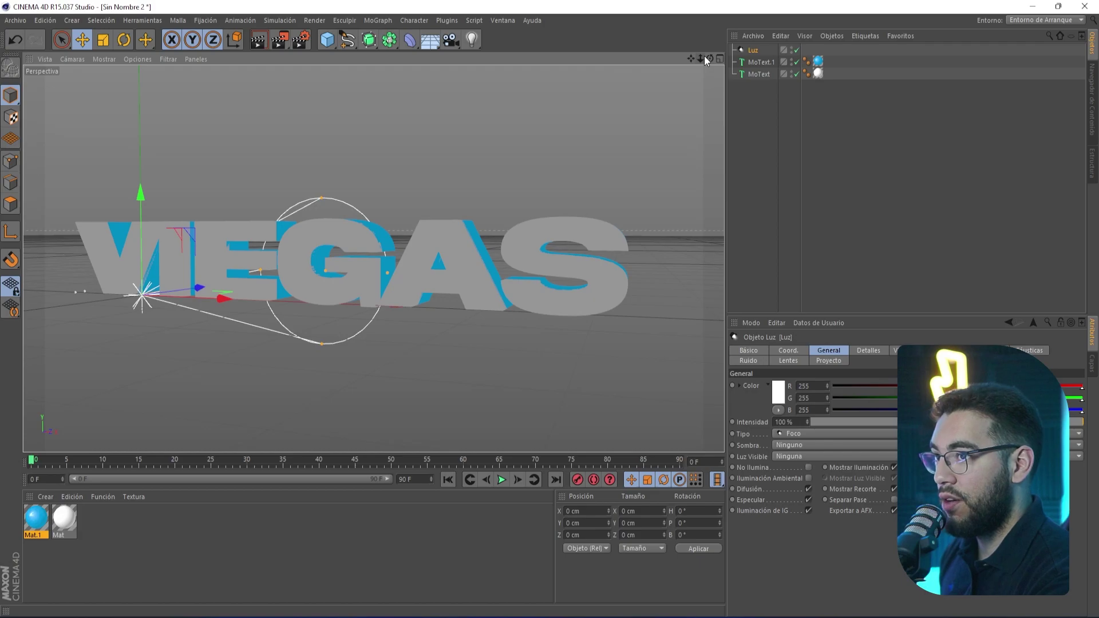
{"action": "left_click", "coordinate": [452, 41]}
{"action": "left_click", "coordinate": [473, 40]}
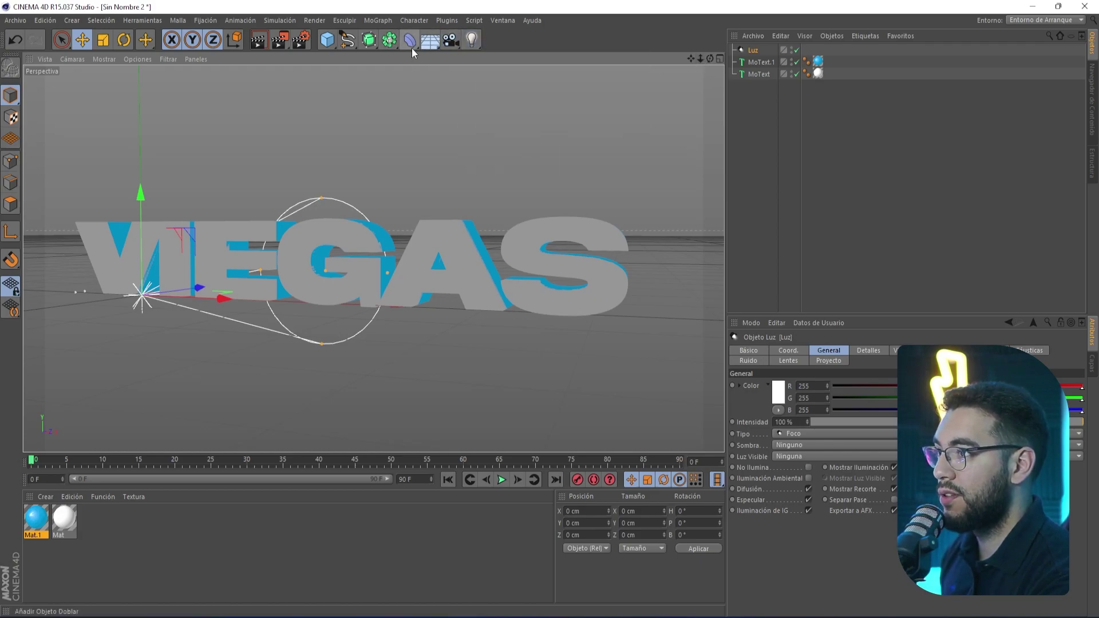
- Add a Cielo sky object and apply the white Mat material to it
{"action": "left_click", "coordinate": [410, 40]}
{"action": "left_click", "coordinate": [430, 41]}
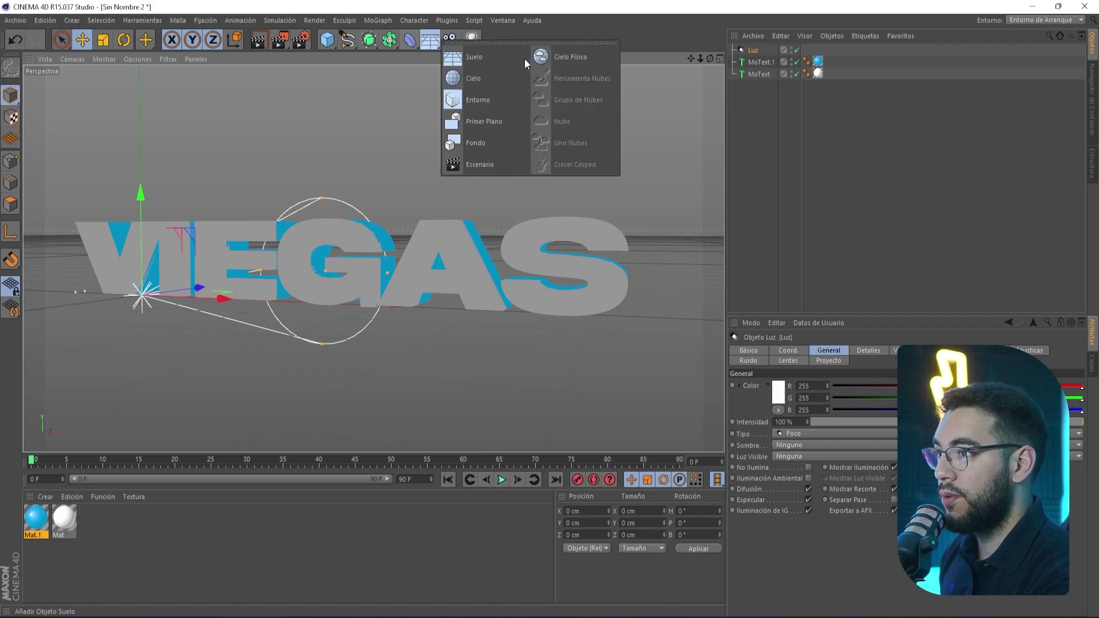
{"action": "left_click", "coordinate": [474, 79]}
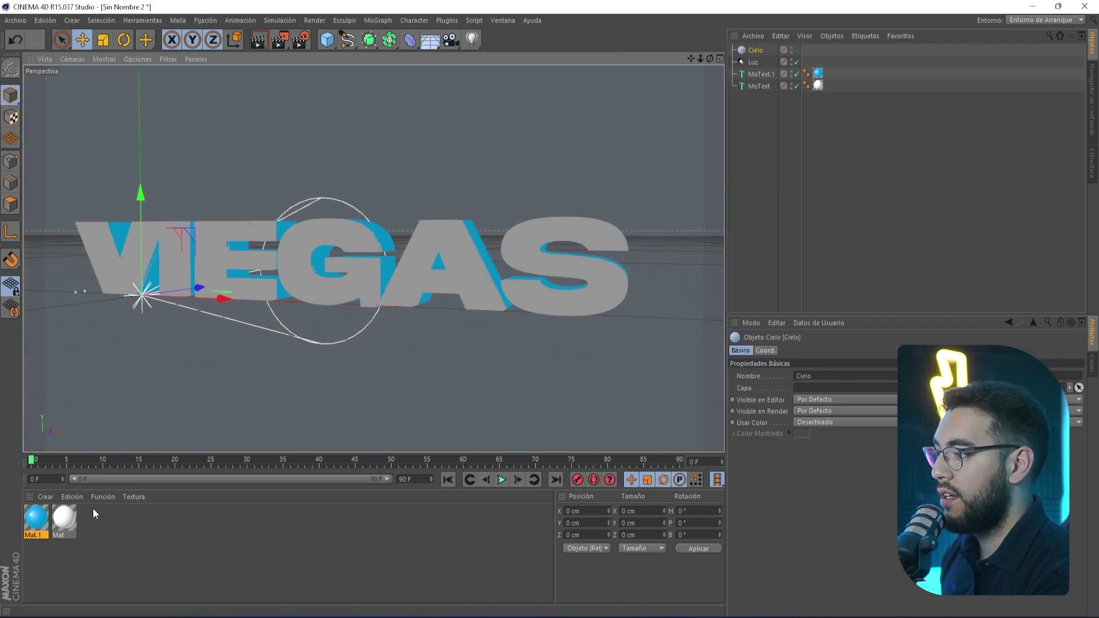
{"action": "left_click_drag", "start_coordinate": [56, 521], "coordinate": [708, 273]}
{"action": "left_click_drag", "start_coordinate": [755, 50], "coordinate": [687, 59]}
- Render a preview with the white sky, then delete the Cielo object
{"action": "scroll", "coordinate": [374, 259], "scroll_direction": "up", "scroll_amount": 3}
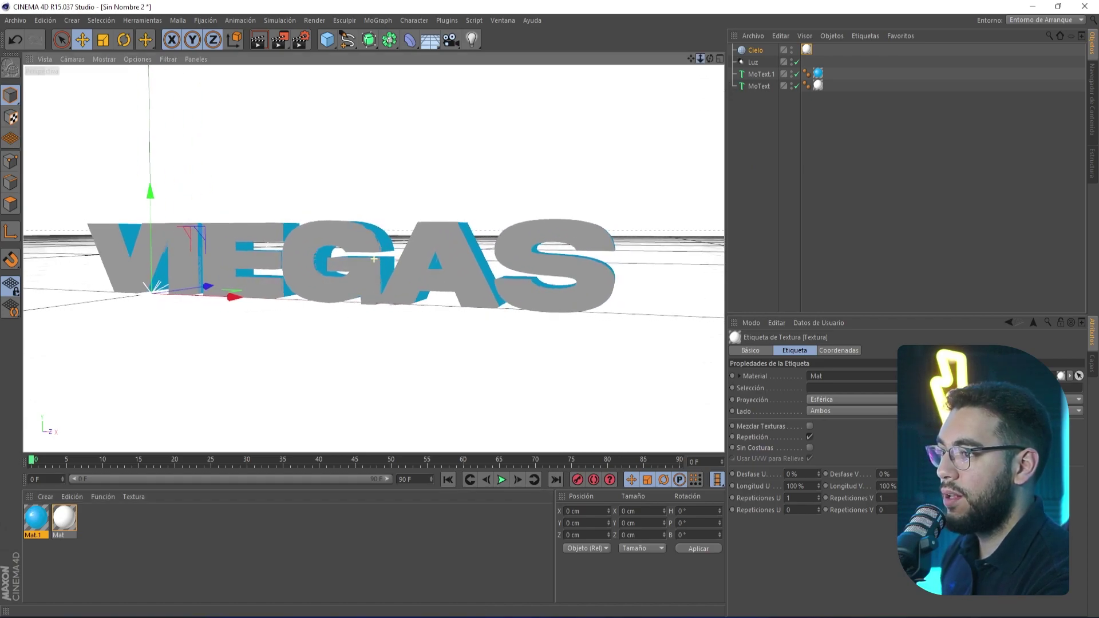
{"action": "left_click", "coordinate": [257, 41]}
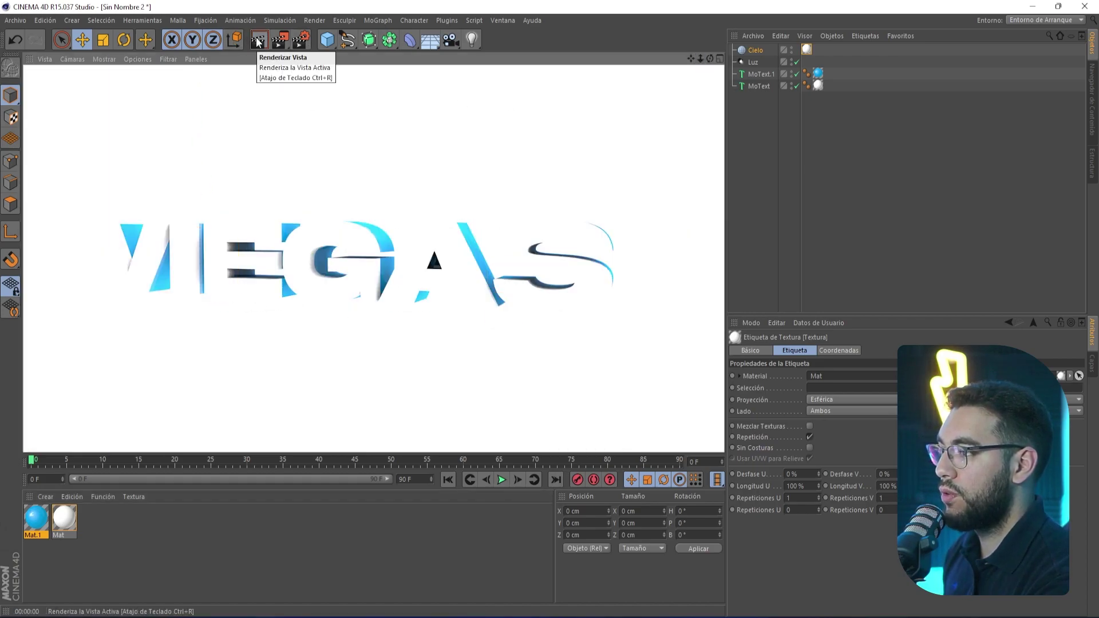
{"action": "left_click", "coordinate": [462, 390]}
{"action": "left_click", "coordinate": [750, 51]}
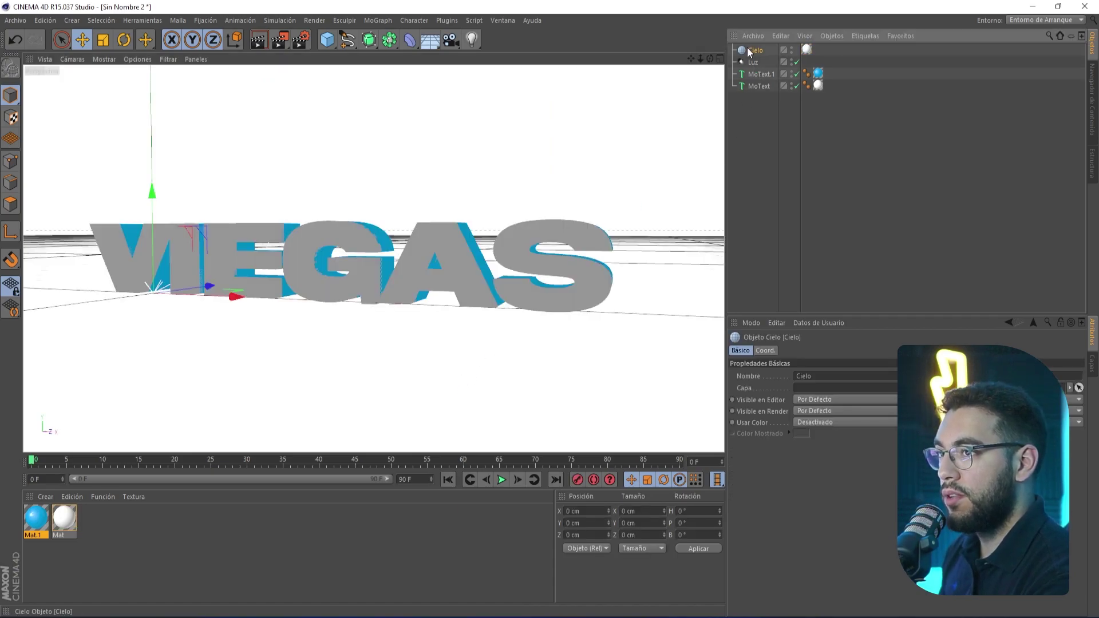
{"action": "key", "text": "Delete"}
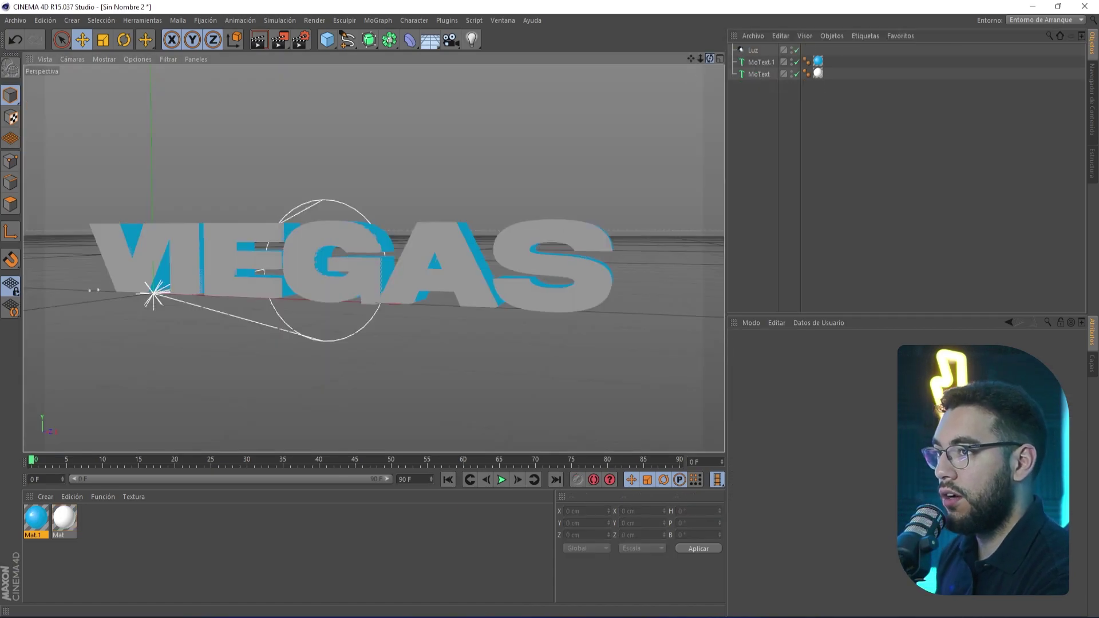
- Select the Luz spot light and raise it above the VIEGAS text
{"action": "mouse_move", "coordinate": [710, 59]}
{"action": "left_mouse_down"}
{"action": "mouse_move", "coordinate": [664, 81]}
{"action": "mouse_move", "coordinate": [712, 55]}
{"action": "left_mouse_up"}
{"action": "left_click", "coordinate": [252, 254]}
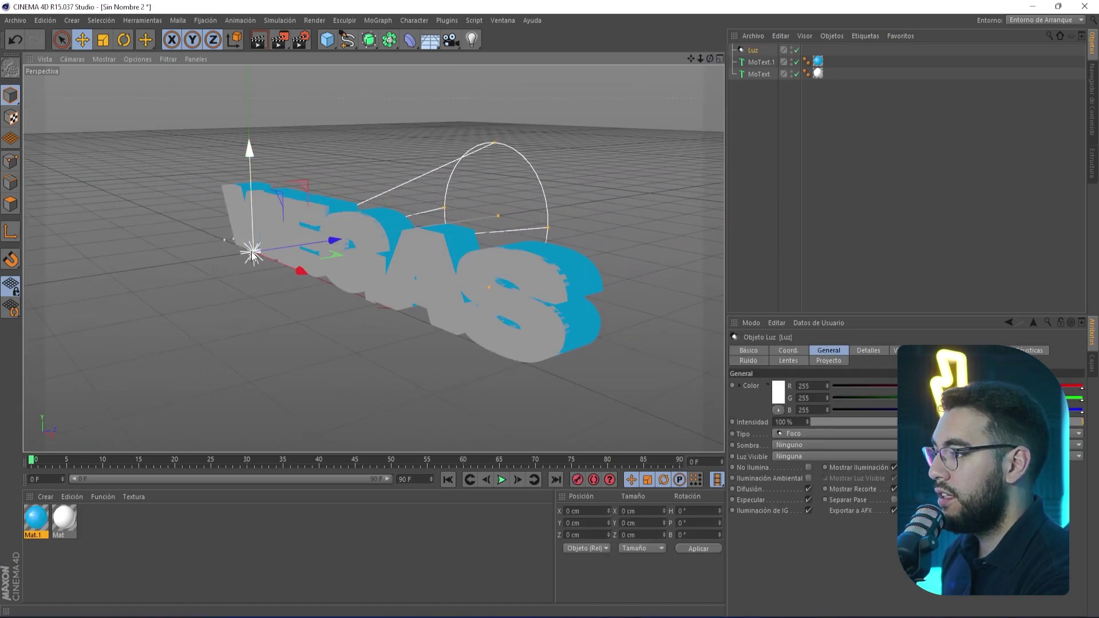
{"action": "left_click_drag", "start_coordinate": [286, 250], "coordinate": [131, 249]}
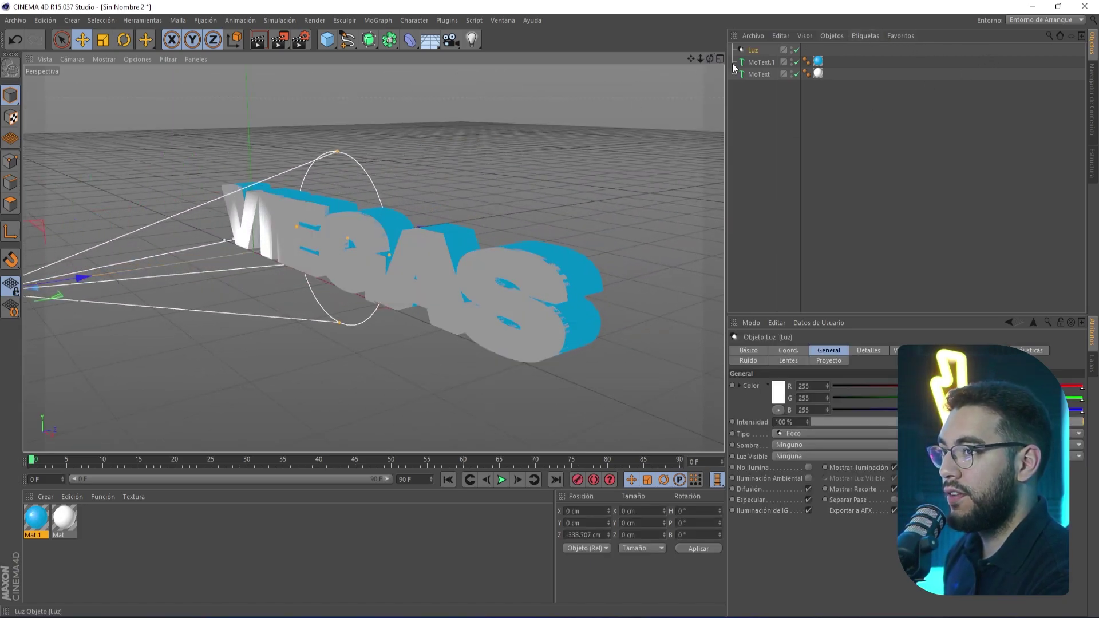
{"action": "left_click_drag", "start_coordinate": [700, 59], "coordinate": [658, 60]}
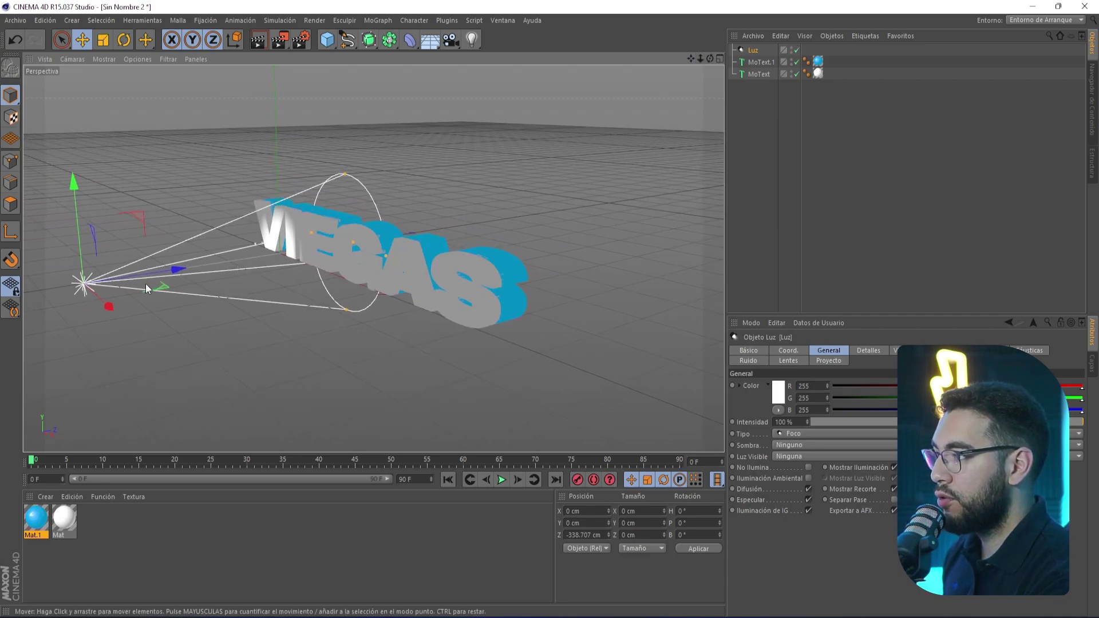
{"action": "mouse_move", "coordinate": [73, 231]}
{"action": "left_mouse_down"}
{"action": "mouse_move", "coordinate": [67, 143]}
{"action": "mouse_move", "coordinate": [101, 154]}
{"action": "mouse_move", "coordinate": [113, 196]}
{"action": "mouse_move", "coordinate": [92, 189]}
{"action": "left_mouse_up"}
- Rotate and tilt Luz so its beam aims at the text
{"action": "key", "text": "r"}
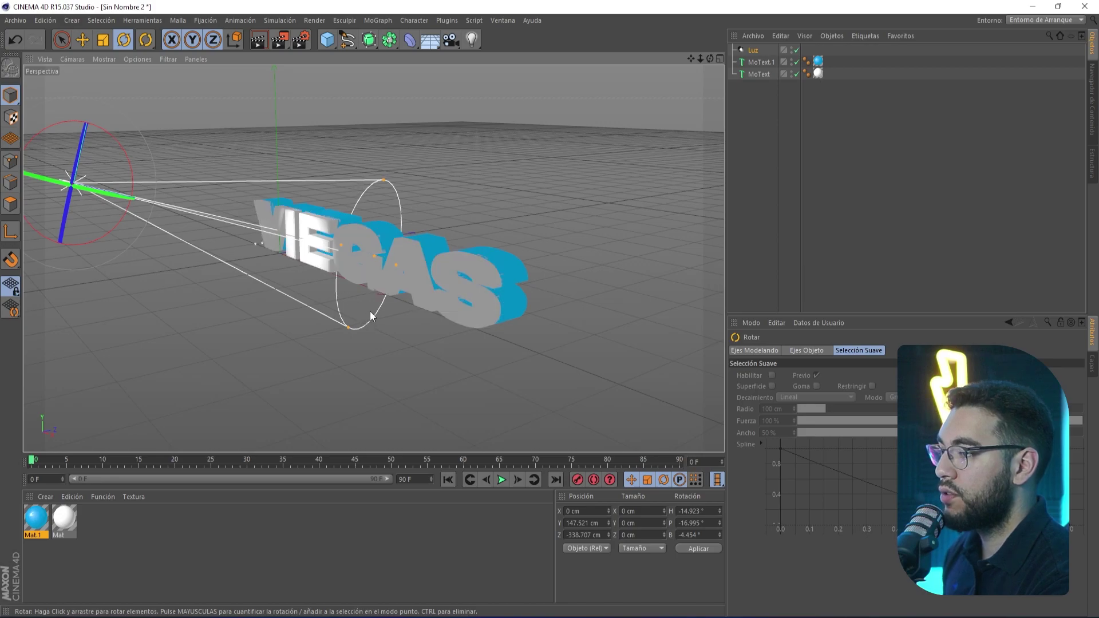
{"action": "mouse_move", "coordinate": [397, 266]}
{"action": "left_mouse_down"}
{"action": "mouse_move", "coordinate": [431, 284]}
{"action": "mouse_move", "coordinate": [325, 199]}
{"action": "mouse_move", "coordinate": [391, 270]}
{"action": "mouse_move", "coordinate": [421, 284]}
{"action": "mouse_move", "coordinate": [442, 277]}
{"action": "left_mouse_up"}
{"action": "left_click_drag", "start_coordinate": [699, 61], "coordinate": [676, 63]}
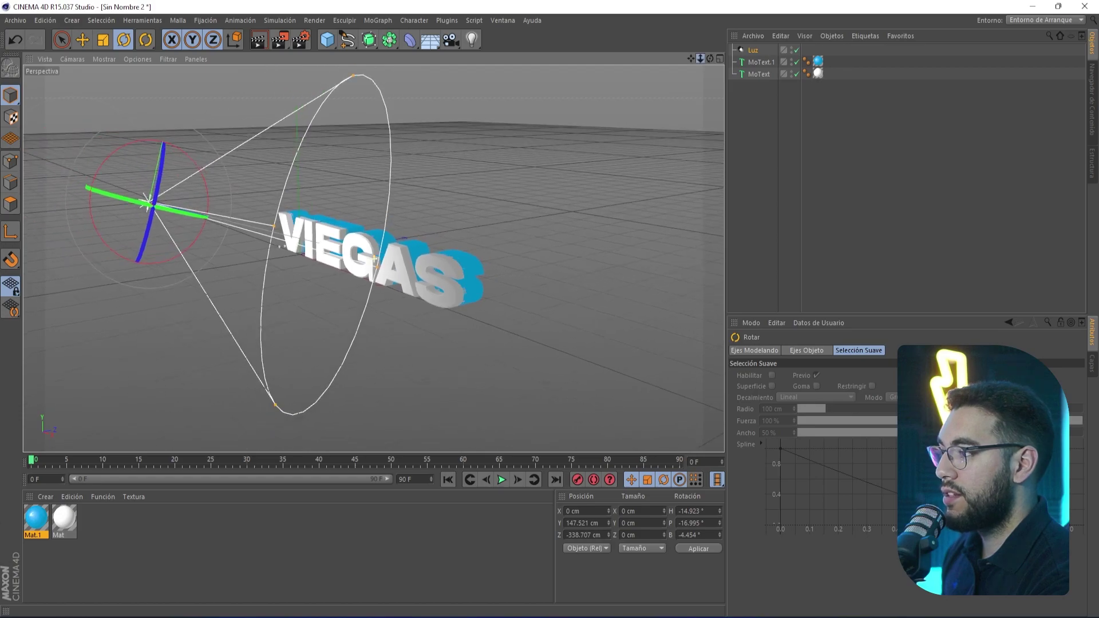
{"action": "left_click_drag", "start_coordinate": [125, 150], "coordinate": [138, 153]}
{"action": "left_click_drag", "start_coordinate": [120, 193], "coordinate": [124, 194]}
- Shrink the light's cone, shift it up-left, then delete Luz
{"action": "left_click", "coordinate": [95, 44]}
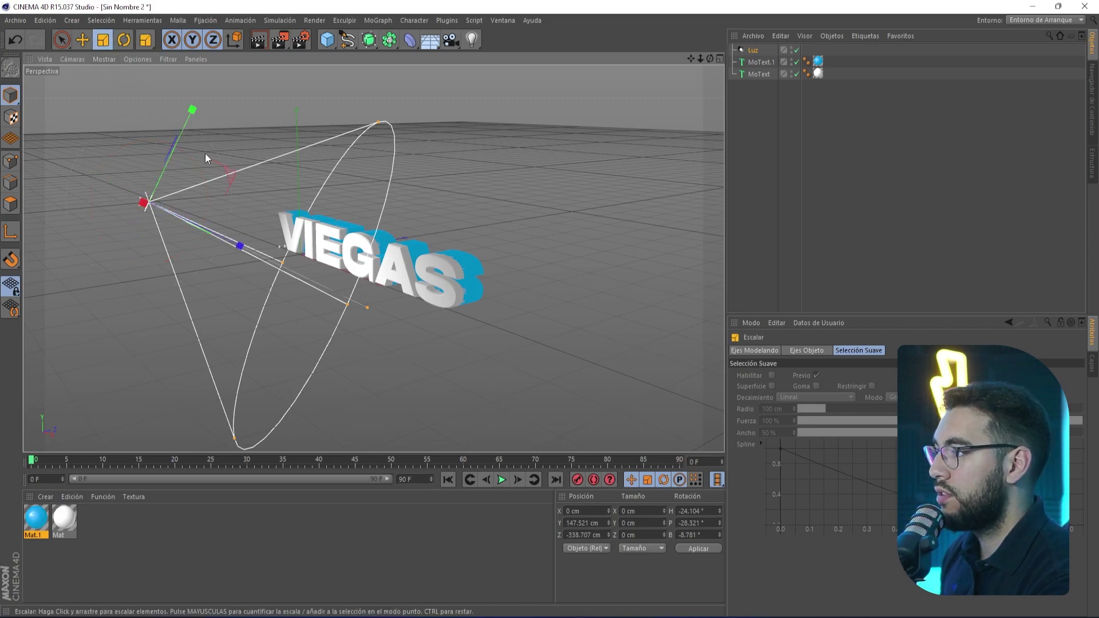
{"action": "mouse_move", "coordinate": [228, 177]}
{"action": "left_mouse_down"}
{"action": "mouse_move", "coordinate": [161, 241]}
{"action": "mouse_move", "coordinate": [148, 300]}
{"action": "left_mouse_up"}
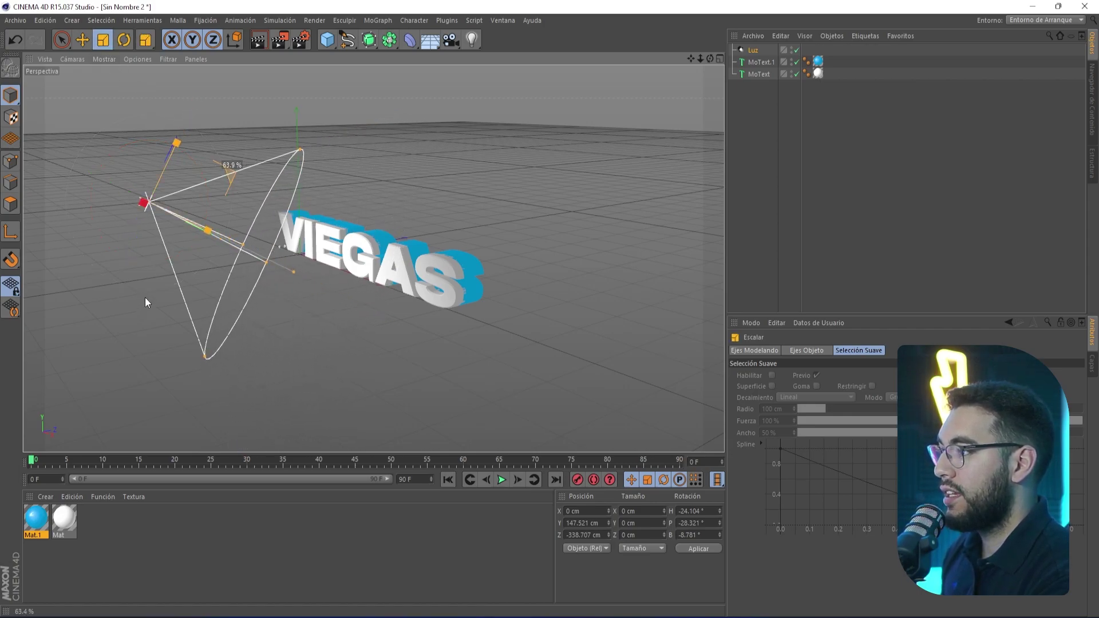
{"action": "key", "text": "e"}
{"action": "left_click_drag", "start_coordinate": [229, 178], "coordinate": [170, 90]}
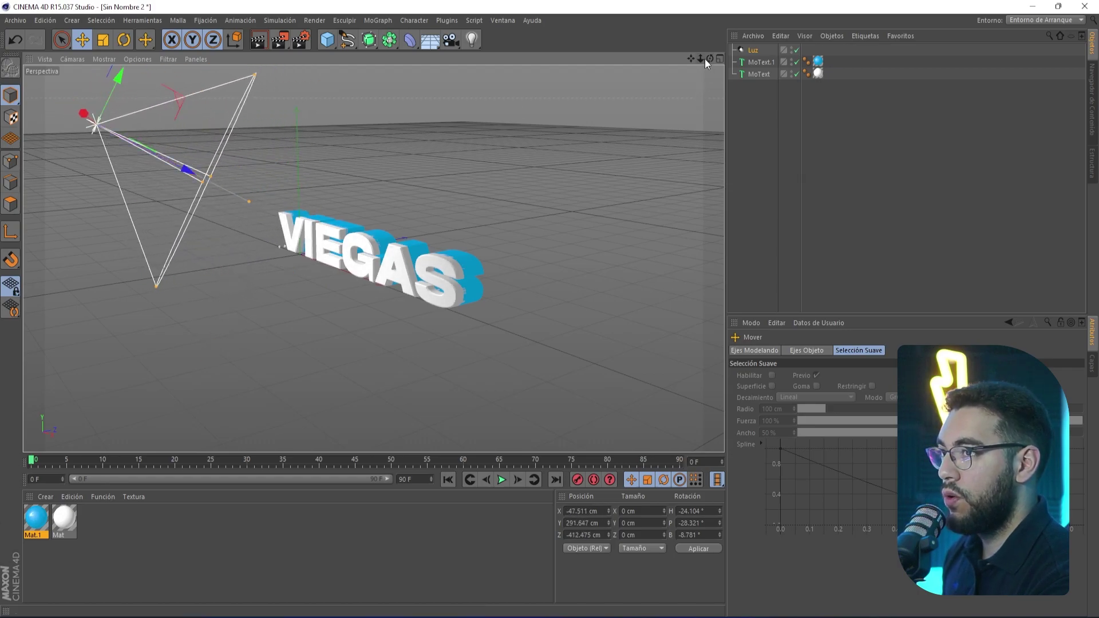
{"action": "mouse_move", "coordinate": [701, 59]}
{"action": "left_mouse_down"}
{"action": "mouse_move", "coordinate": [675, 58]}
{"action": "mouse_move", "coordinate": [696, 60]}
{"action": "left_mouse_up"}
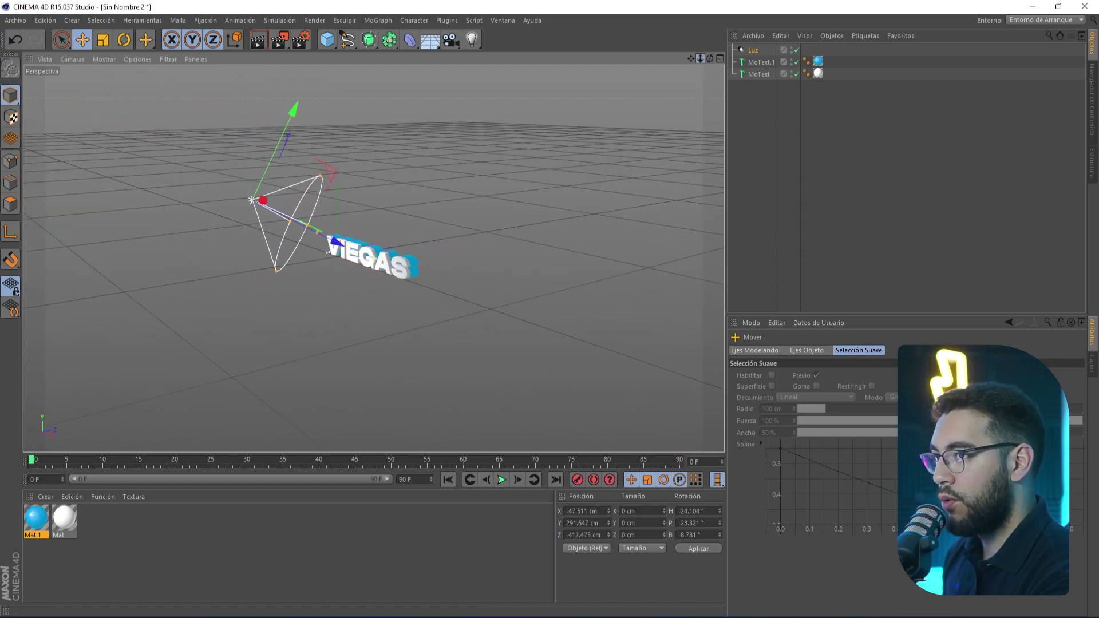
{"action": "key", "text": "Delete"}
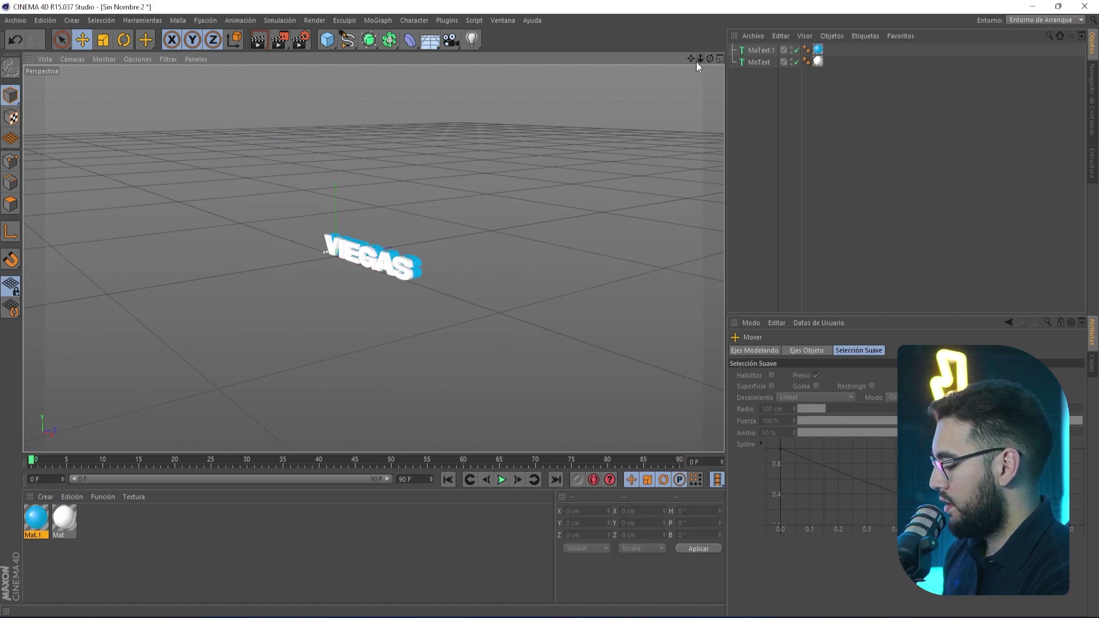
- Restore Luz and duplicate it as Luz.1, moved to the text's right
{"action": "key", "text": "ctrl+z"}
{"action": "key", "text": "ctrl+c"}
{"action": "key", "text": "ctrl+v"}
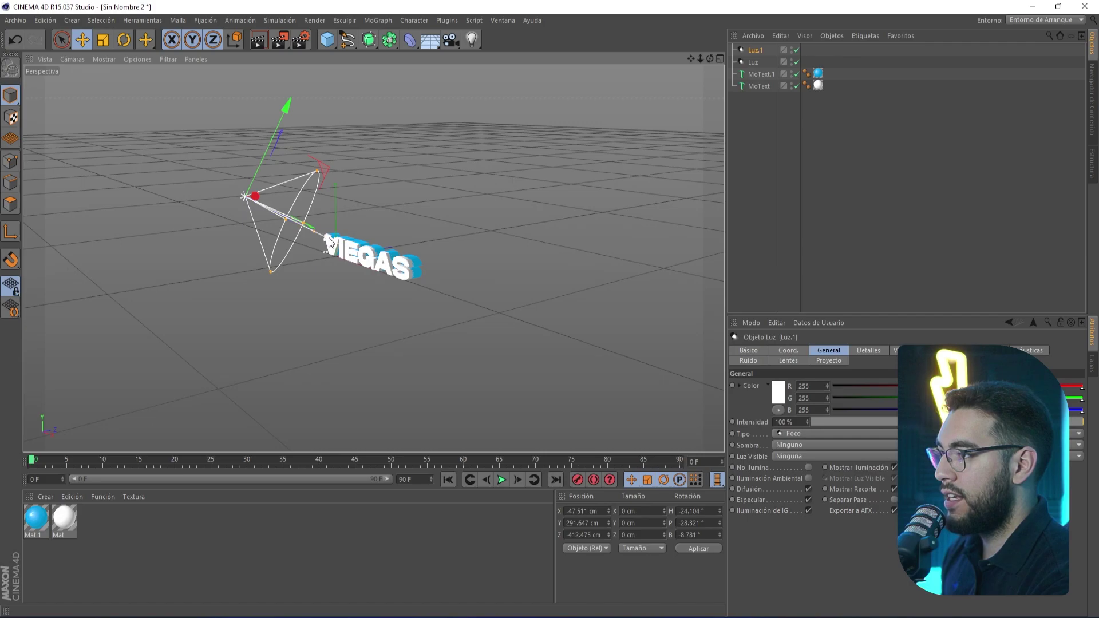
{"action": "left_click_drag", "start_coordinate": [330, 242], "coordinate": [305, 230]}
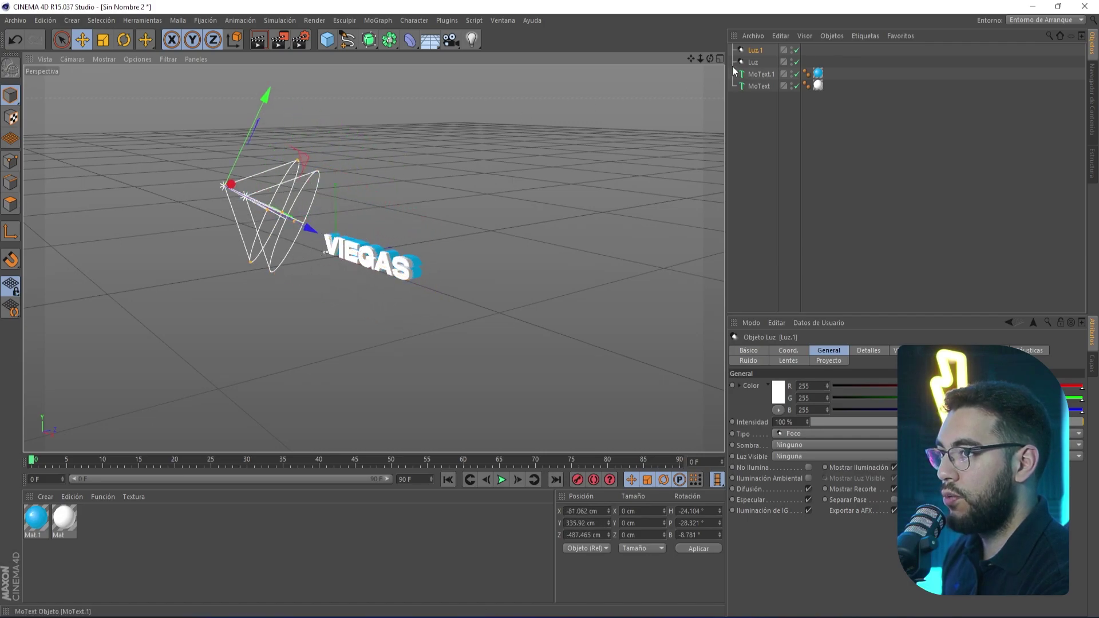
{"action": "left_click_drag", "start_coordinate": [710, 60], "coordinate": [664, 75]}
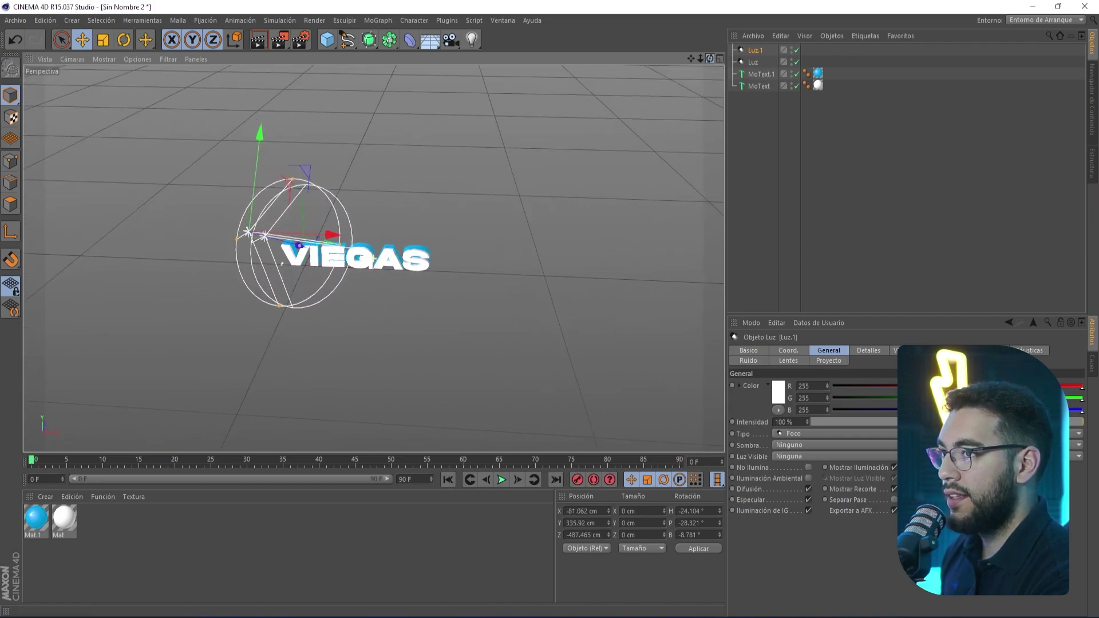
{"action": "left_click_drag", "start_coordinate": [372, 220], "coordinate": [487, 206]}
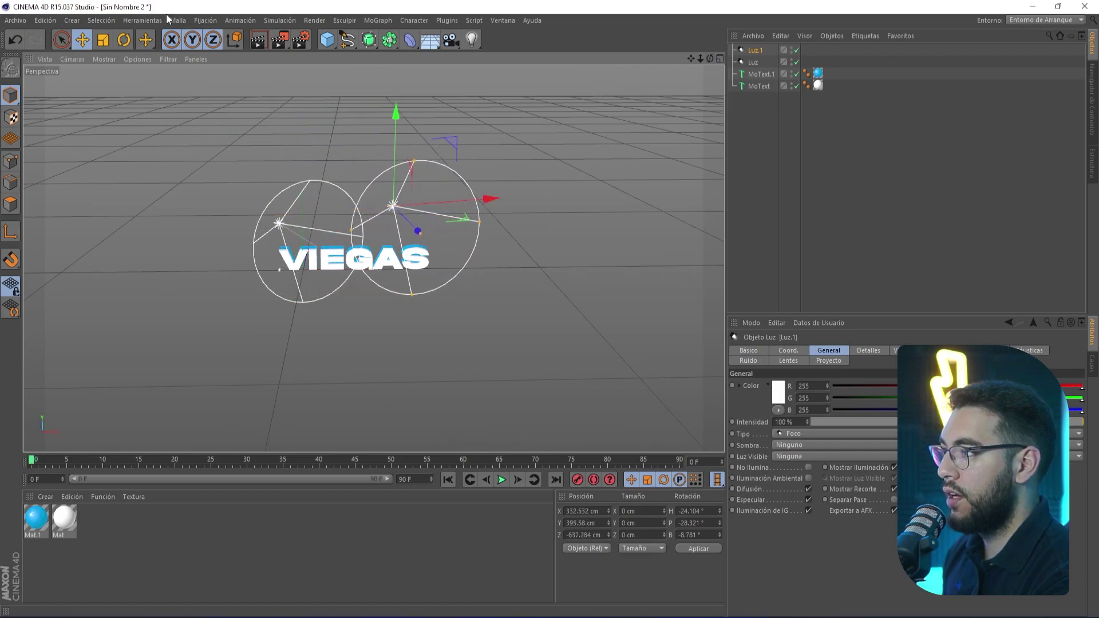
- Turn Luz.1 to face the text and settle it on the right side
{"action": "left_click", "coordinate": [123, 41]}
{"action": "left_click_drag", "start_coordinate": [392, 190], "coordinate": [410, 184]}
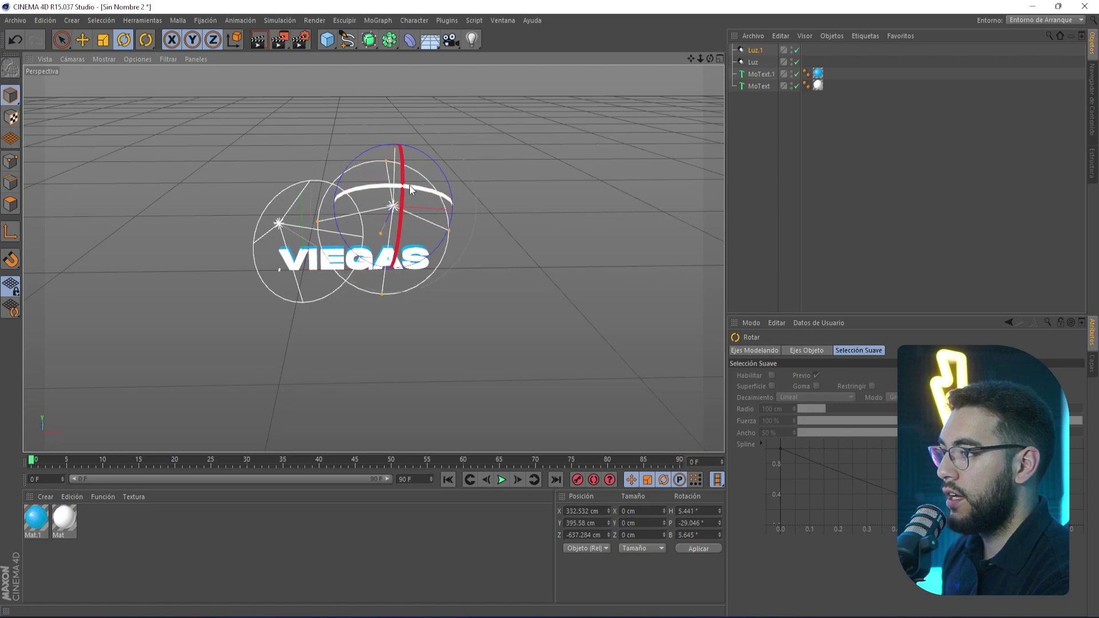
{"action": "left_click", "coordinate": [82, 40]}
{"action": "mouse_move", "coordinate": [434, 160]}
{"action": "left_mouse_down"}
{"action": "mouse_move", "coordinate": [489, 204]}
{"action": "mouse_move", "coordinate": [493, 178]}
{"action": "left_mouse_up"}
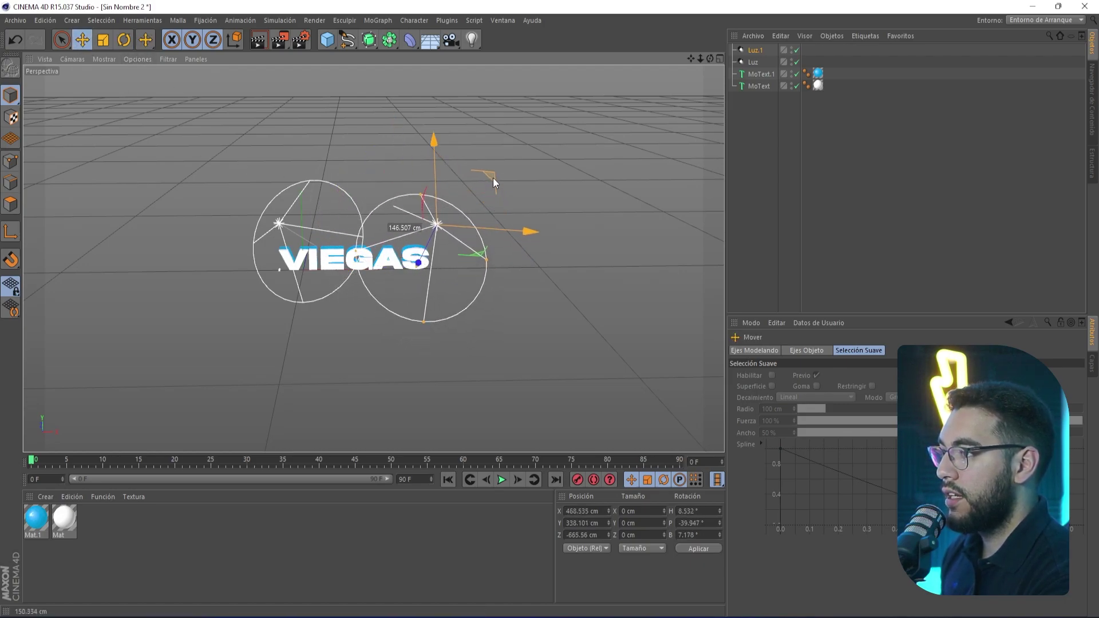
{"action": "mouse_move", "coordinate": [709, 59]}
{"action": "left_mouse_down"}
{"action": "mouse_move", "coordinate": [710, 80]}
{"action": "mouse_move", "coordinate": [713, 64]}
{"action": "left_mouse_up"}
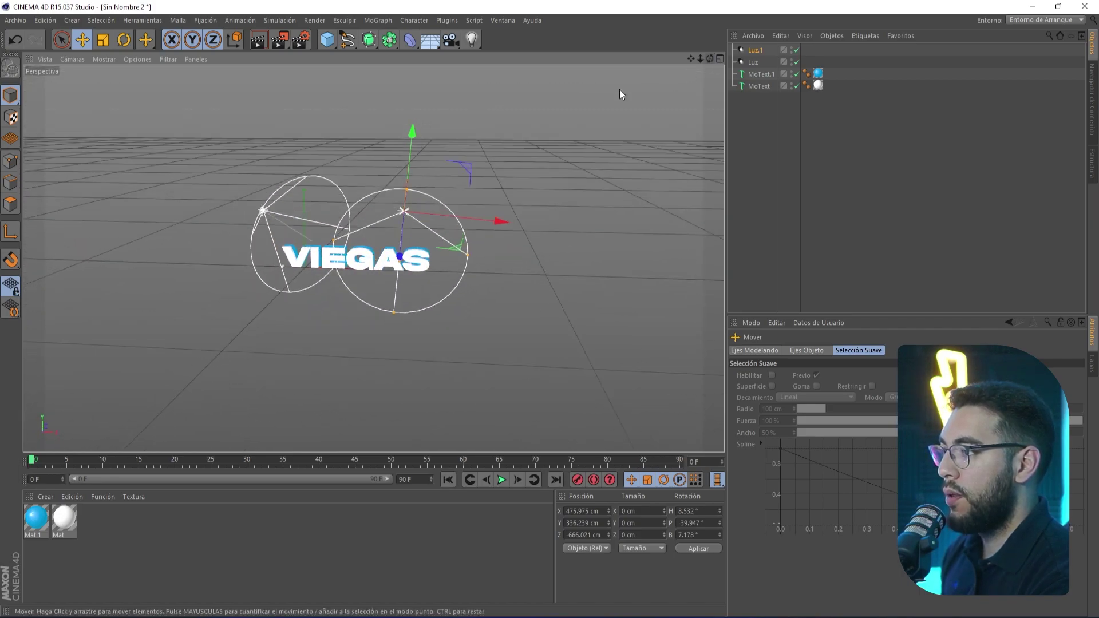
{"action": "left_click", "coordinate": [472, 41]}
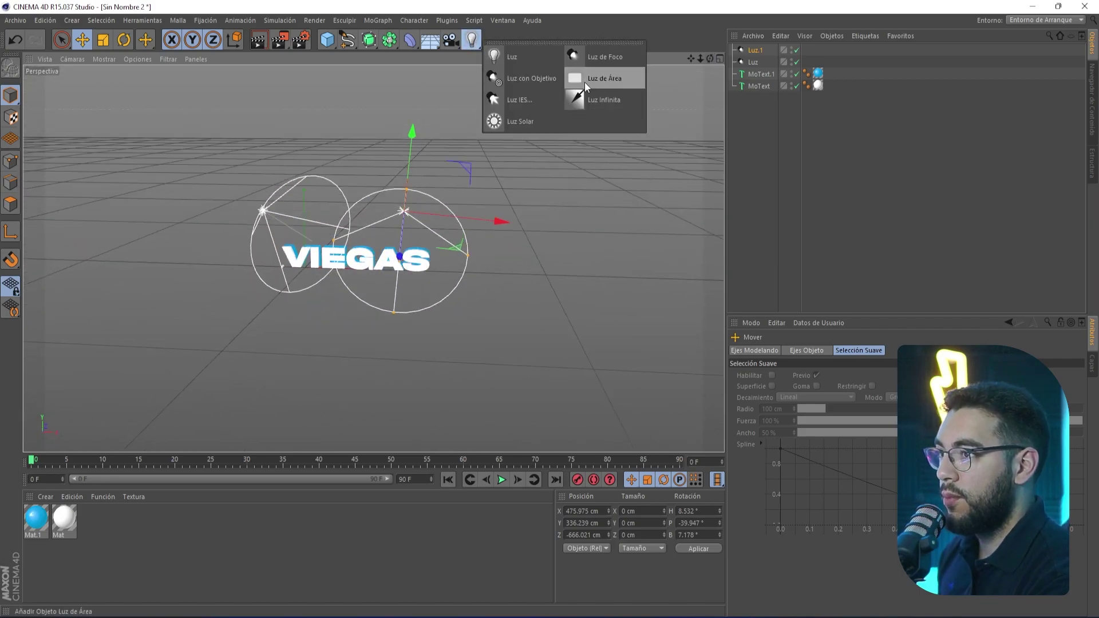
- Add omni light Luz.2 and move it along Z and X to sit above the text
{"action": "left_click", "coordinate": [524, 54]}
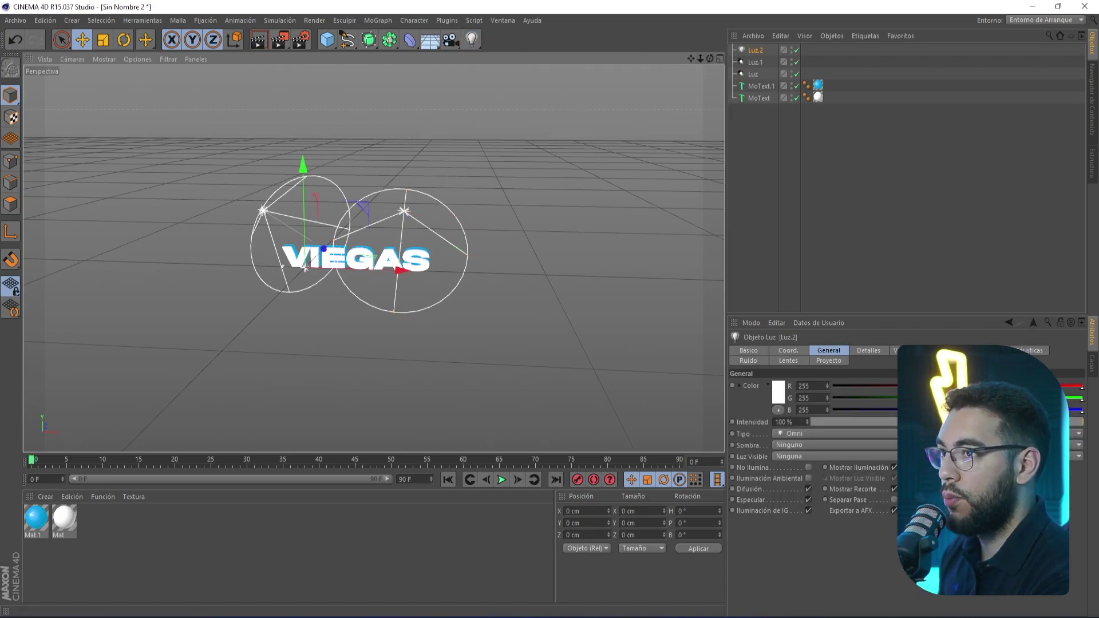
{"action": "left_click_drag", "start_coordinate": [710, 59], "coordinate": [709, 56]}
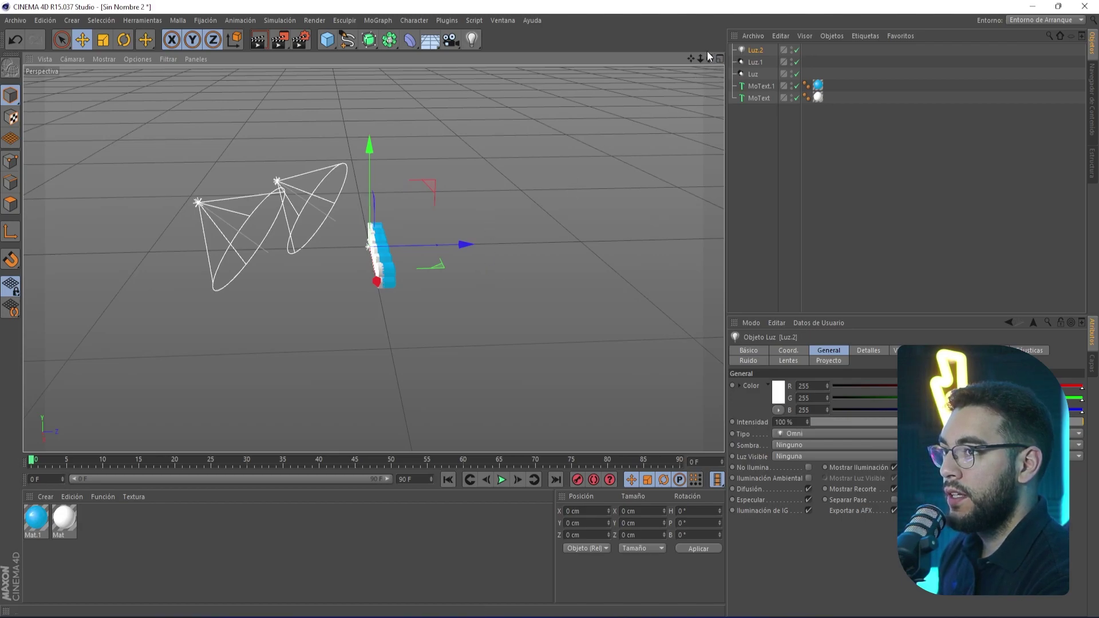
{"action": "mouse_move", "coordinate": [448, 248]}
{"action": "left_mouse_down"}
{"action": "mouse_move", "coordinate": [400, 267]}
{"action": "mouse_move", "coordinate": [399, 198]}
{"action": "left_mouse_up"}
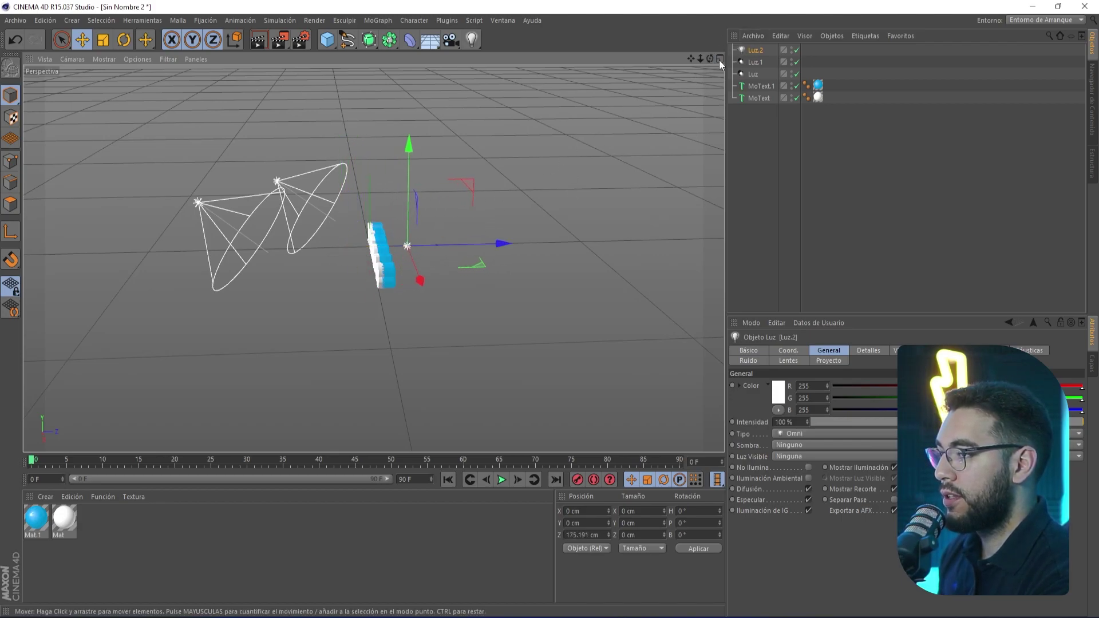
{"action": "mouse_move", "coordinate": [701, 57]}
{"action": "left_mouse_down"}
{"action": "mouse_move", "coordinate": [575, 215]}
{"action": "mouse_move", "coordinate": [497, 272]}
{"action": "mouse_move", "coordinate": [489, 294]}
{"action": "mouse_move", "coordinate": [535, 253]}
{"action": "mouse_move", "coordinate": [522, 288]}
{"action": "left_mouse_up"}
{"action": "left_click_drag", "start_coordinate": [522, 336], "coordinate": [493, 292]}
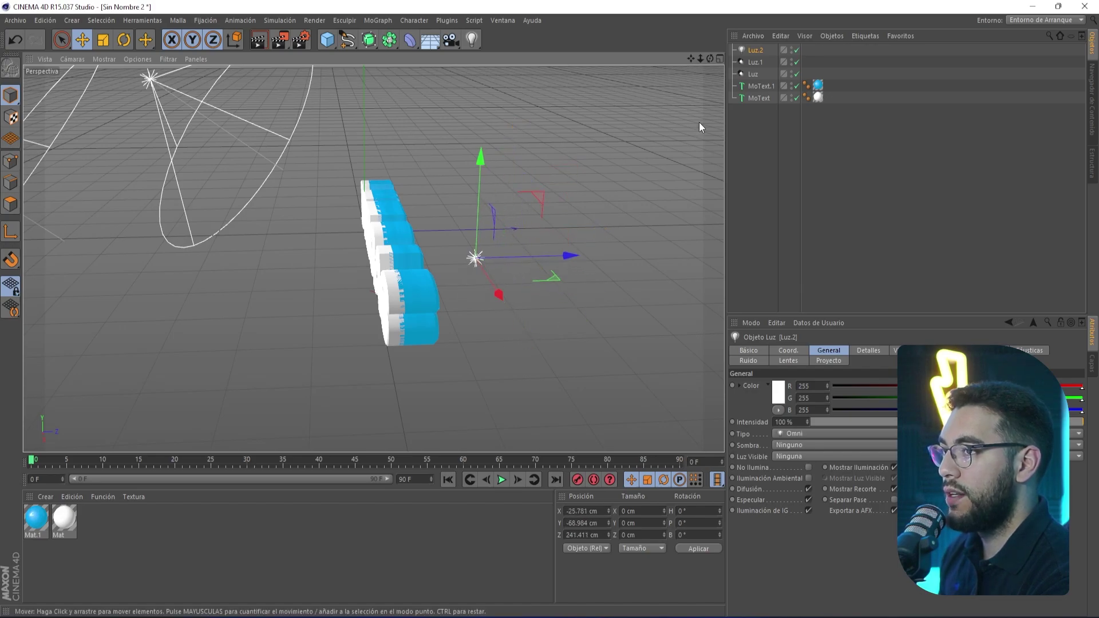
{"action": "left_click_drag", "start_coordinate": [709, 58], "coordinate": [579, 139]}
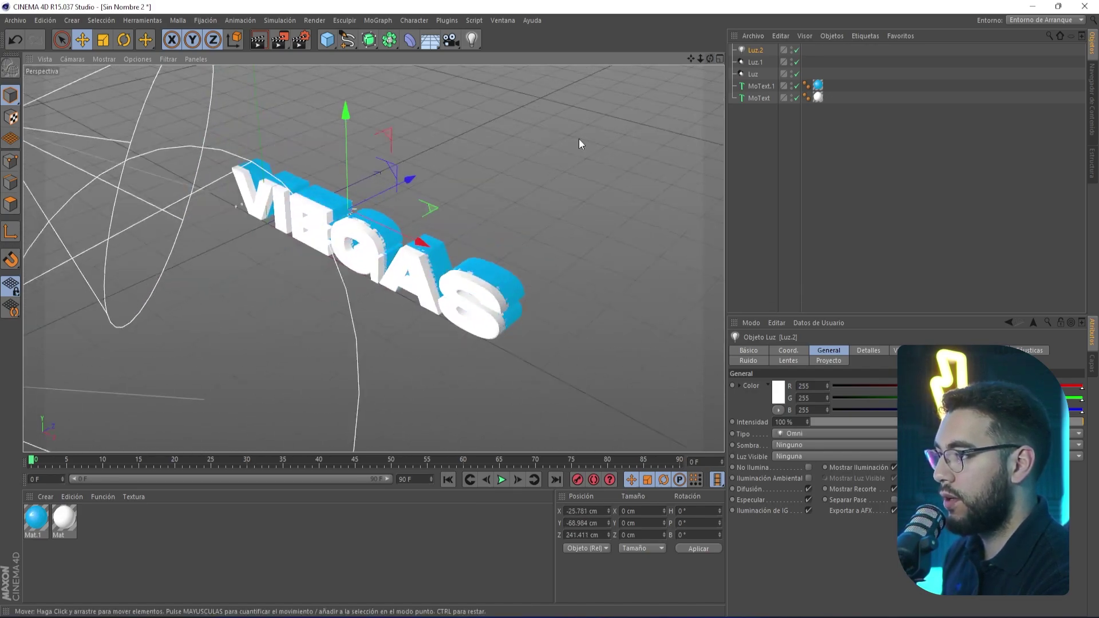
{"action": "left_click_drag", "start_coordinate": [402, 239], "coordinate": [386, 150]}
{"action": "mouse_move", "coordinate": [413, 202]}
{"action": "left_mouse_down"}
{"action": "mouse_move", "coordinate": [441, 215]}
{"action": "mouse_move", "coordinate": [452, 195]}
{"action": "left_mouse_up"}
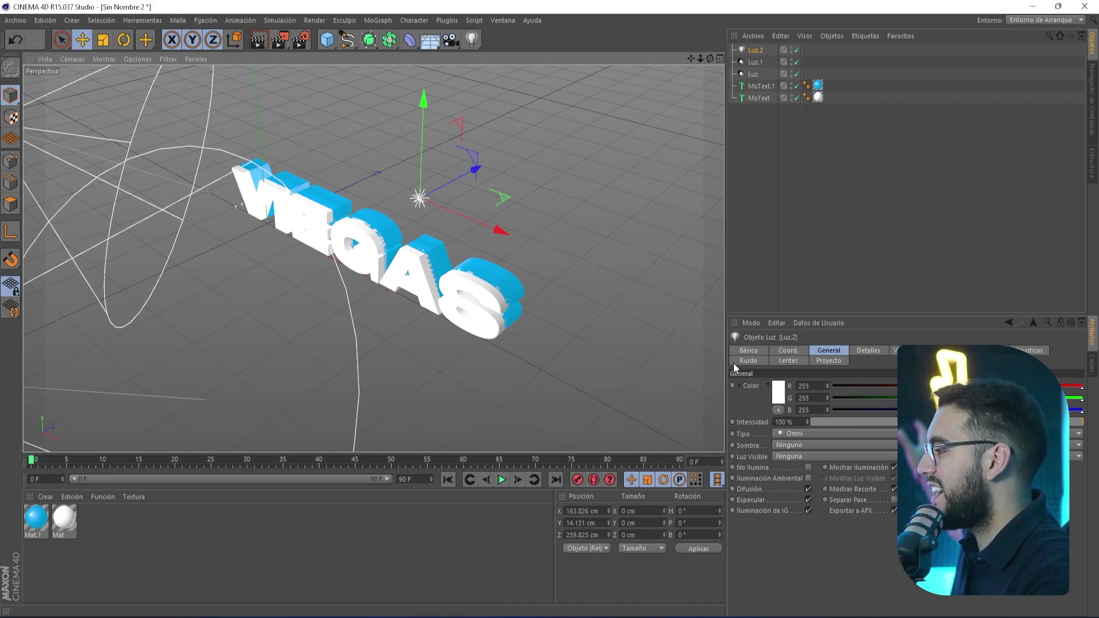
- Tint Luz.2 cyan (RGB 0/187/255)
{"action": "left_click", "coordinate": [779, 393]}
{"action": "left_click", "coordinate": [807, 344]}
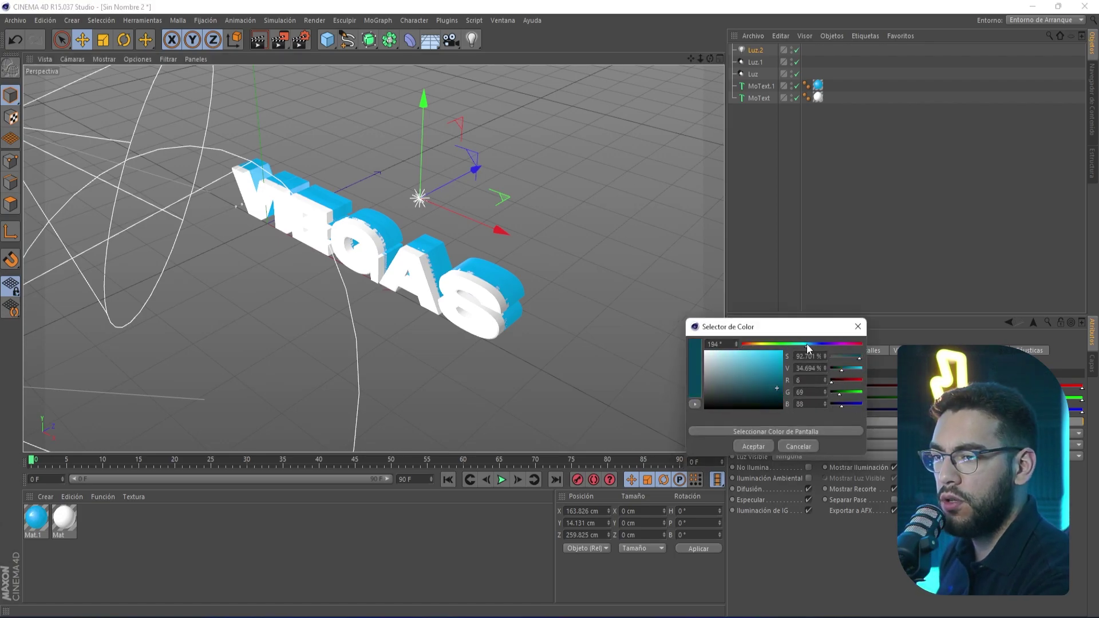
{"action": "left_click", "coordinate": [754, 446]}
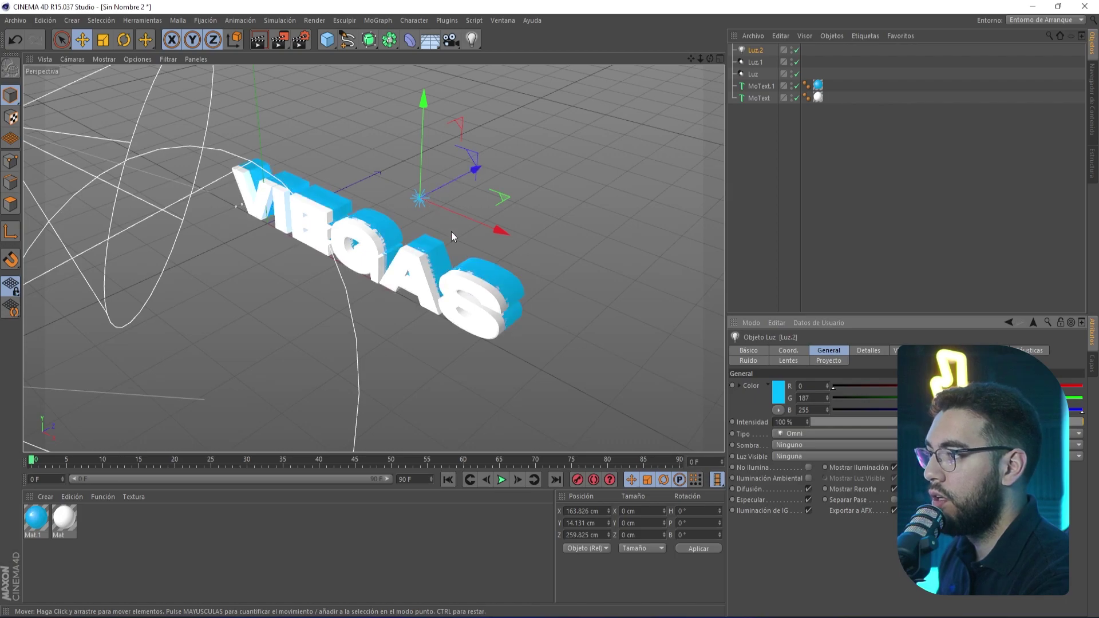
- Move Luz.2 up and to the left, viewing the text near-front
{"action": "left_click_drag", "start_coordinate": [700, 58], "coordinate": [228, 212]}
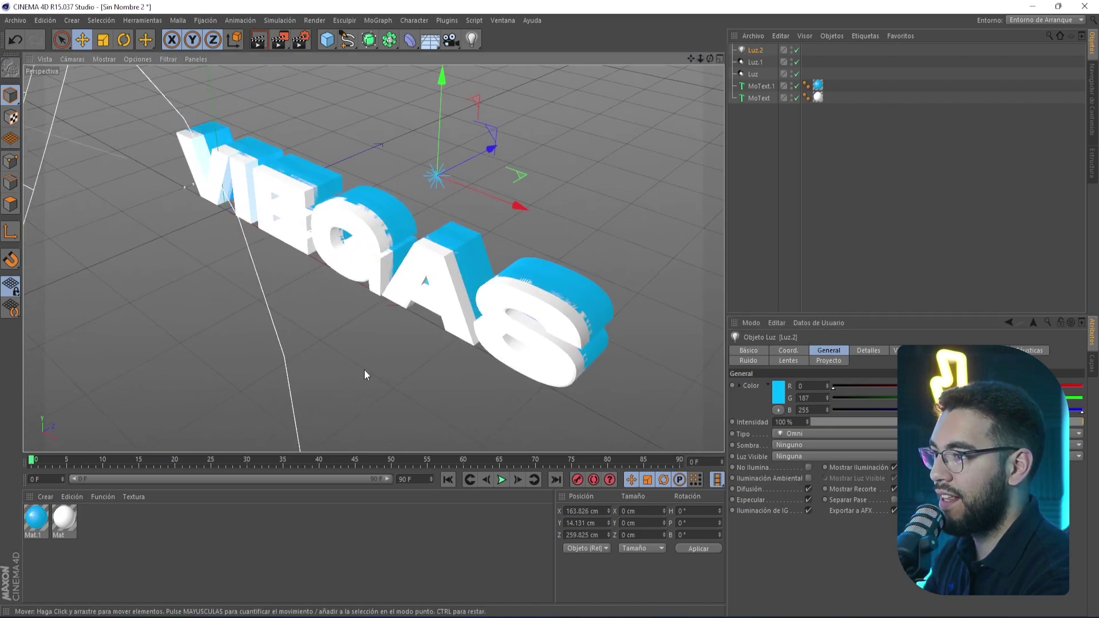
{"action": "mouse_move", "coordinate": [499, 194]}
{"action": "left_mouse_down"}
{"action": "mouse_move", "coordinate": [444, 156]}
{"action": "mouse_move", "coordinate": [718, 266]}
{"action": "mouse_move", "coordinate": [710, 269]}
{"action": "left_mouse_up"}
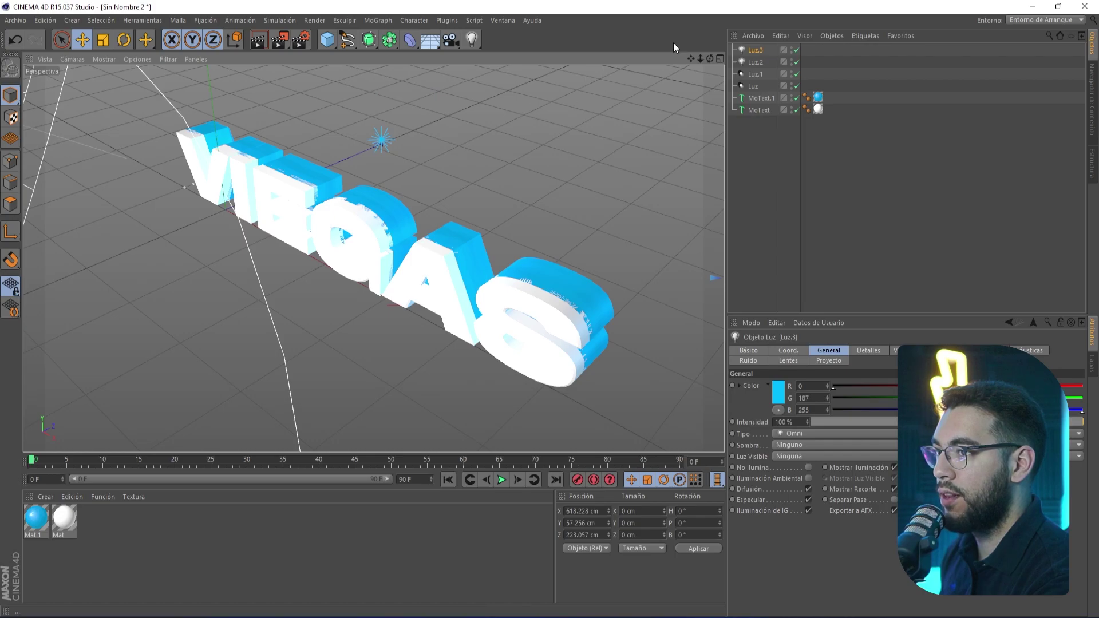
{"action": "mouse_move", "coordinate": [710, 59]}
{"action": "left_mouse_down"}
{"action": "mouse_move", "coordinate": [692, 73]}
{"action": "mouse_move", "coordinate": [708, 67]}
{"action": "left_mouse_up"}
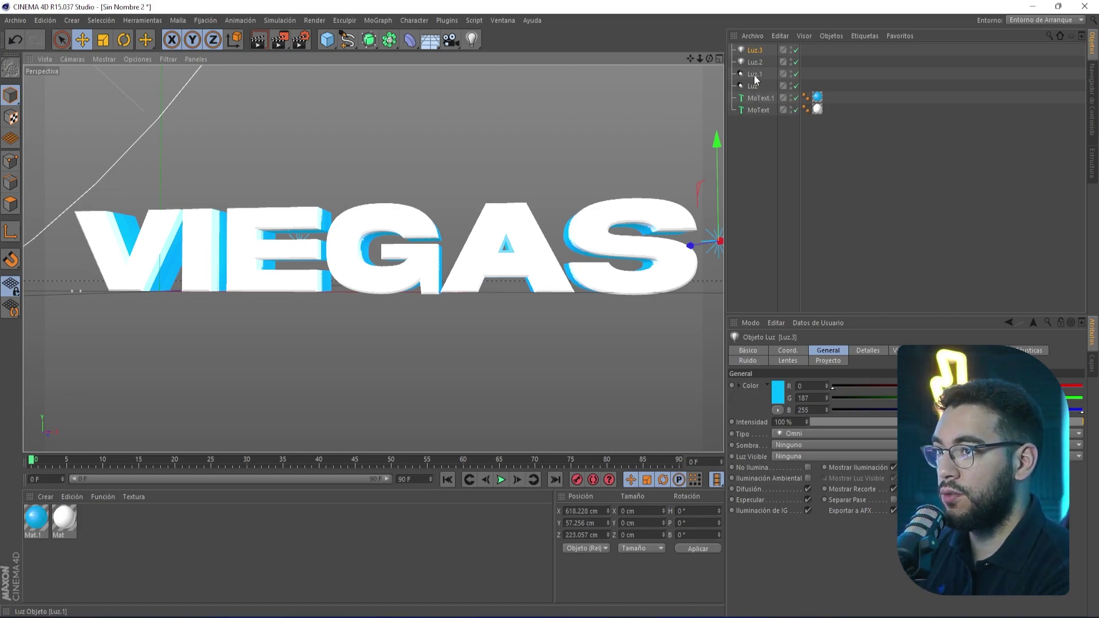
- Give Luz soft shadow maps (Mapa de Sombras Suave)
{"action": "key", "text": "ctrl+shift+a"}
{"action": "left_click", "coordinate": [745, 87]}
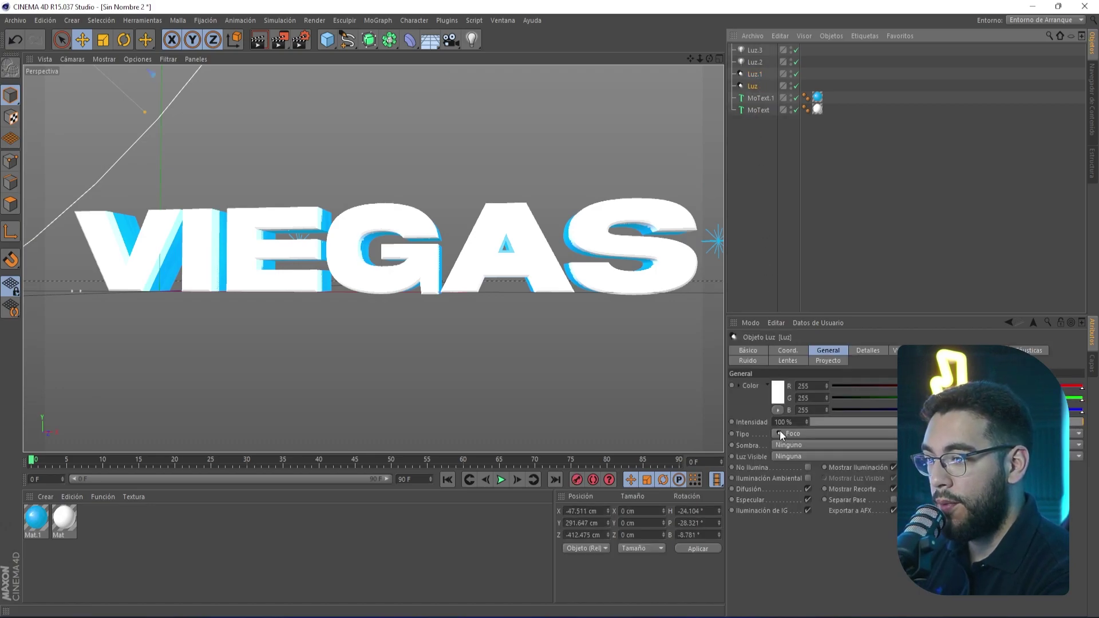
{"action": "left_click", "coordinate": [780, 447]}
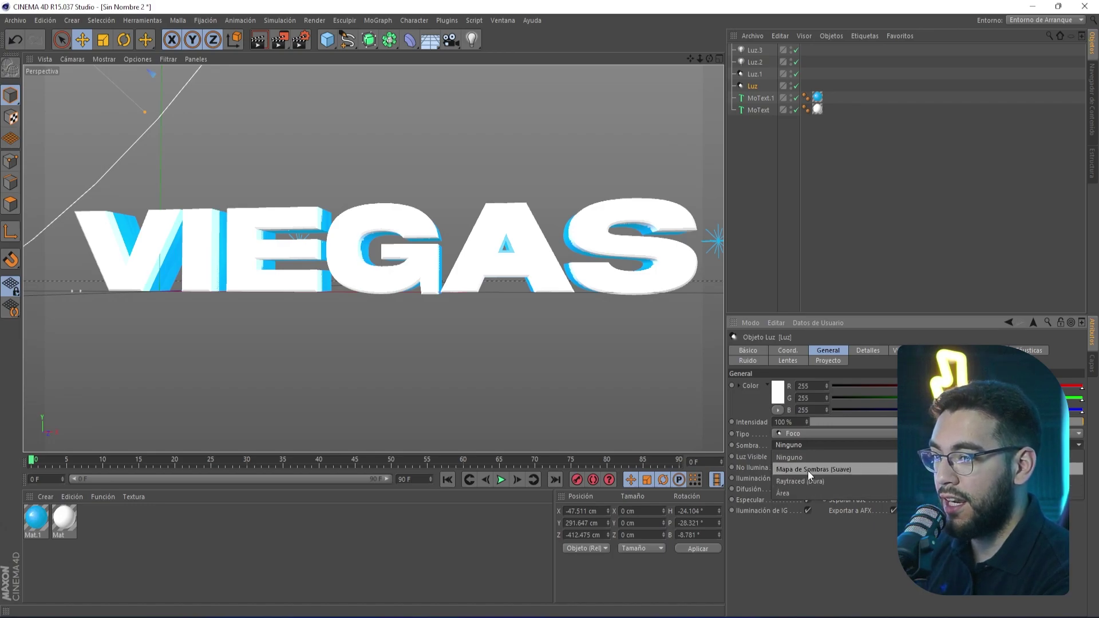
{"action": "left_click", "coordinate": [807, 469]}
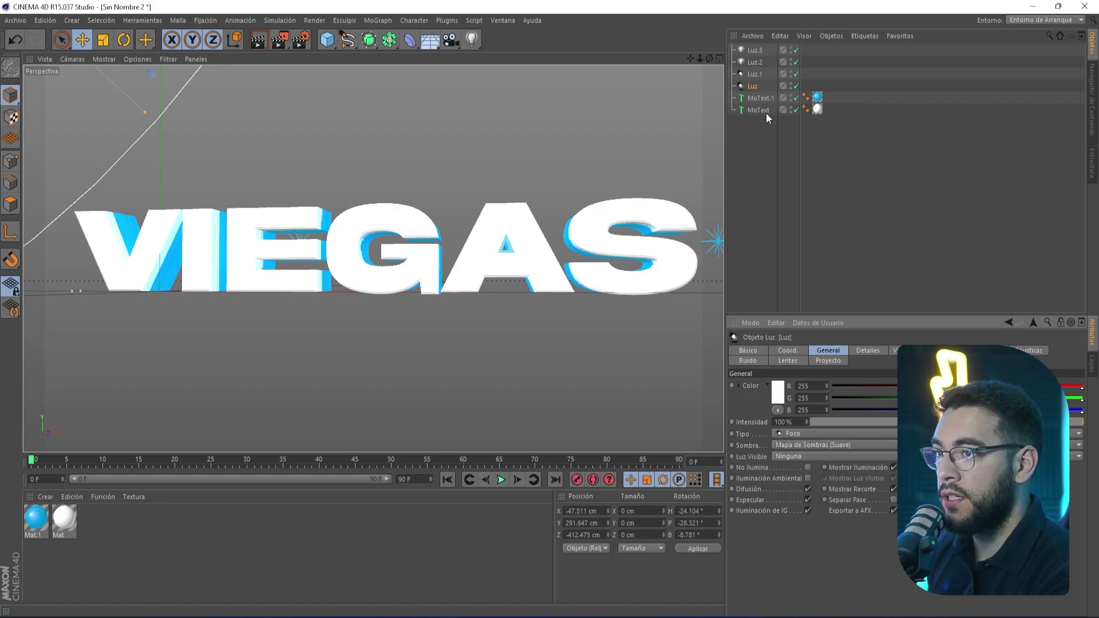
- Give Luz.1 soft shadow maps too and render a preview
{"action": "left_click", "coordinate": [750, 76]}
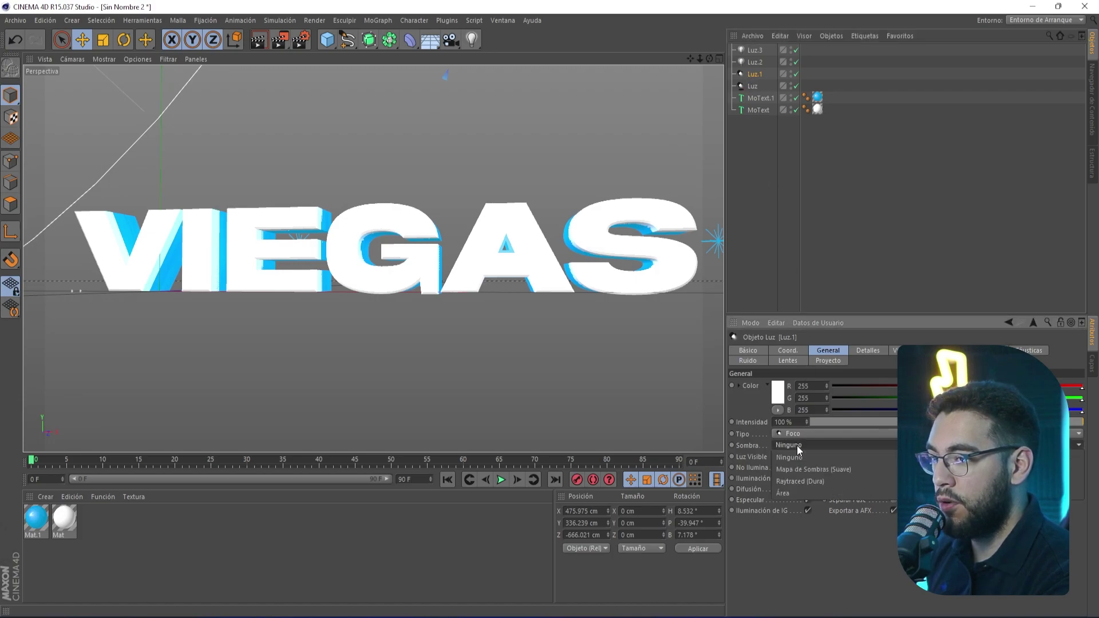
{"action": "left_click", "coordinate": [797, 445]}
{"action": "left_click", "coordinate": [822, 468]}
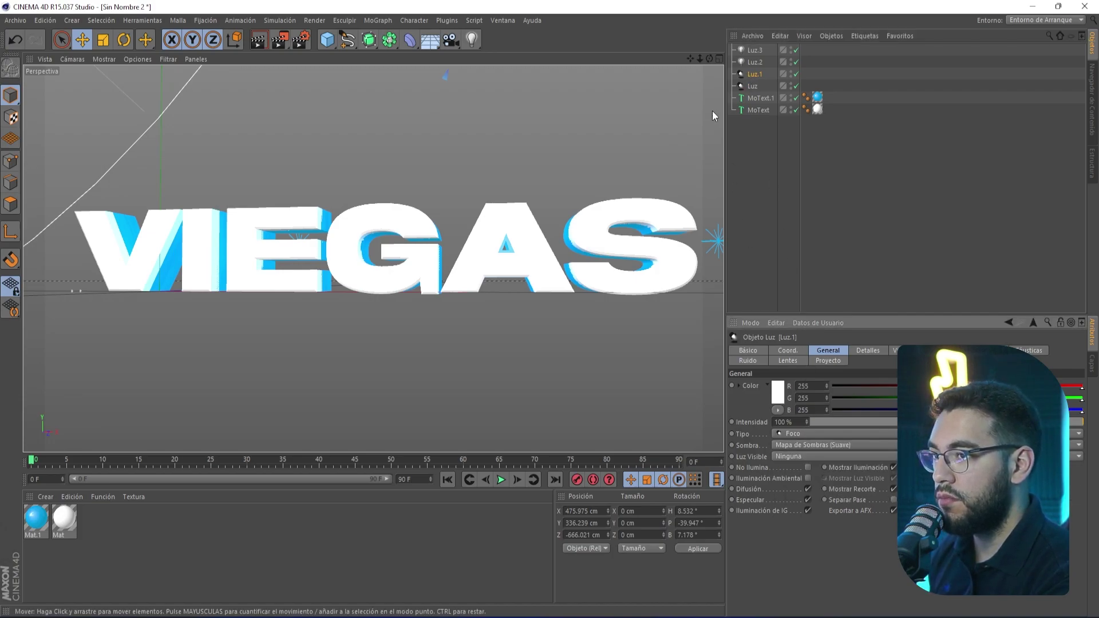
{"action": "left_click_drag", "start_coordinate": [709, 59], "coordinate": [715, 63]}
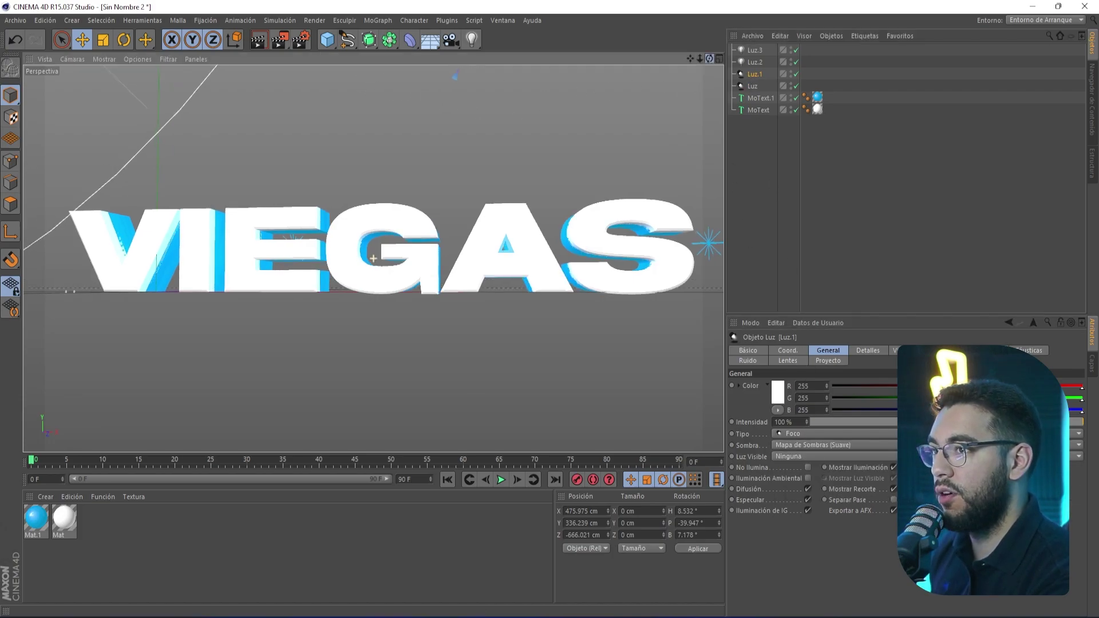
{"action": "left_click", "coordinate": [257, 39]}
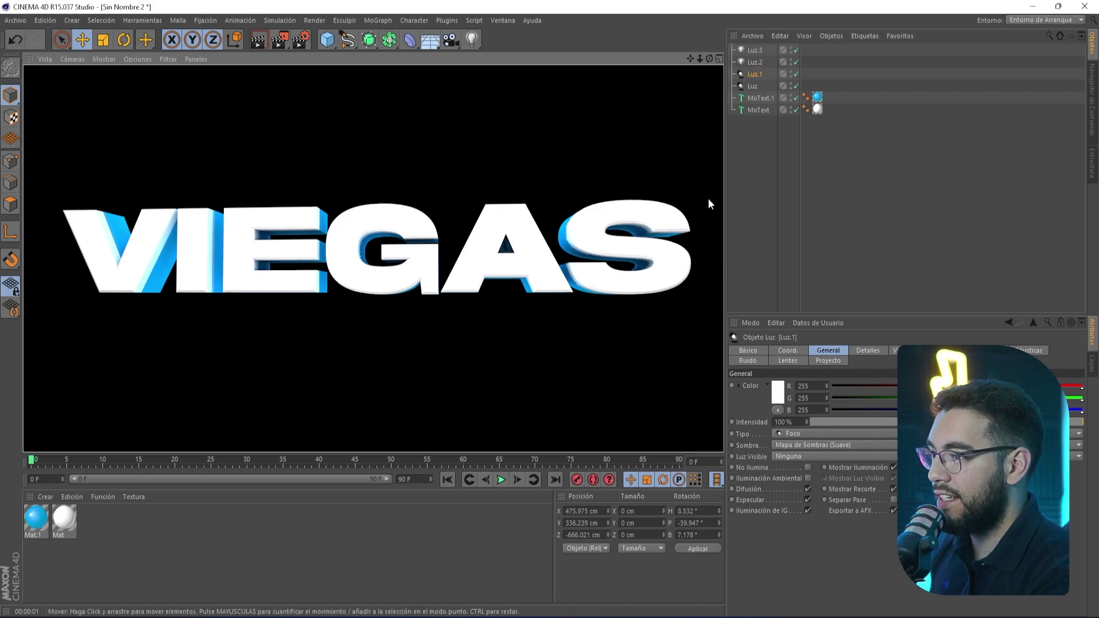
- Duplicate MoText as MoText.2, offset along the Z axis
{"action": "left_click", "coordinate": [634, 126]}
{"action": "left_click_drag", "start_coordinate": [710, 58], "coordinate": [658, 103]}
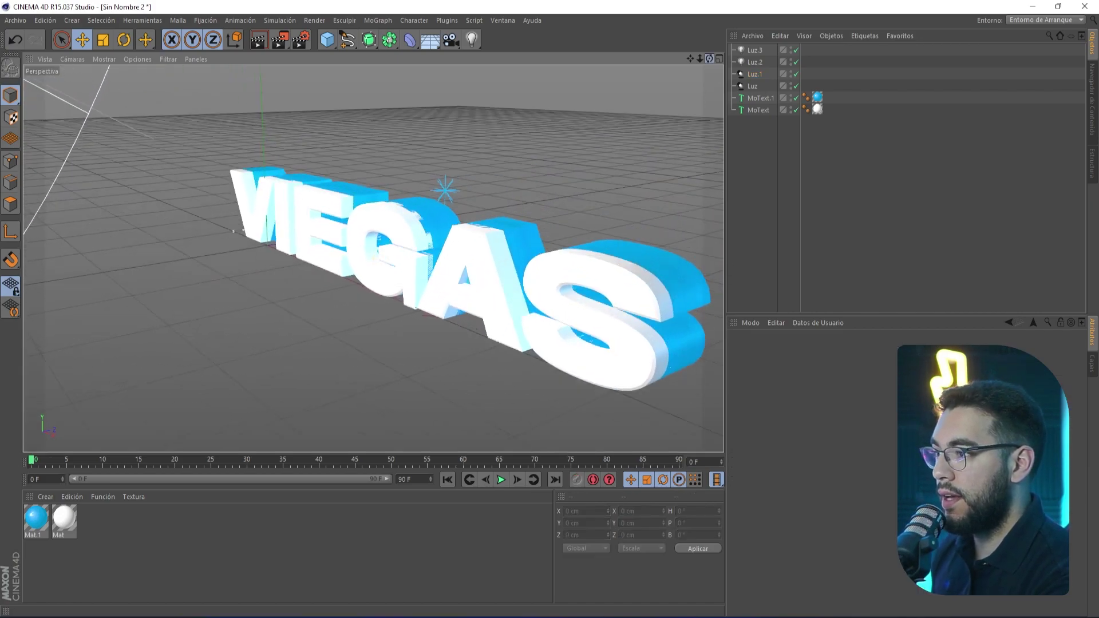
{"action": "left_click", "coordinate": [755, 112]}
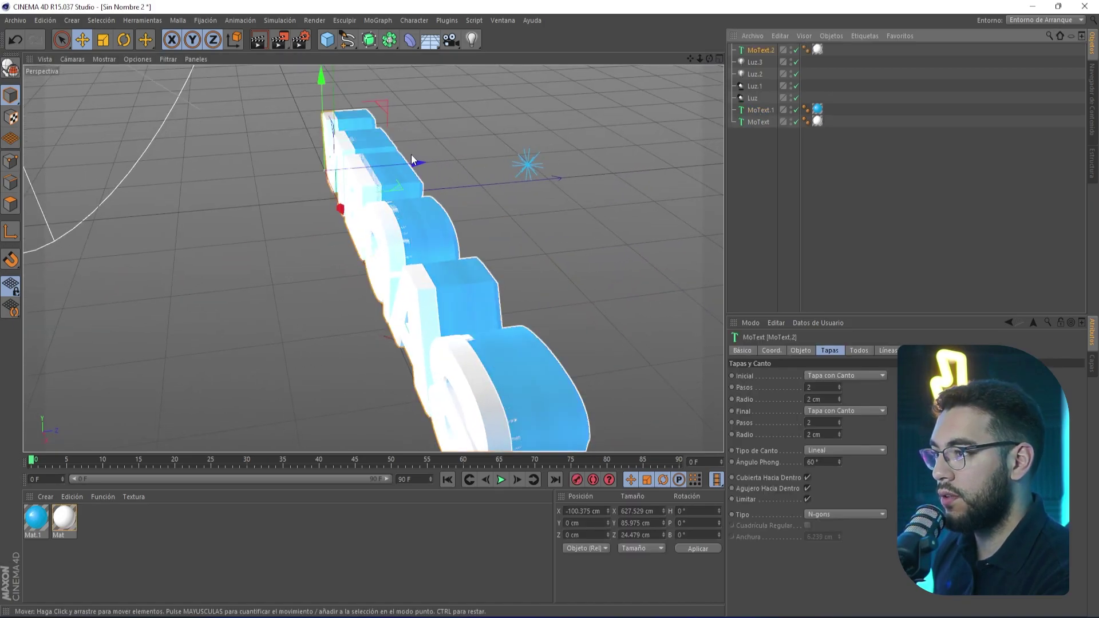
{"action": "mouse_move", "coordinate": [412, 163]}
{"action": "left_mouse_down", "text": "ctrl"}
{"action": "mouse_move", "coordinate": [462, 162]}
{"action": "mouse_move", "coordinate": [450, 159]}
{"action": "left_mouse_up", "text": "ctrl"}
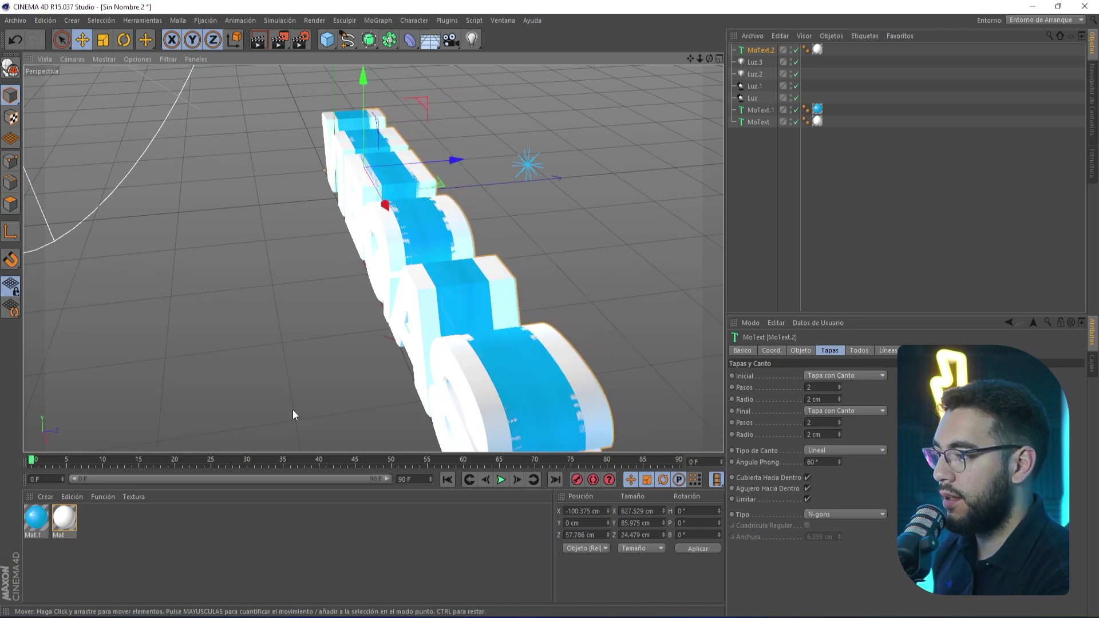
- Create material Mat.2 in pure white with Luminosidad enabled
{"action": "left_click", "coordinate": [238, 529]}
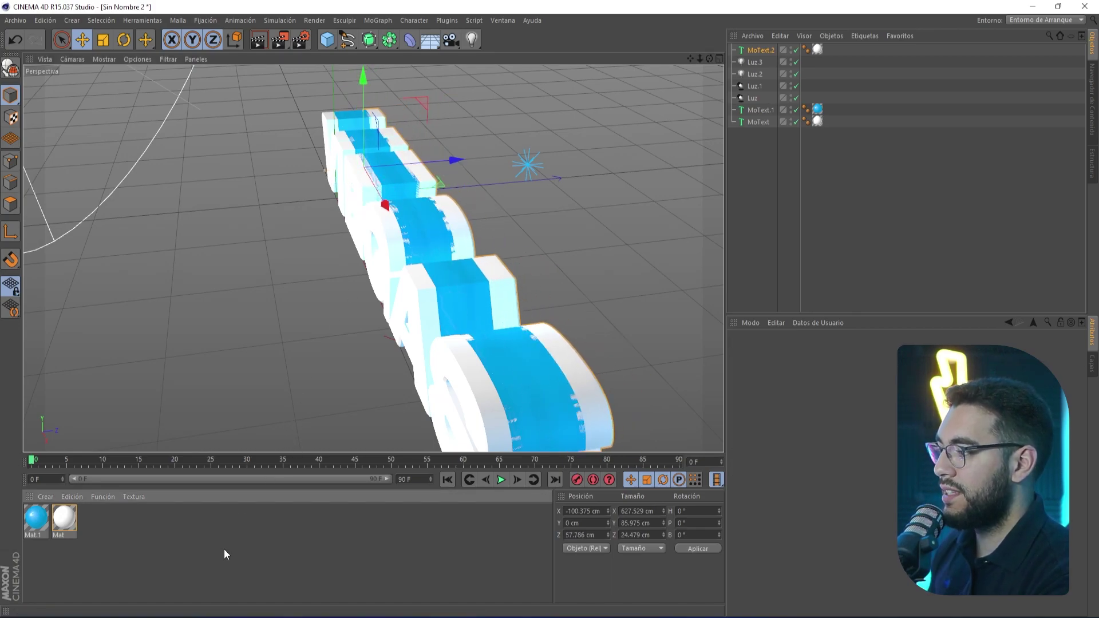
{"action": "double_click", "coordinate": [136, 537]}
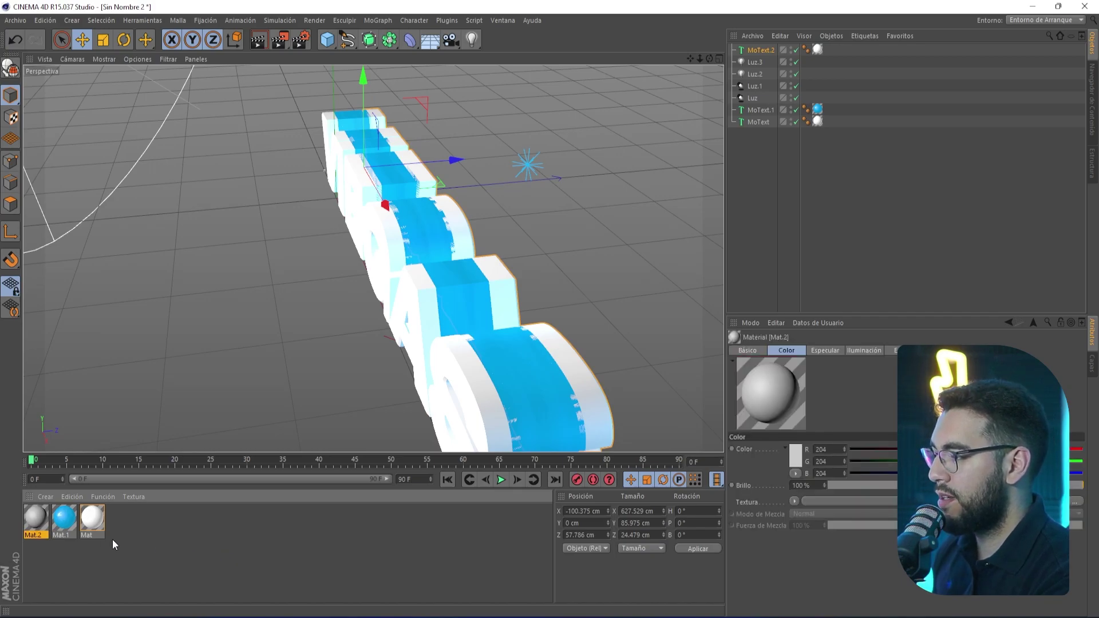
{"action": "double_click", "coordinate": [43, 526]}
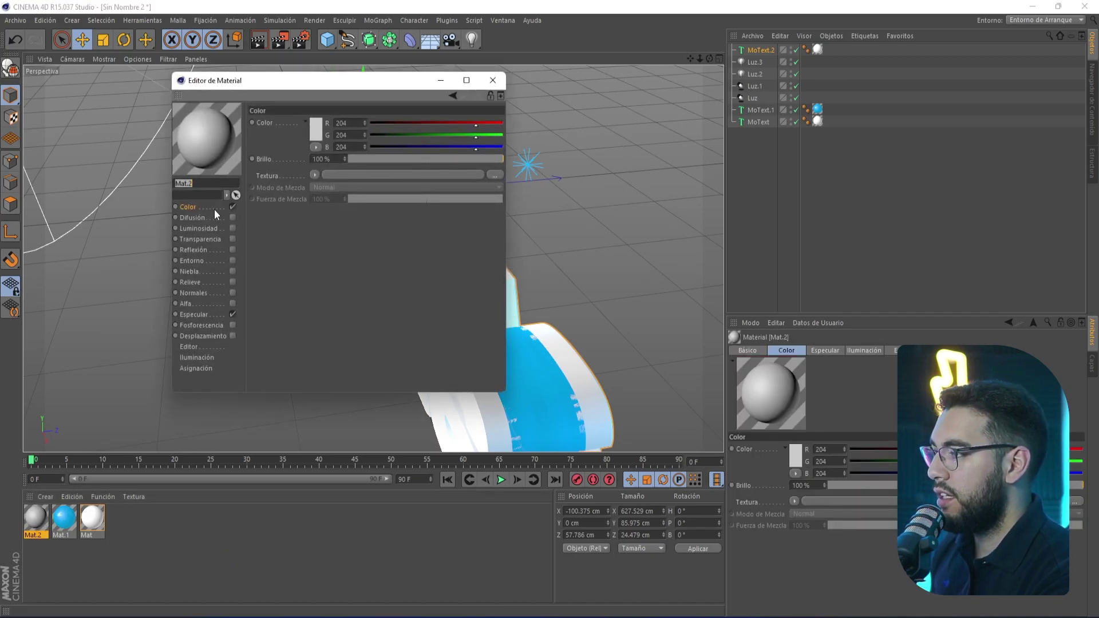
{"action": "left_click", "coordinate": [317, 130]}
{"action": "left_click", "coordinate": [294, 188]}
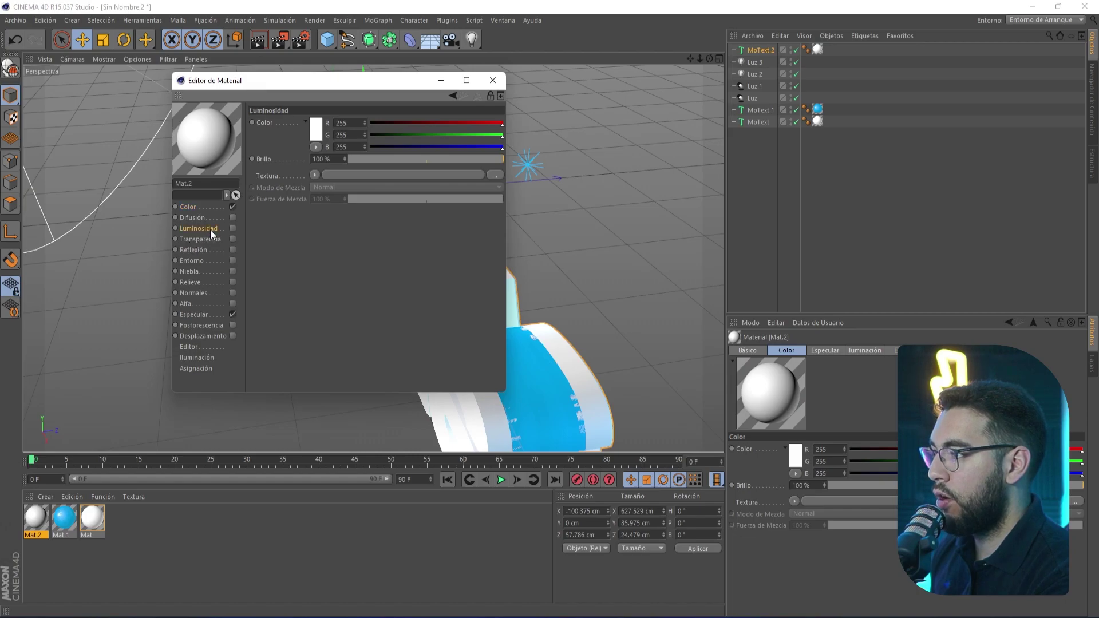
{"action": "left_click", "coordinate": [232, 228]}
{"action": "left_click", "coordinate": [493, 80]}
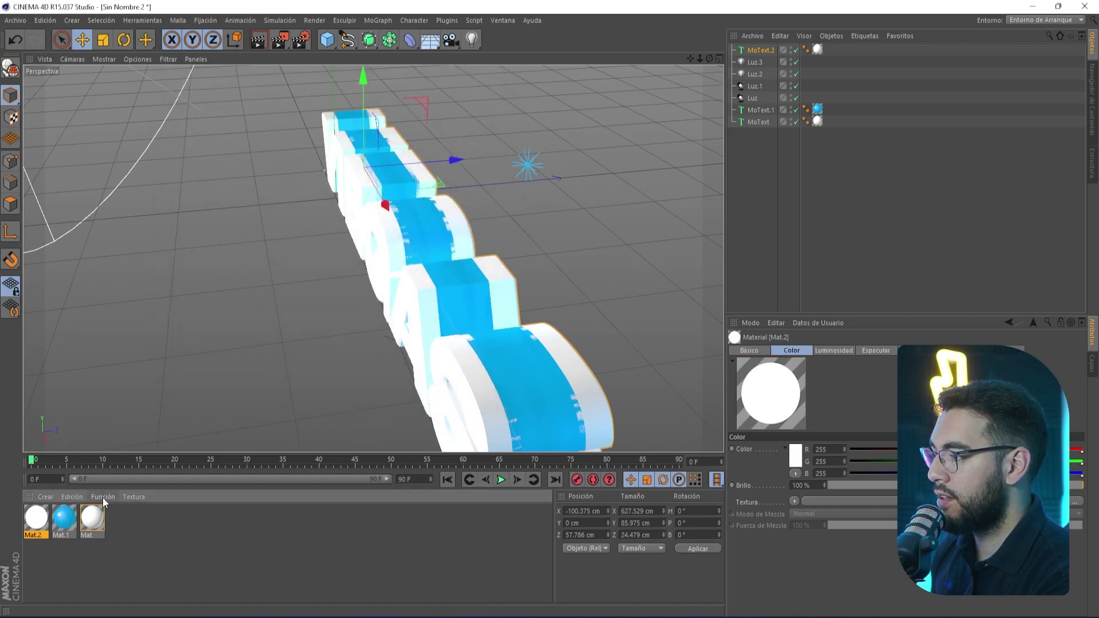
- Apply Mat.2 to MoText.2 and view VIEGAS from near the front
{"action": "left_click_drag", "start_coordinate": [38, 518], "coordinate": [502, 276]}
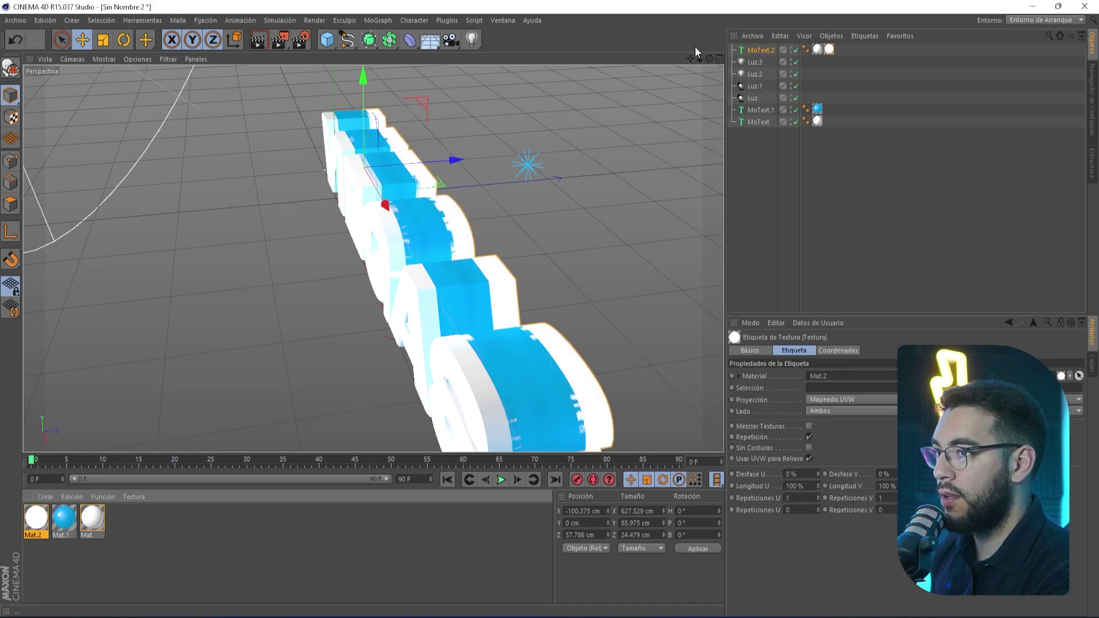
{"action": "mouse_move", "coordinate": [710, 58]}
{"action": "left_mouse_down"}
{"action": "mouse_move", "coordinate": [676, 80]}
{"action": "mouse_move", "coordinate": [694, 56]}
{"action": "left_mouse_up"}
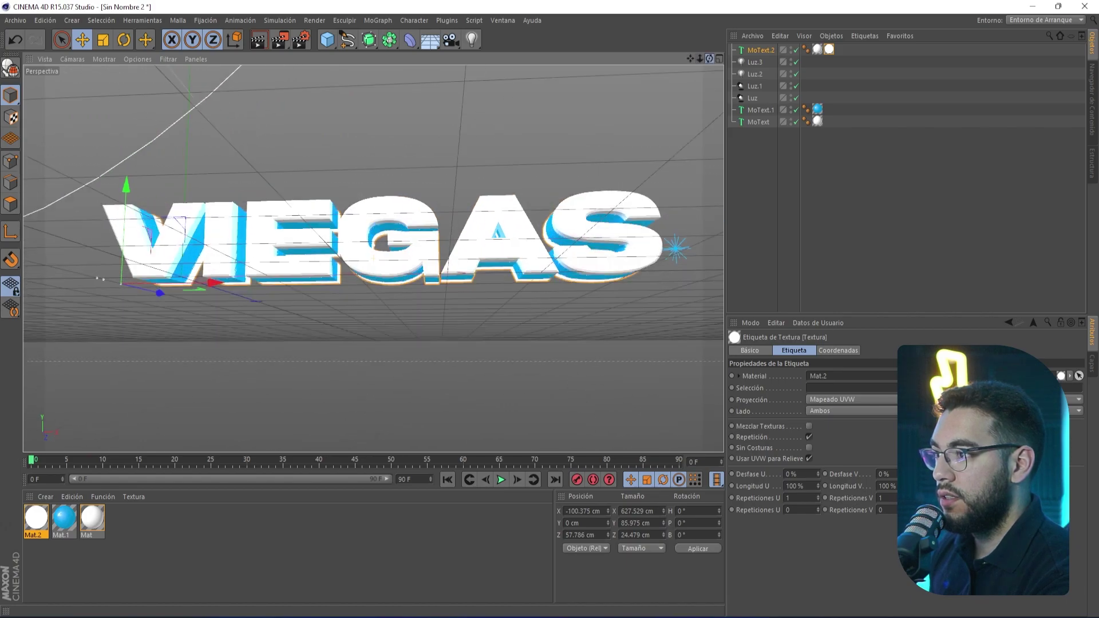
{"action": "mouse_move", "coordinate": [709, 58]}
{"action": "left_mouse_down"}
{"action": "mouse_move", "coordinate": [694, 78]}
{"action": "mouse_move", "coordinate": [702, 64]}
{"action": "left_mouse_up"}
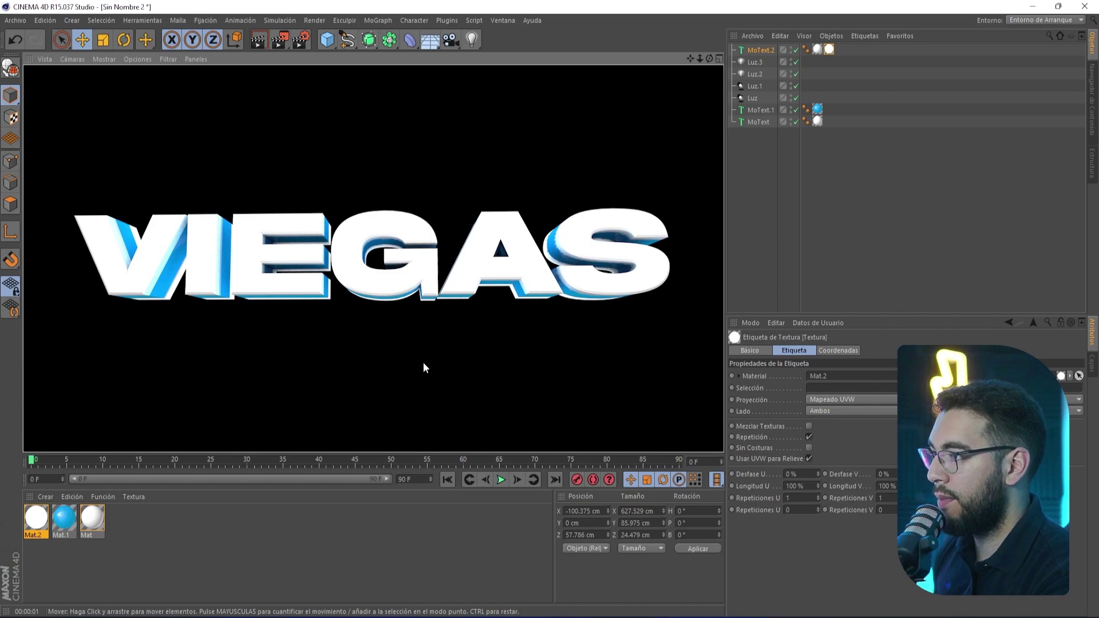
- Group MoText, MoText.1 and MoText.2 under one Nulo with Alt+G
{"action": "left_click", "coordinate": [444, 379]}
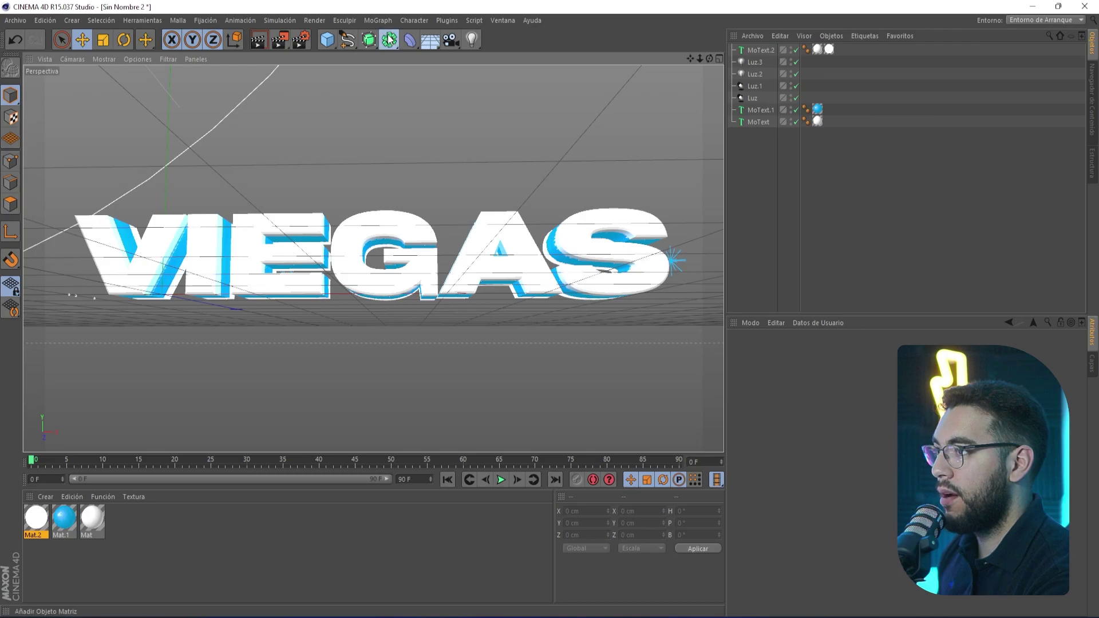
{"action": "left_click", "coordinate": [389, 40]}
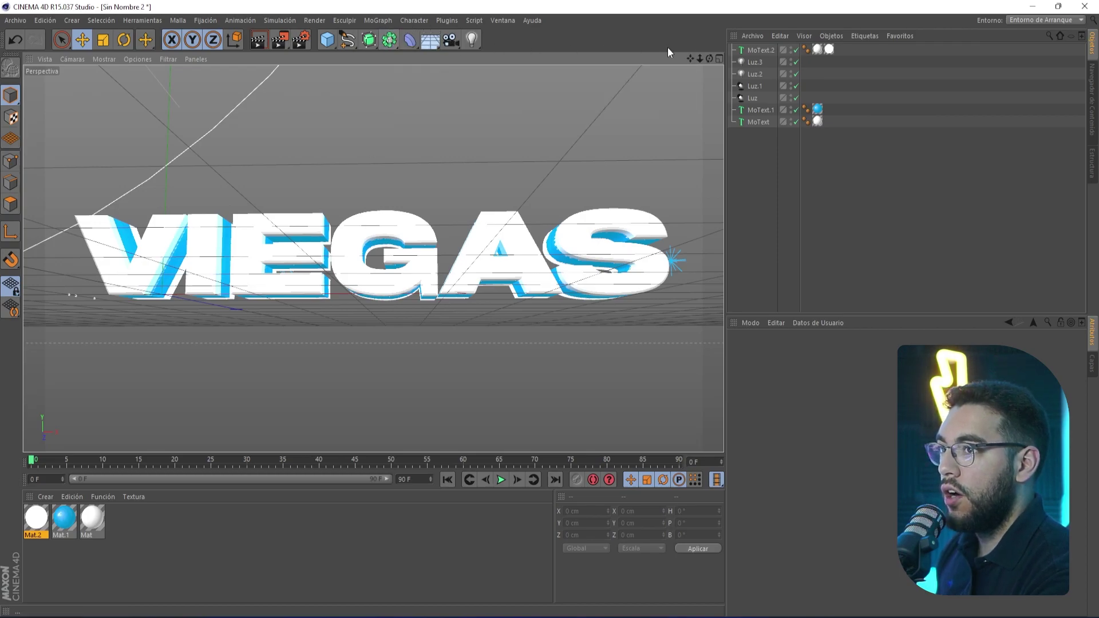
{"action": "left_click_drag", "start_coordinate": [754, 106], "coordinate": [754, 106]}
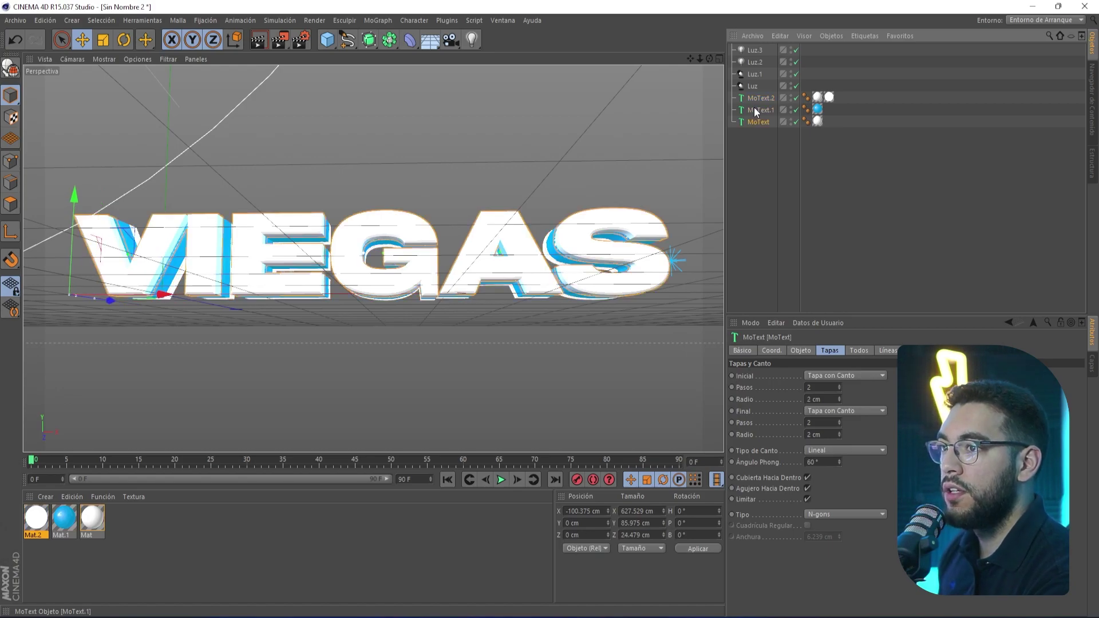
{"action": "left_click", "coordinate": [759, 122], "text": "shift"}
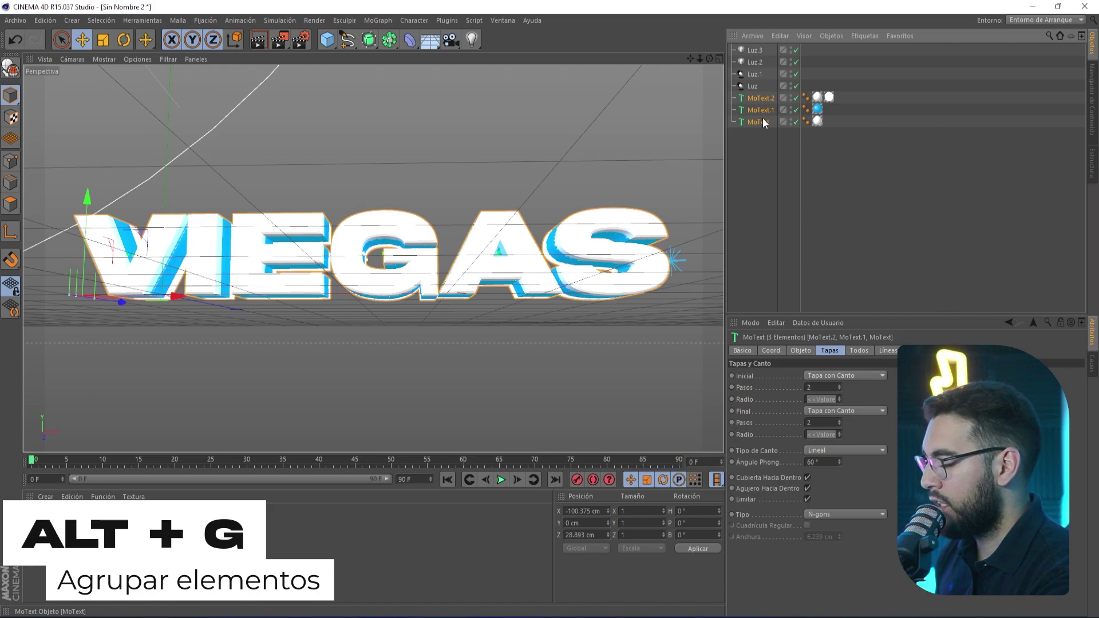
{"action": "key", "text": "alt+g"}
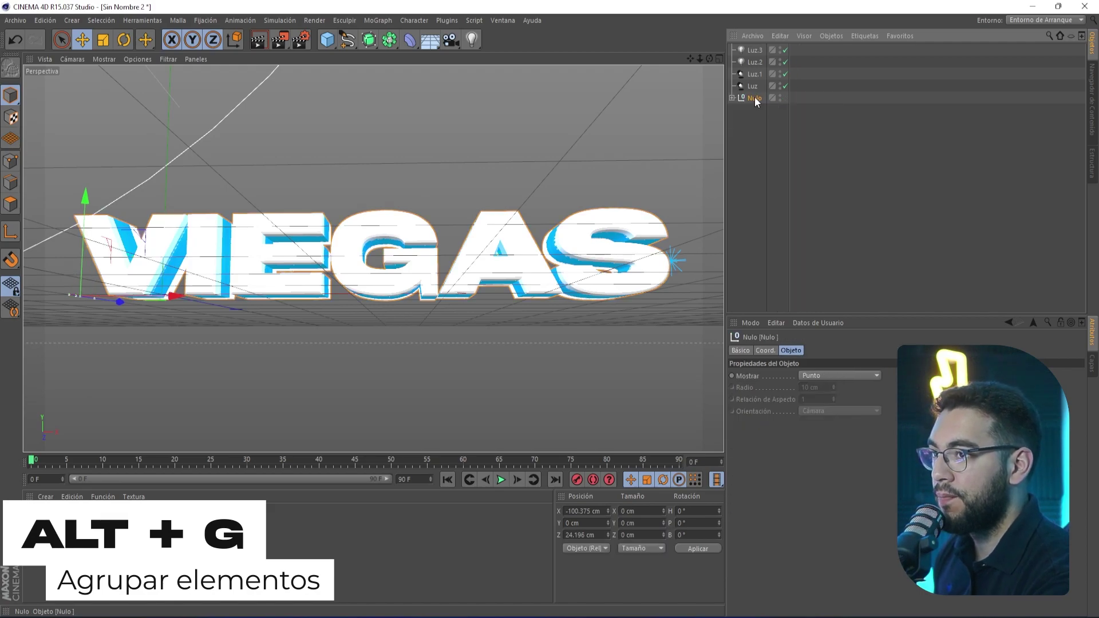
{"action": "left_click", "coordinate": [733, 97]}
{"action": "left_click", "coordinate": [732, 98]}
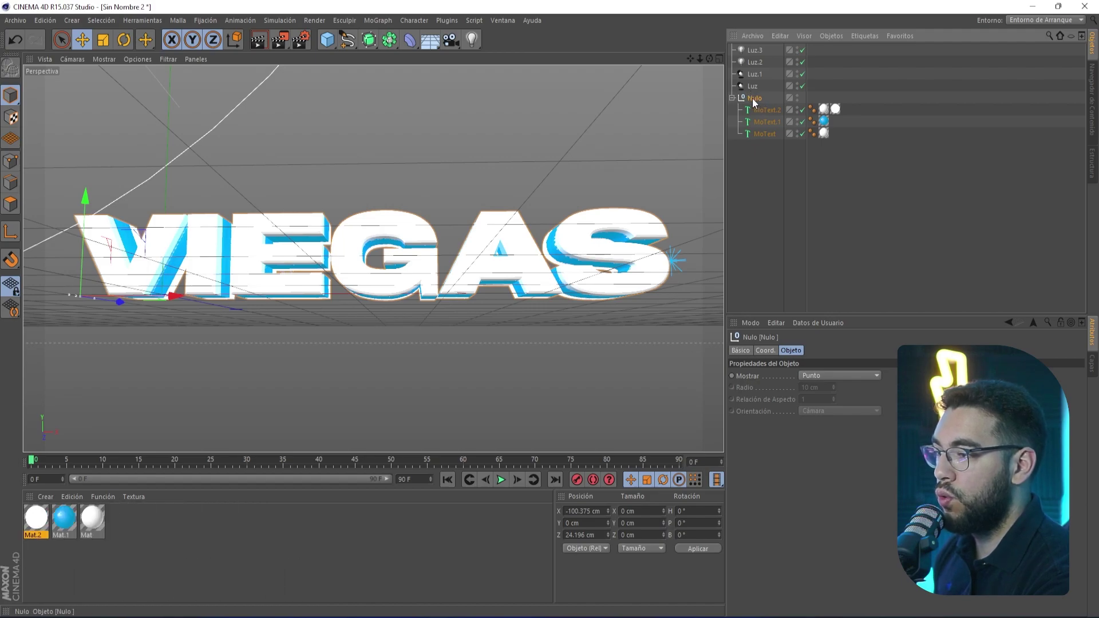
- Group the four Luz lights under a null named LUCES
{"action": "left_click", "coordinate": [751, 90]}
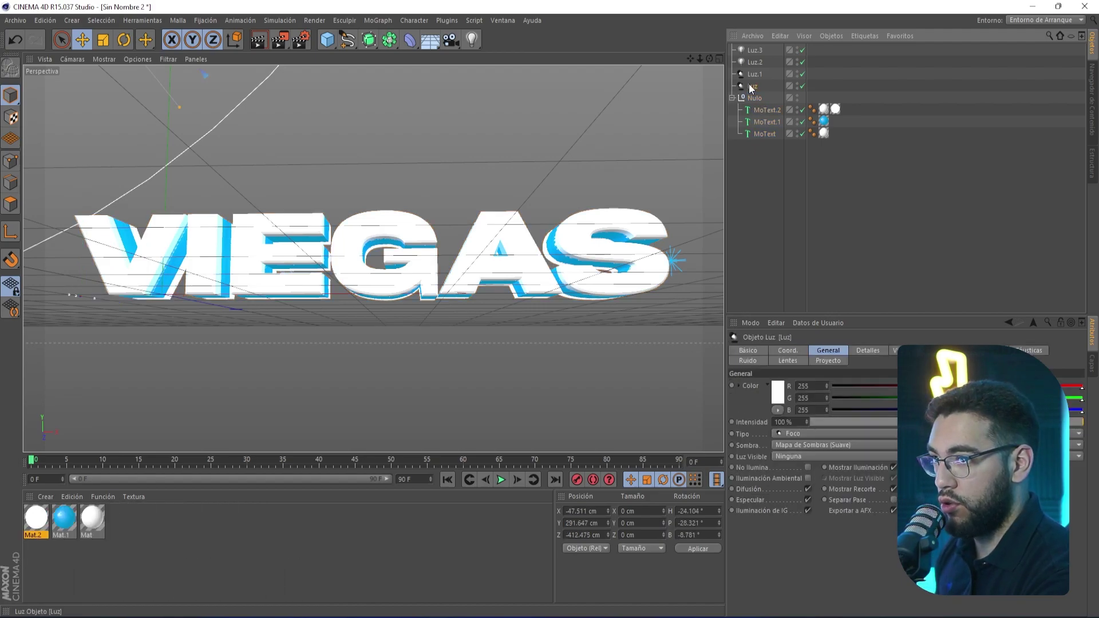
{"action": "left_click", "coordinate": [754, 51], "text": "shift"}
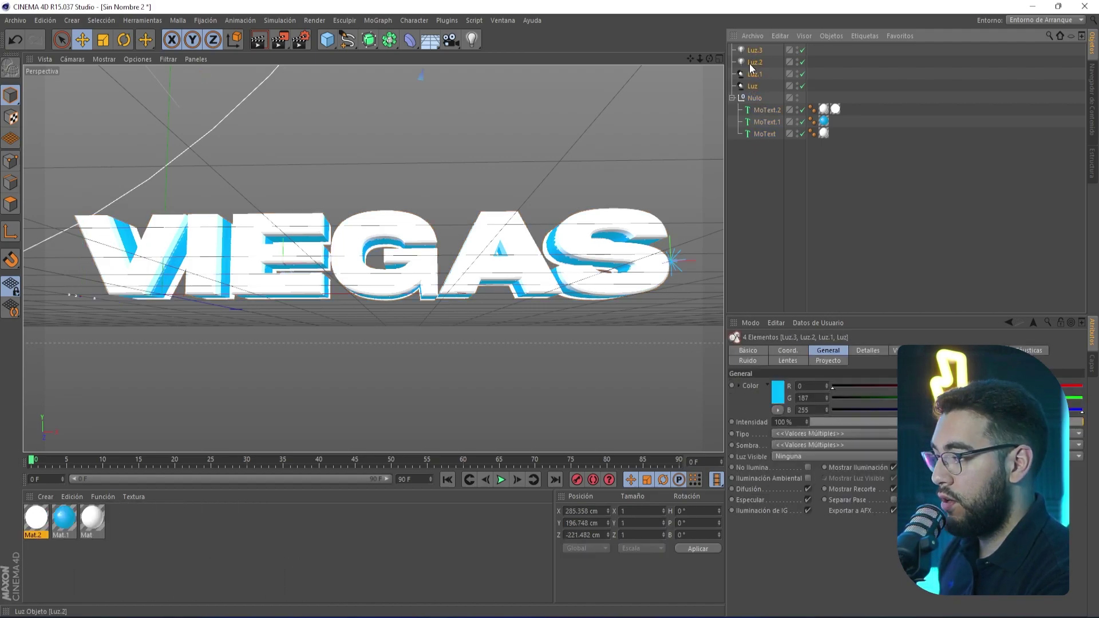
{"action": "key", "text": "alt+g"}
{"action": "double_click", "coordinate": [755, 50]}
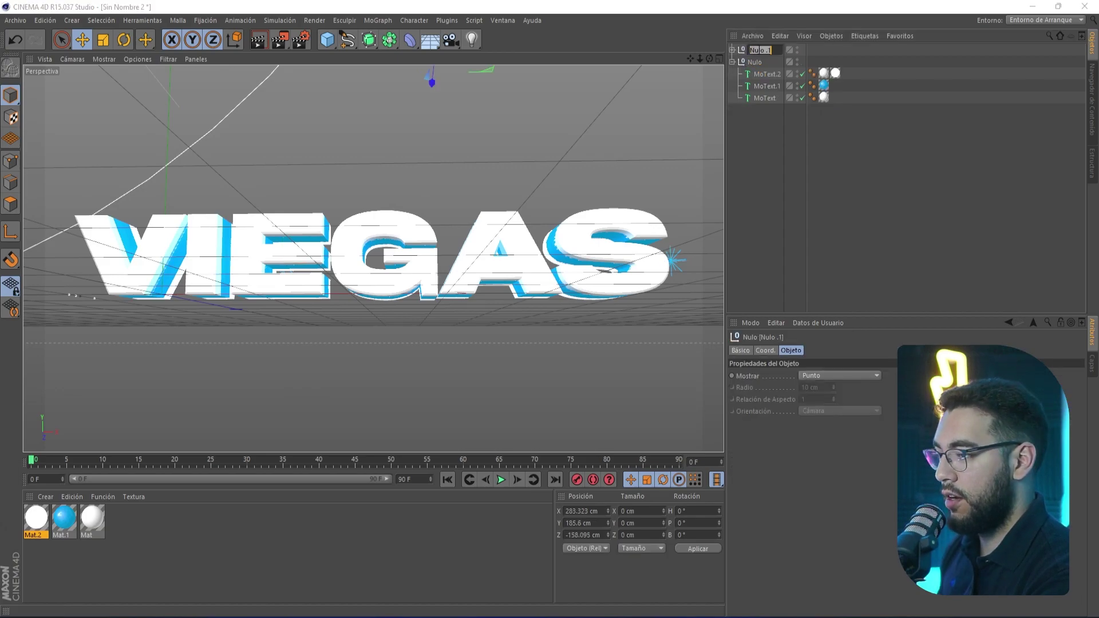
{"action": "type", "text": "LUCES"}
{"action": "key", "text": "Return"}
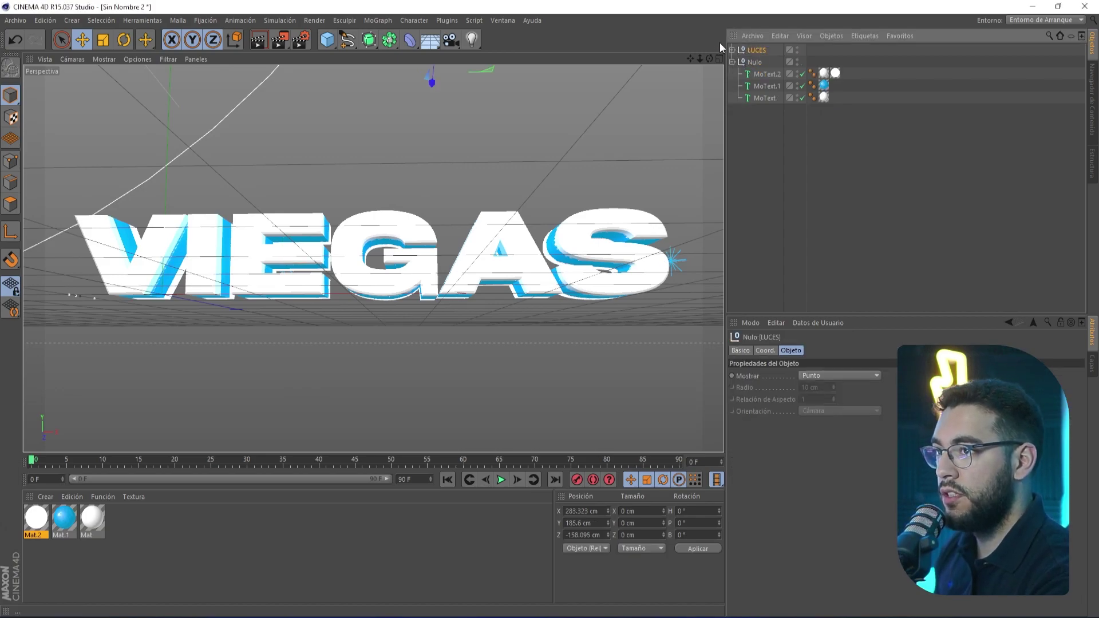
- Select the Nulo text group, then its bottom MoText layer
{"action": "left_click", "coordinate": [732, 60]}
{"action": "left_click", "coordinate": [747, 61]}
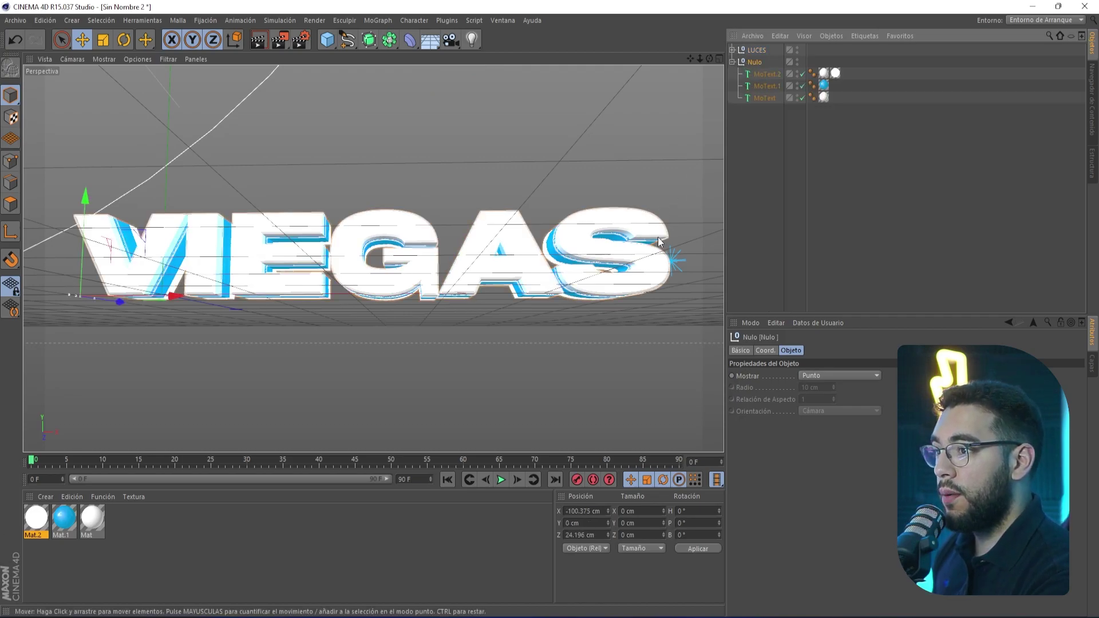
{"action": "left_click", "coordinate": [761, 154]}
{"action": "left_click", "coordinate": [763, 98]}
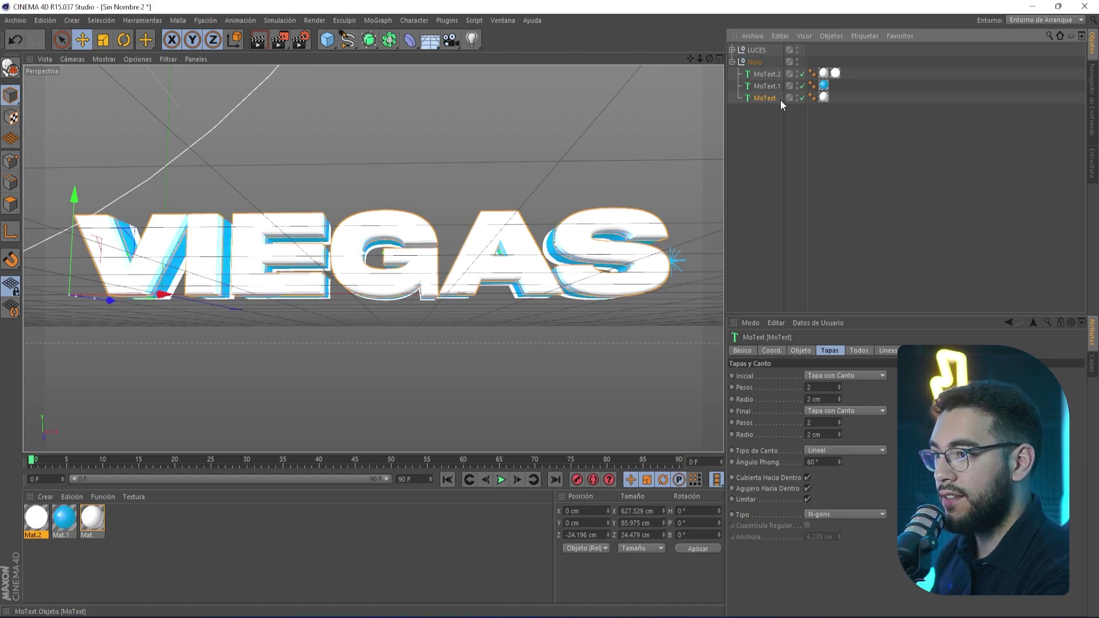
- Duplicate MoText atop Nulo and add a Formación de Átomos into the group
{"action": "mouse_move", "coordinate": [766, 99]}
{"action": "left_mouse_down"}
{"action": "mouse_move", "coordinate": [761, 49]}
{"action": "mouse_move", "coordinate": [767, 73]}
{"action": "left_mouse_up"}
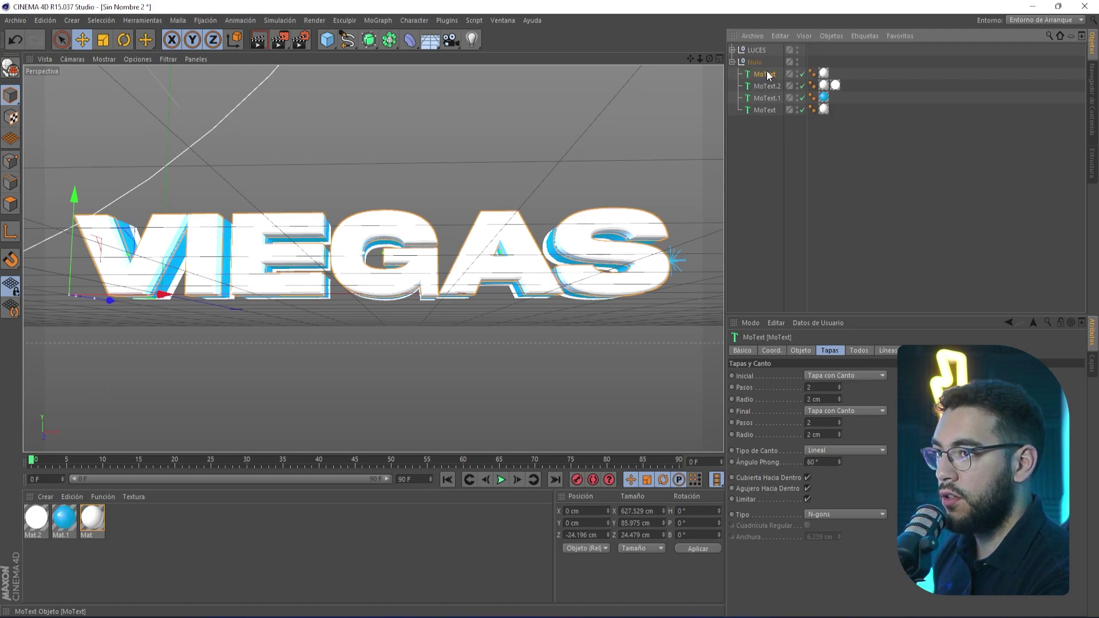
{"action": "left_click", "coordinate": [390, 40]}
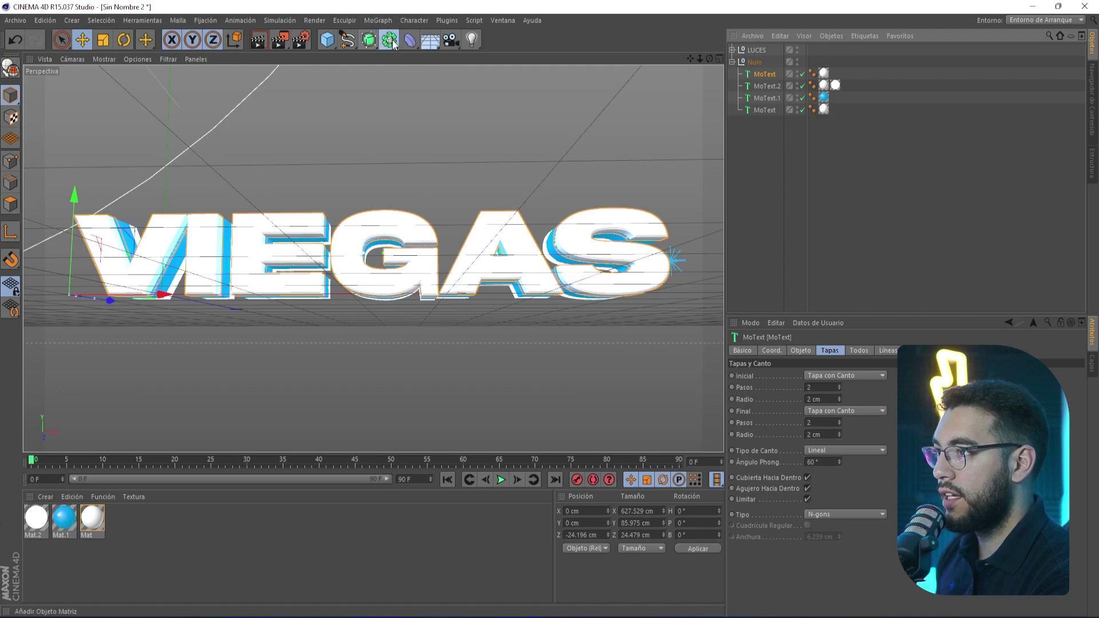
{"action": "left_click", "coordinate": [555, 57]}
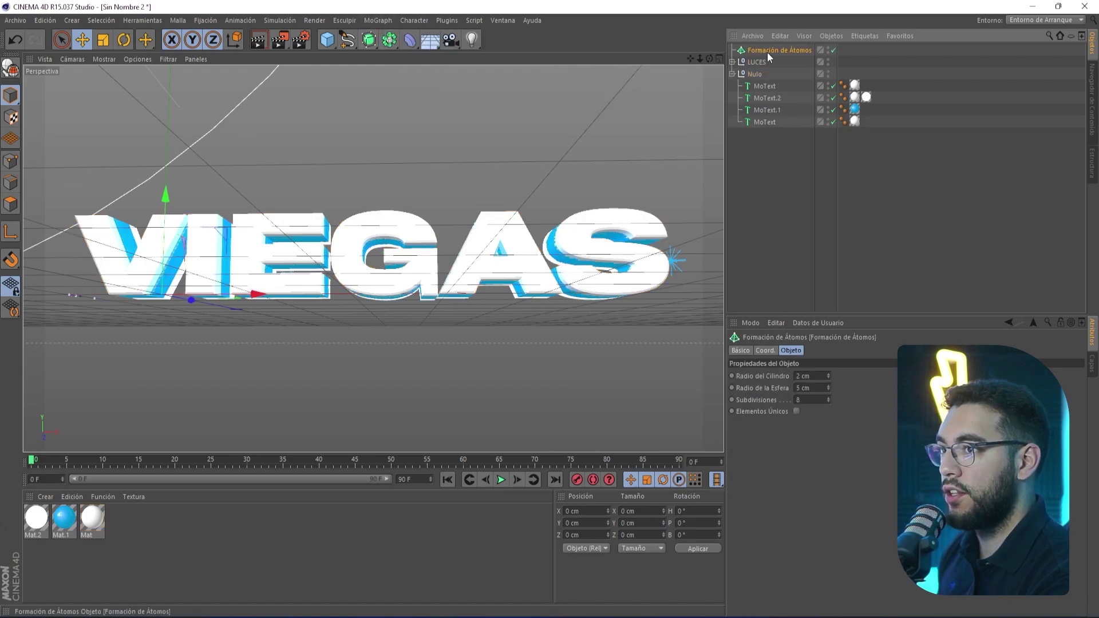
{"action": "left_click_drag", "start_coordinate": [761, 85], "coordinate": [767, 76]}
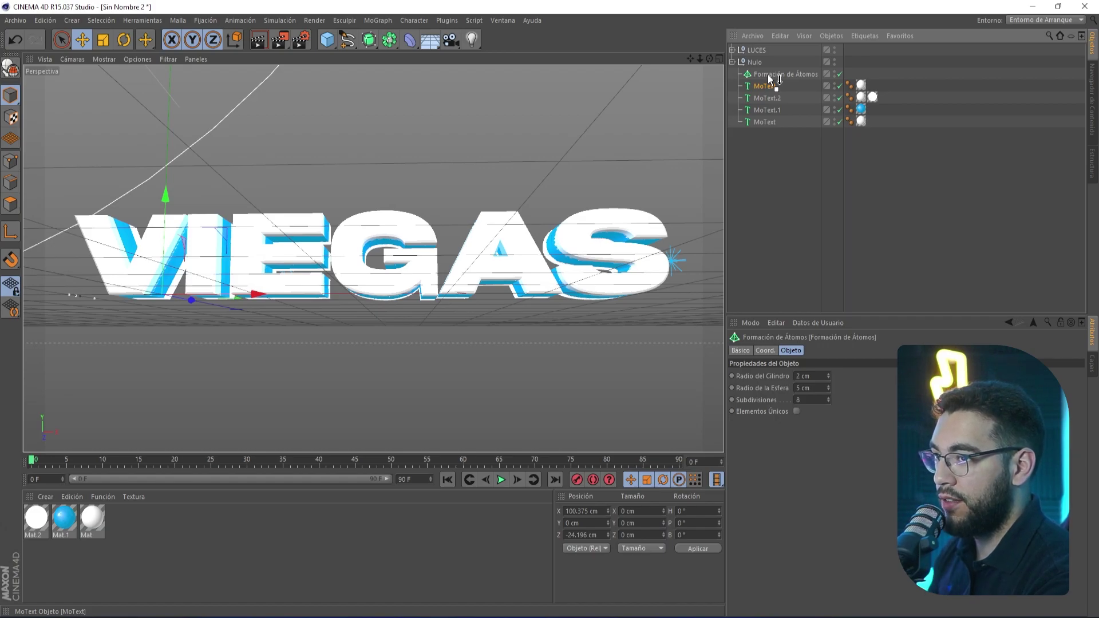
- Parent the MoText copy under Formación de Átomos and show its settings
{"action": "left_click_drag", "start_coordinate": [770, 78], "coordinate": [772, 79]}
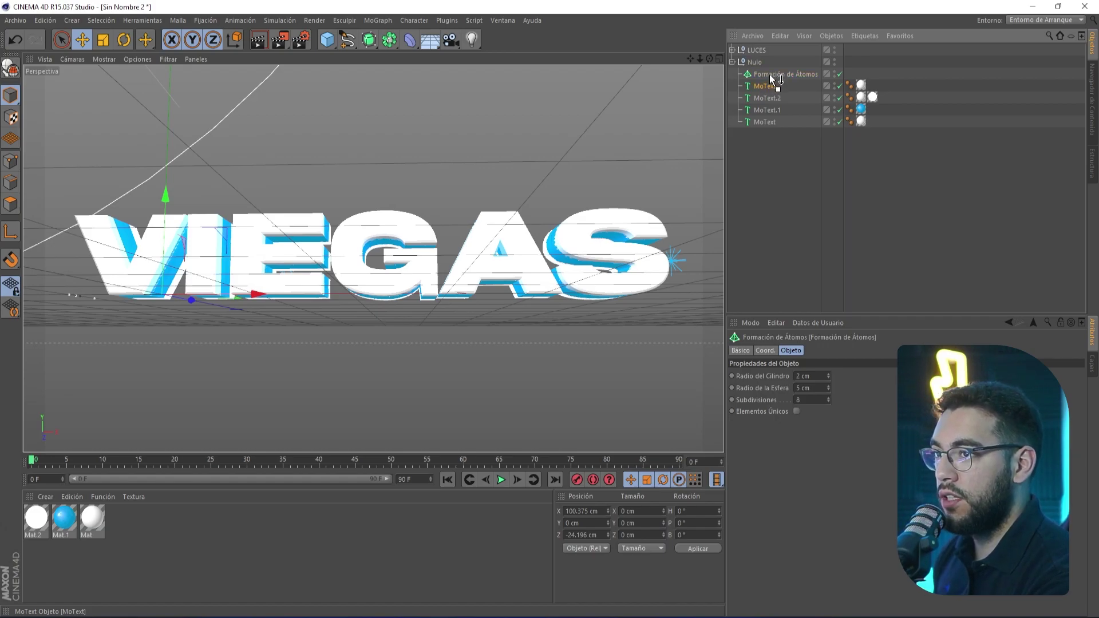
{"action": "left_click_drag", "start_coordinate": [773, 77], "coordinate": [769, 74]}
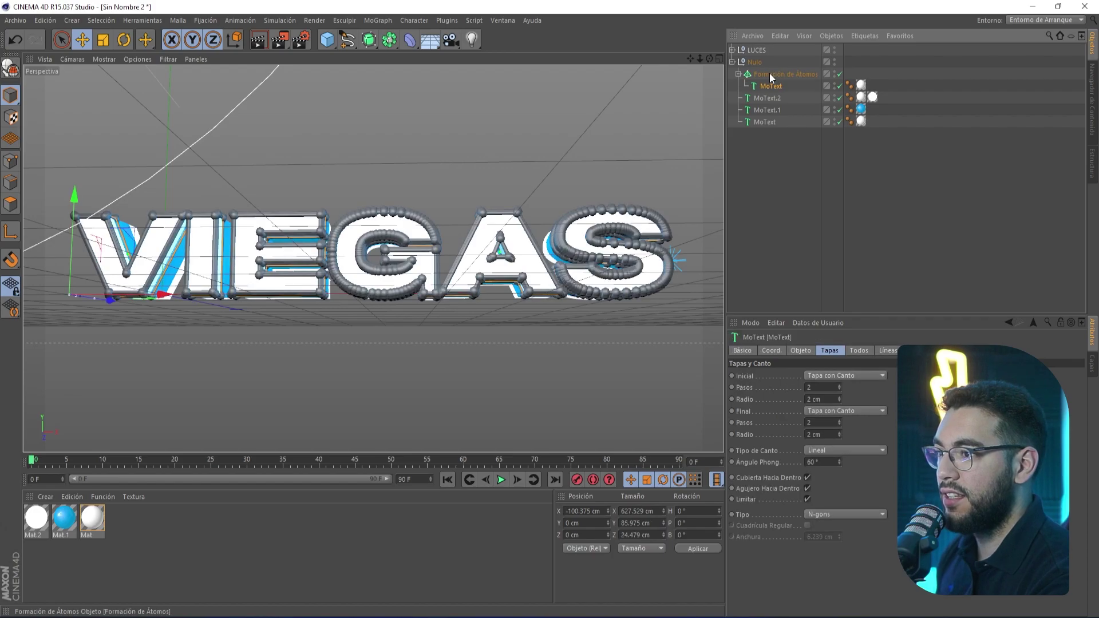
{"action": "left_click", "coordinate": [771, 74]}
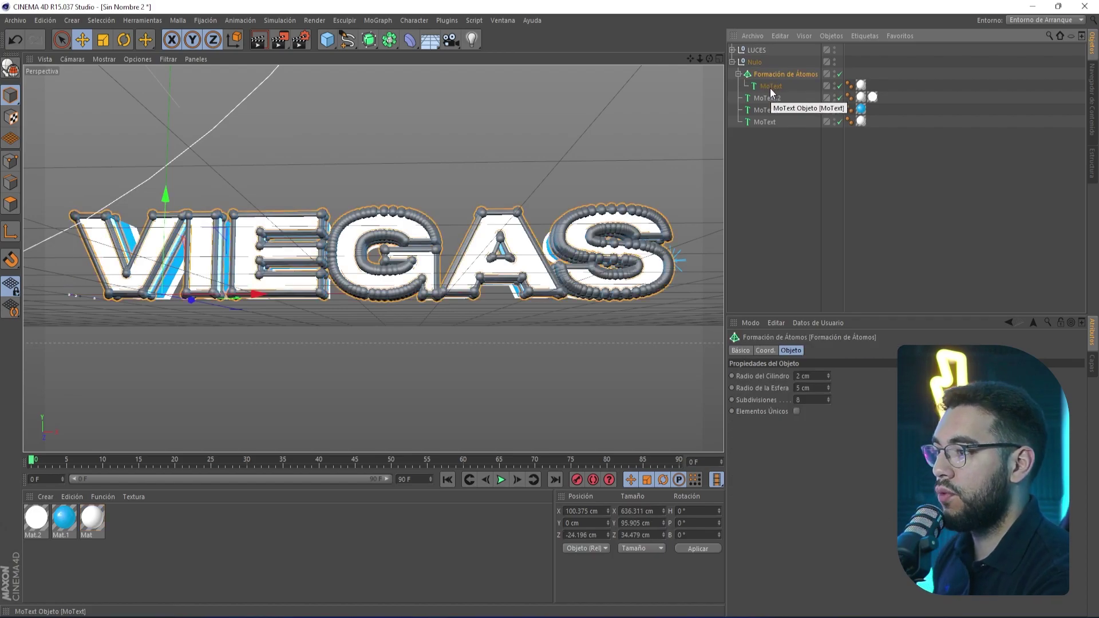
{"action": "left_click", "coordinate": [768, 86]}
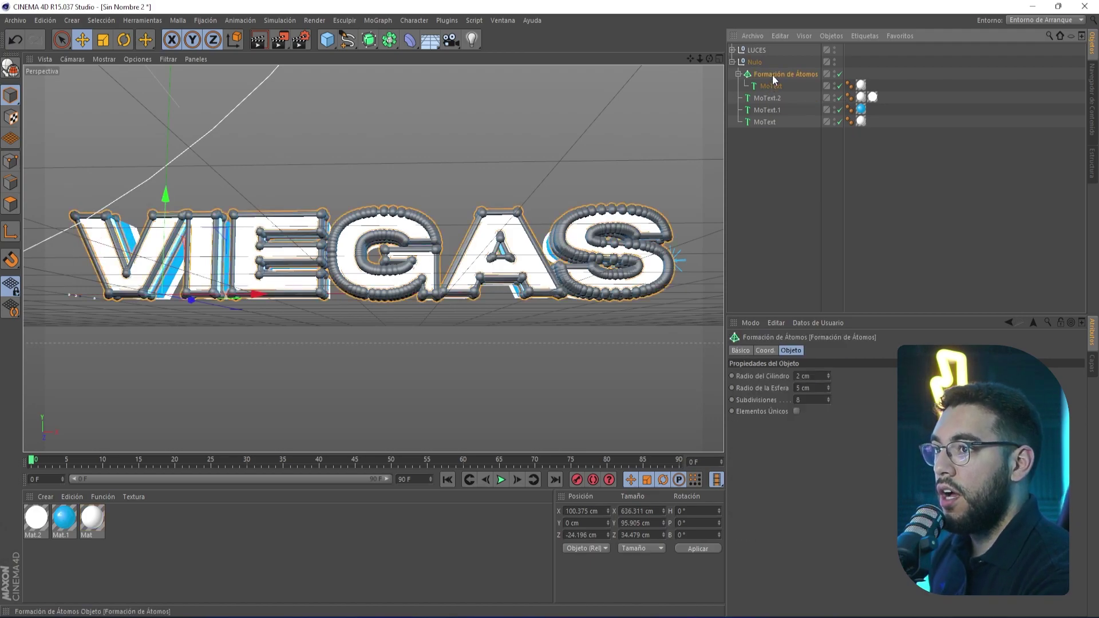
- Set the Atom Array sphere radius to 2 cm
{"action": "double_click", "coordinate": [801, 387]}
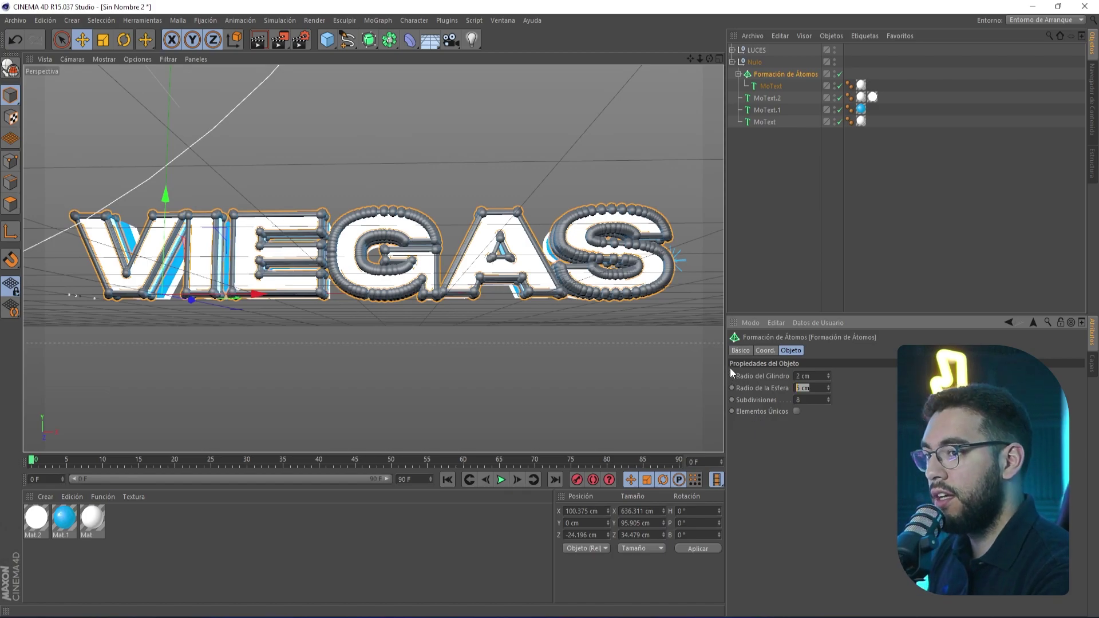
{"action": "type", "text": "2"}
{"action": "key", "text": "Return"}
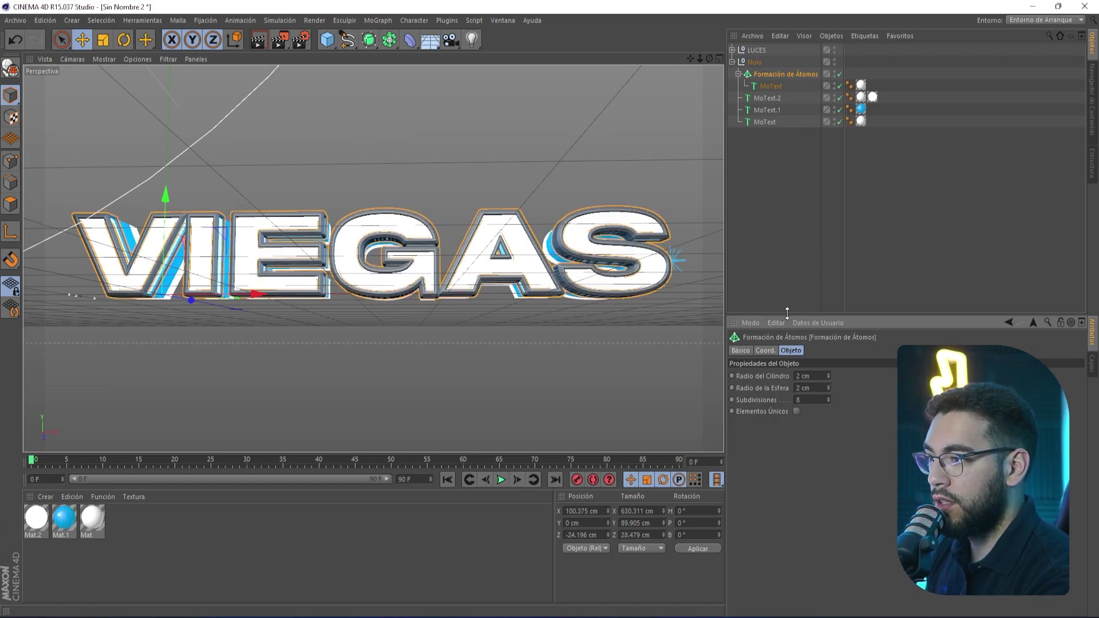
- Toggle the nested MoText's cap options, Limitar and an inward cap
{"action": "left_click", "coordinate": [768, 87]}
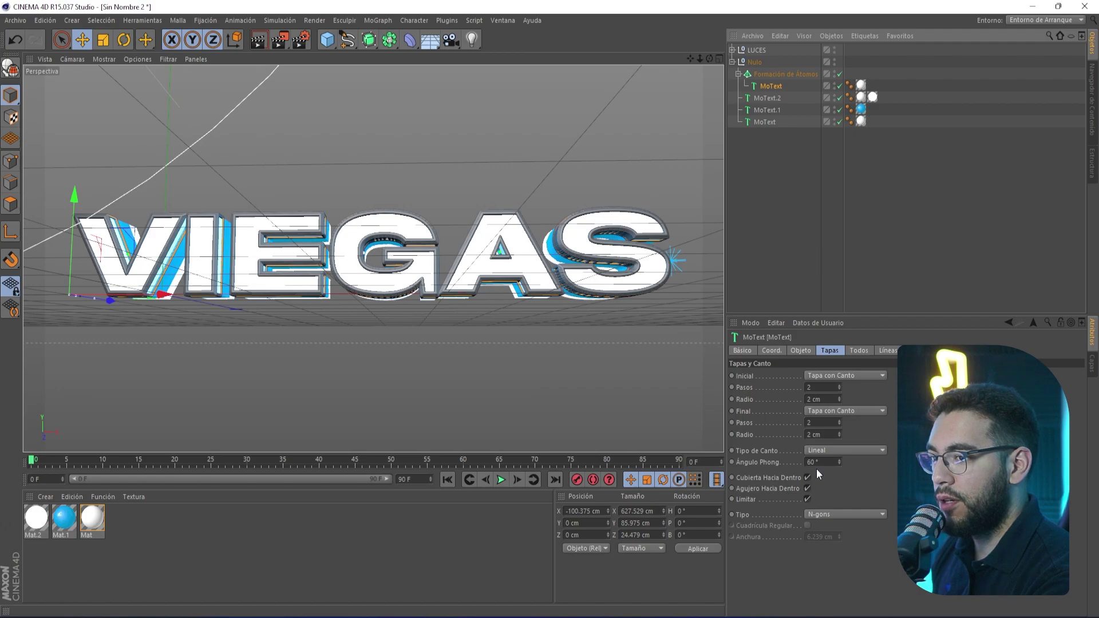
{"action": "left_click_drag", "start_coordinate": [709, 59], "coordinate": [641, 86]}
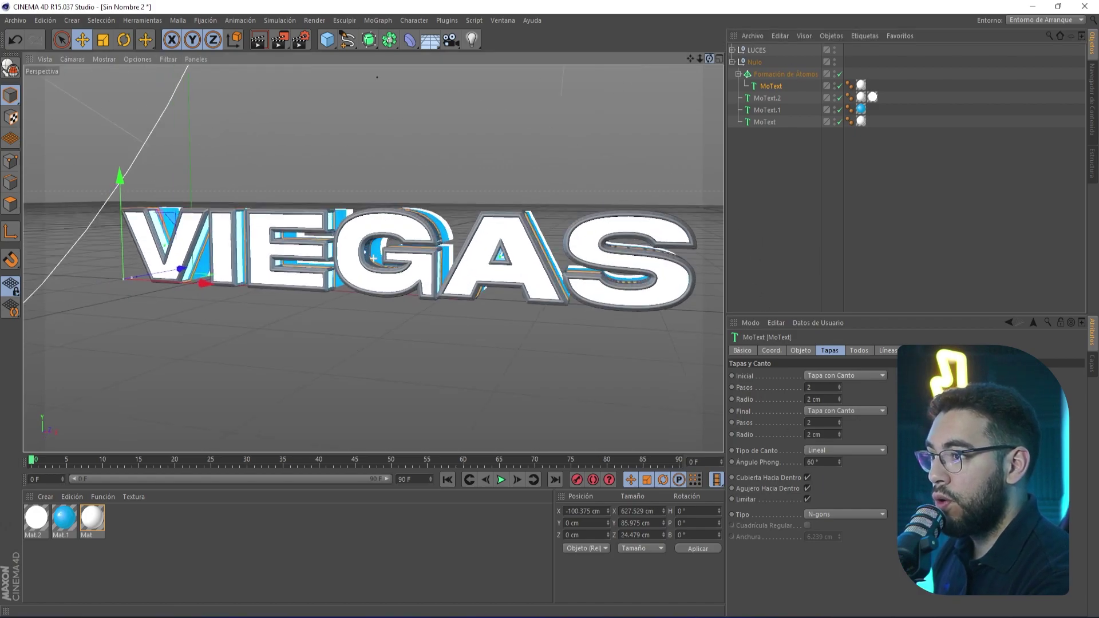
{"action": "left_click_drag", "start_coordinate": [710, 59], "coordinate": [675, 80]}
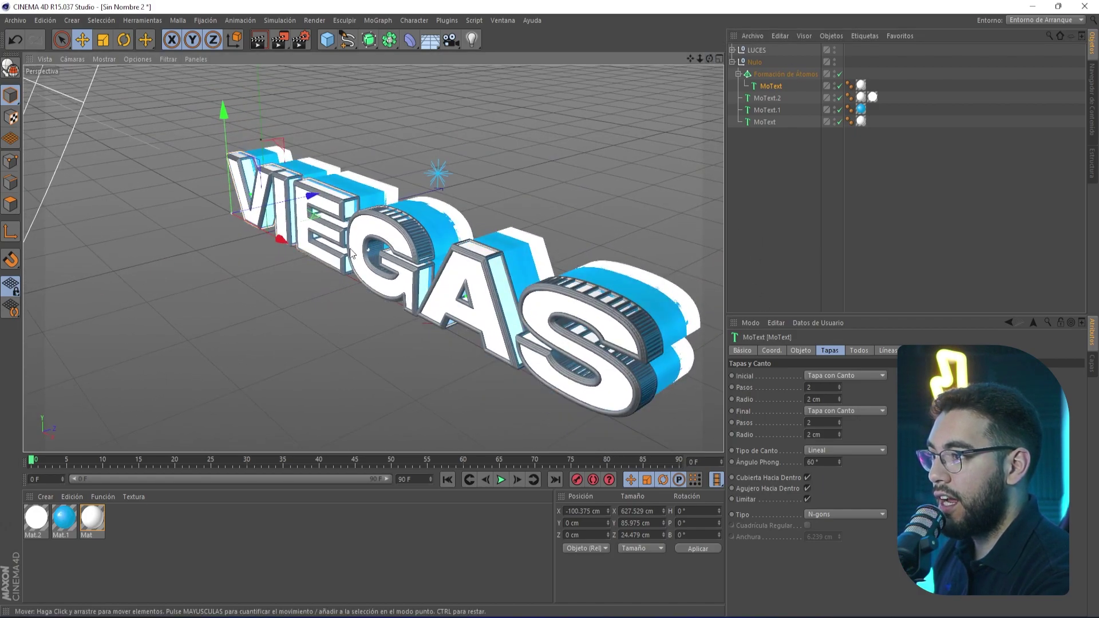
{"action": "left_click", "coordinate": [807, 499]}
{"action": "left_click", "coordinate": [807, 499]}
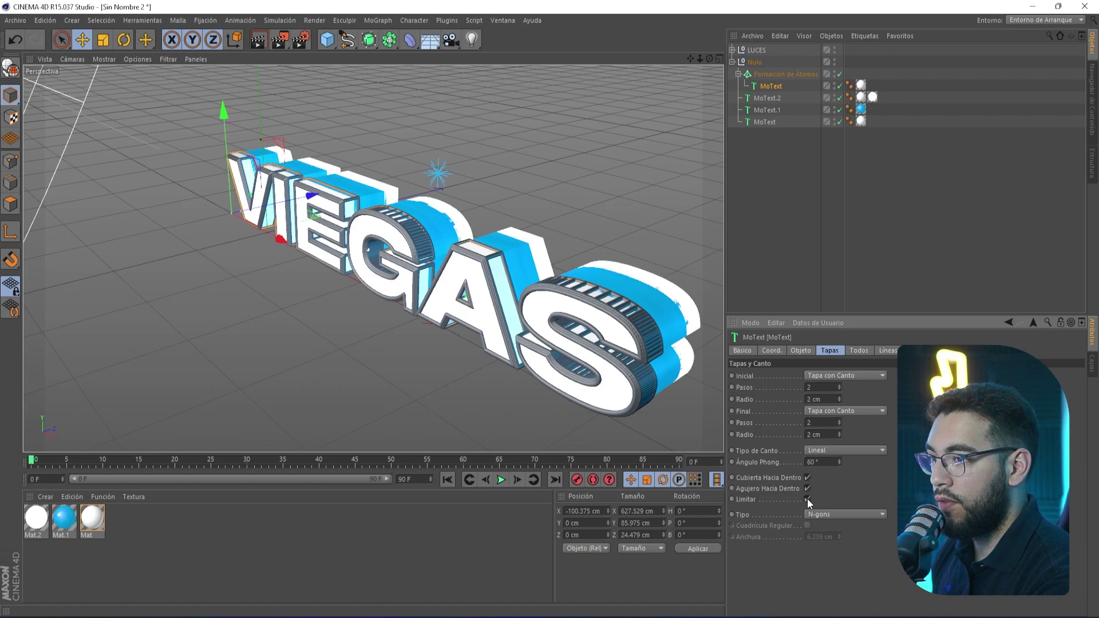
{"action": "left_click", "coordinate": [807, 478]}
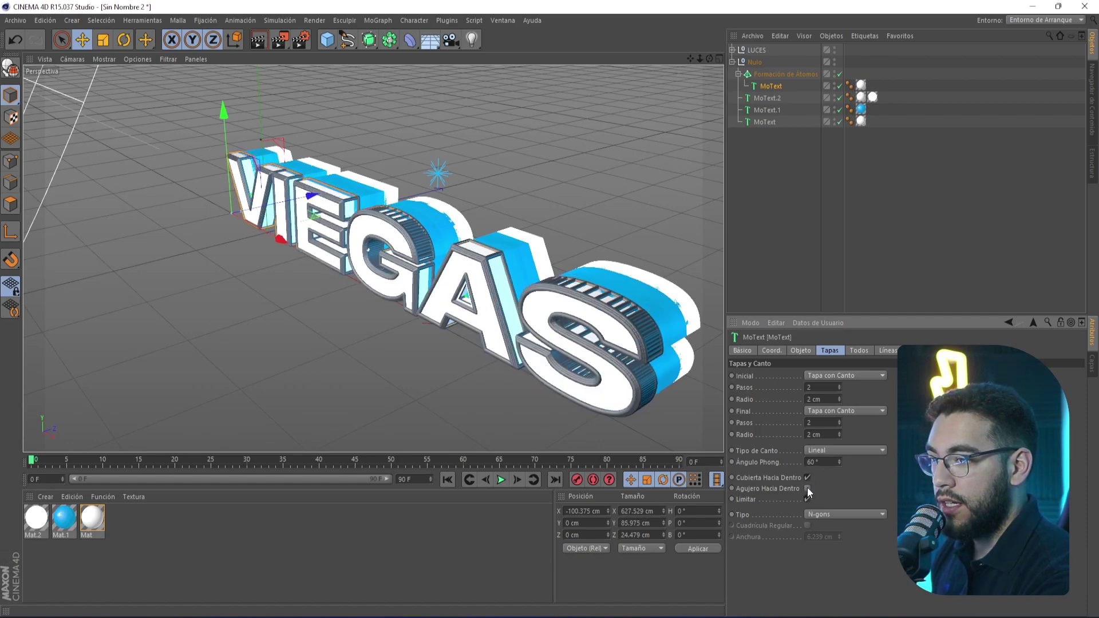
- Set Atom Array subdivisions to 3 and shift it along Z to -28.275 cm
{"action": "left_click", "coordinate": [787, 75]}
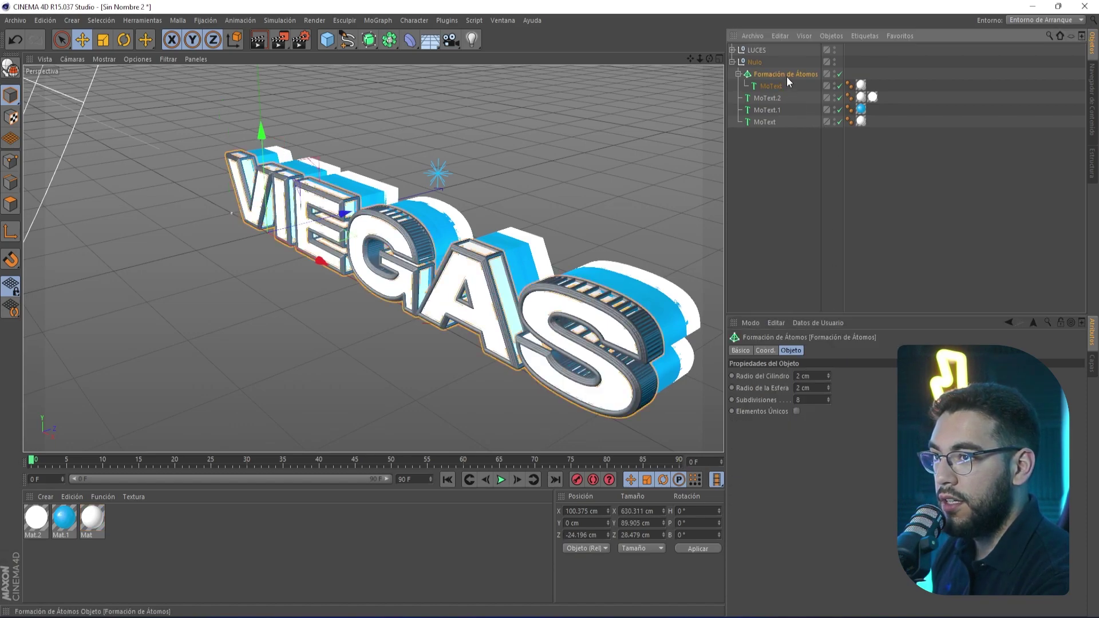
{"action": "left_click", "coordinate": [809, 400]}
{"action": "type", "text": "2"}
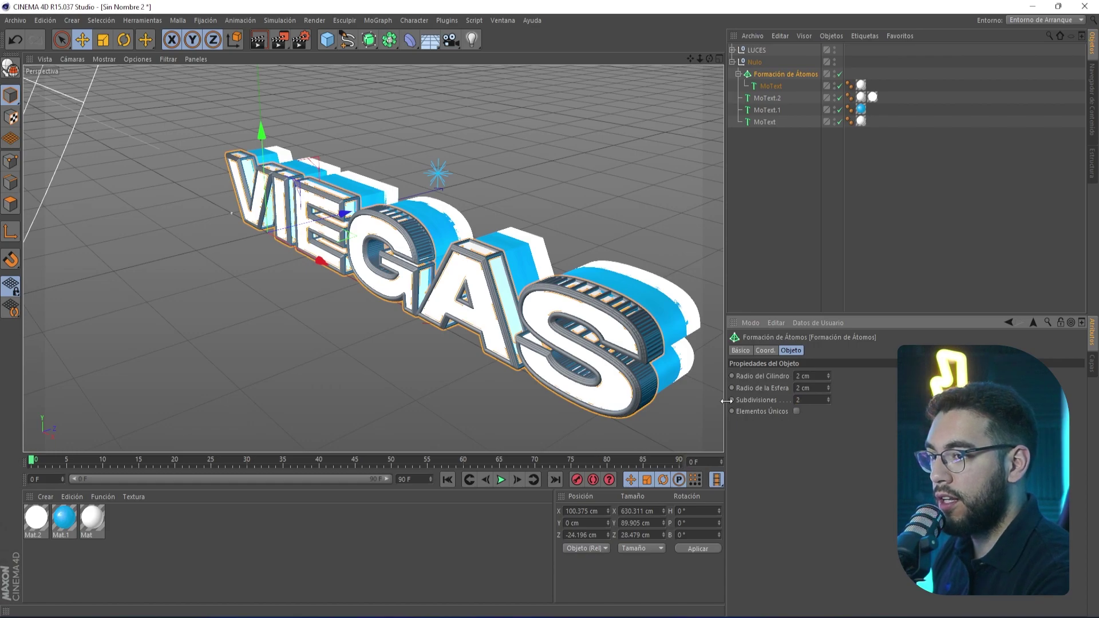
{"action": "type", "text": "3"}
{"action": "key", "text": "Return"}
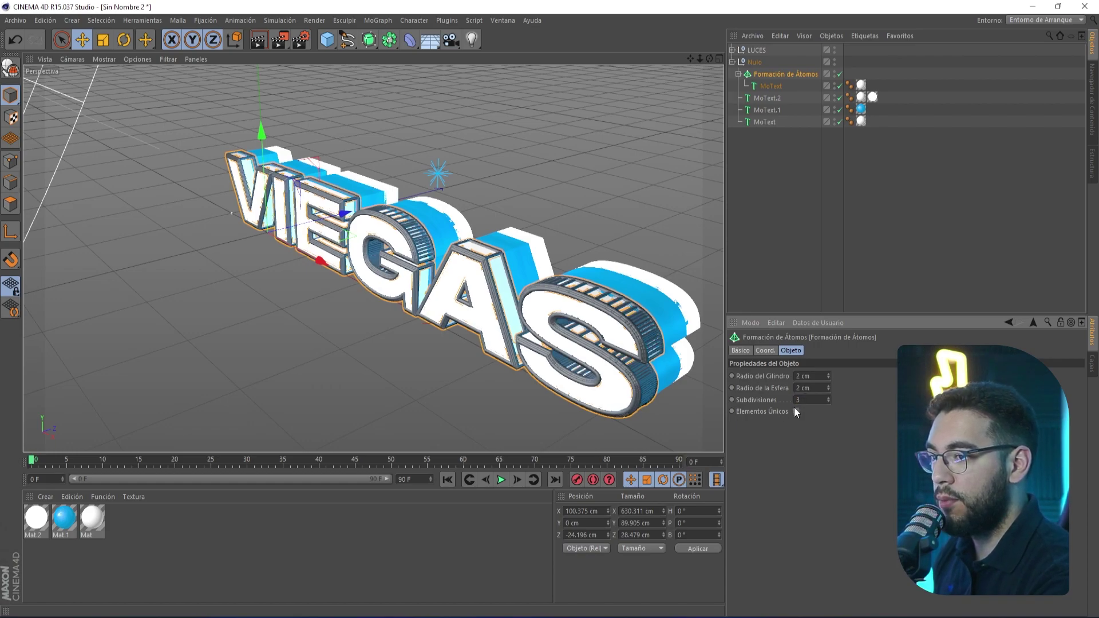
{"action": "left_click", "coordinate": [771, 86]}
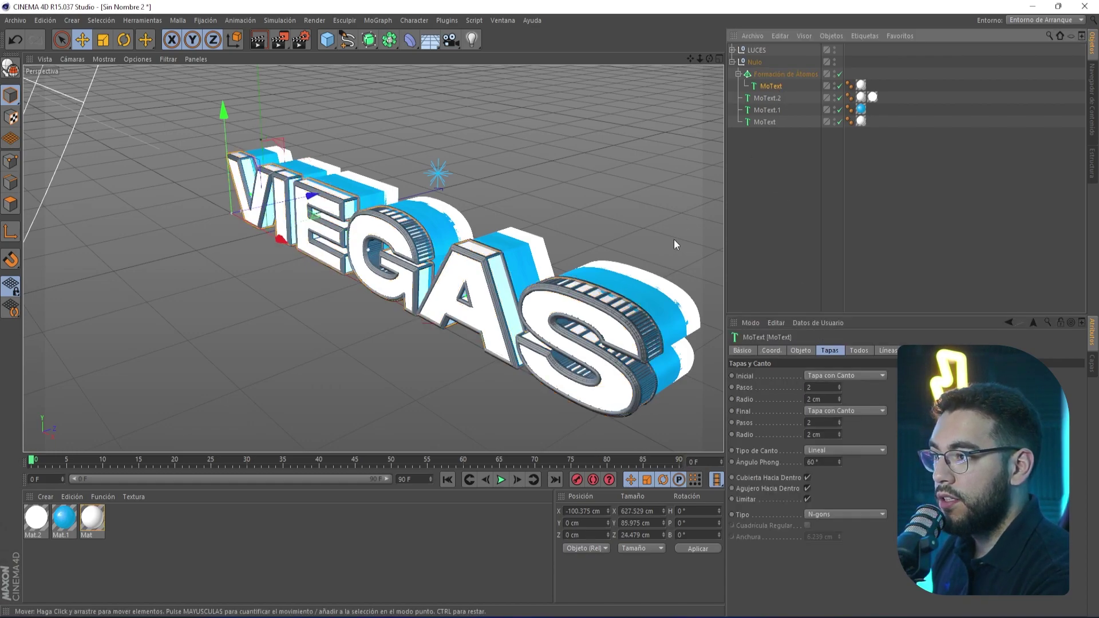
{"action": "left_click", "coordinate": [779, 74]}
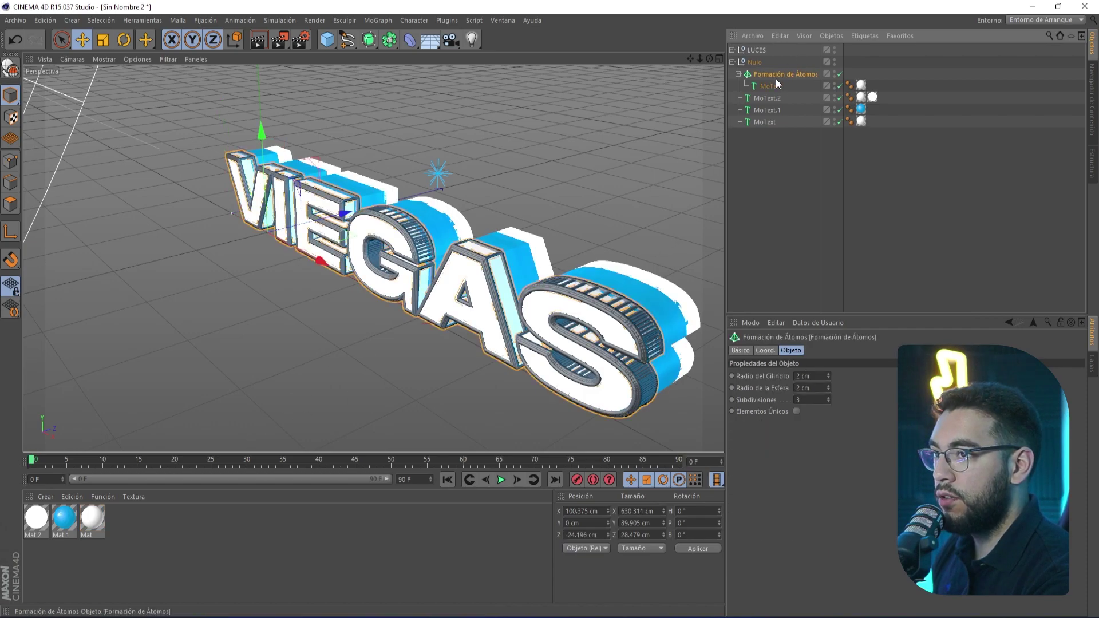
{"action": "left_click_drag", "start_coordinate": [343, 214], "coordinate": [332, 222]}
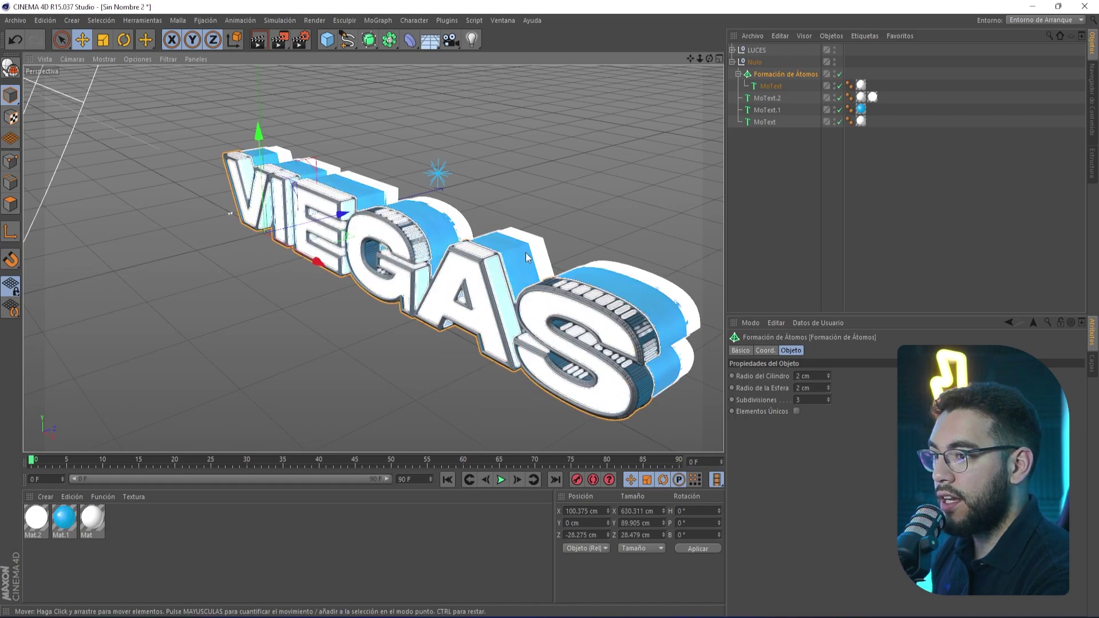
- Apply the blue Mat.1 material to Formación de Átomos
{"action": "left_click", "coordinate": [775, 87]}
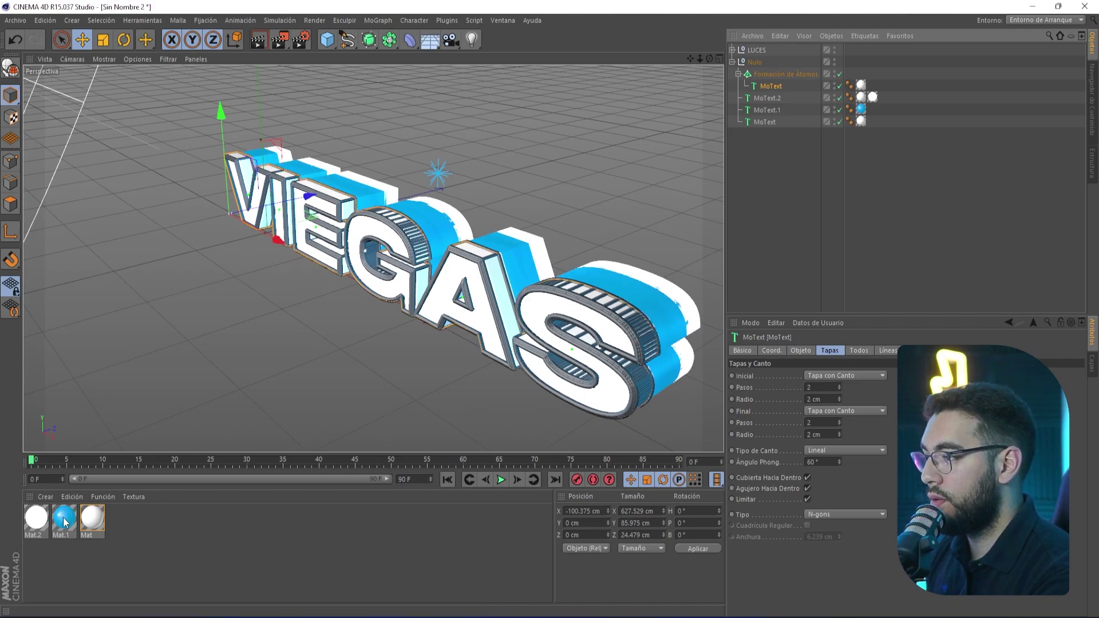
{"action": "left_click_drag", "start_coordinate": [64, 518], "coordinate": [73, 516]}
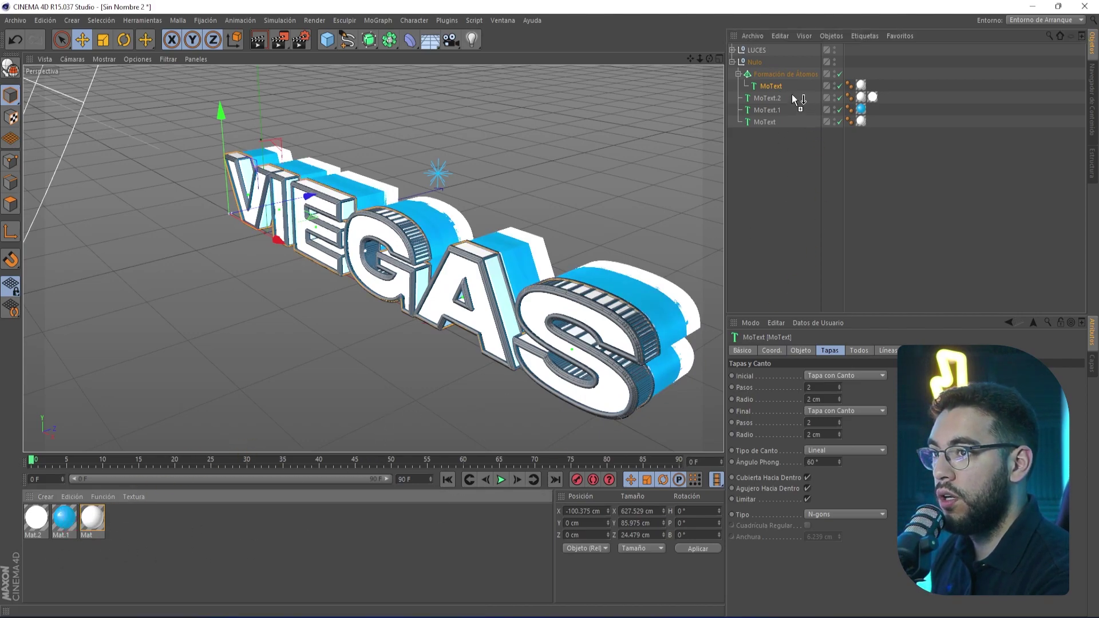
{"action": "left_click_drag", "start_coordinate": [795, 100], "coordinate": [784, 76]}
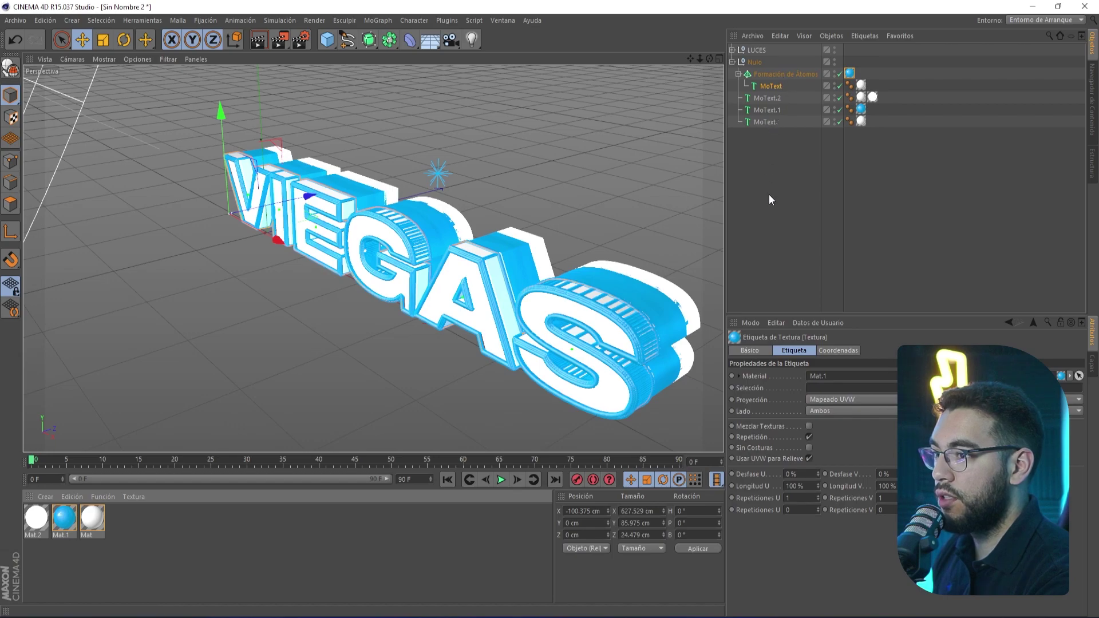
- Lower the nested MoText's Profundidad to -0.521 cm and view VIEGAS straight-on
{"action": "left_click", "coordinate": [767, 87]}
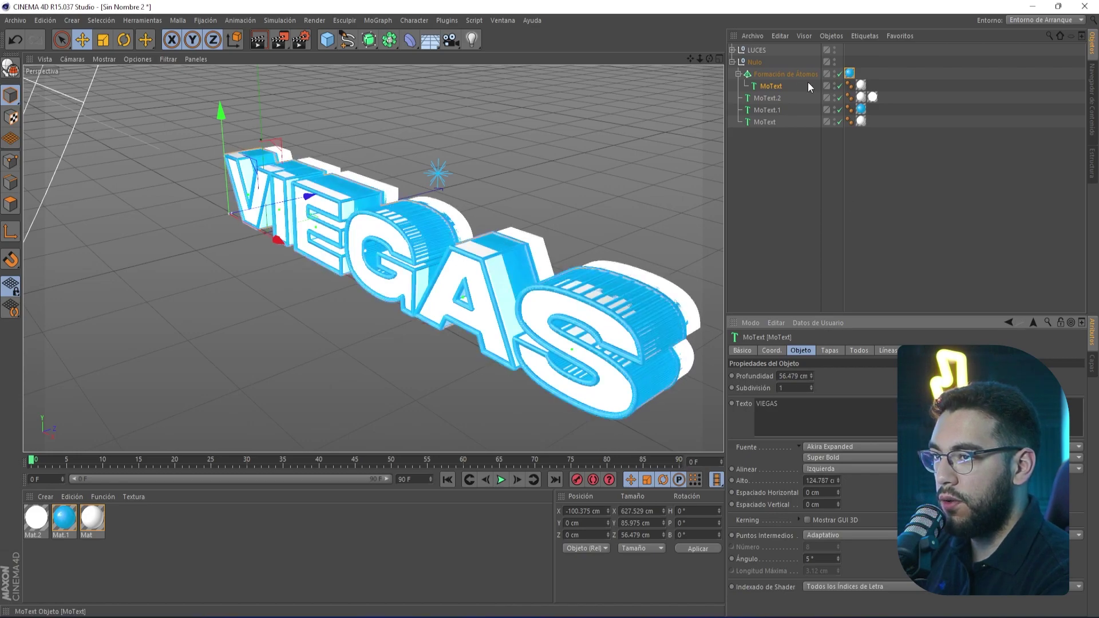
{"action": "left_click", "coordinate": [778, 73]}
{"action": "left_click", "coordinate": [770, 86]}
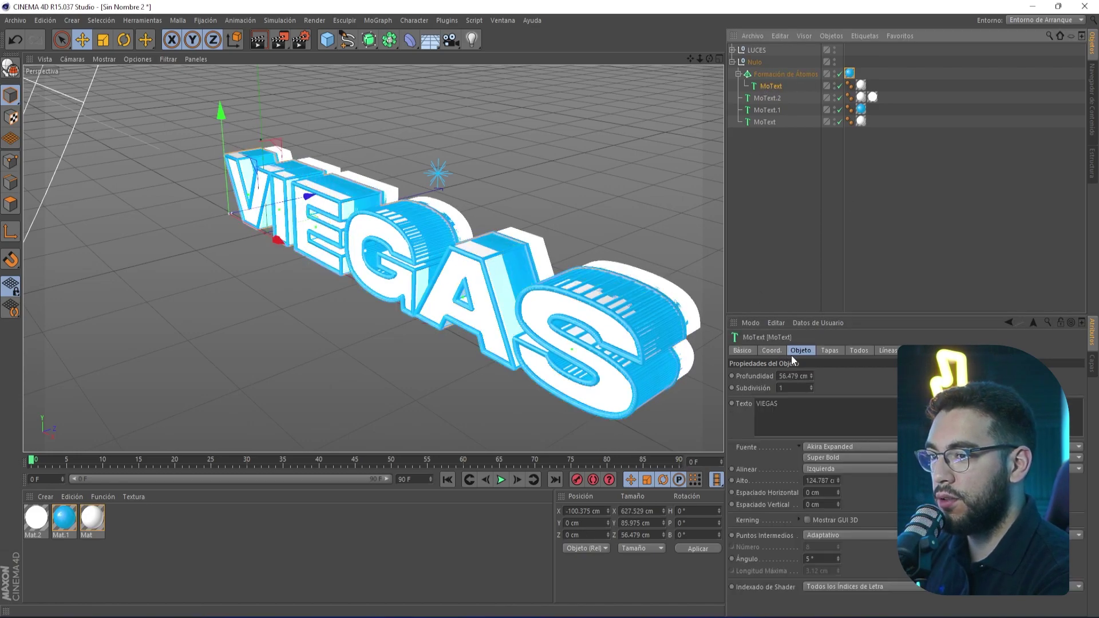
{"action": "left_click_drag", "start_coordinate": [812, 376], "coordinate": [795, 376]}
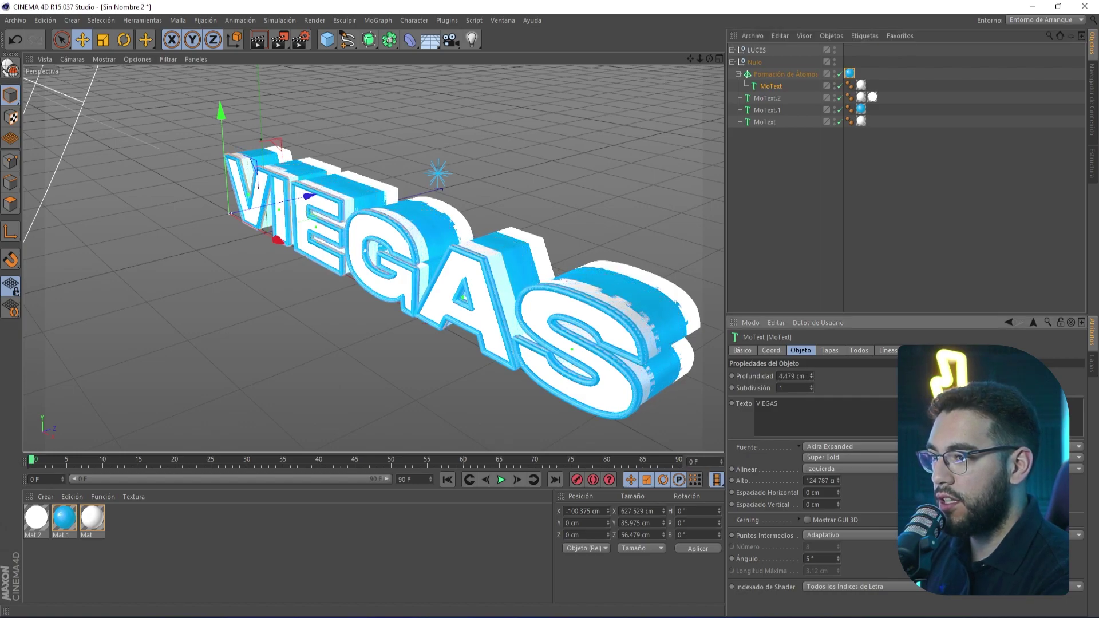
{"action": "left_click_drag", "start_coordinate": [811, 376], "coordinate": [808, 376]}
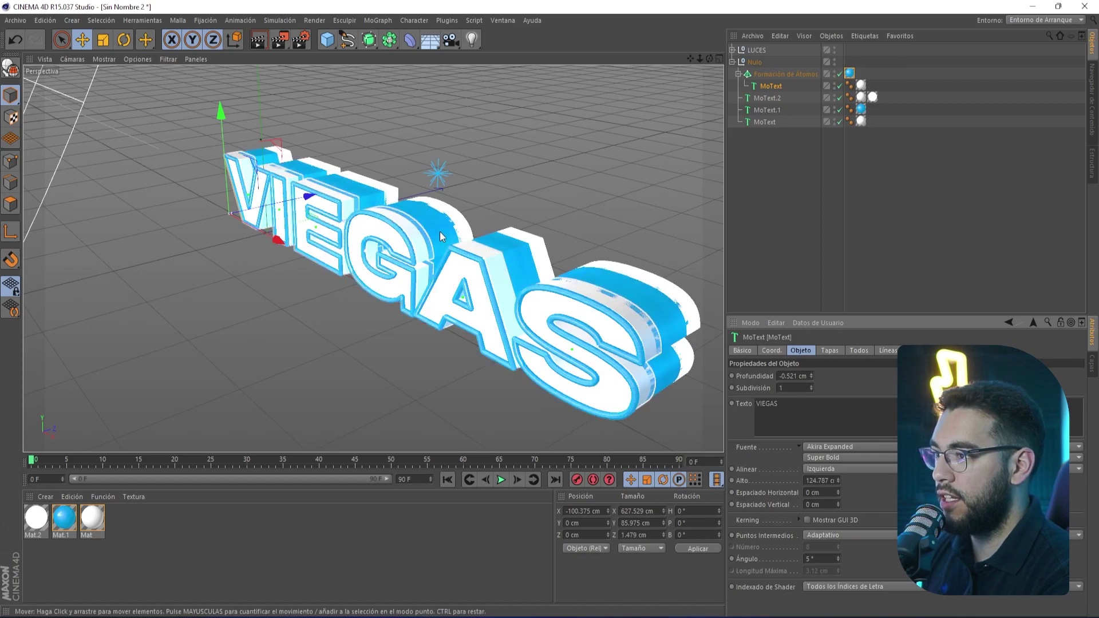
{"action": "left_click_drag", "start_coordinate": [711, 58], "coordinate": [710, 60]}
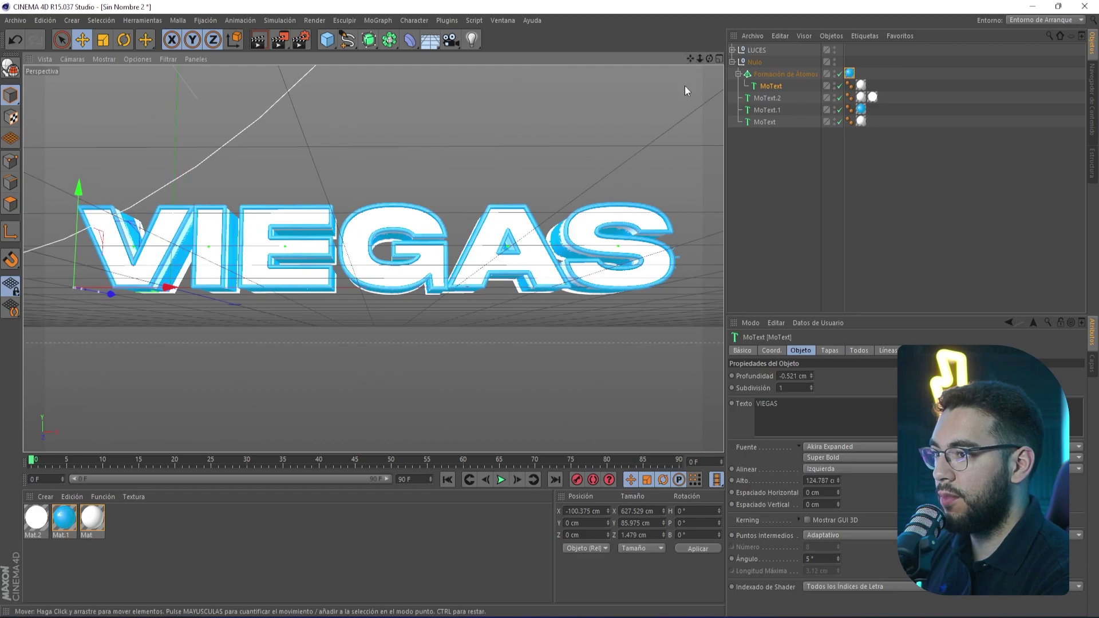
- Recentre and test-render the front view, then delete the MoText nested under Formación de Átomos
{"action": "mouse_move", "coordinate": [690, 58]}
{"action": "left_mouse_down"}
{"action": "mouse_move", "coordinate": [690, 79]}
{"action": "mouse_move", "coordinate": [709, 61]}
{"action": "left_mouse_up"}
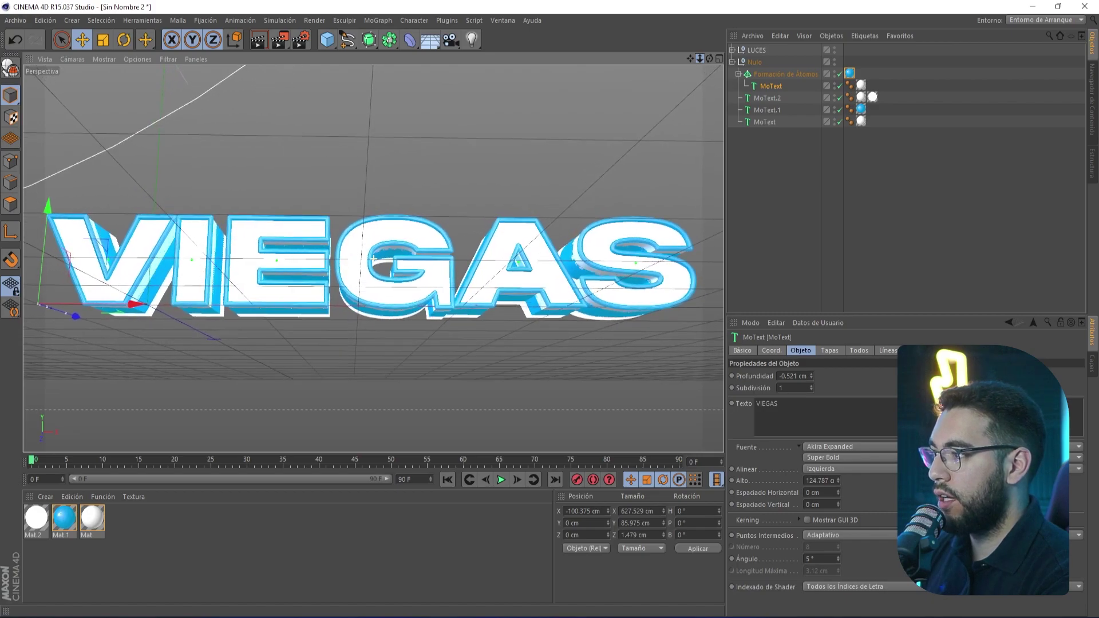
{"action": "left_click", "coordinate": [255, 36]}
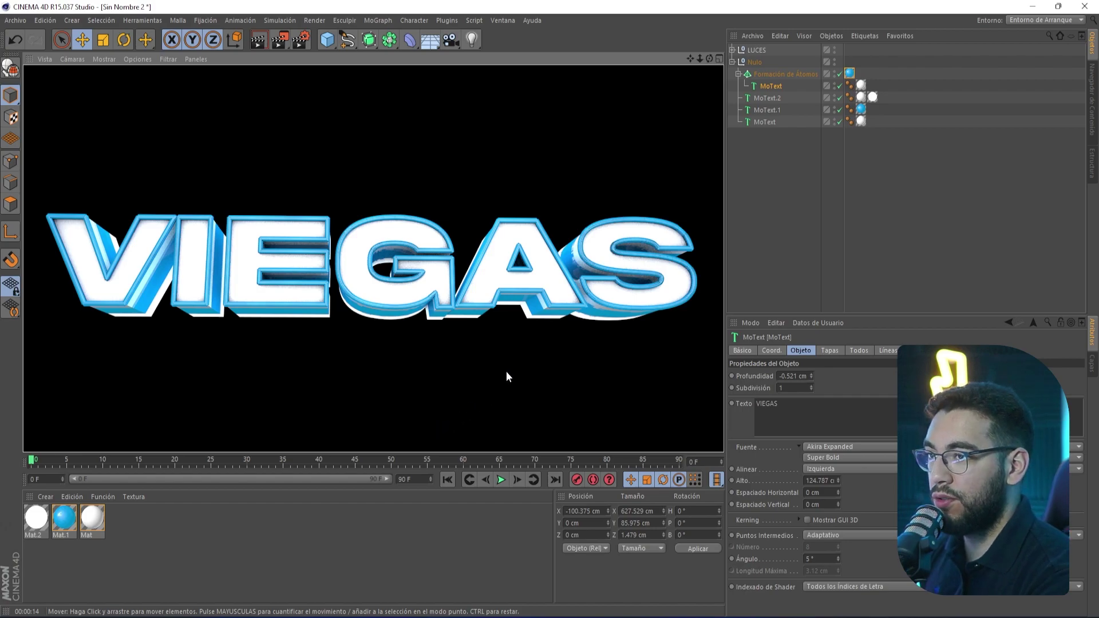
{"action": "key", "text": "Delete"}
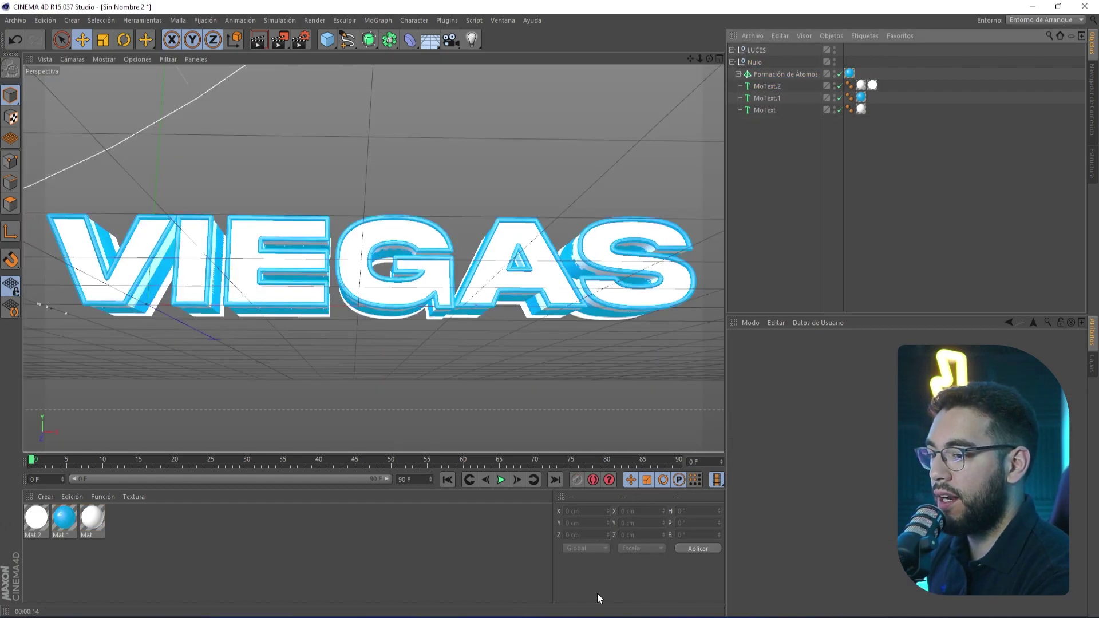
- Collapse the Nulo group, add an Enroscar deformer, and nest it inside Nulo with the VIEGAS layers
{"action": "left_click", "coordinate": [572, 567]}
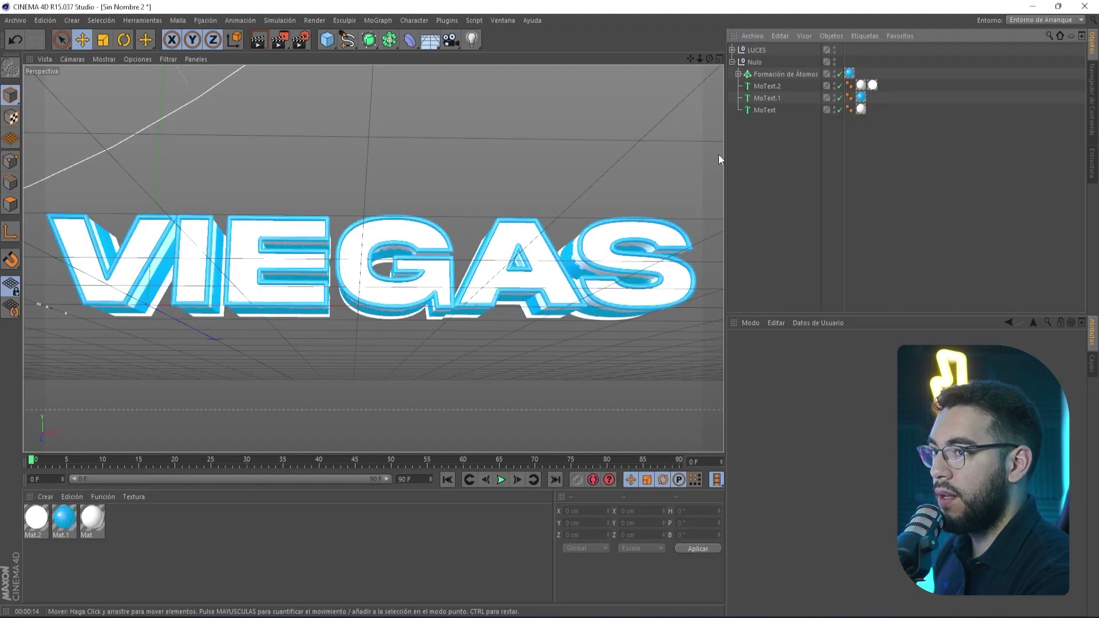
{"action": "left_click", "coordinate": [731, 62]}
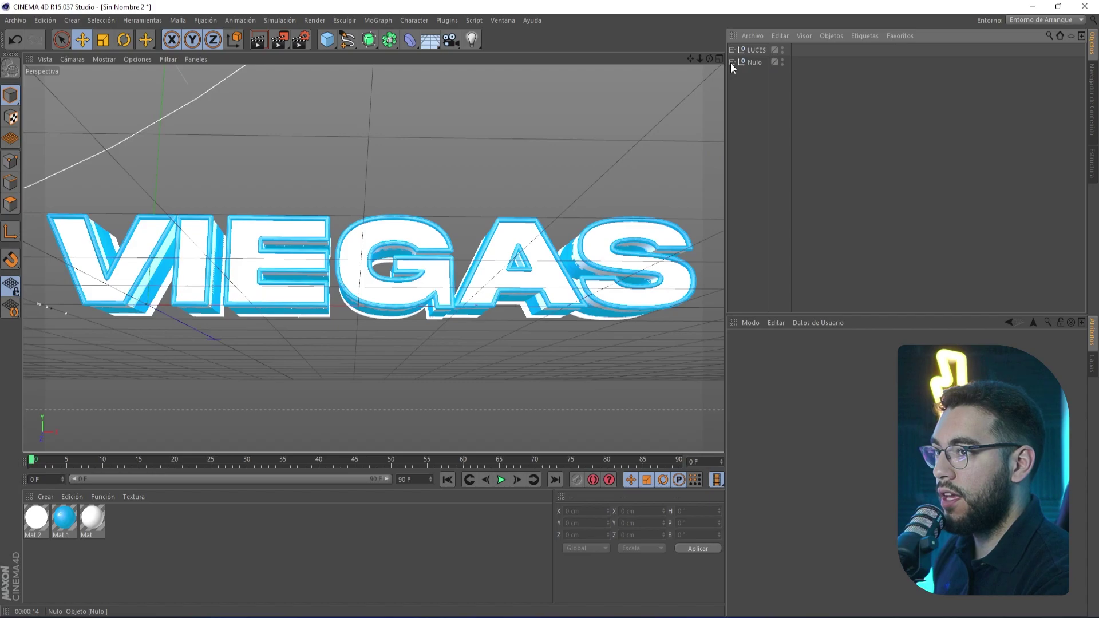
{"action": "left_click", "coordinate": [410, 40]}
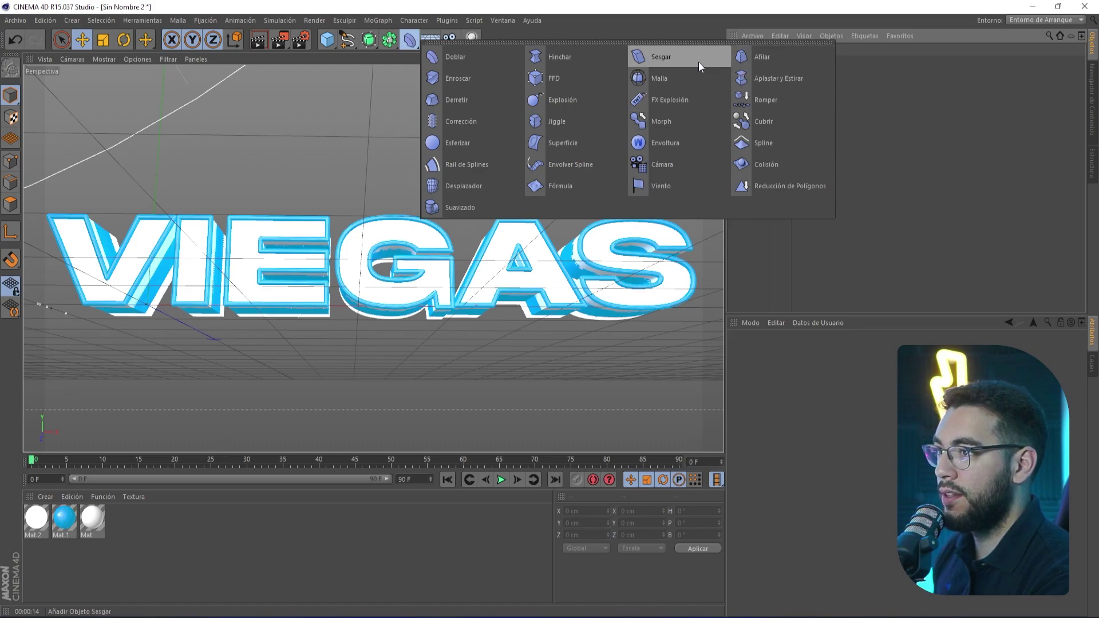
{"action": "left_click", "coordinate": [435, 81]}
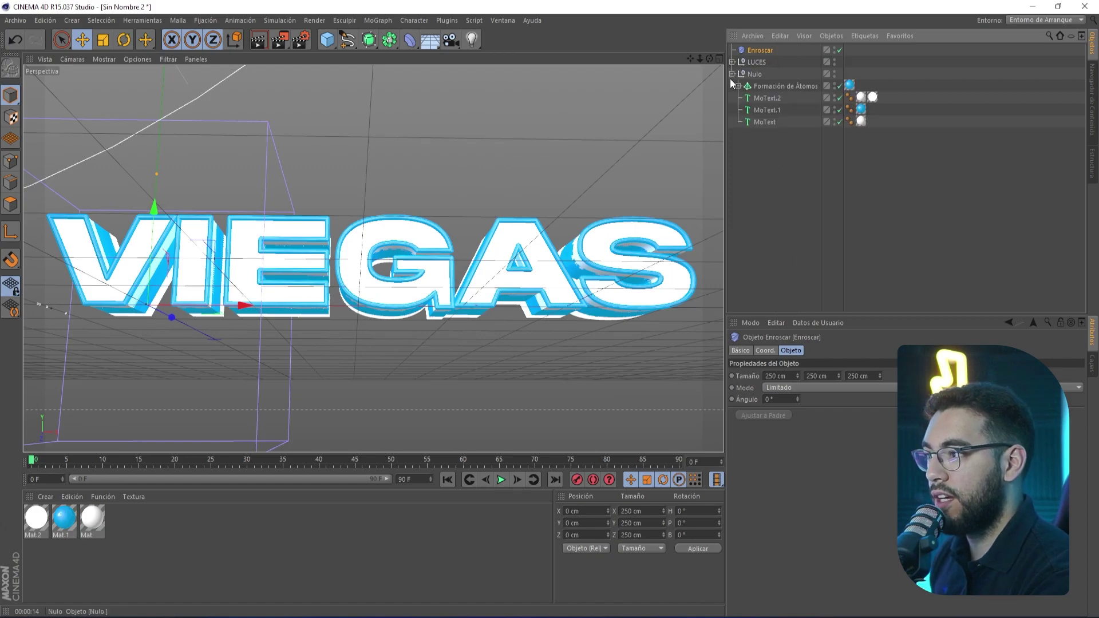
{"action": "mouse_move", "coordinate": [755, 50]}
{"action": "left_mouse_down"}
{"action": "mouse_move", "coordinate": [757, 71]}
{"action": "mouse_move", "coordinate": [756, 58]}
{"action": "left_mouse_up"}
{"action": "left_click", "coordinate": [732, 74]}
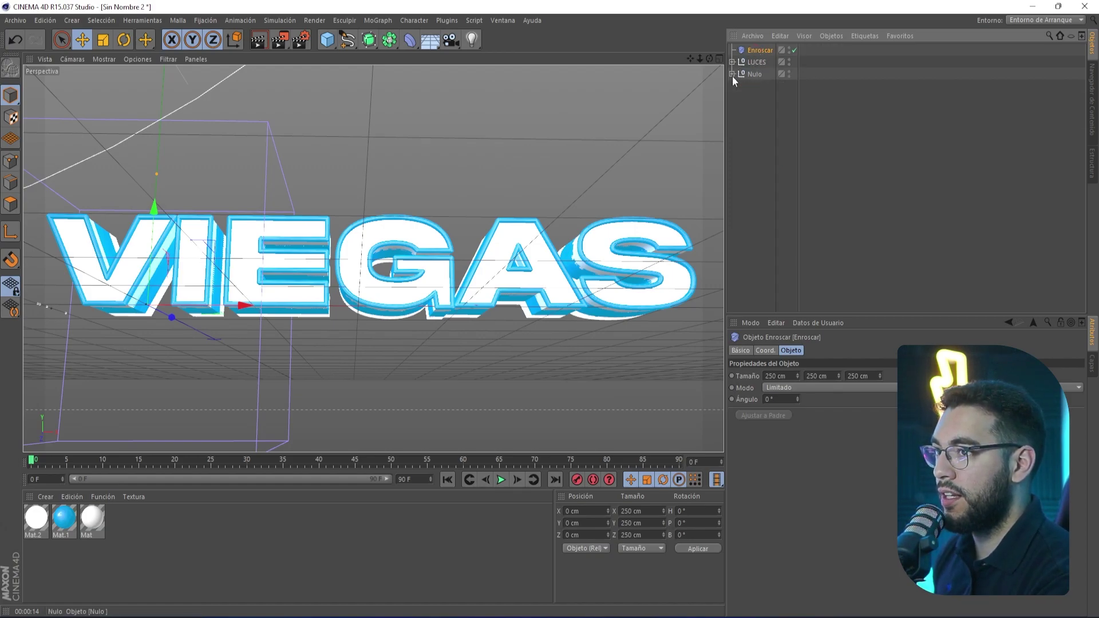
{"action": "left_click", "coordinate": [733, 75]}
{"action": "left_click_drag", "start_coordinate": [757, 51], "coordinate": [760, 80]}
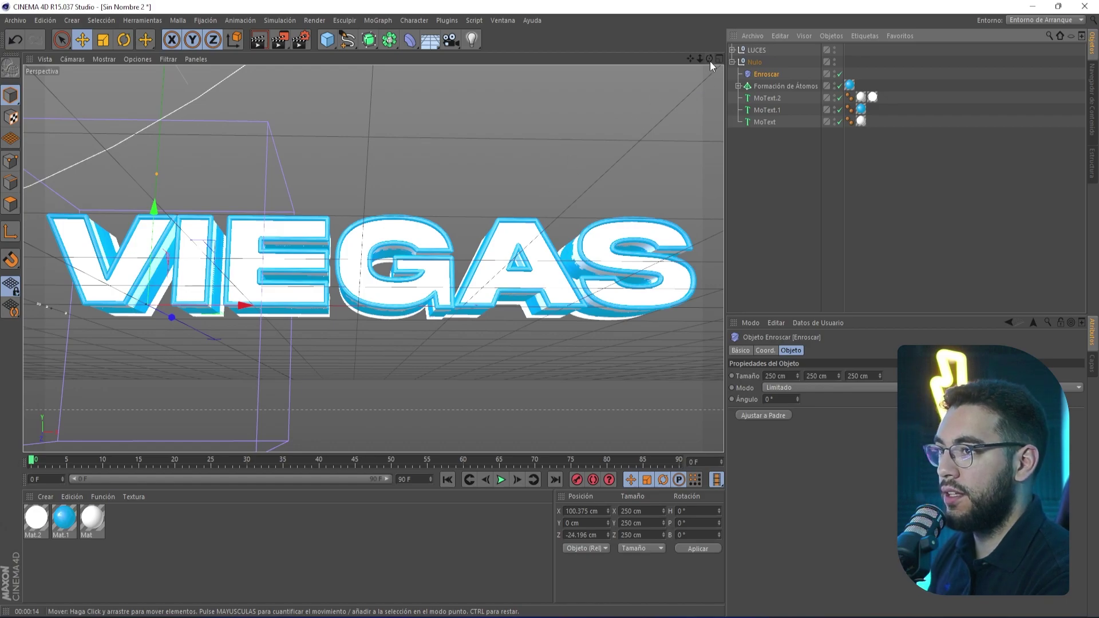
- Move and resize the Enroscar box to fit around VIEGAS, making it 141 cm tall
{"action": "left_click_drag", "start_coordinate": [709, 60], "coordinate": [222, 328]}
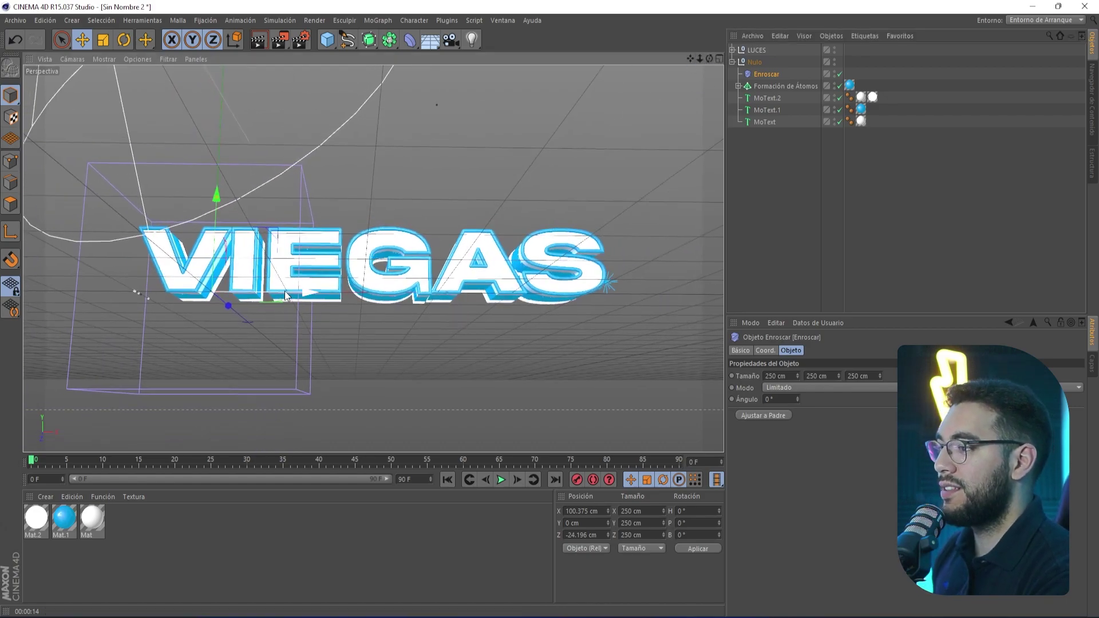
{"action": "left_click_drag", "start_coordinate": [293, 295], "coordinate": [441, 284]}
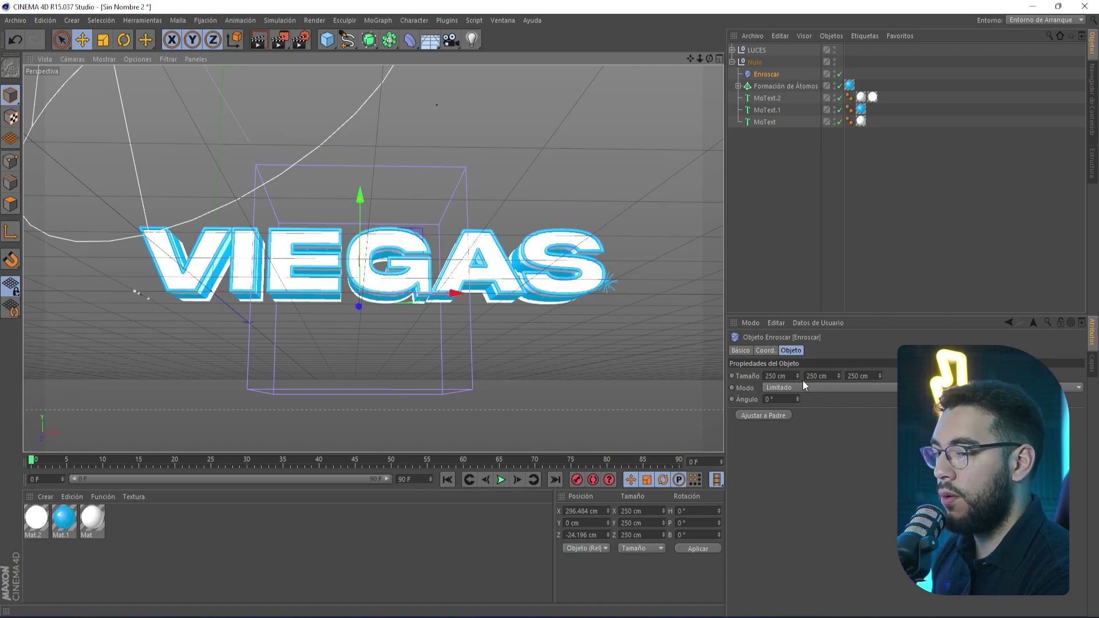
{"action": "left_click_drag", "start_coordinate": [797, 373], "coordinate": [844, 373]}
{"action": "mouse_move", "coordinate": [839, 376]}
{"action": "left_mouse_down"}
{"action": "mouse_move", "coordinate": [838, 364]}
{"action": "mouse_move", "coordinate": [880, 367]}
{"action": "left_mouse_up"}
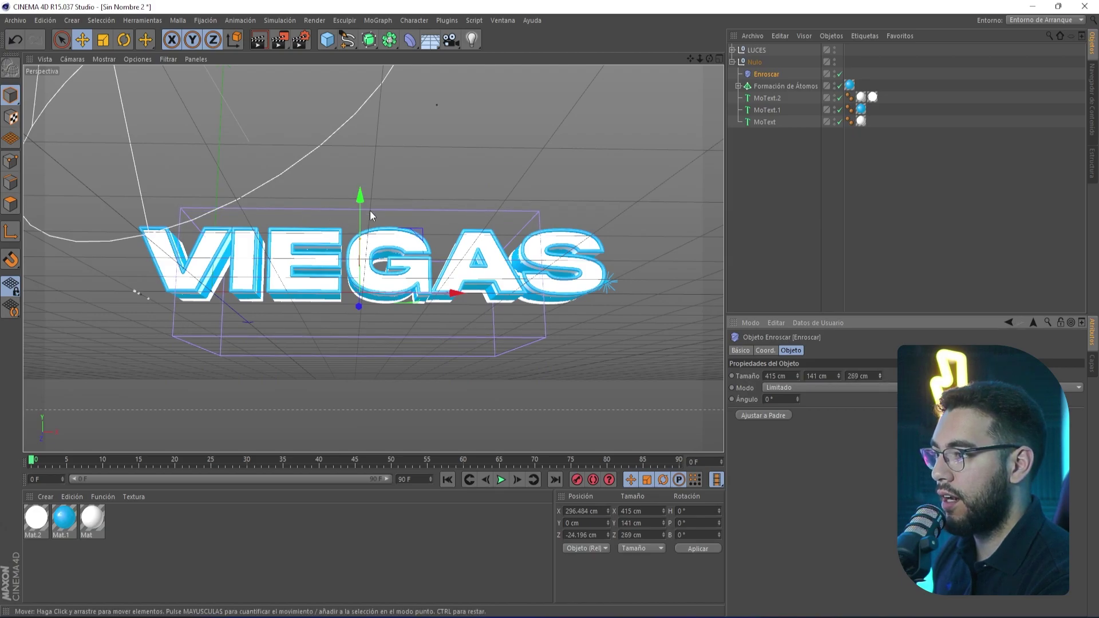
{"action": "left_click_drag", "start_coordinate": [370, 211], "coordinate": [368, 196]}
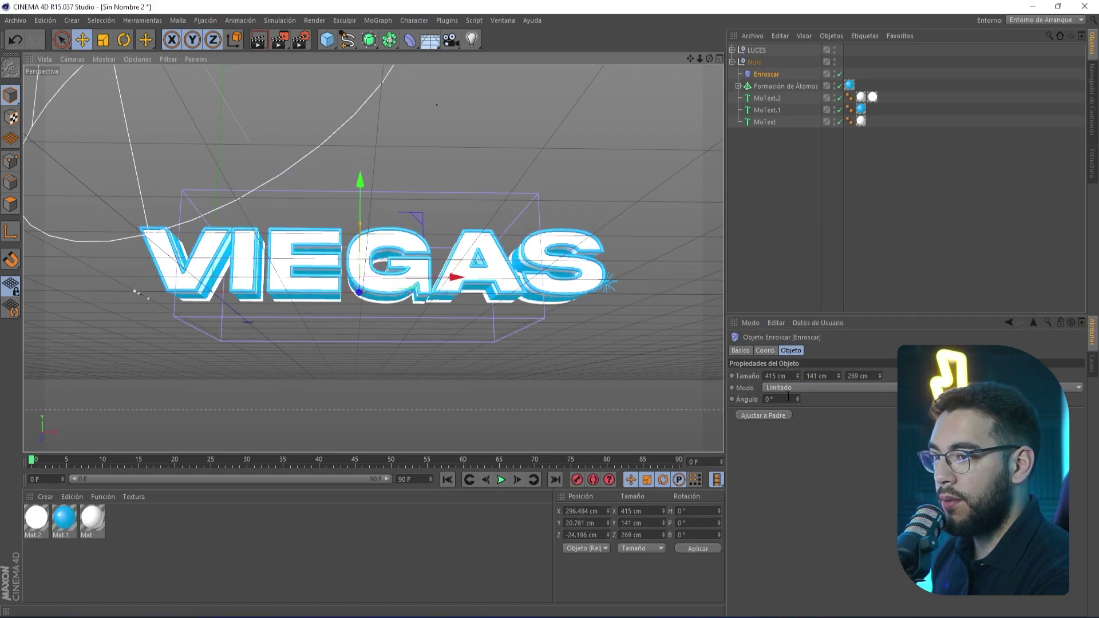
- Set the Enroscar twist angle to 31° and render a preview of the twisted text
{"action": "left_click_drag", "start_coordinate": [797, 399], "coordinate": [797, 320]}
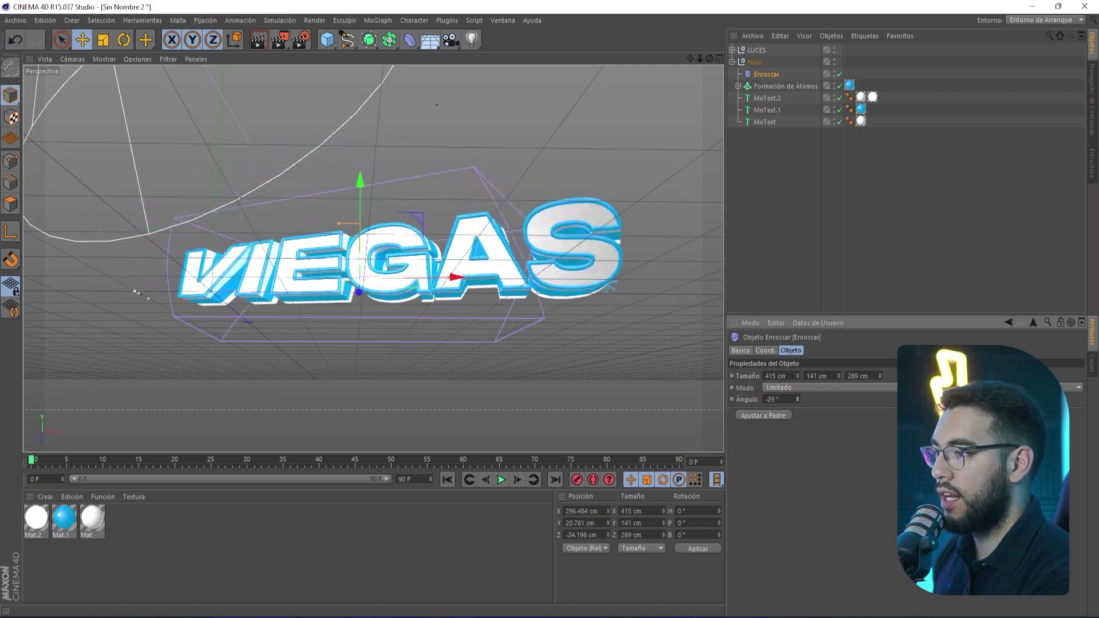
{"action": "mouse_move", "coordinate": [797, 399]}
{"action": "left_mouse_down"}
{"action": "mouse_move", "coordinate": [797, 435]}
{"action": "mouse_move", "coordinate": [797, 366]}
{"action": "mouse_move", "coordinate": [797, 405]}
{"action": "left_mouse_up"}
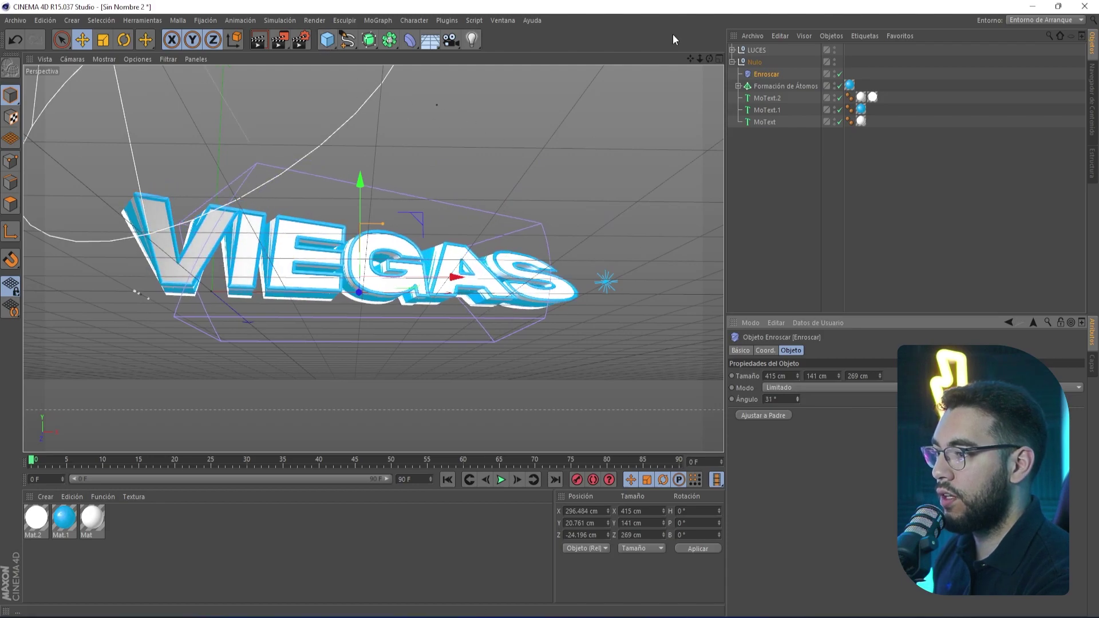
{"action": "left_click_drag", "start_coordinate": [701, 58], "coordinate": [710, 57]}
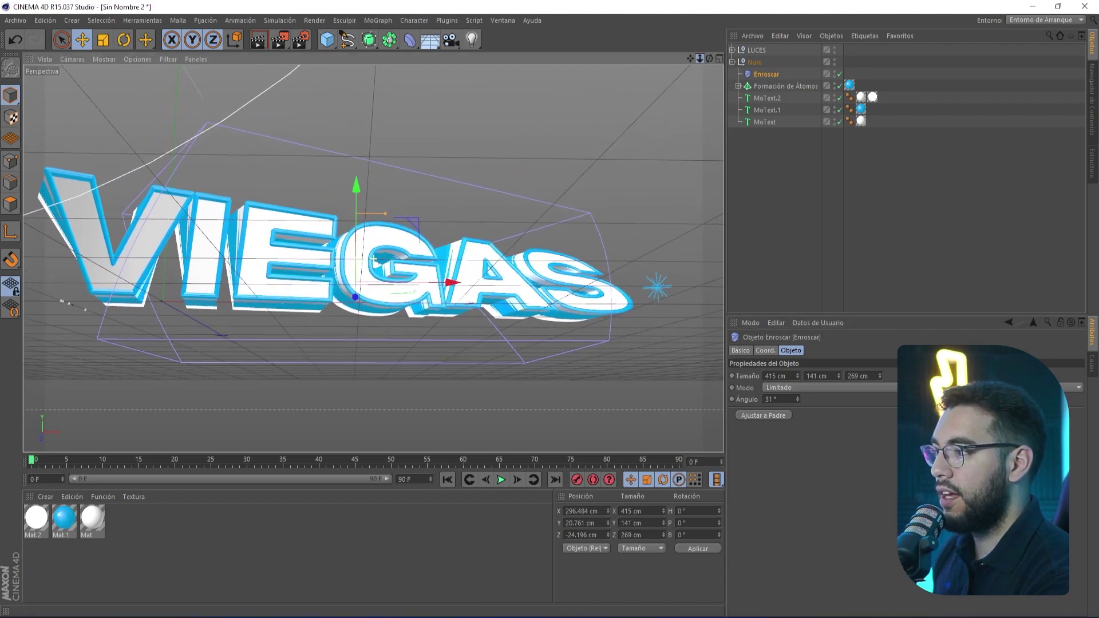
{"action": "left_click", "coordinate": [259, 42]}
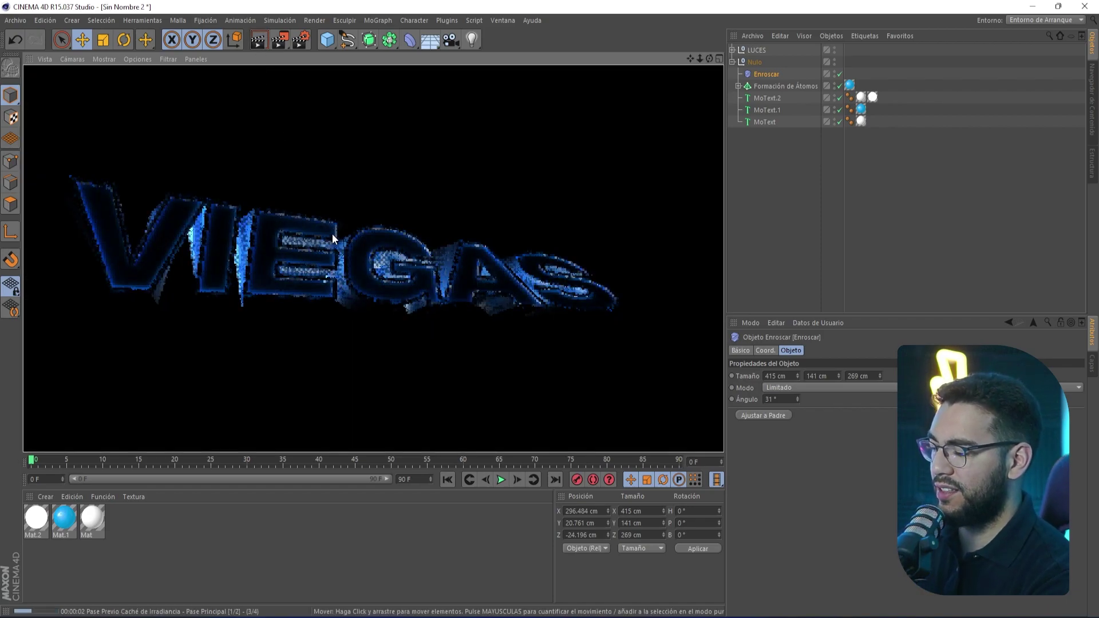
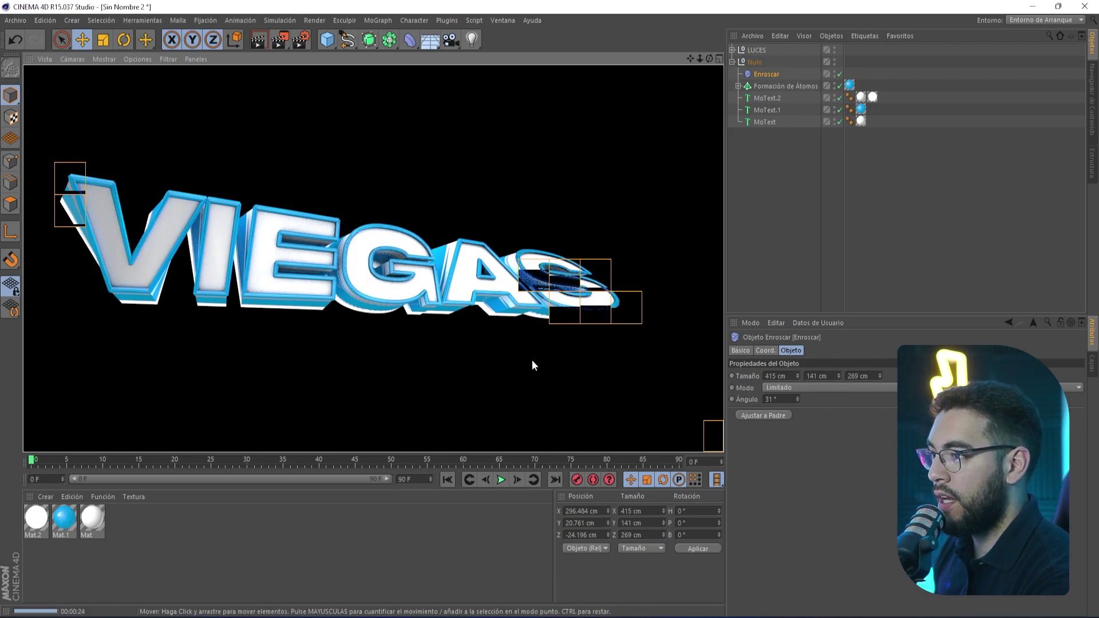
- Delete both twist deformers, Enroscar and Enroscar.1, so VIEGAS is straight again
{"action": "key", "text": "ctrl+v"}
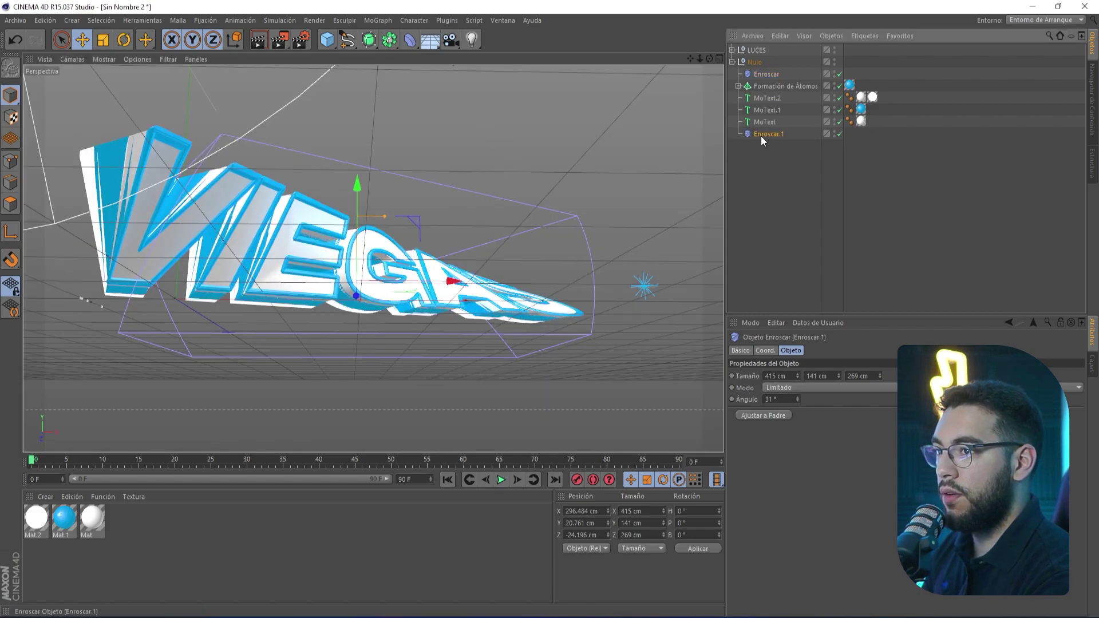
{"action": "key", "text": "Delete"}
{"action": "left_click", "coordinate": [764, 73]}
{"action": "key", "text": "Delete"}
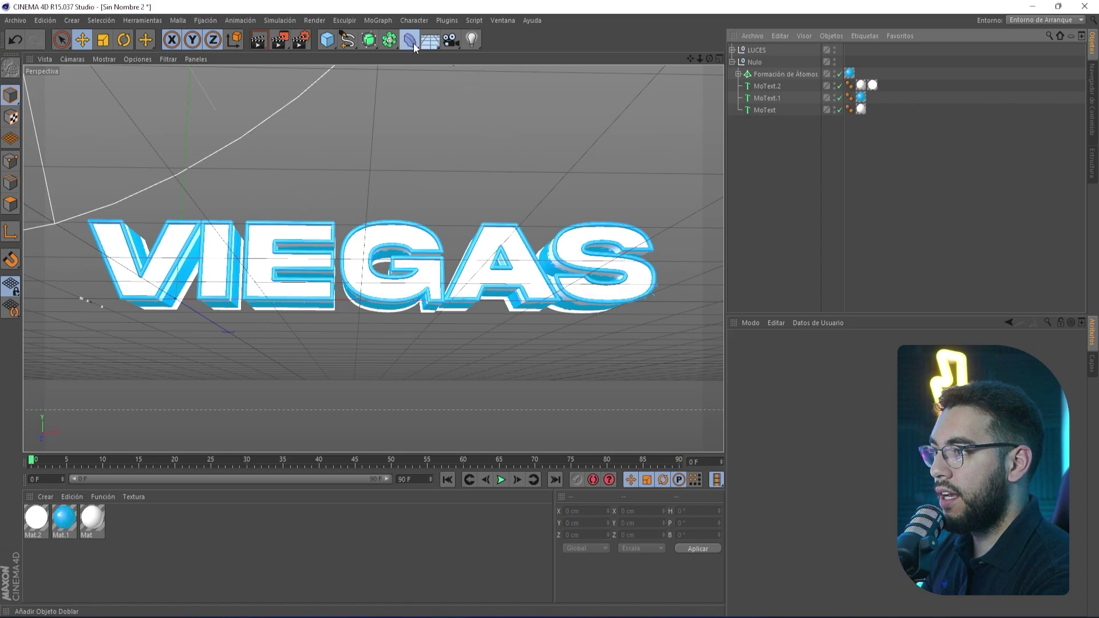
- Add a Taper (Afilar) deformer inside the Nulo text group and move it along X
{"action": "left_click", "coordinate": [414, 43]}
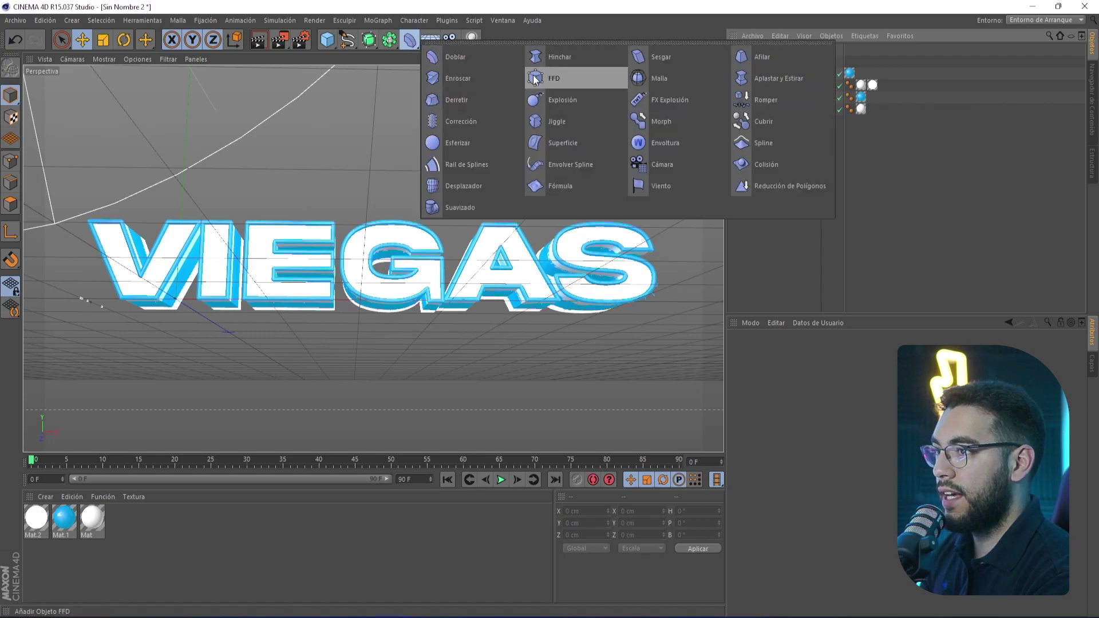
{"action": "left_click", "coordinate": [799, 57]}
{"action": "left_click_drag", "start_coordinate": [761, 83], "coordinate": [763, 81]}
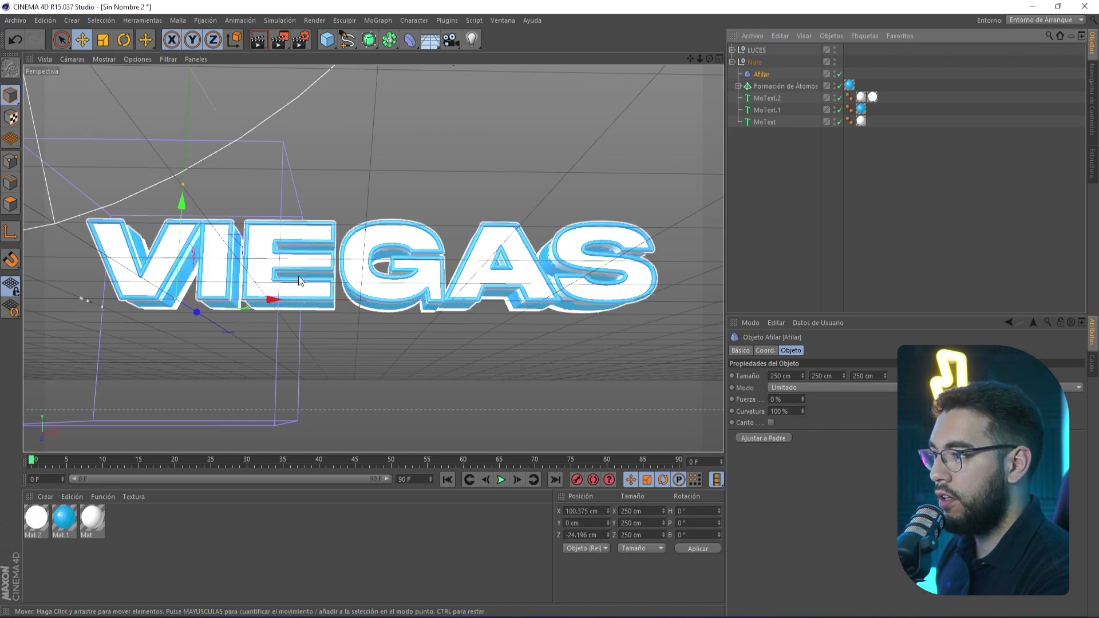
{"action": "mouse_move", "coordinate": [274, 299]}
{"action": "left_mouse_down"}
{"action": "mouse_move", "coordinate": [478, 301]}
{"action": "mouse_move", "coordinate": [467, 302]}
{"action": "left_mouse_up"}
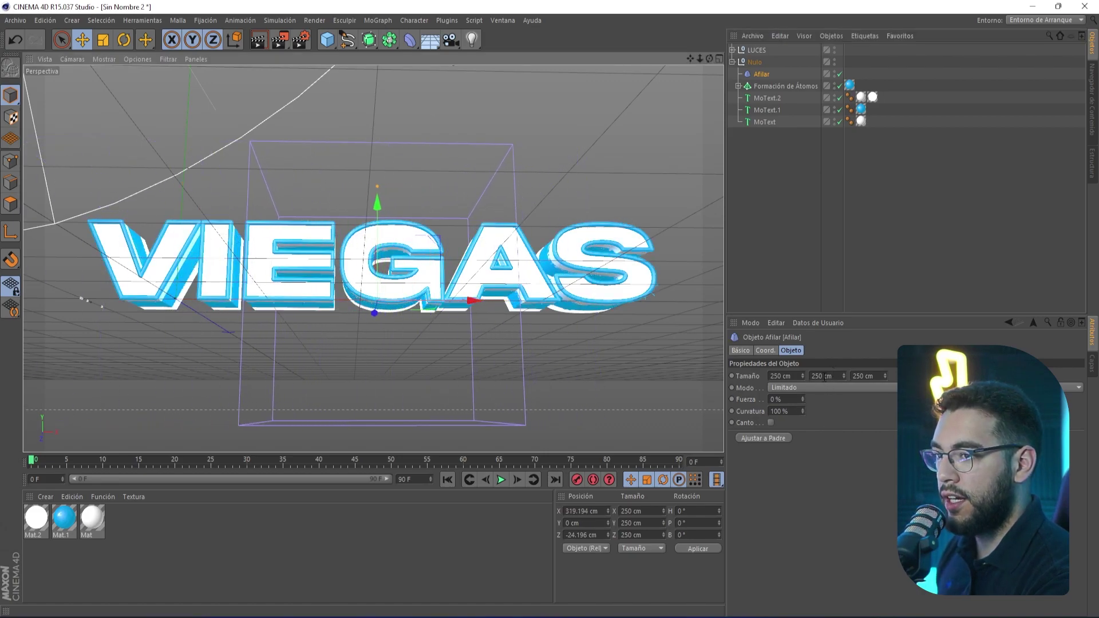
- Set the taper to -20% strength, 27% curvature and 123 cm depth
{"action": "mouse_move", "coordinate": [803, 397]}
{"action": "left_mouse_down"}
{"action": "mouse_move", "coordinate": [803, 424]}
{"action": "mouse_move", "coordinate": [812, 413]}
{"action": "mouse_move", "coordinate": [803, 453]}
{"action": "mouse_move", "coordinate": [806, 413]}
{"action": "left_mouse_up"}
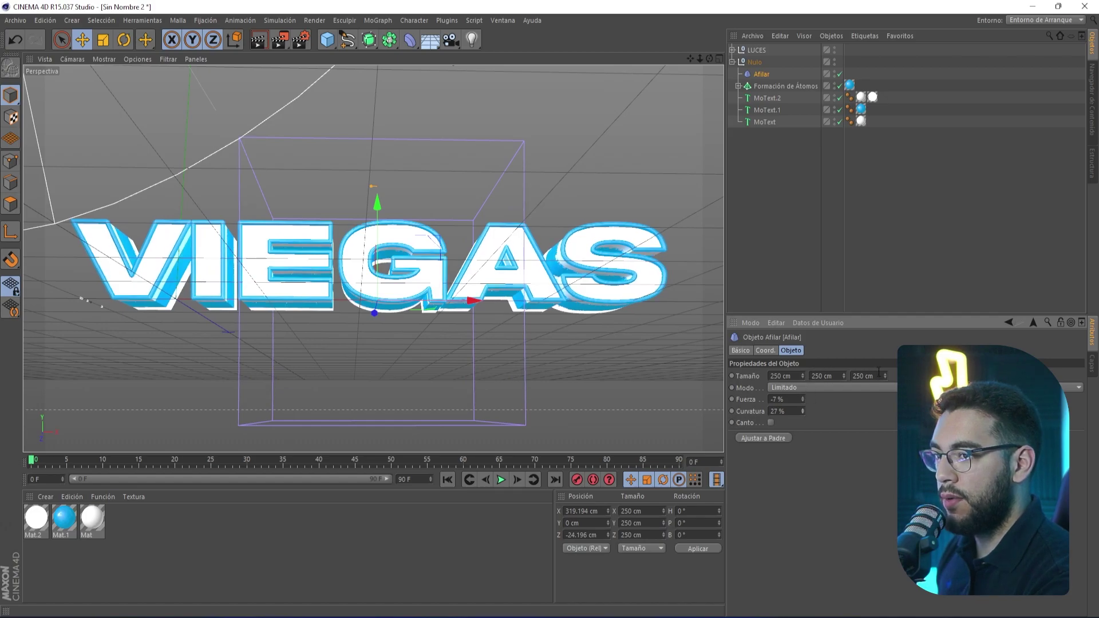
{"action": "left_click_drag", "start_coordinate": [885, 376], "coordinate": [885, 412]}
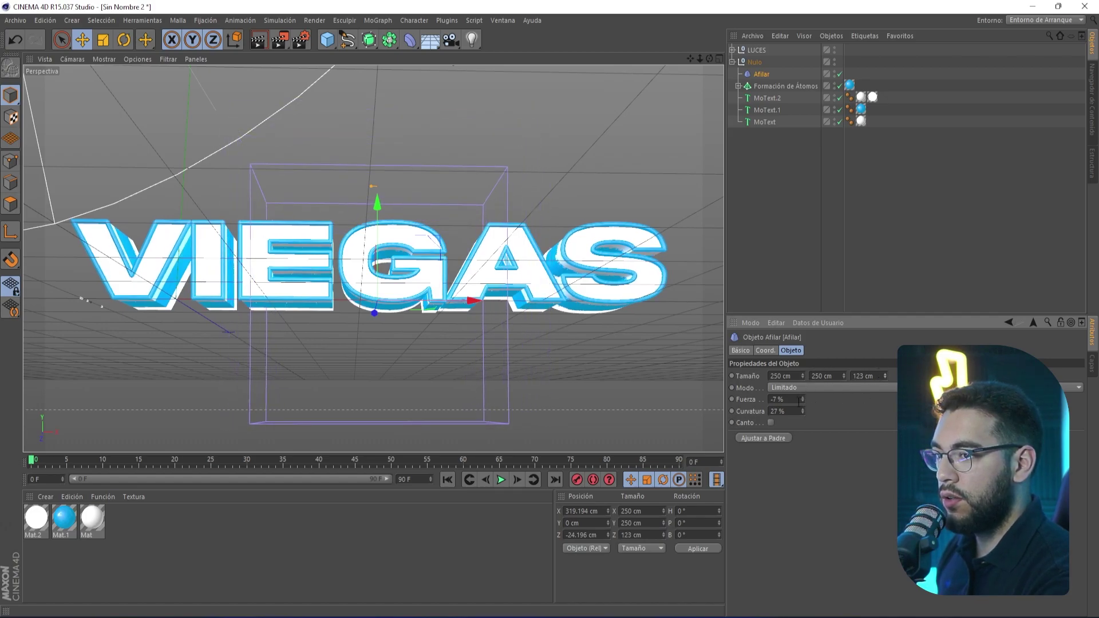
{"action": "left_click_drag", "start_coordinate": [803, 397], "coordinate": [803, 424]}
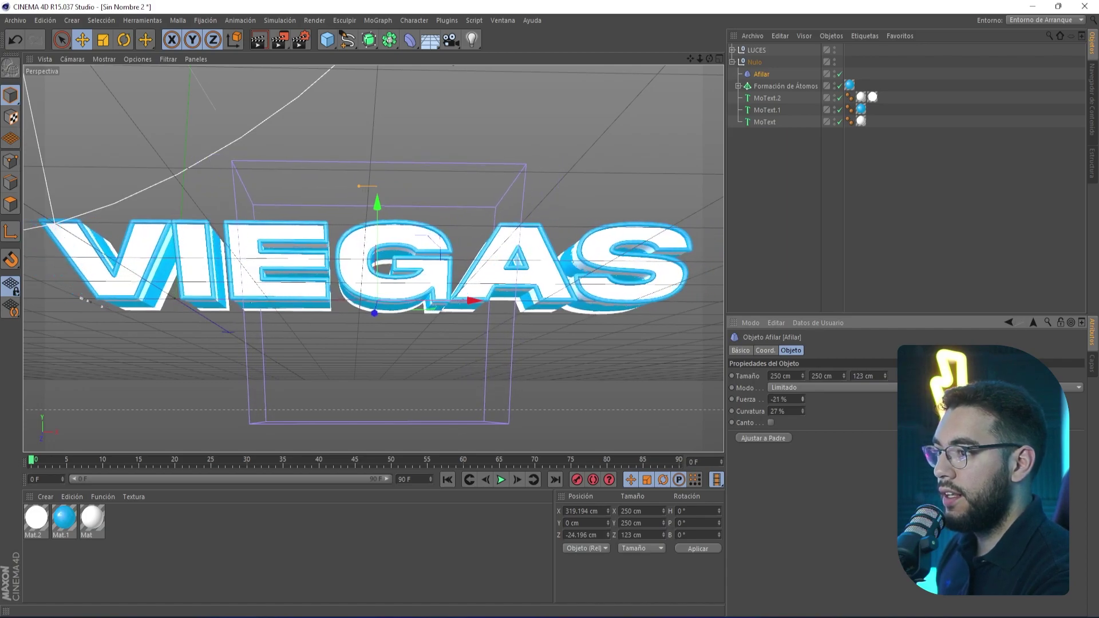
{"action": "left_click_drag", "start_coordinate": [710, 58], "coordinate": [699, 60]}
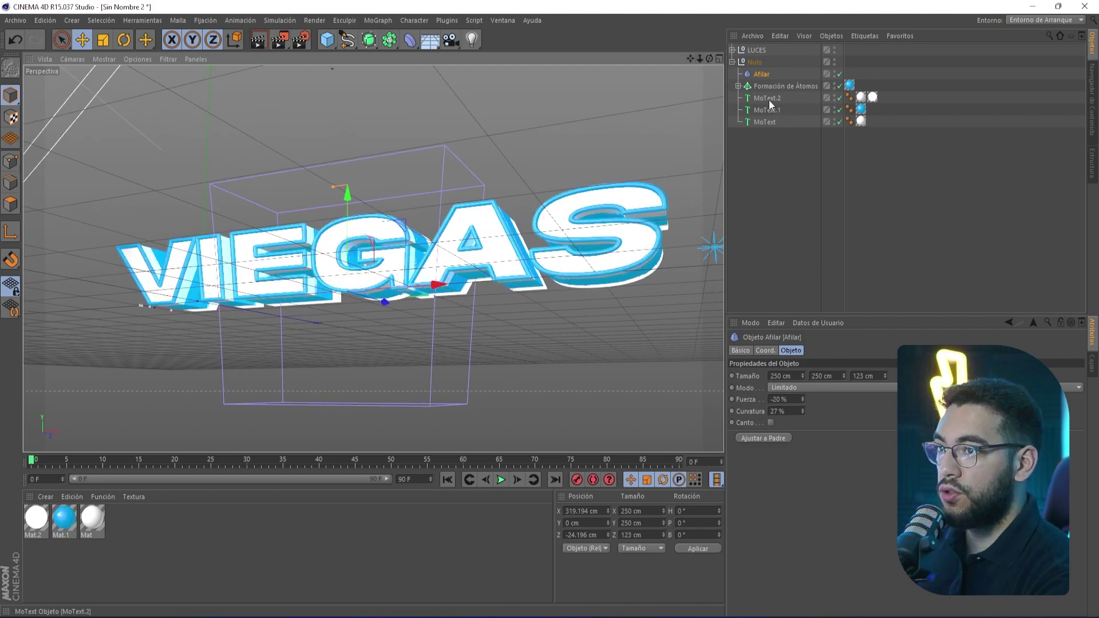
{"action": "left_click", "coordinate": [761, 121]}
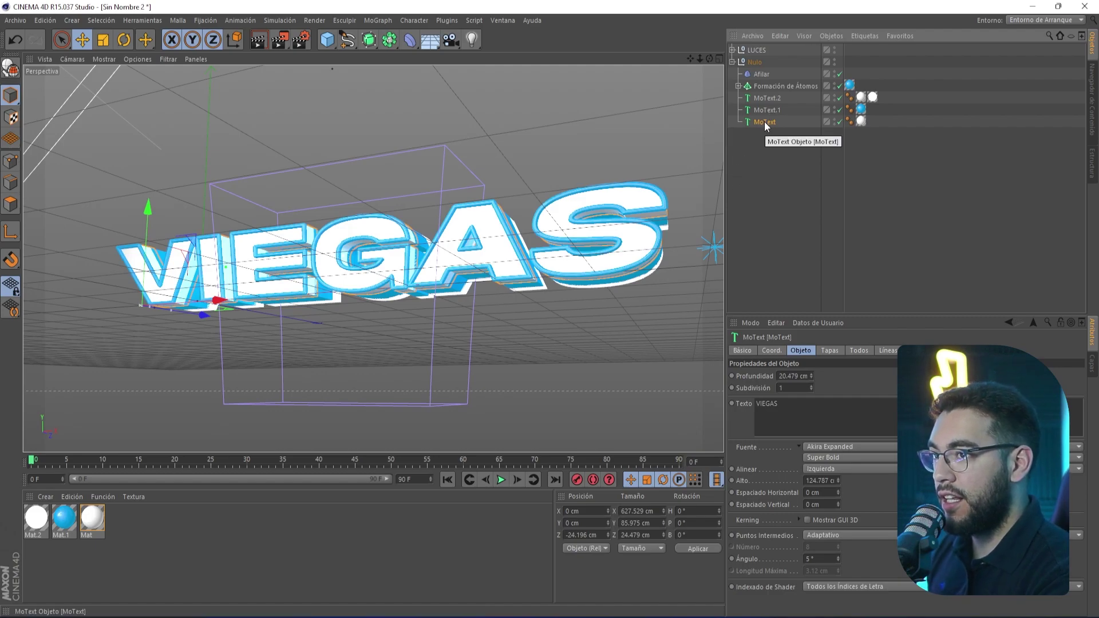
- Make MoText, MoText.1 and MoText.2 editable so each letter is a separate object
{"action": "left_click", "coordinate": [10, 67]}
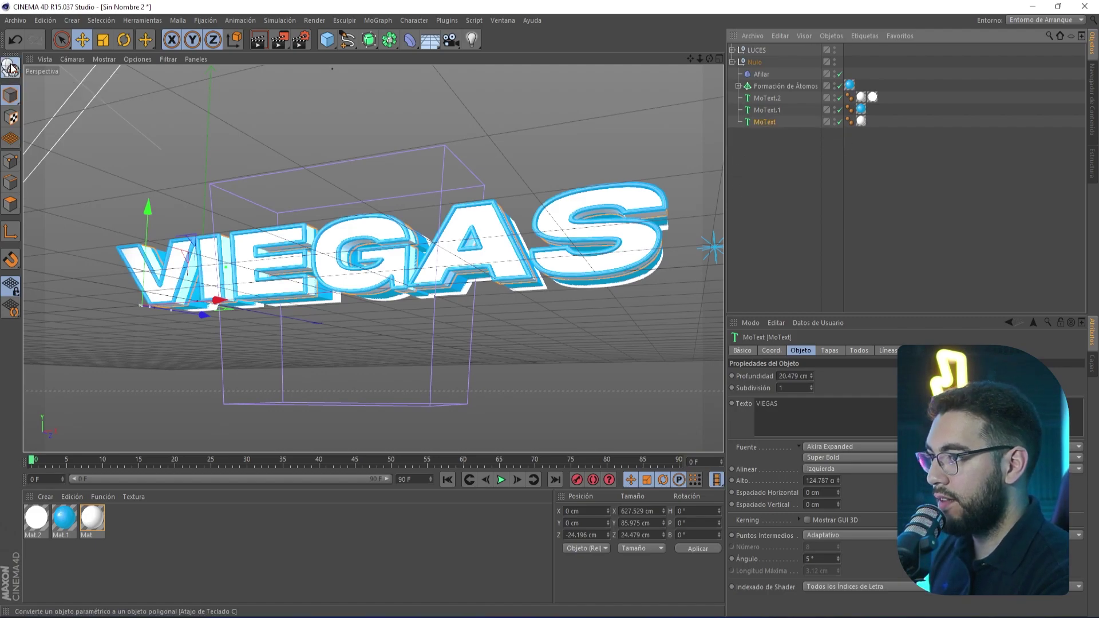
{"action": "left_click", "coordinate": [745, 134]}
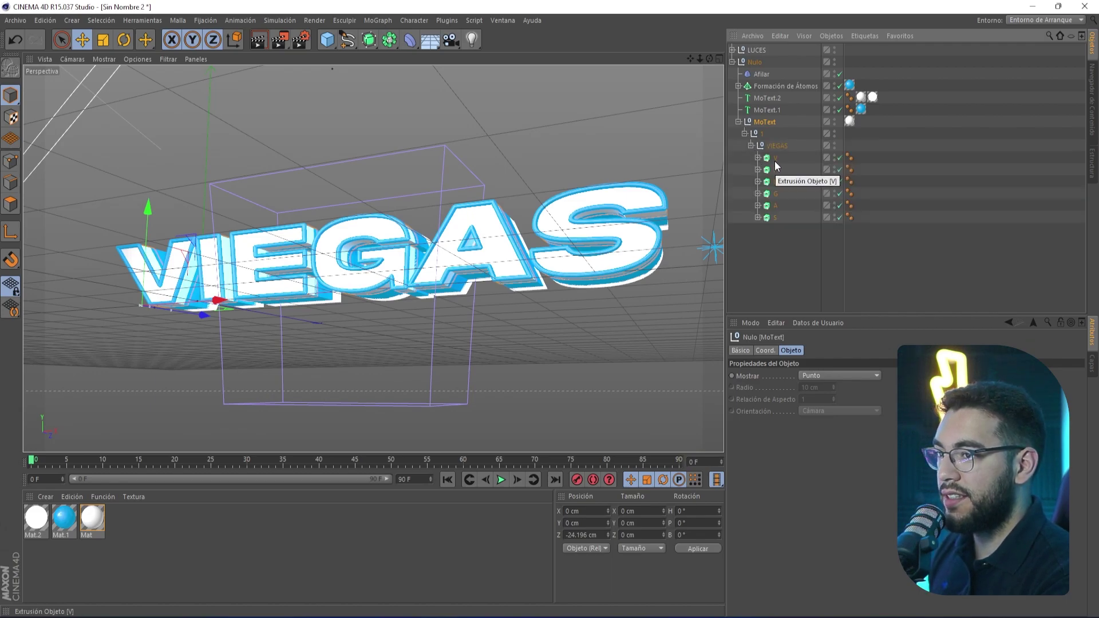
{"action": "left_click", "coordinate": [760, 107]}
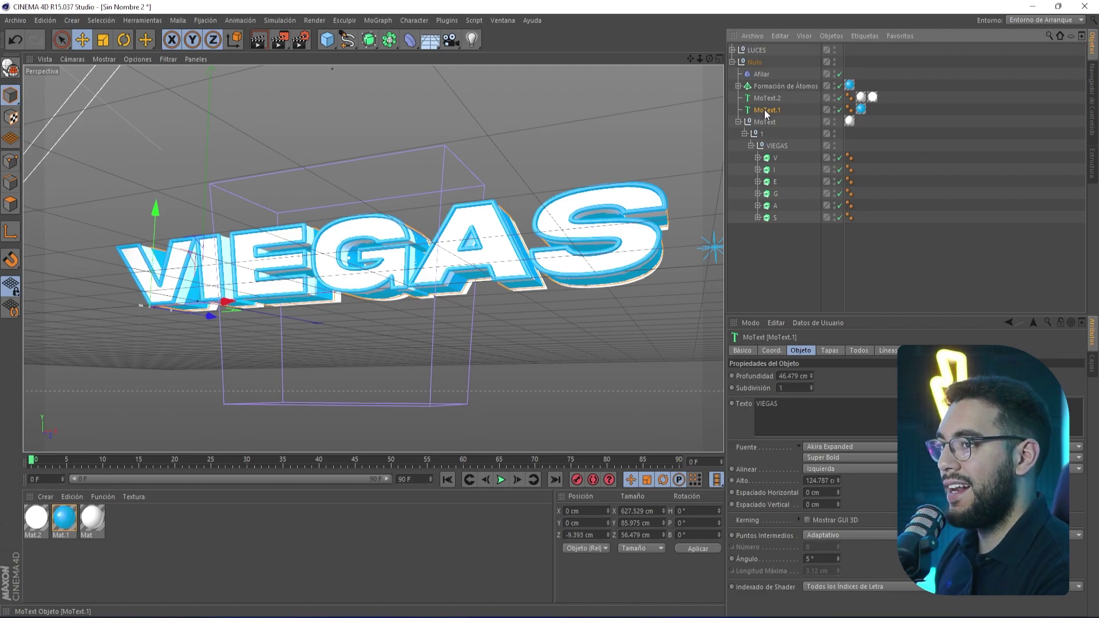
{"action": "left_click", "coordinate": [770, 100], "text": "ctrl"}
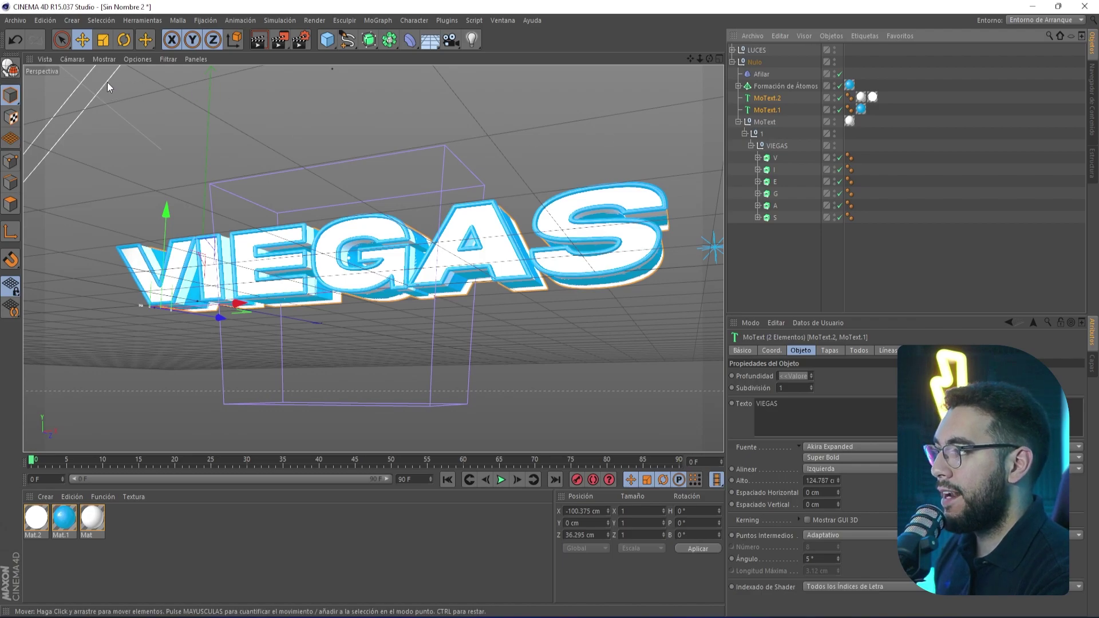
{"action": "left_click", "coordinate": [10, 67]}
{"action": "left_click", "coordinate": [738, 122]}
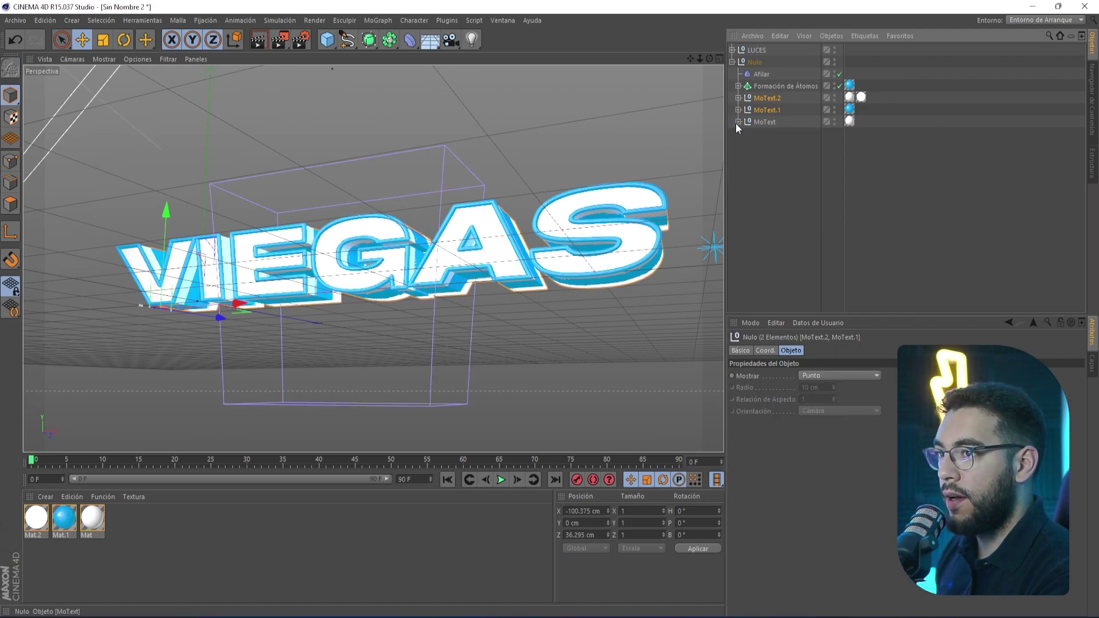
{"action": "left_click", "coordinate": [737, 122]}
- Expand the three text hierarchies and select all three V letter extrusions together
{"action": "left_click", "coordinate": [769, 159]}
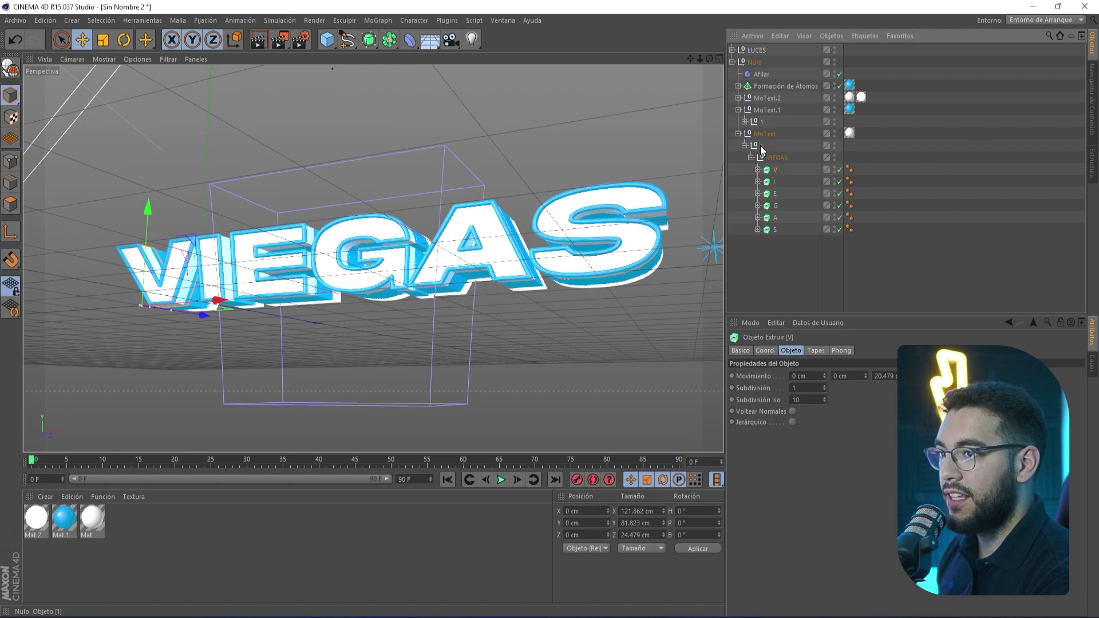
{"action": "left_click", "coordinate": [745, 122]}
{"action": "left_click", "coordinate": [751, 134]}
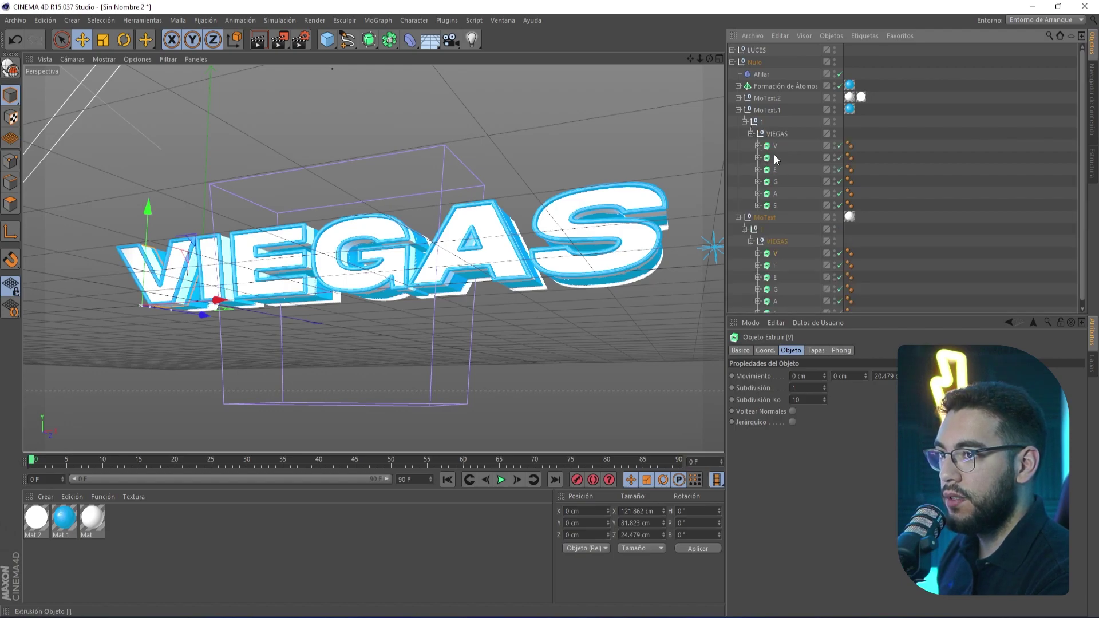
{"action": "left_click", "coordinate": [738, 97]}
{"action": "left_click", "coordinate": [745, 110]}
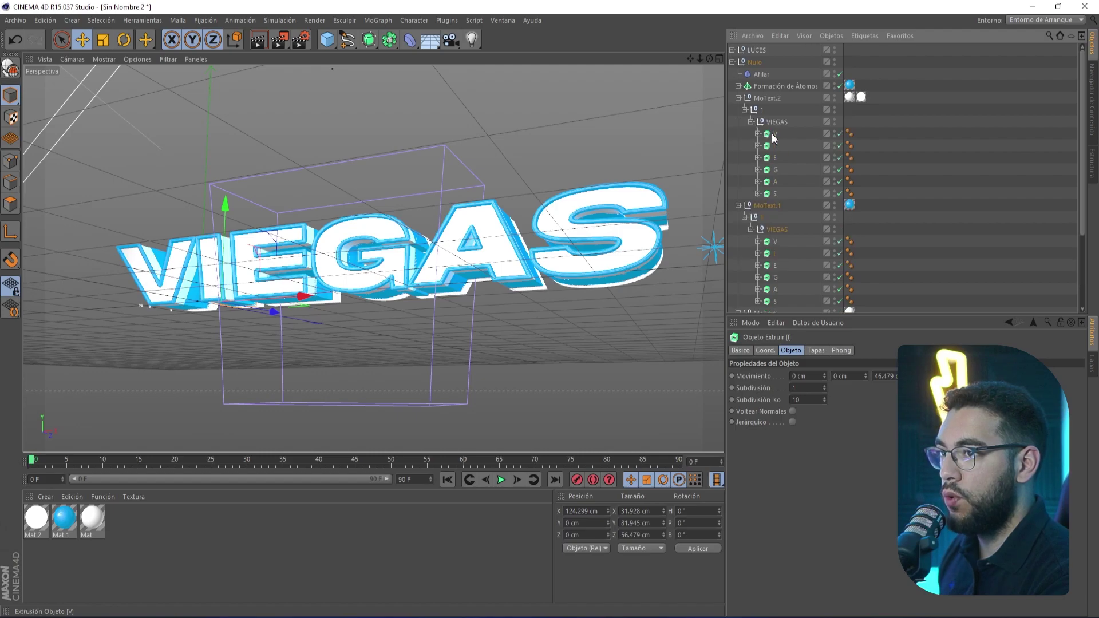
{"action": "left_click", "coordinate": [774, 138]}
{"action": "left_click", "coordinate": [774, 242], "text": "ctrl"}
{"action": "scroll", "coordinate": [778, 246], "scroll_direction": "down", "scroll_amount": 3}
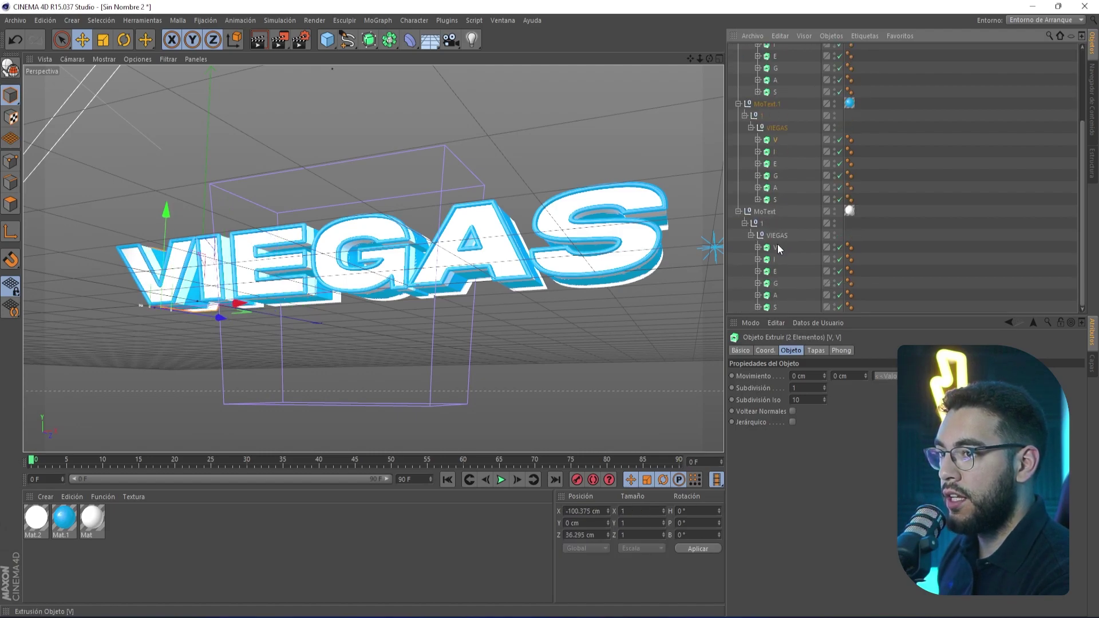
{"action": "left_click", "coordinate": [777, 247], "text": "ctrl"}
{"action": "mouse_move", "coordinate": [700, 58]}
{"action": "left_mouse_down"}
{"action": "mouse_move", "coordinate": [700, 71]}
{"action": "mouse_move", "coordinate": [716, 74]}
{"action": "mouse_move", "coordinate": [676, 61]}
{"action": "mouse_move", "coordinate": [658, 68]}
{"action": "left_mouse_up"}
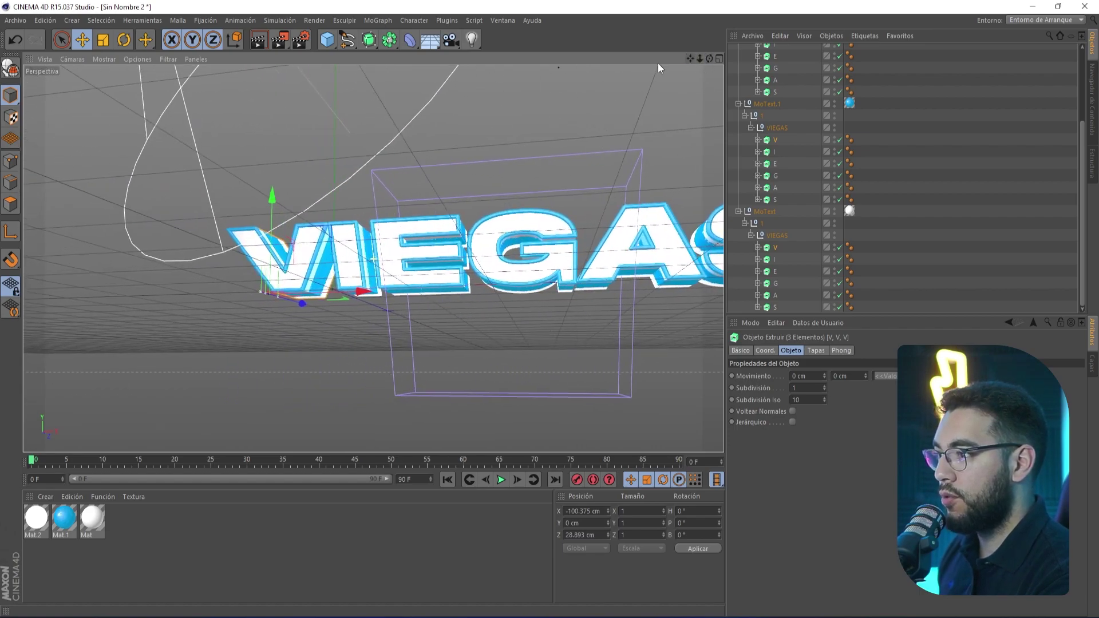
- Try enlarging the V letter, then undo the scaling
{"action": "left_click", "coordinate": [105, 41]}
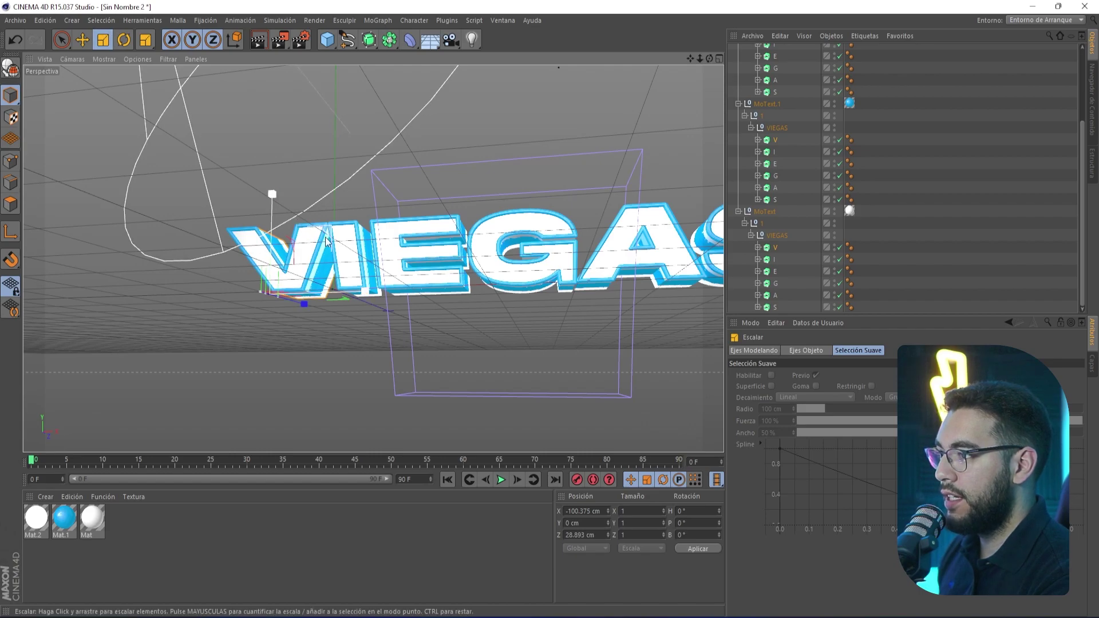
{"action": "left_click_drag", "start_coordinate": [326, 240], "coordinate": [362, 225]}
{"action": "key", "text": "ctrl+z"}
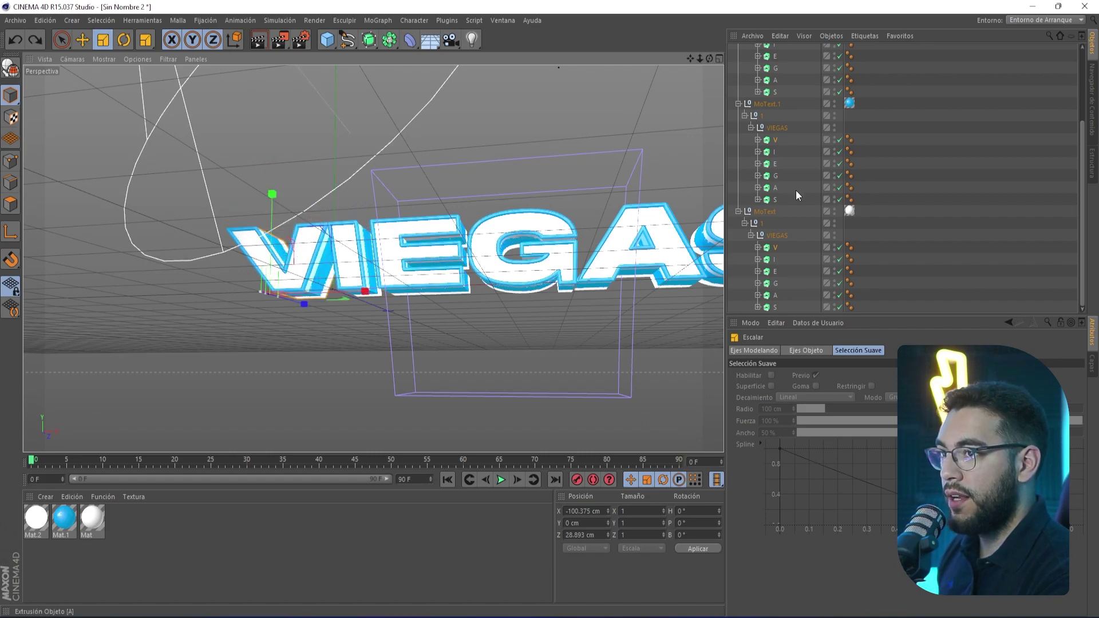
{"action": "scroll", "coordinate": [796, 190], "scroll_direction": "up", "scroll_amount": 3}
- Make the MoText in Formación de Átomos editable and select every V letter
{"action": "left_click", "coordinate": [739, 86]}
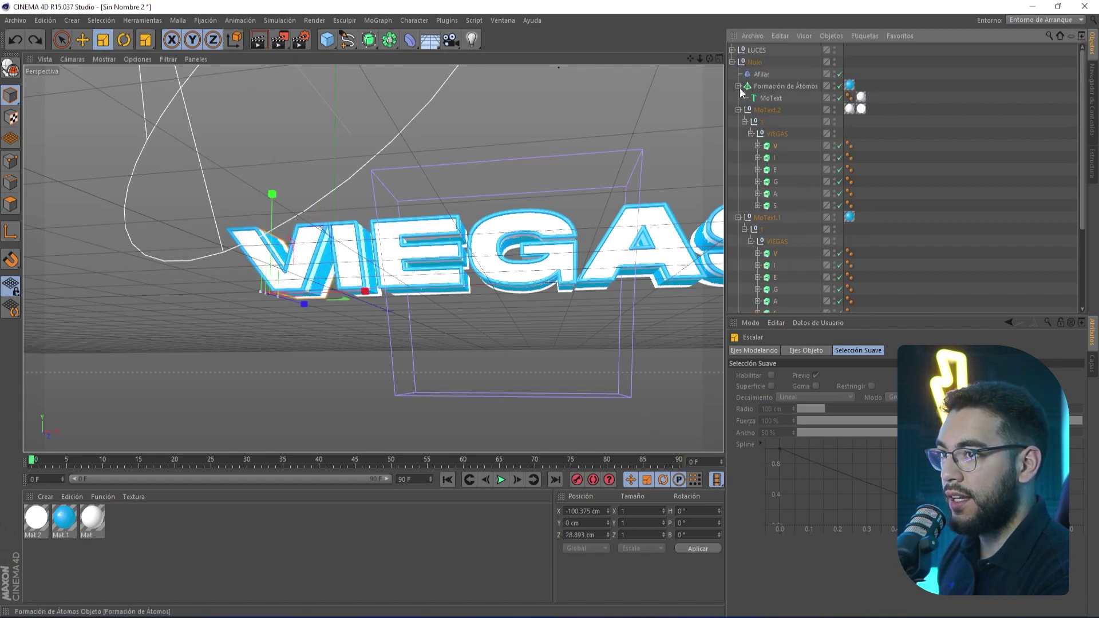
{"action": "left_click", "coordinate": [776, 98]}
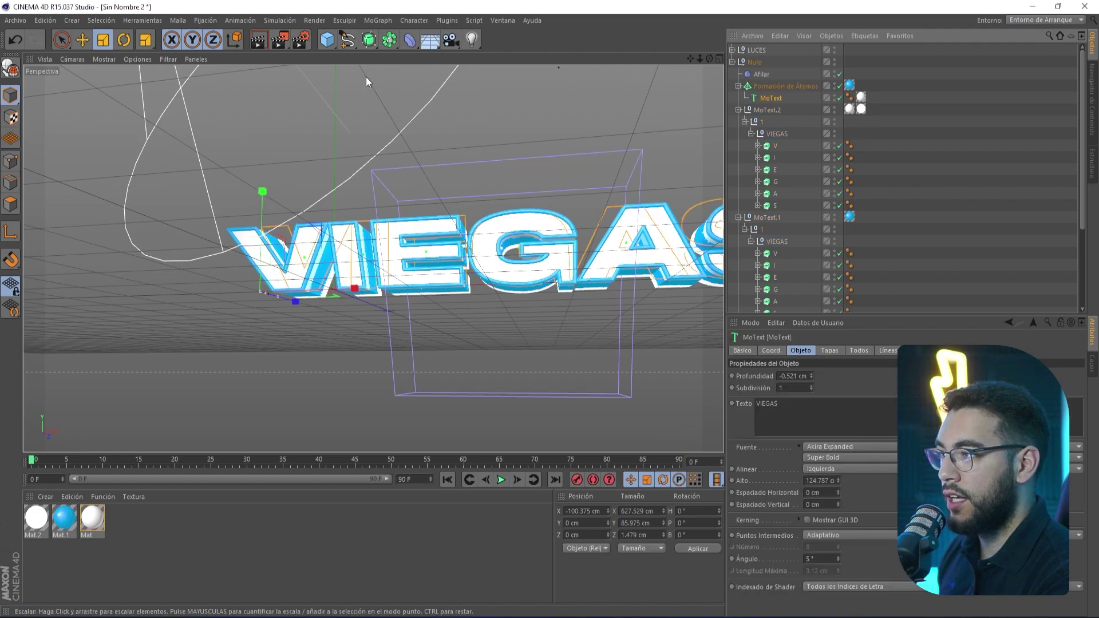
{"action": "left_click", "coordinate": [8, 72]}
{"action": "left_click", "coordinate": [745, 98]}
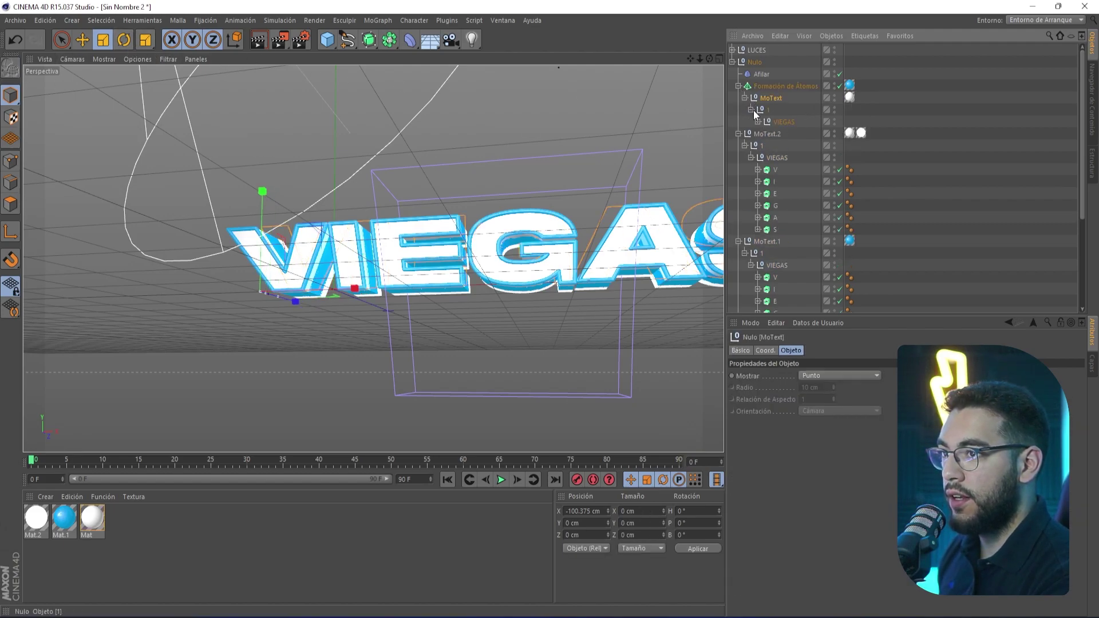
{"action": "left_click", "coordinate": [758, 121]}
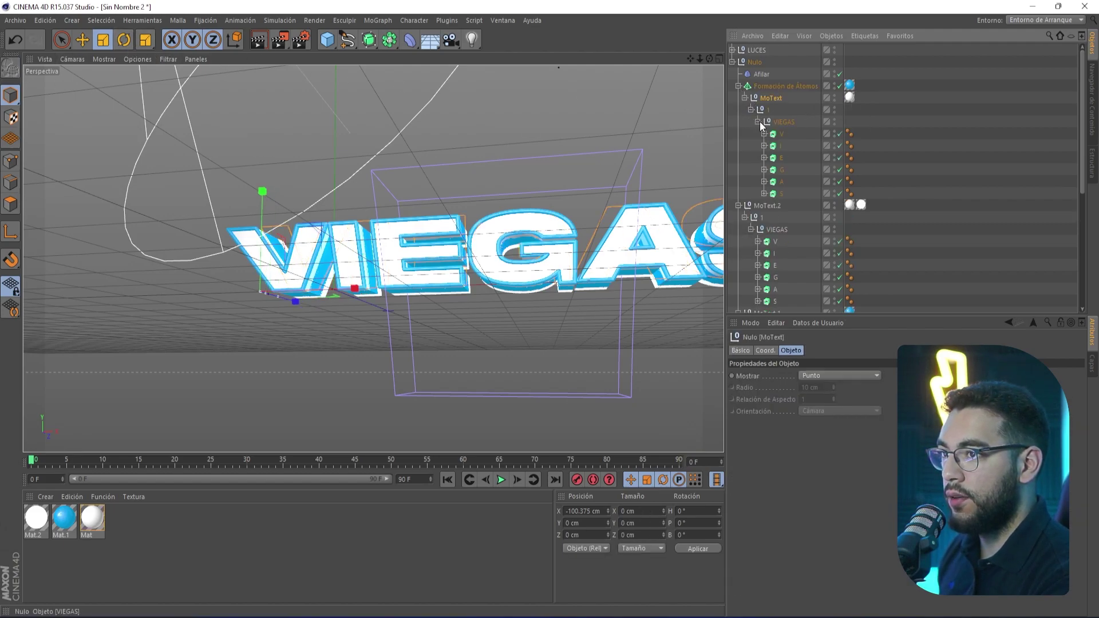
{"action": "left_click", "coordinate": [771, 241], "text": "ctrl"}
{"action": "scroll", "coordinate": [790, 246], "scroll_direction": "down", "scroll_amount": 4}
{"action": "scroll", "coordinate": [786, 217], "scroll_direction": "down", "scroll_amount": 3}
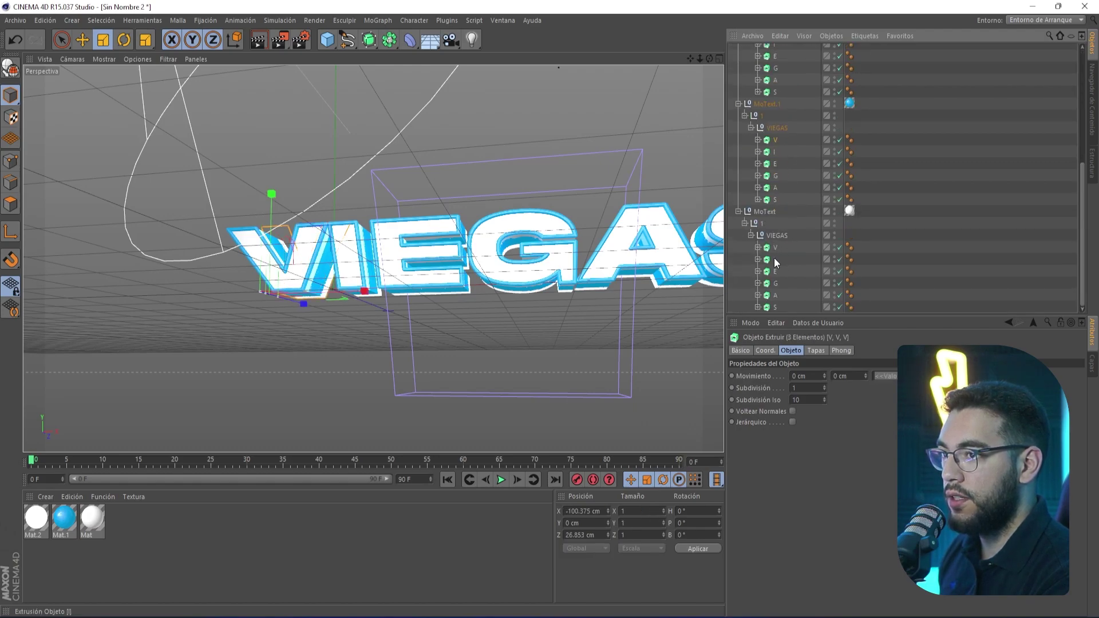
{"action": "left_click", "coordinate": [775, 248], "text": "ctrl"}
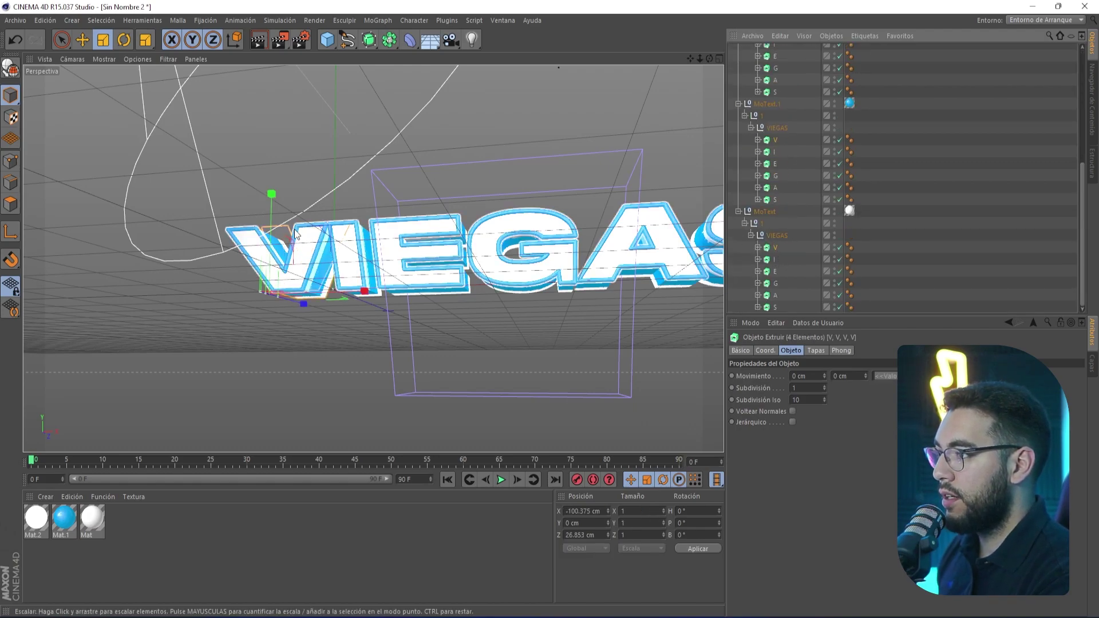
- Scale the V letters to about 112.7%, tilt them, and nudge them slightly right
{"action": "mouse_move", "coordinate": [295, 241]}
{"action": "left_mouse_down"}
{"action": "mouse_move", "coordinate": [326, 211]}
{"action": "mouse_move", "coordinate": [294, 249]}
{"action": "mouse_move", "coordinate": [320, 226]}
{"action": "left_mouse_up"}
{"action": "key", "text": "r"}
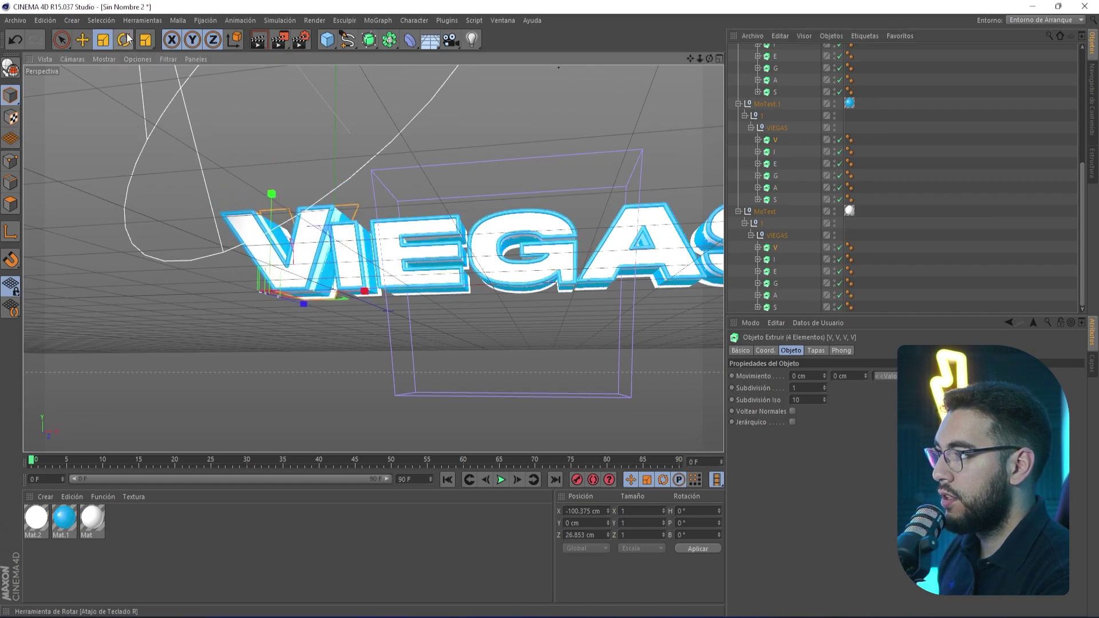
{"action": "mouse_move", "coordinate": [252, 289]}
{"action": "left_mouse_down"}
{"action": "mouse_move", "coordinate": [244, 279]}
{"action": "mouse_move", "coordinate": [252, 288]}
{"action": "left_mouse_up"}
{"action": "key", "text": "e"}
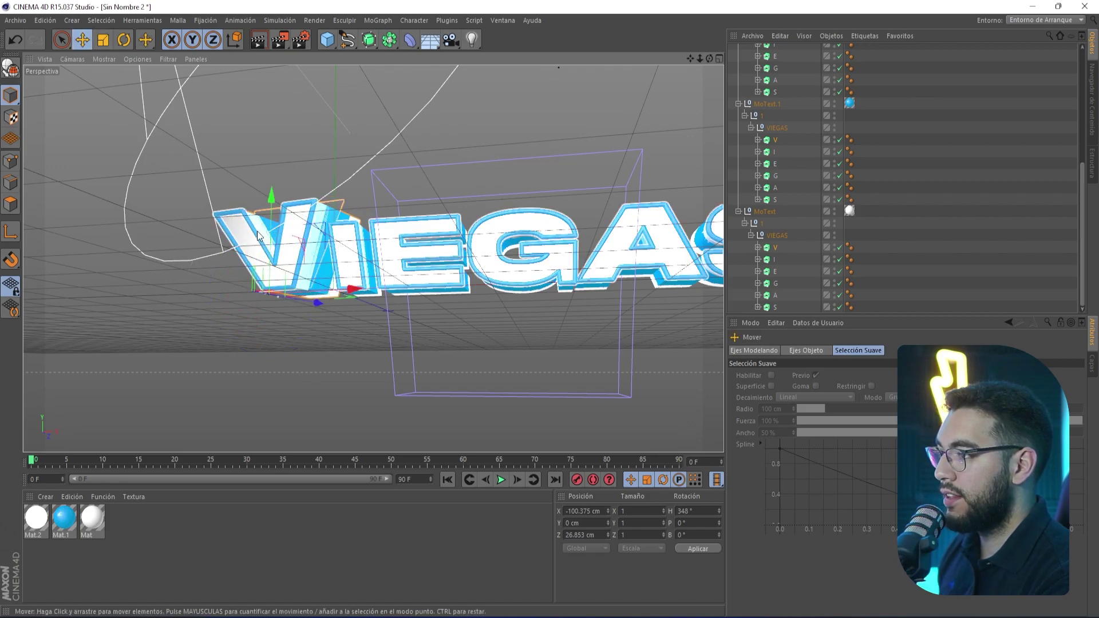
{"action": "left_click_drag", "start_coordinate": [345, 293], "coordinate": [350, 289]}
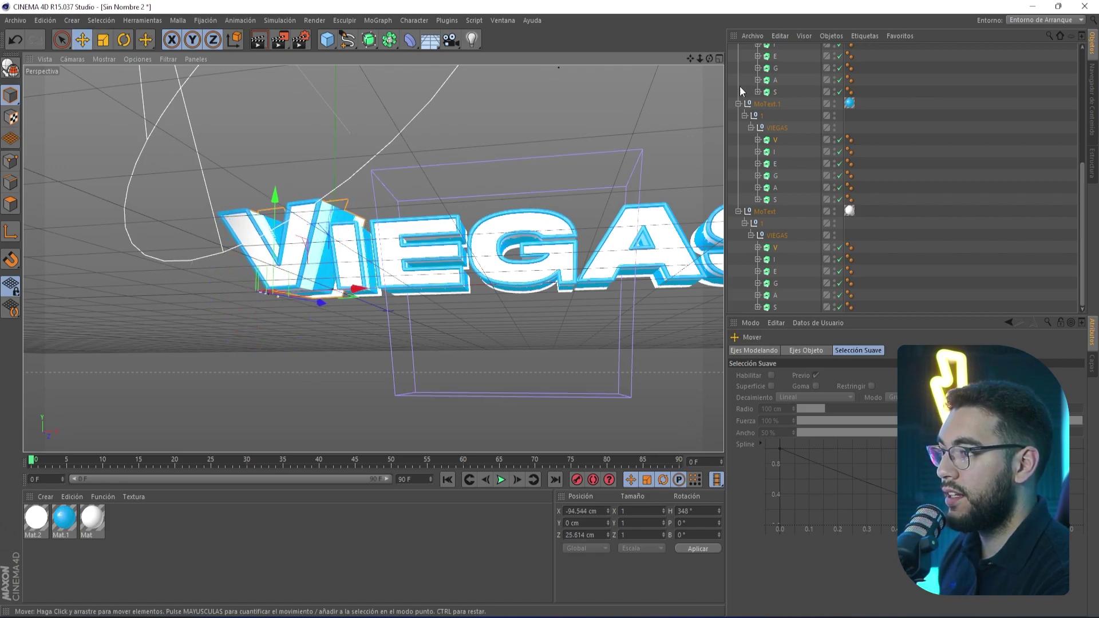
{"action": "left_click_drag", "start_coordinate": [700, 59], "coordinate": [697, 64]}
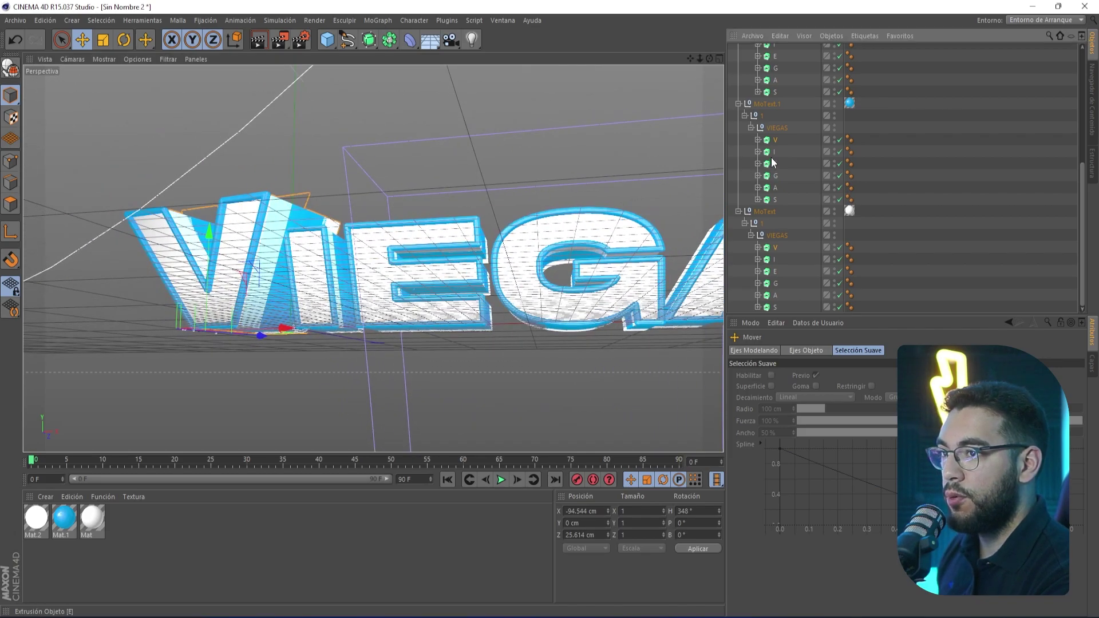
- Select all the I letters and slide them along X
{"action": "left_click", "coordinate": [770, 260]}
{"action": "scroll", "coordinate": [777, 256], "scroll_direction": "up", "scroll_amount": 3}
{"action": "left_click", "coordinate": [773, 188], "text": "ctrl"}
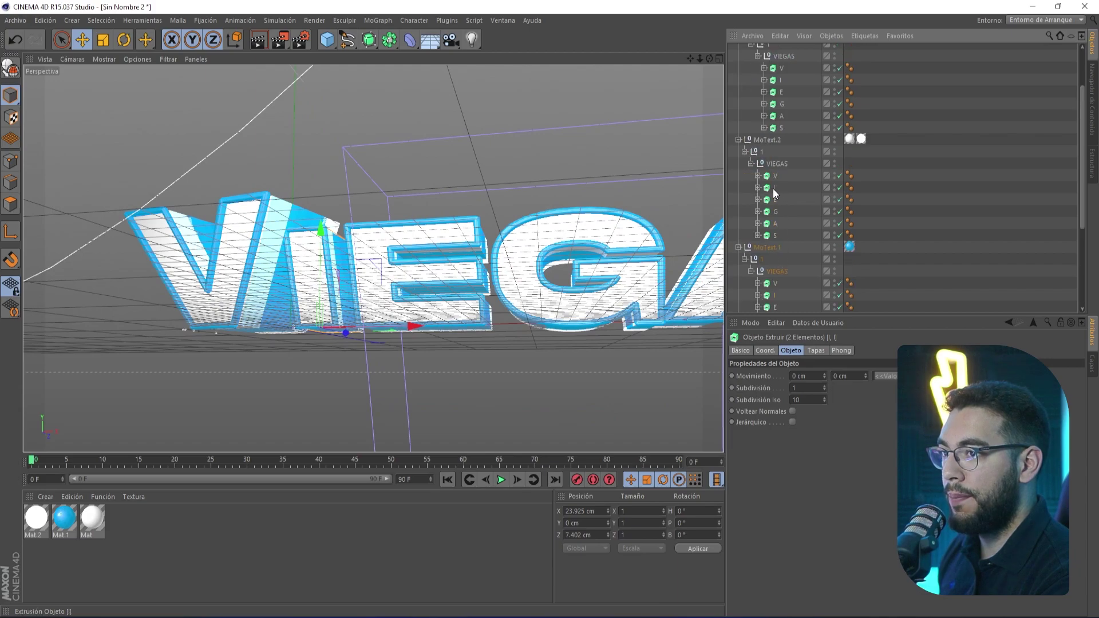
{"action": "scroll", "coordinate": [779, 195], "scroll_direction": "up", "scroll_amount": 3}
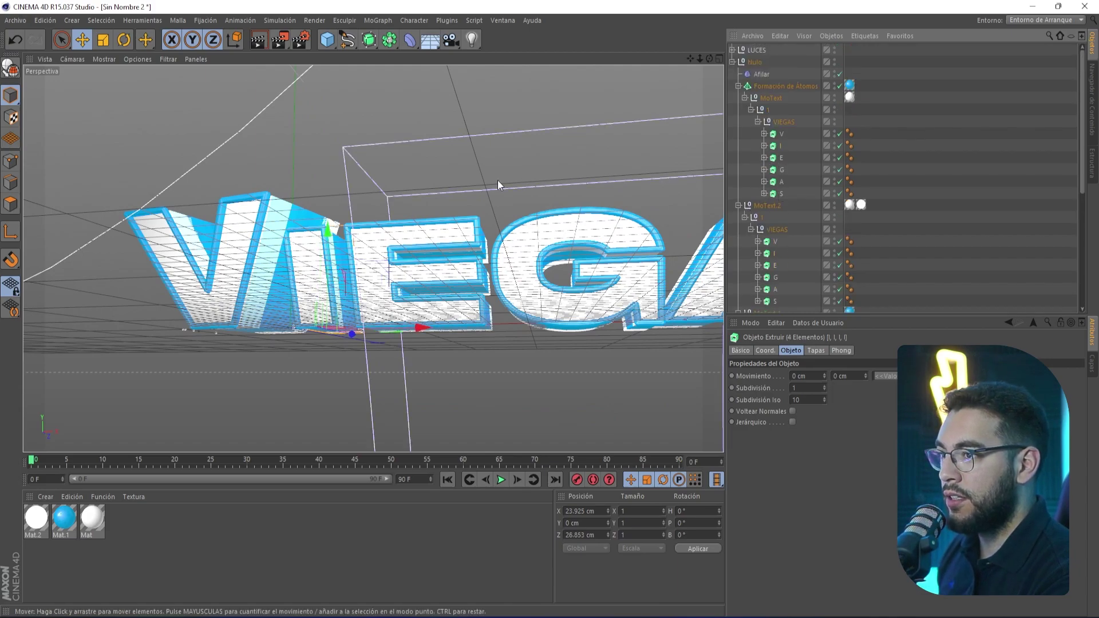
{"action": "left_click_drag", "start_coordinate": [420, 328], "coordinate": [431, 328]}
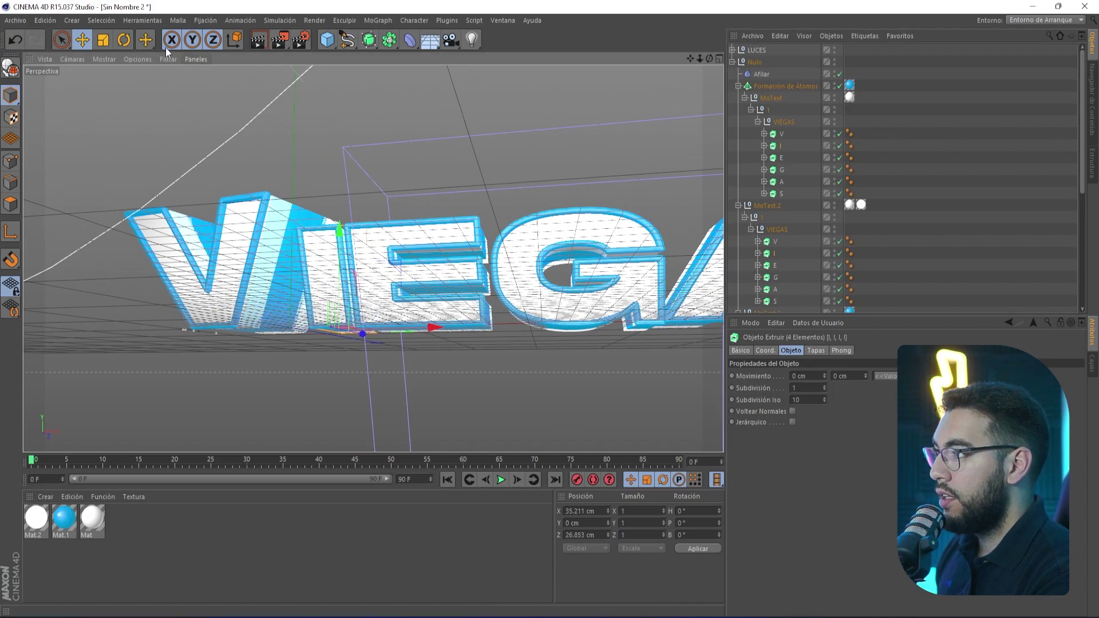
- Tilt the I letters to a 352° heading, make them taller, and reposition them
{"action": "key", "text": "r"}
{"action": "left_click_drag", "start_coordinate": [344, 327], "coordinate": [335, 325]}
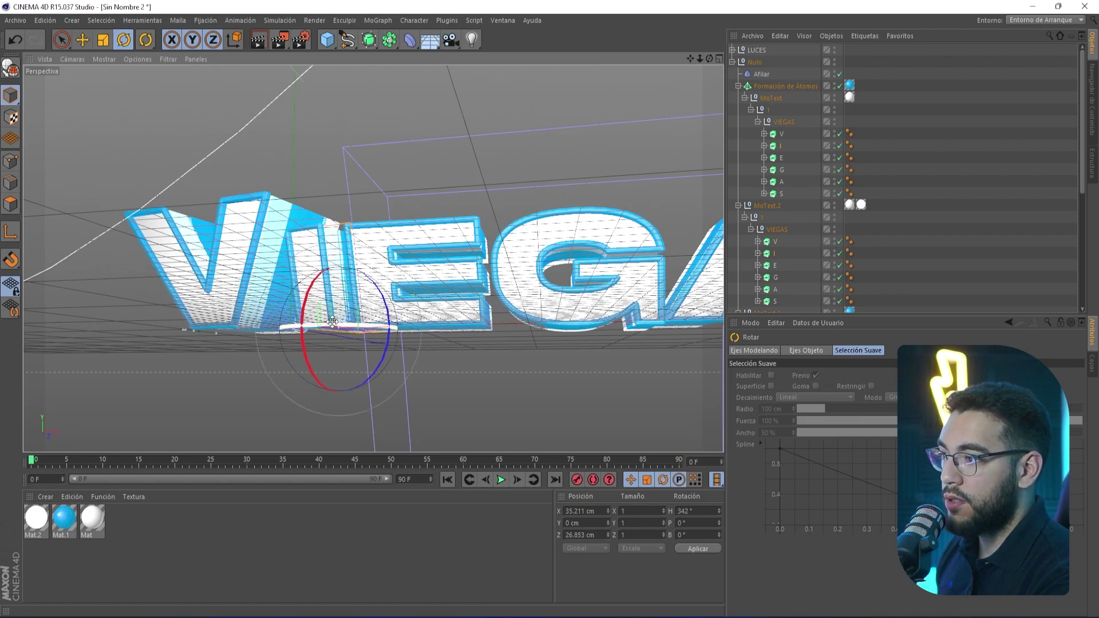
{"action": "left_click", "coordinate": [86, 40]}
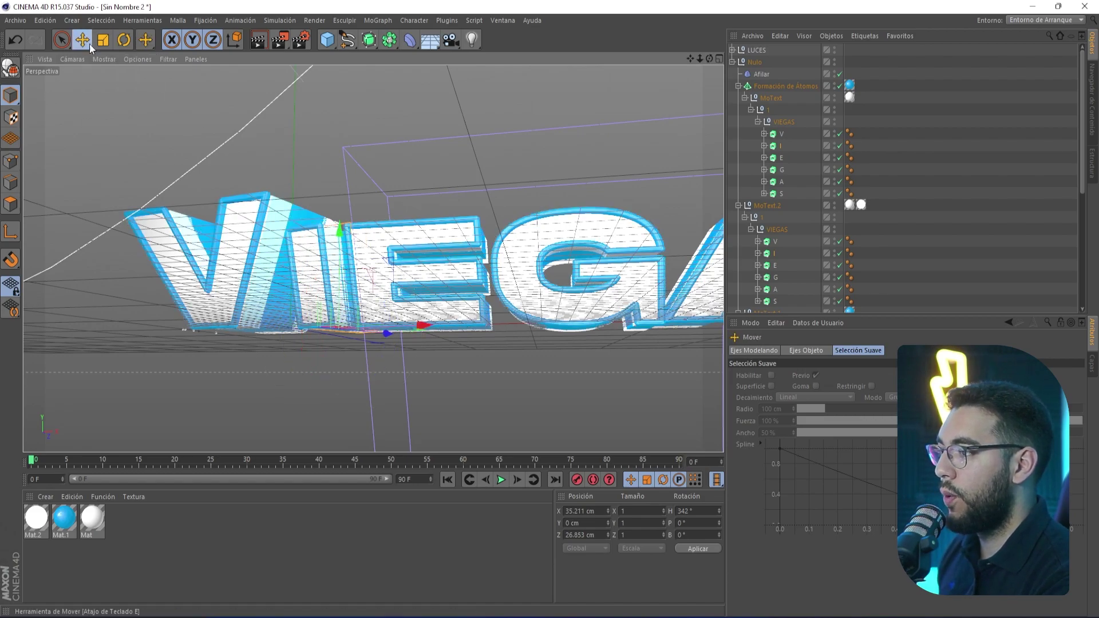
{"action": "mouse_move", "coordinate": [392, 335]}
{"action": "left_mouse_down"}
{"action": "mouse_move", "coordinate": [343, 325]}
{"action": "mouse_move", "coordinate": [355, 324]}
{"action": "left_mouse_up"}
{"action": "key", "text": "r"}
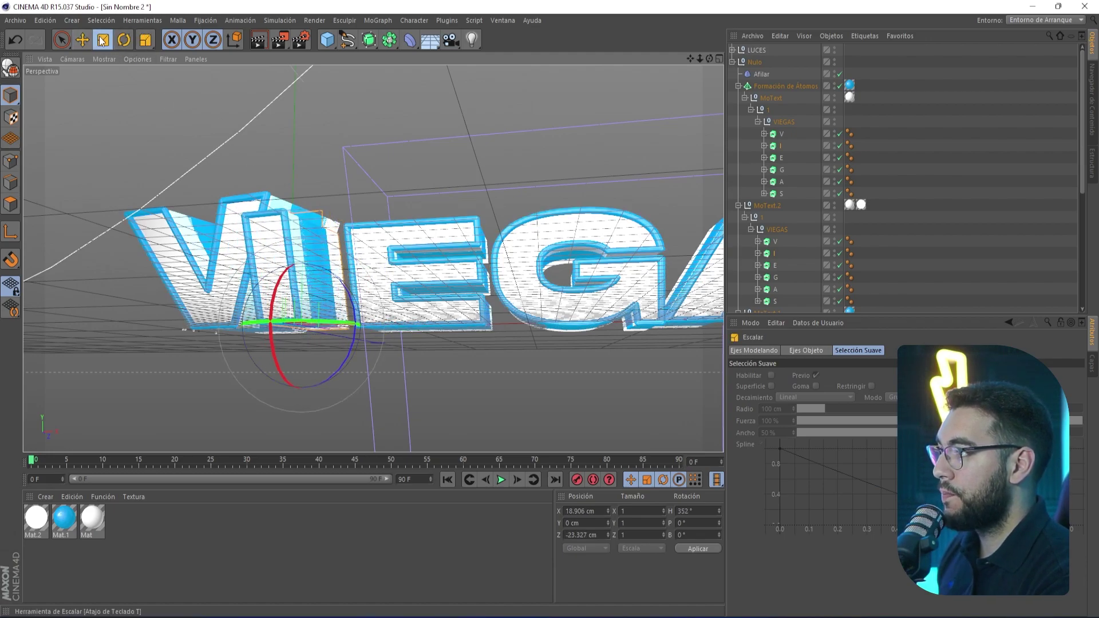
{"action": "left_click_drag", "start_coordinate": [309, 274], "coordinate": [340, 273]}
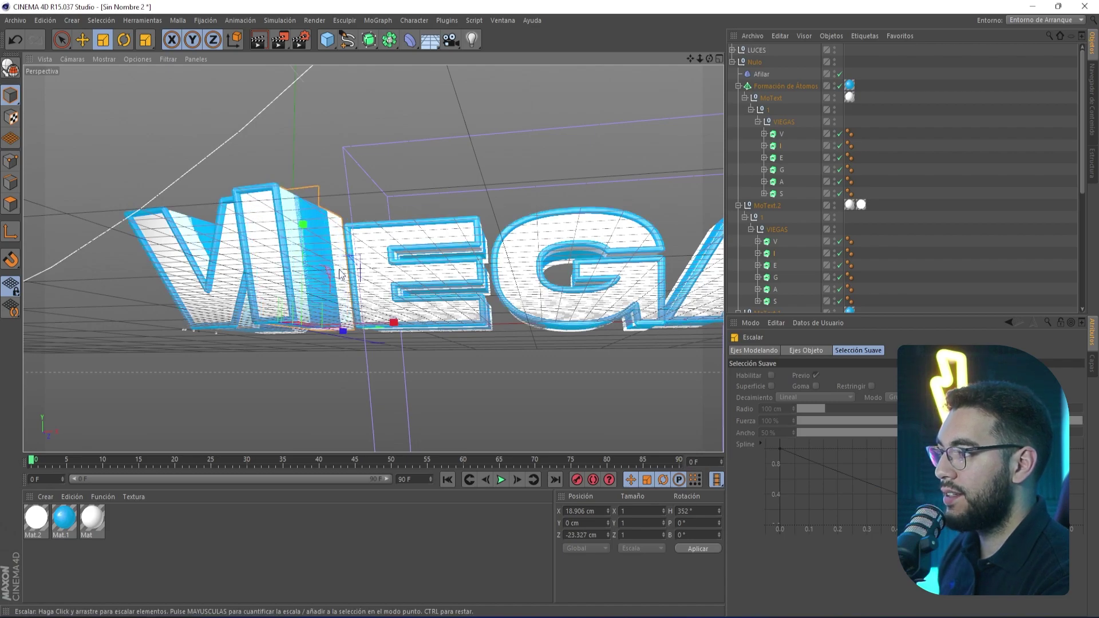
{"action": "key", "text": "e"}
{"action": "left_click_drag", "start_coordinate": [384, 331], "coordinate": [398, 330]}
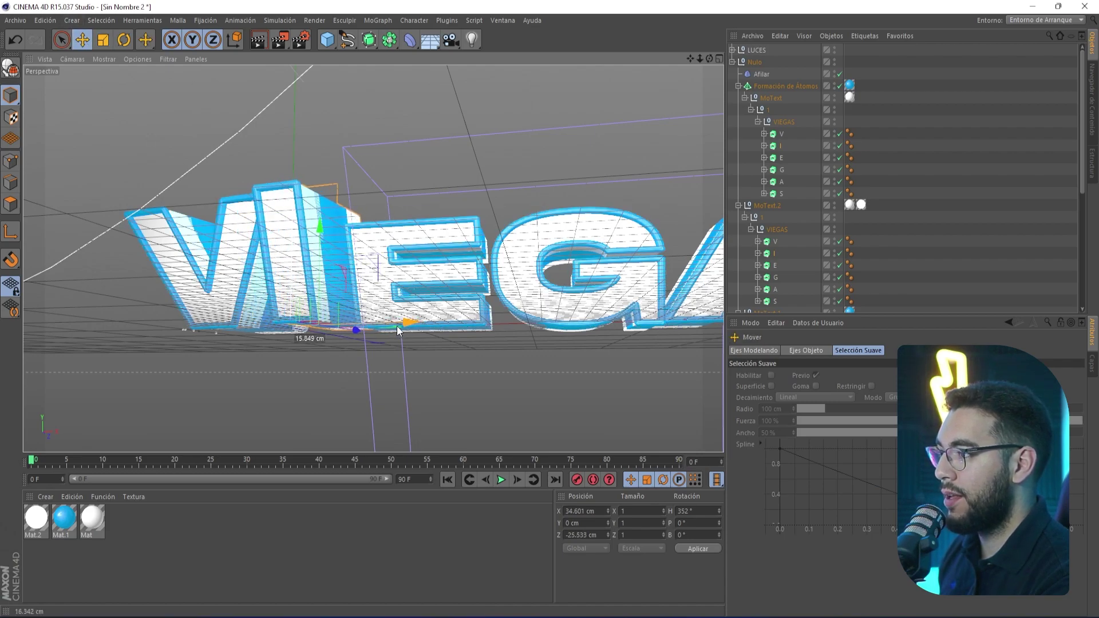
- Select the E letters of the first VIEGAS and MoText.2
{"action": "left_click", "coordinate": [781, 158]}
{"action": "scroll", "coordinate": [790, 177], "scroll_direction": "down", "scroll_amount": 3}
{"action": "left_click", "coordinate": [774, 194], "text": "ctrl"}
{"action": "scroll", "coordinate": [781, 199], "scroll_direction": "down", "scroll_amount": 3}
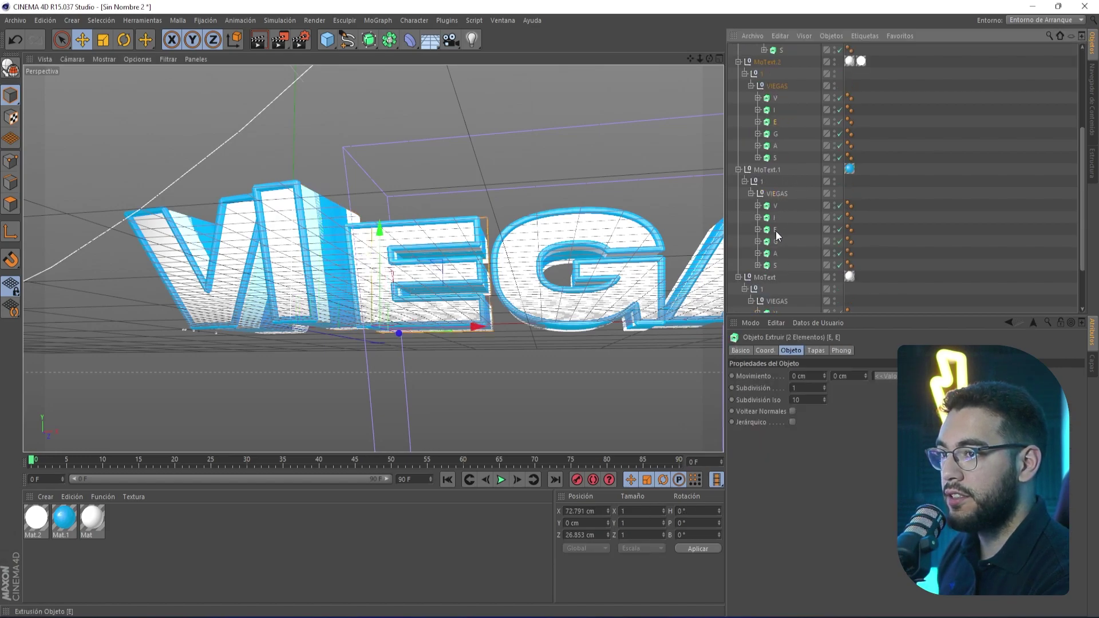
- Add the remaining E letters and rotate all four to about a 10.8° heading
{"action": "scroll", "coordinate": [781, 241], "scroll_direction": "down", "scroll_amount": 3}
{"action": "left_click", "coordinate": [774, 272], "text": "ctrl"}
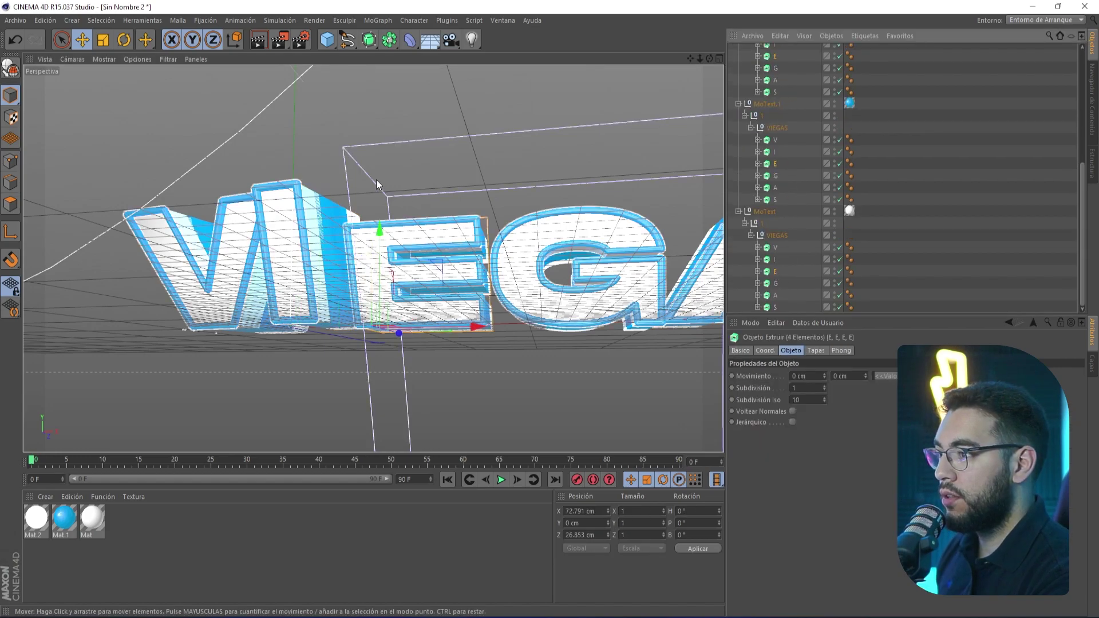
{"action": "left_click", "coordinate": [130, 42]}
{"action": "mouse_move", "coordinate": [369, 275]}
{"action": "left_mouse_down"}
{"action": "mouse_move", "coordinate": [375, 349]}
{"action": "mouse_move", "coordinate": [402, 317]}
{"action": "left_mouse_up"}
{"action": "left_click", "coordinate": [103, 40]}
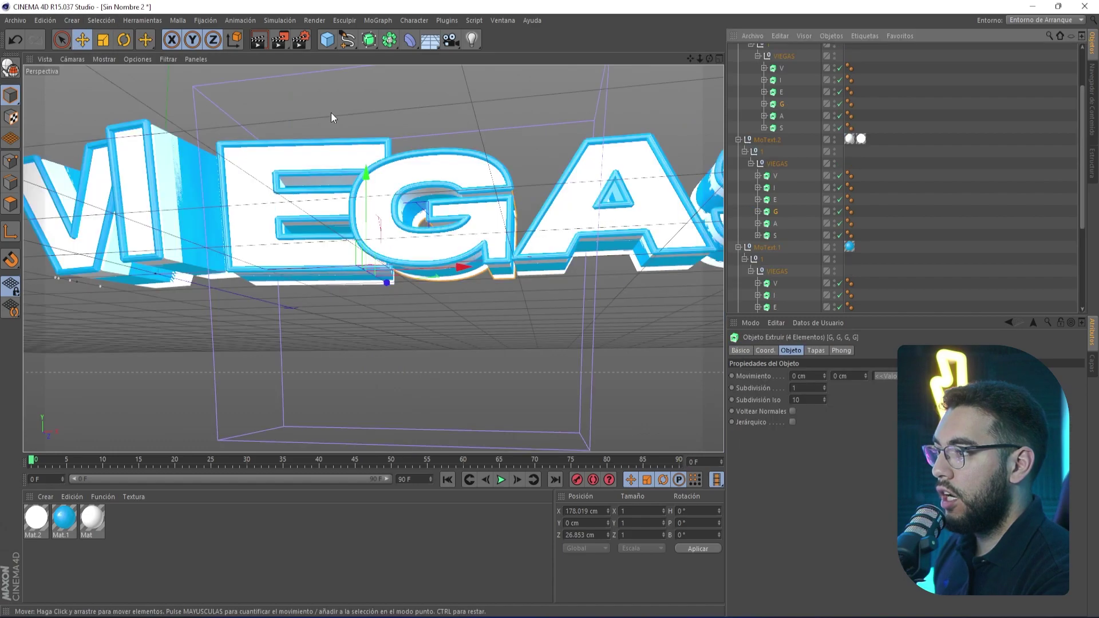
- Tilt the G letters to about -15.71° and enlarge them
{"action": "left_click", "coordinate": [125, 41]}
{"action": "left_click_drag", "start_coordinate": [343, 266], "coordinate": [309, 269]}
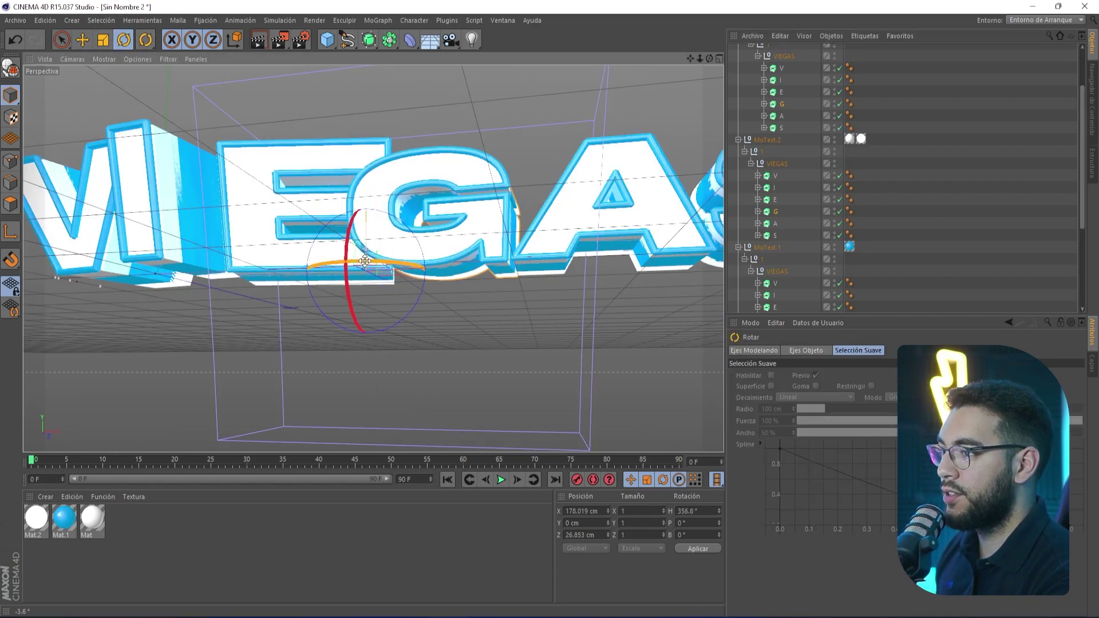
{"action": "left_click", "coordinate": [103, 41]}
{"action": "left_click_drag", "start_coordinate": [378, 209], "coordinate": [415, 203]}
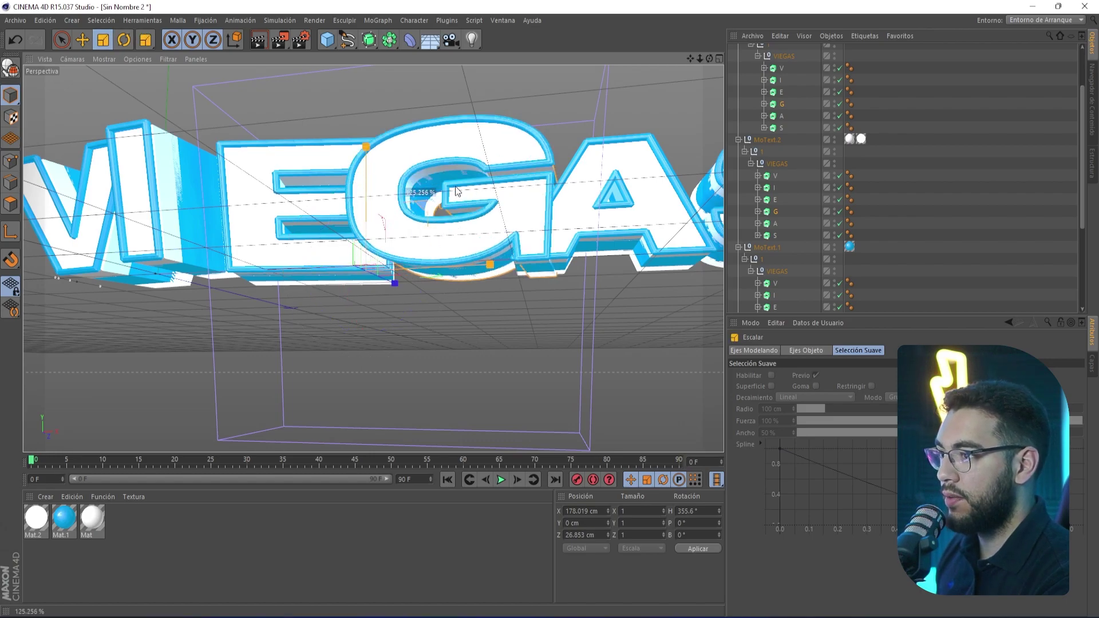
{"action": "key", "text": "e"}
- Scale up the A letters
{"action": "scroll", "coordinate": [669, 115], "scroll_direction": "up", "scroll_amount": 3}
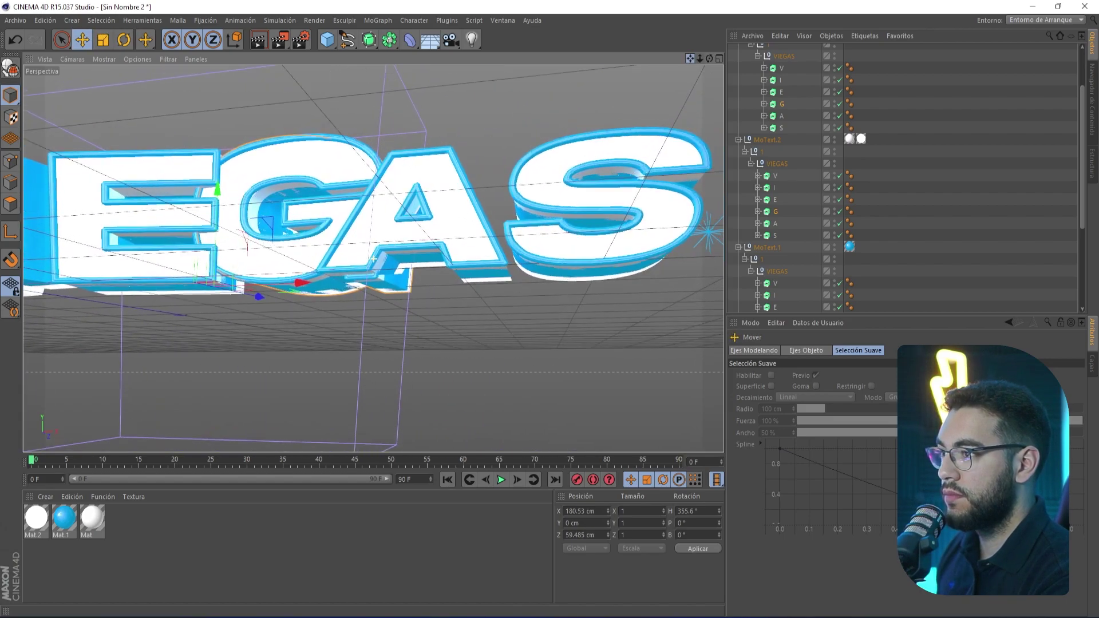
{"action": "scroll", "coordinate": [797, 287], "scroll_direction": "down", "scroll_amount": 5}
{"action": "key", "text": "t"}
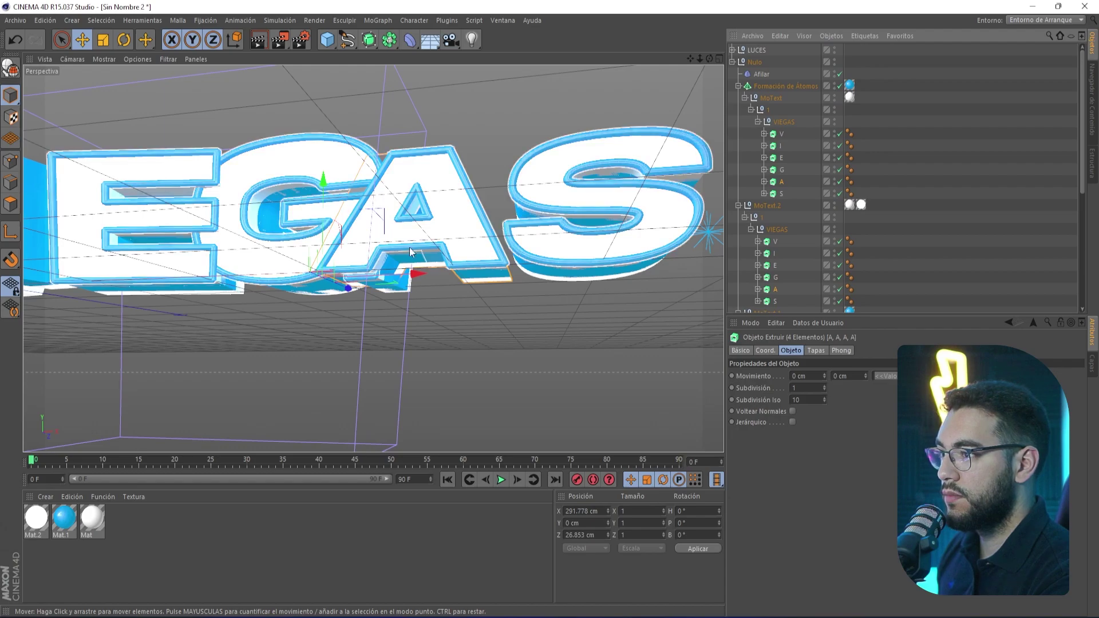
{"action": "left_click_drag", "start_coordinate": [350, 227], "coordinate": [380, 224]}
- Select the four S letters, rotate them, and undo the last rotation
{"action": "left_click", "coordinate": [650, 222]}
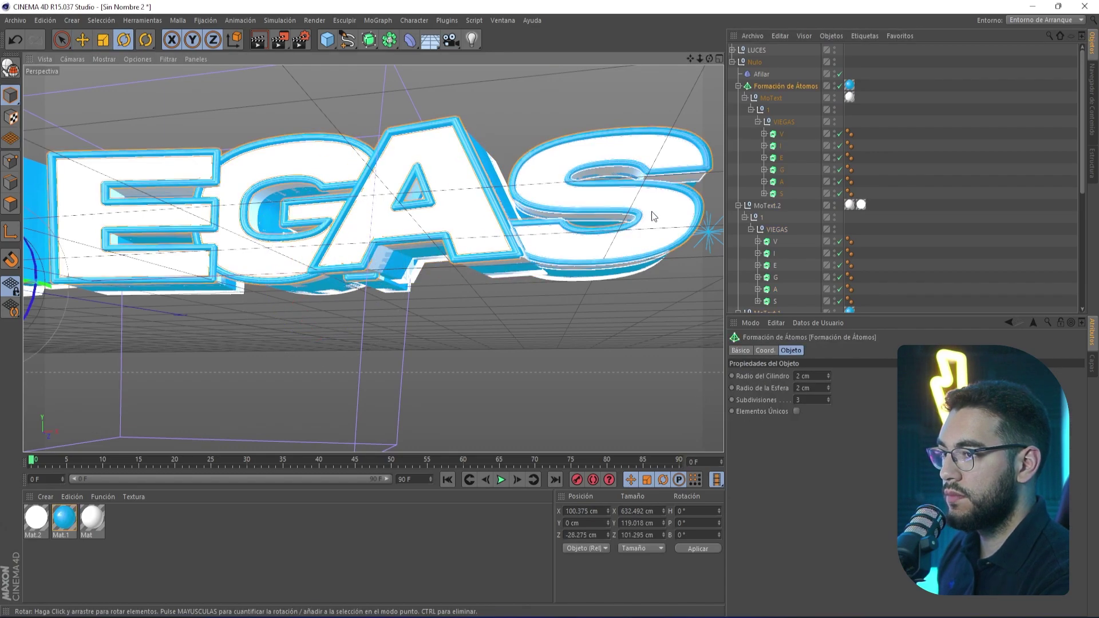
{"action": "scroll", "coordinate": [774, 253], "scroll_direction": "down", "scroll_amount": 5}
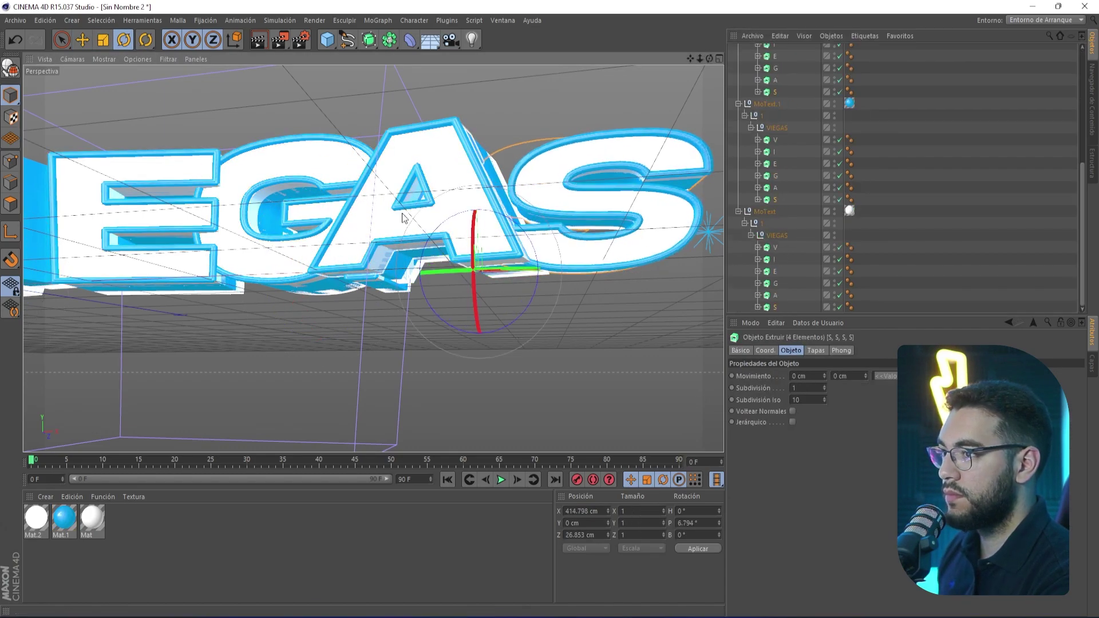
{"action": "mouse_move", "coordinate": [433, 246]}
{"action": "left_mouse_down"}
{"action": "mouse_move", "coordinate": [520, 245]}
{"action": "mouse_move", "coordinate": [503, 252]}
{"action": "left_mouse_up"}
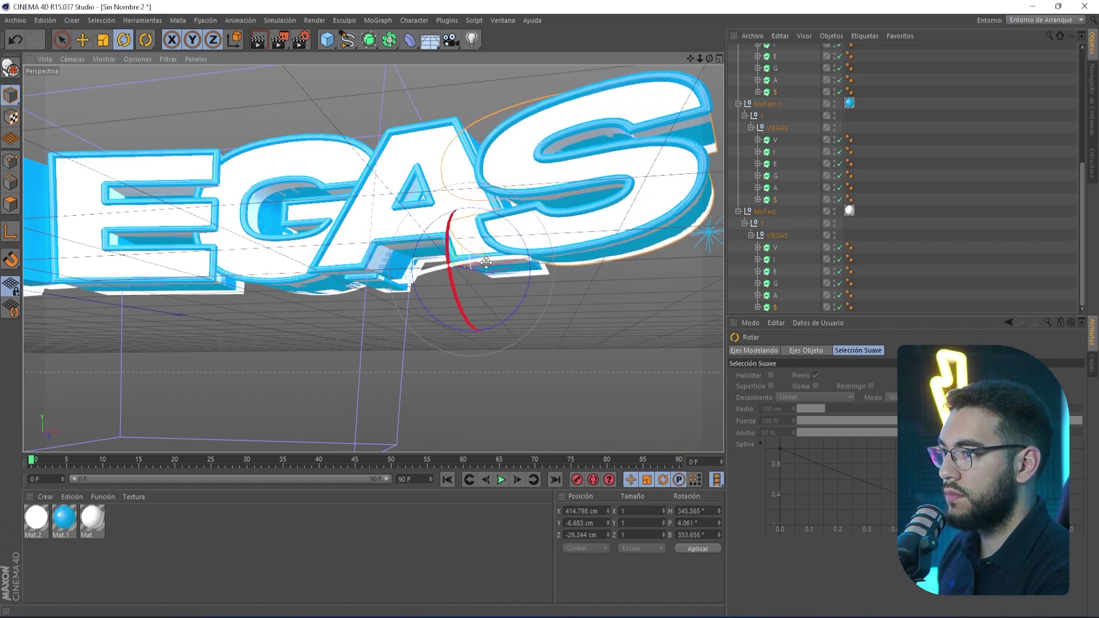
{"action": "left_click_drag", "start_coordinate": [700, 59], "coordinate": [708, 60]}
{"action": "key", "text": "ctrl+z"}
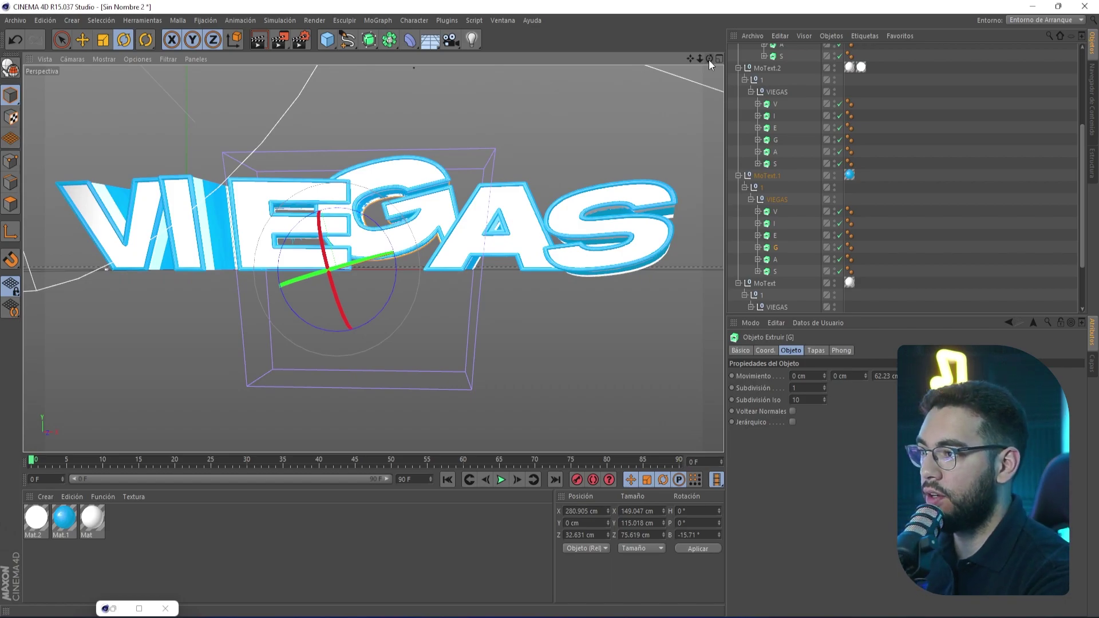
- Render the scene to ejemplo.png, overwriting the existing file
{"action": "left_click", "coordinate": [280, 40]}
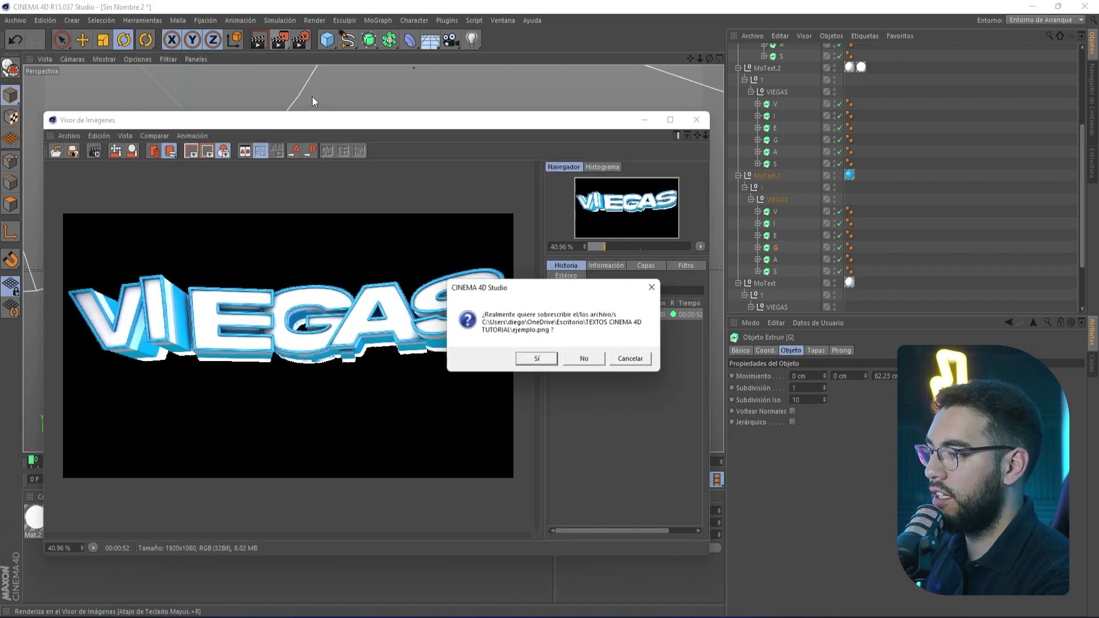
{"action": "left_click", "coordinate": [581, 360]}
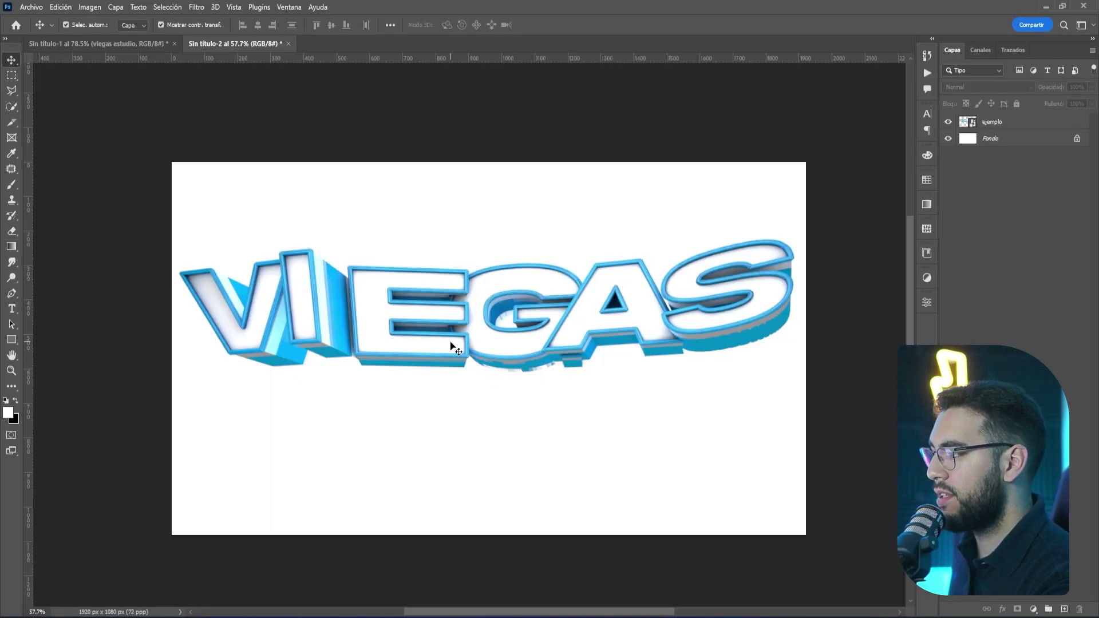
- Delete the old ejemplo layer and place the new ejemplo.png render as an embedded layer
{"action": "left_click", "coordinate": [408, 330]}
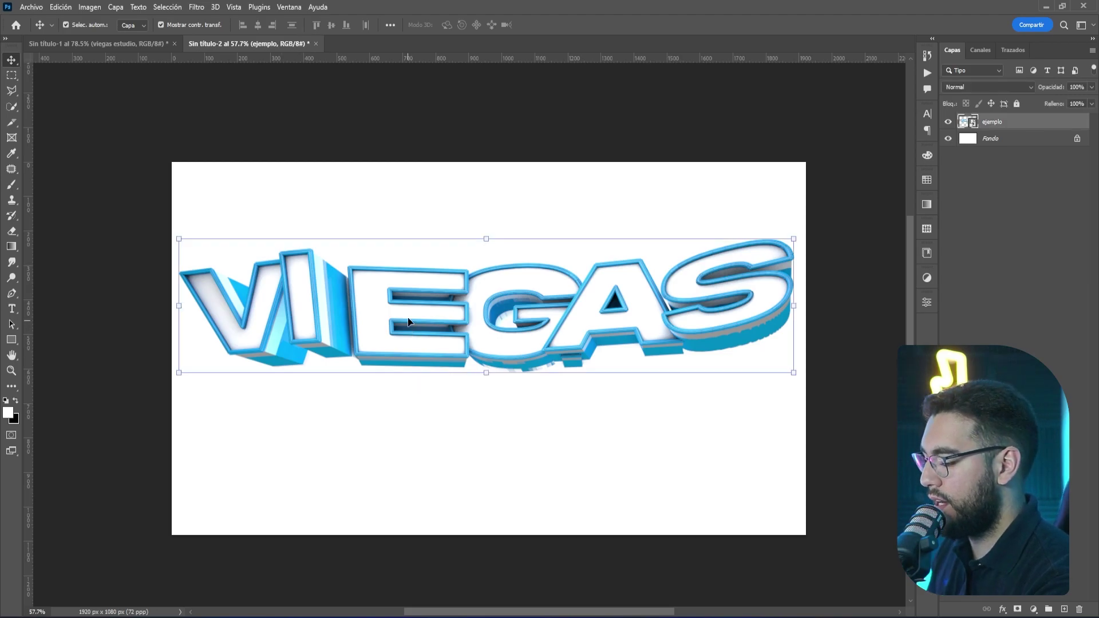
{"action": "key", "text": "Delete"}
{"action": "left_click", "coordinate": [24, 6]}
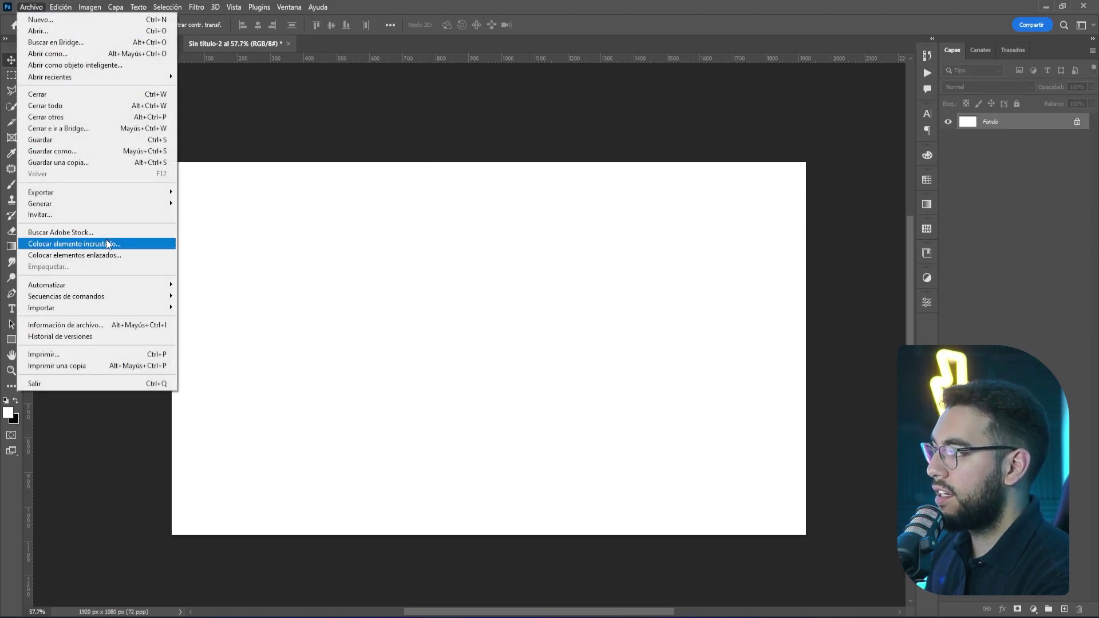
{"action": "left_click", "coordinate": [86, 242]}
{"action": "double_click", "coordinate": [321, 118]}
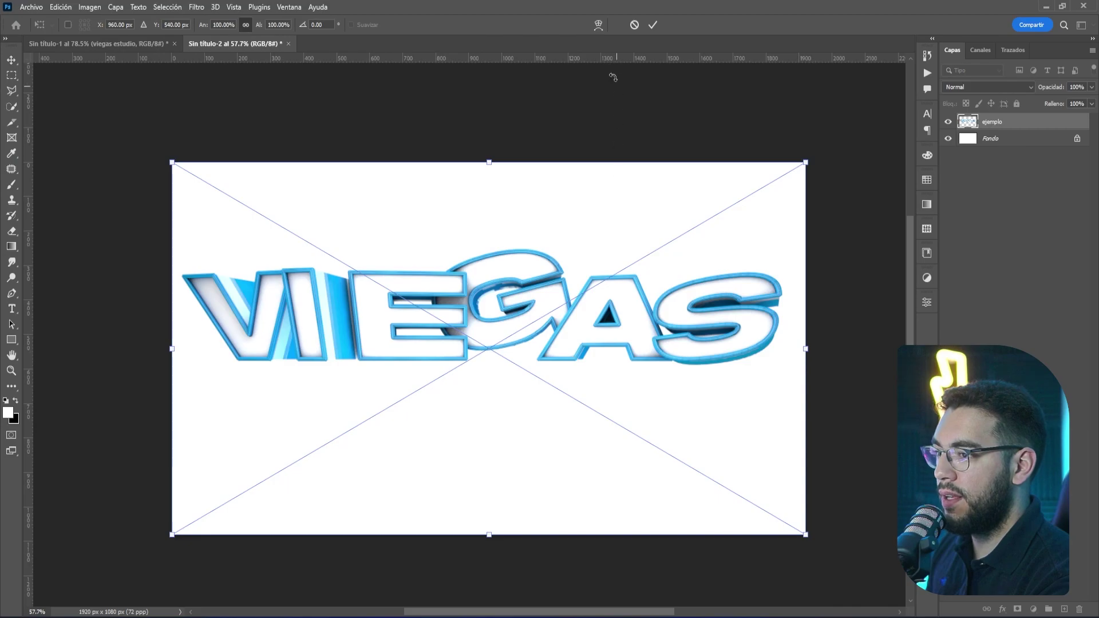
{"action": "left_click", "coordinate": [651, 25]}
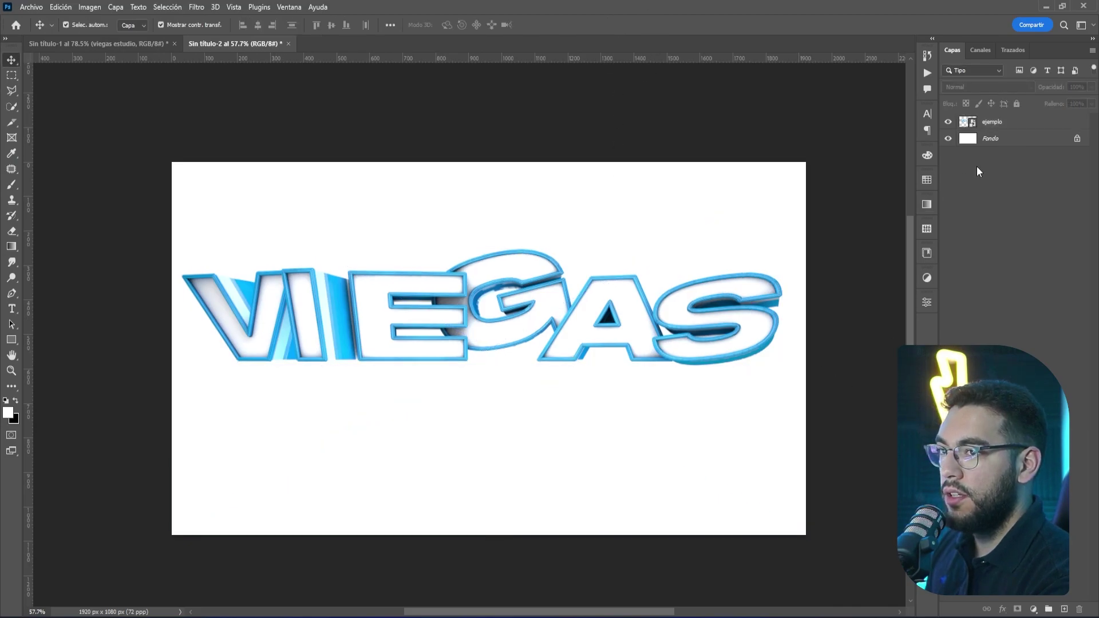
{"action": "left_click", "coordinate": [999, 138]}
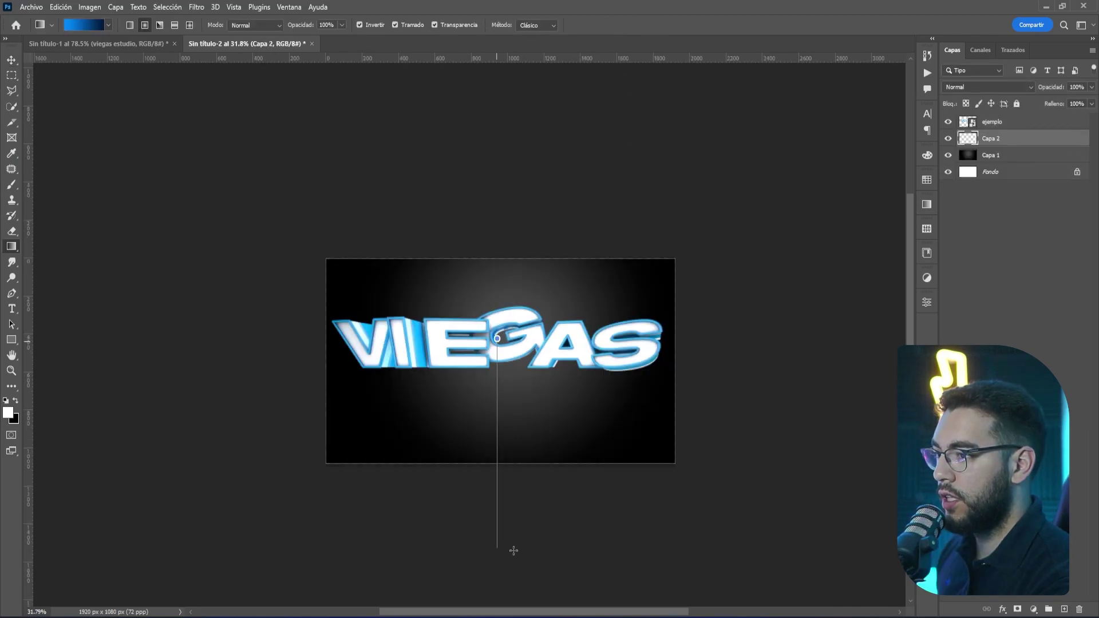
- Fit the whole image in the window and switch to the Move tool
{"action": "key", "text": "ctrl+0"}
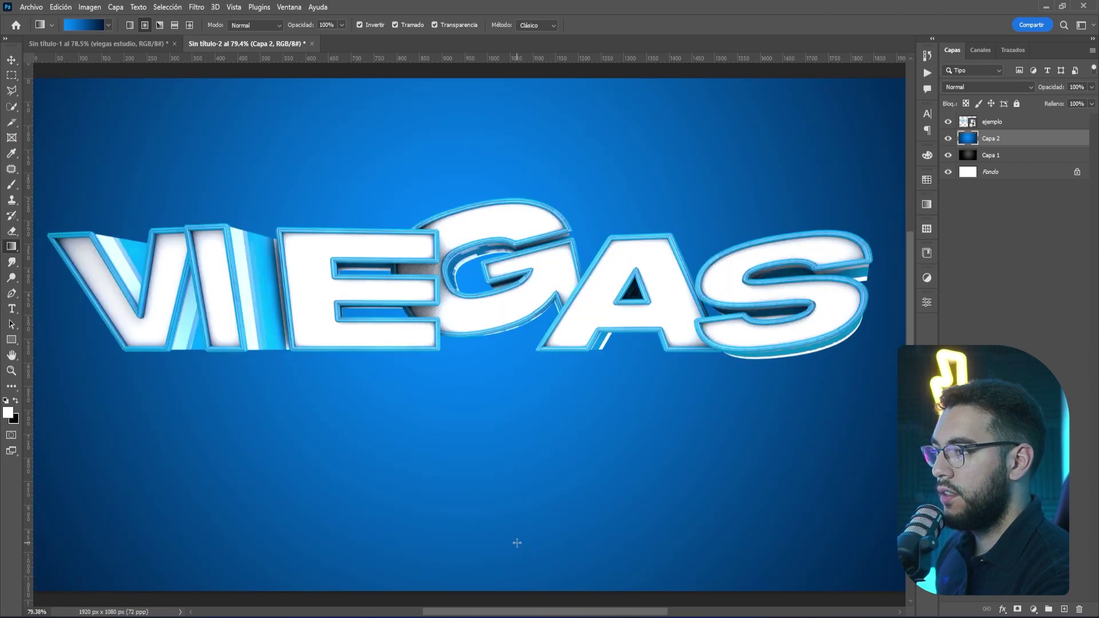
{"action": "key", "text": "v"}
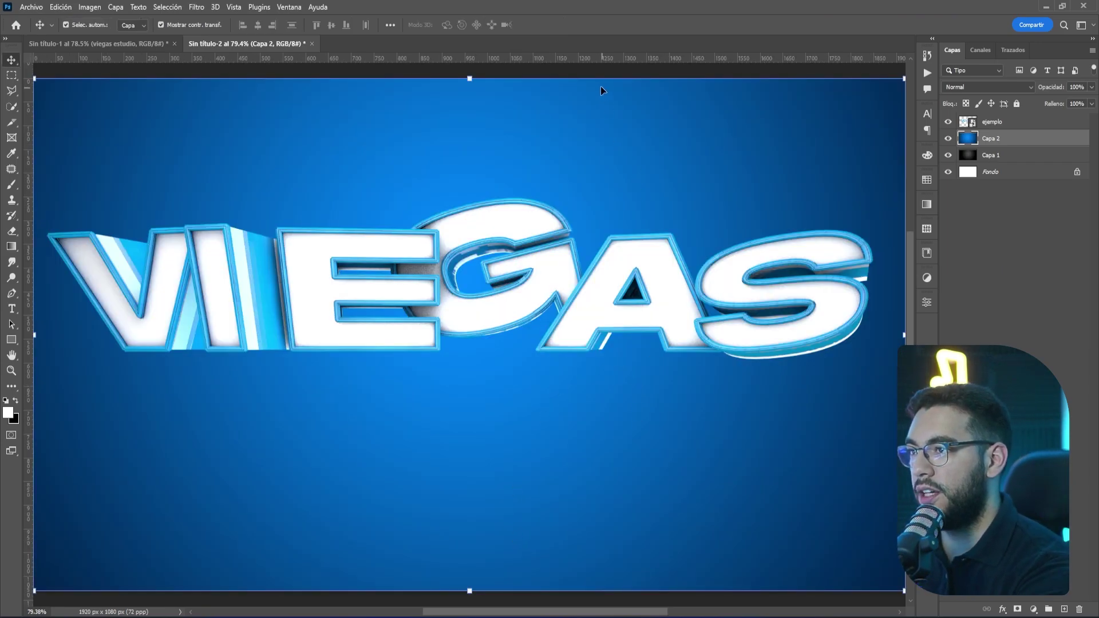